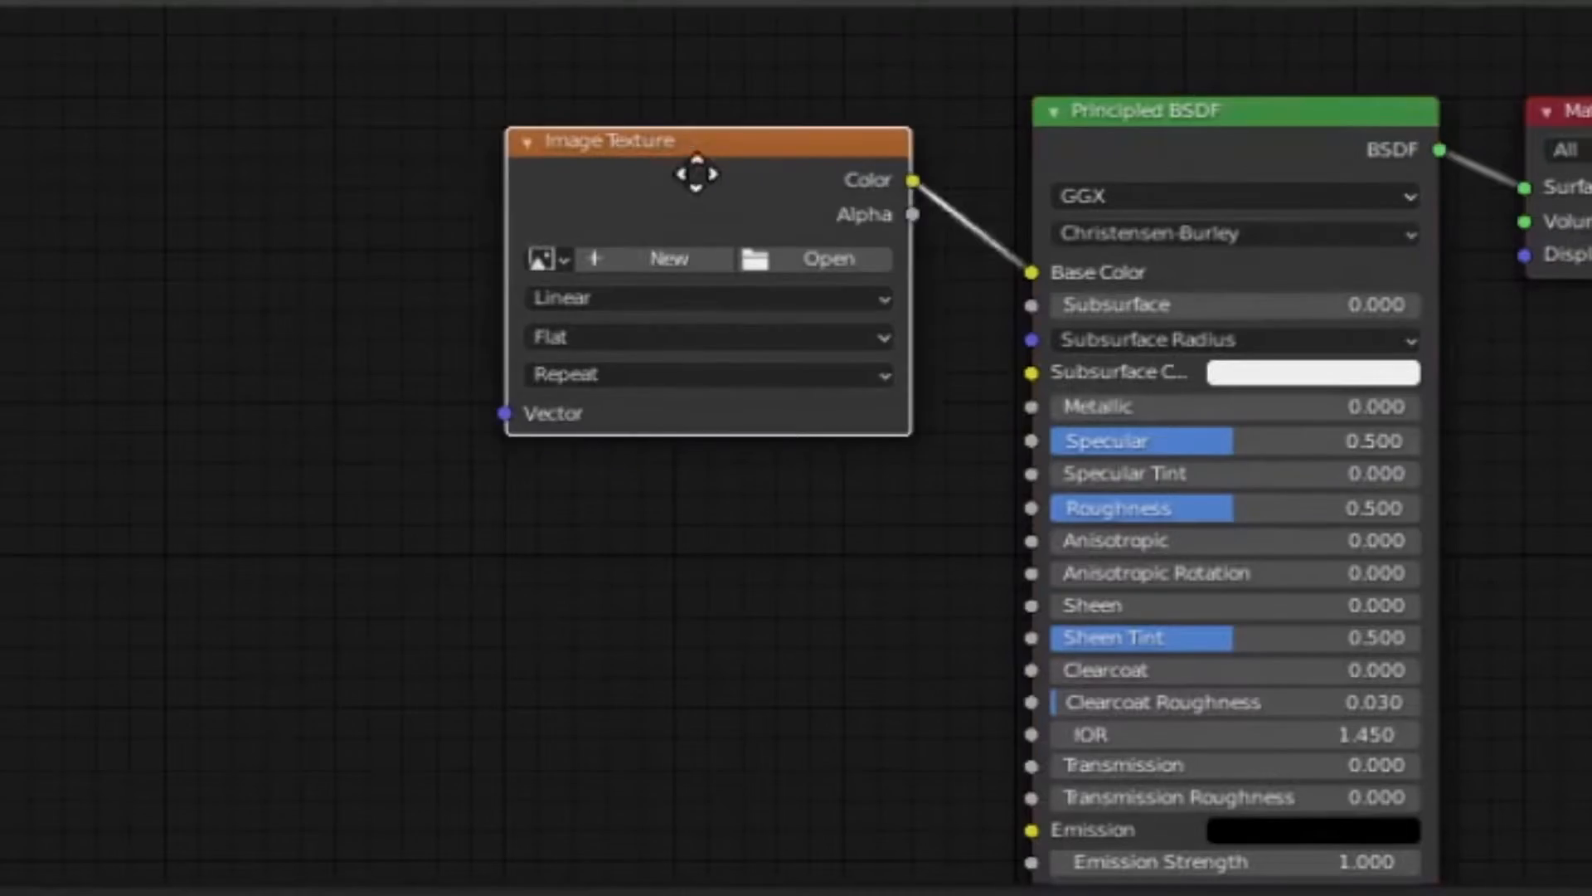
- Move the Image Texture node farther away from the Principled BSDF node in the material's node graph
drag(696, 173, 437, 142)
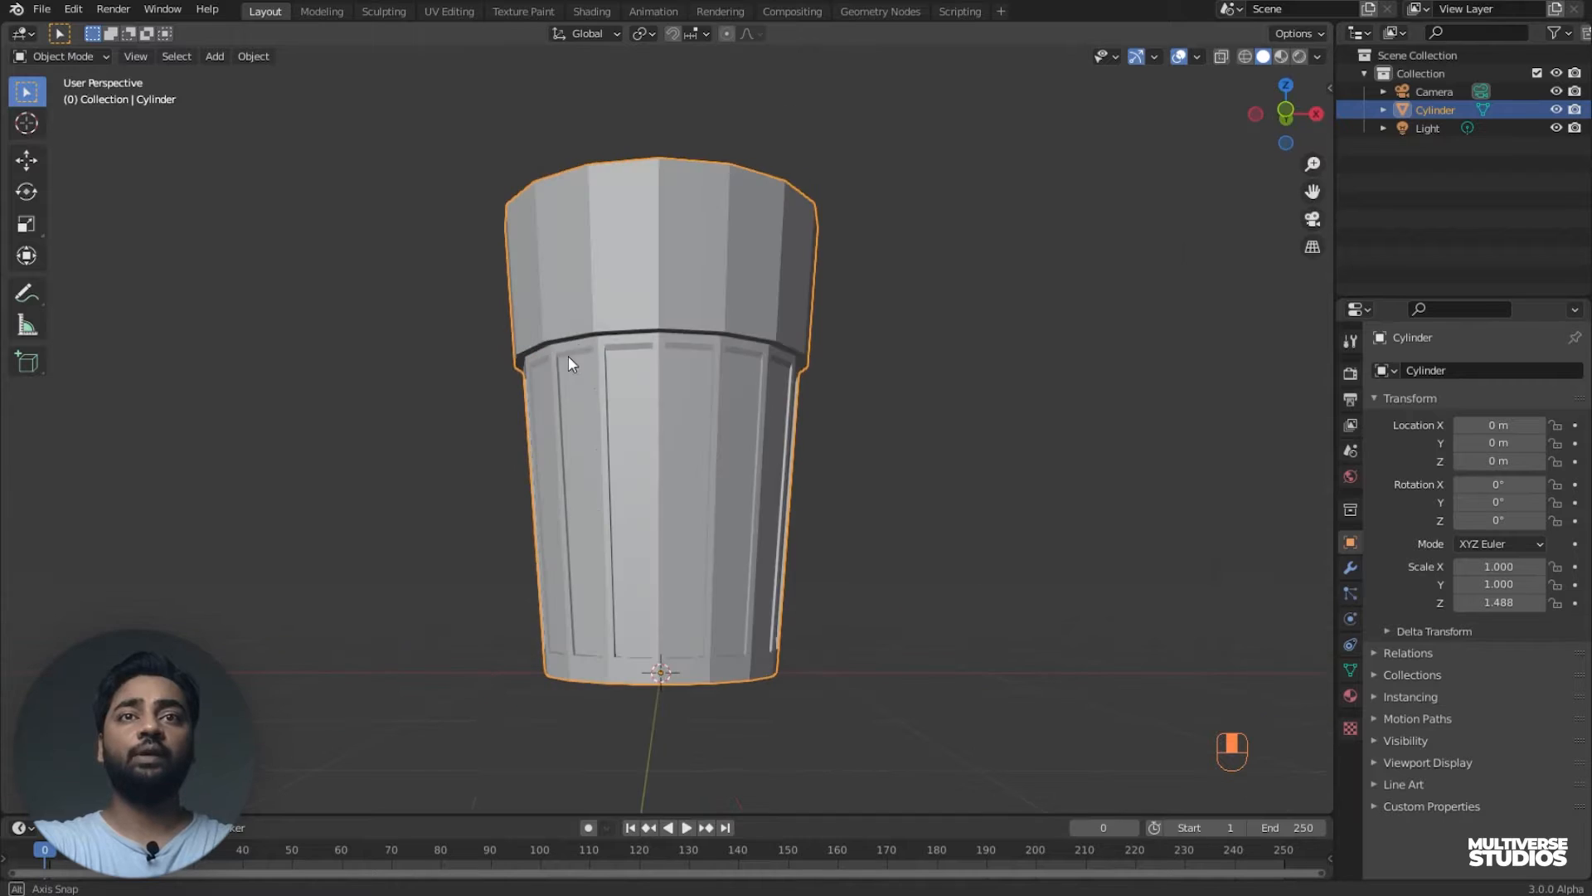
- Save the file and examine the glass's rim, interior and faceted sides from several angles
middle_drag(569, 357, 551, 435)
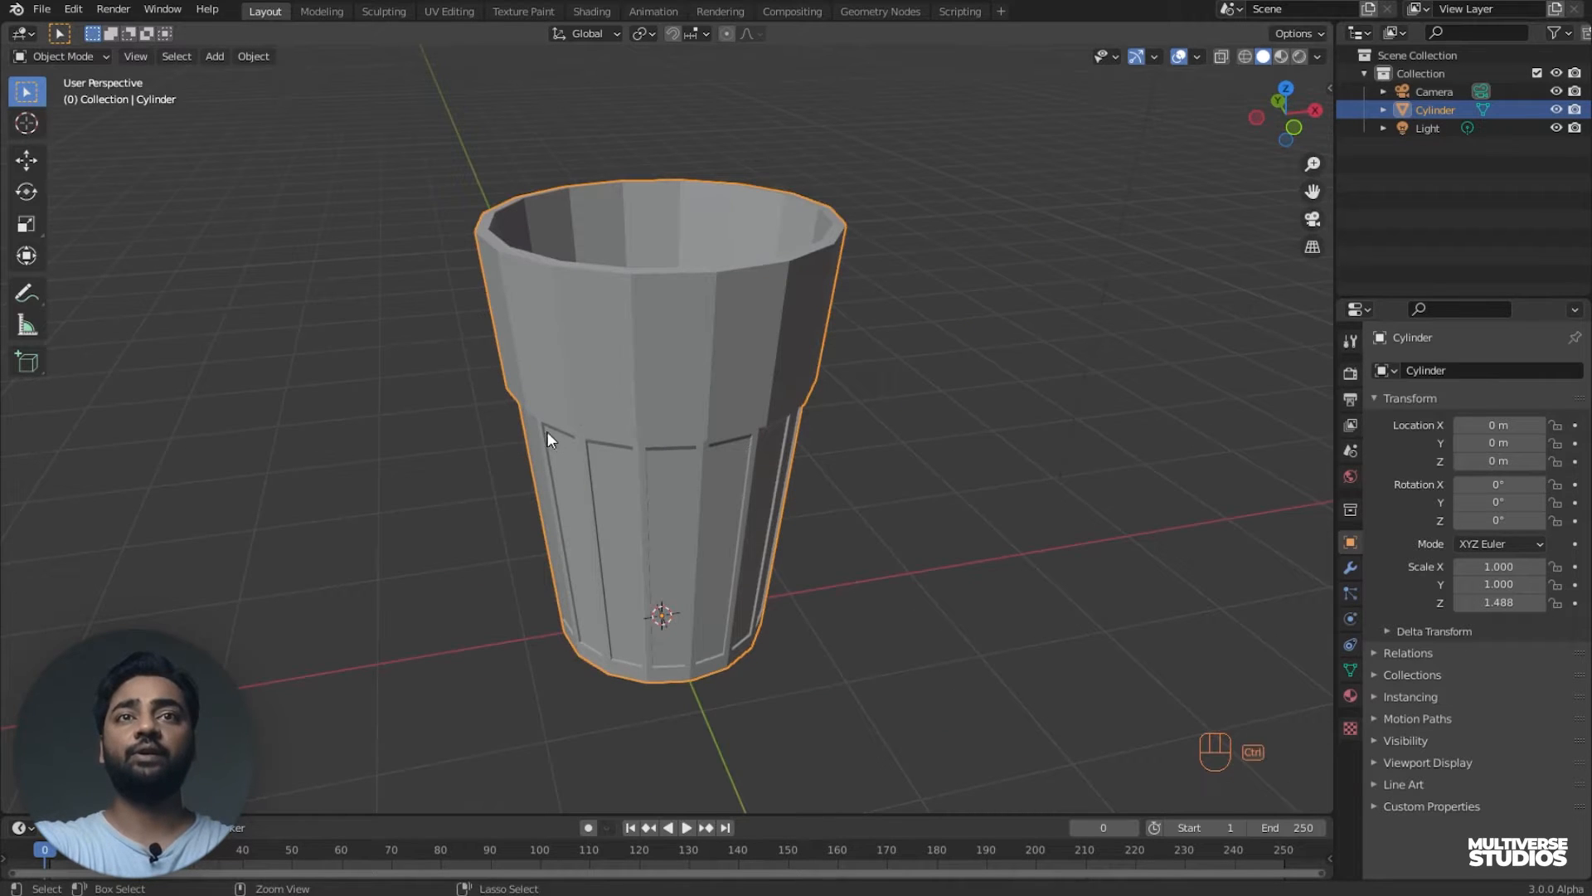
key(ctrl+s)
scroll(721, 328, down, 3)
middle_drag(704, 313, 719, 343)
scroll(721, 332, up, 1)
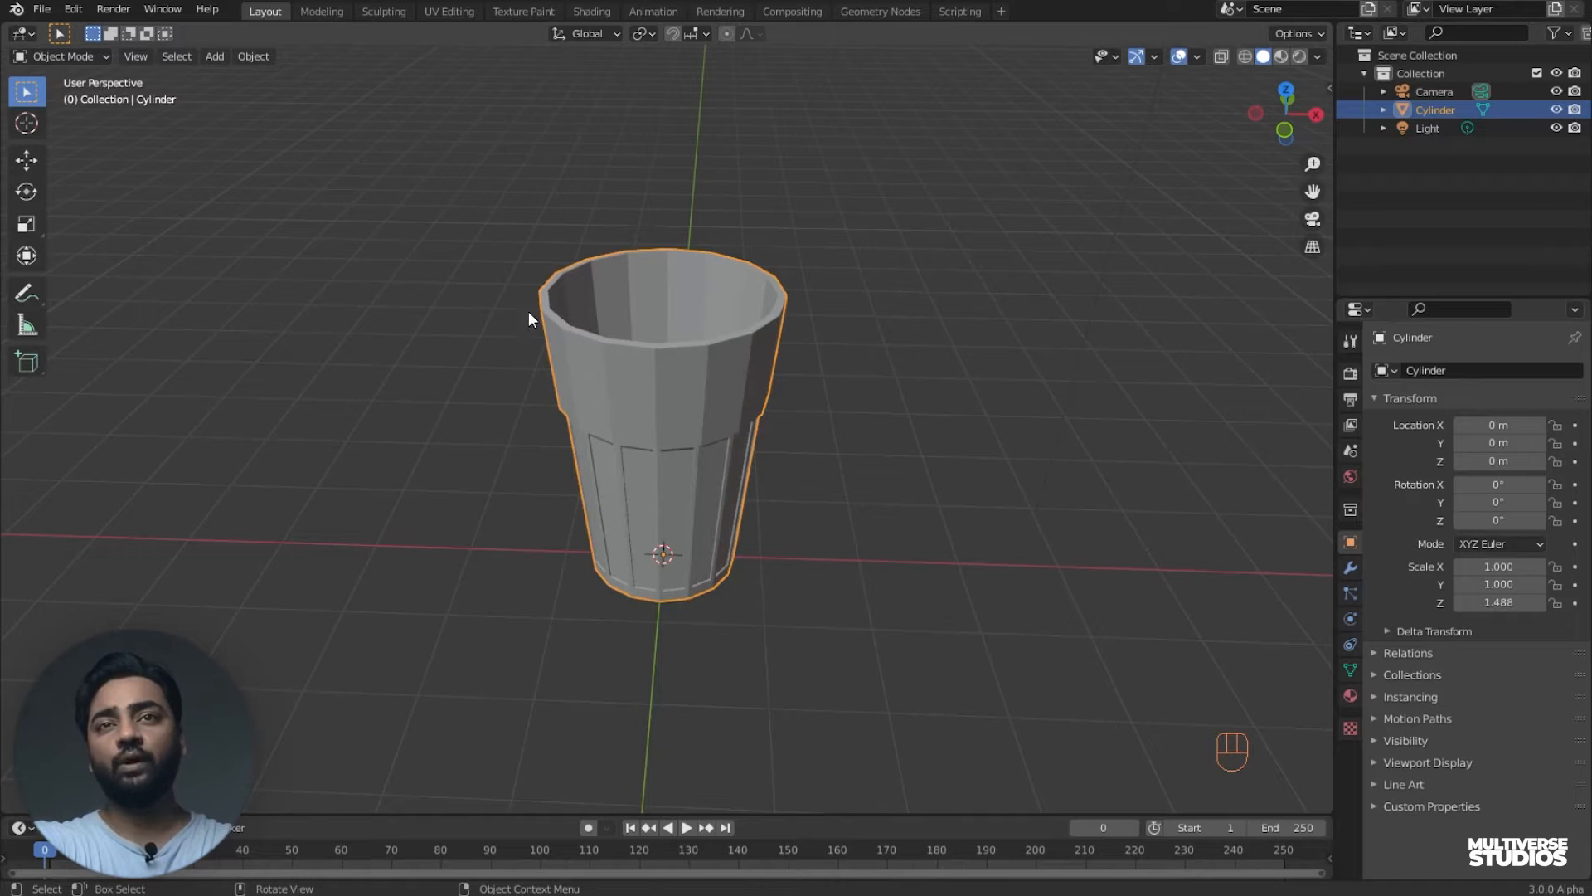
scroll(685, 370, up, 2)
middle_drag(699, 360, 649, 391)
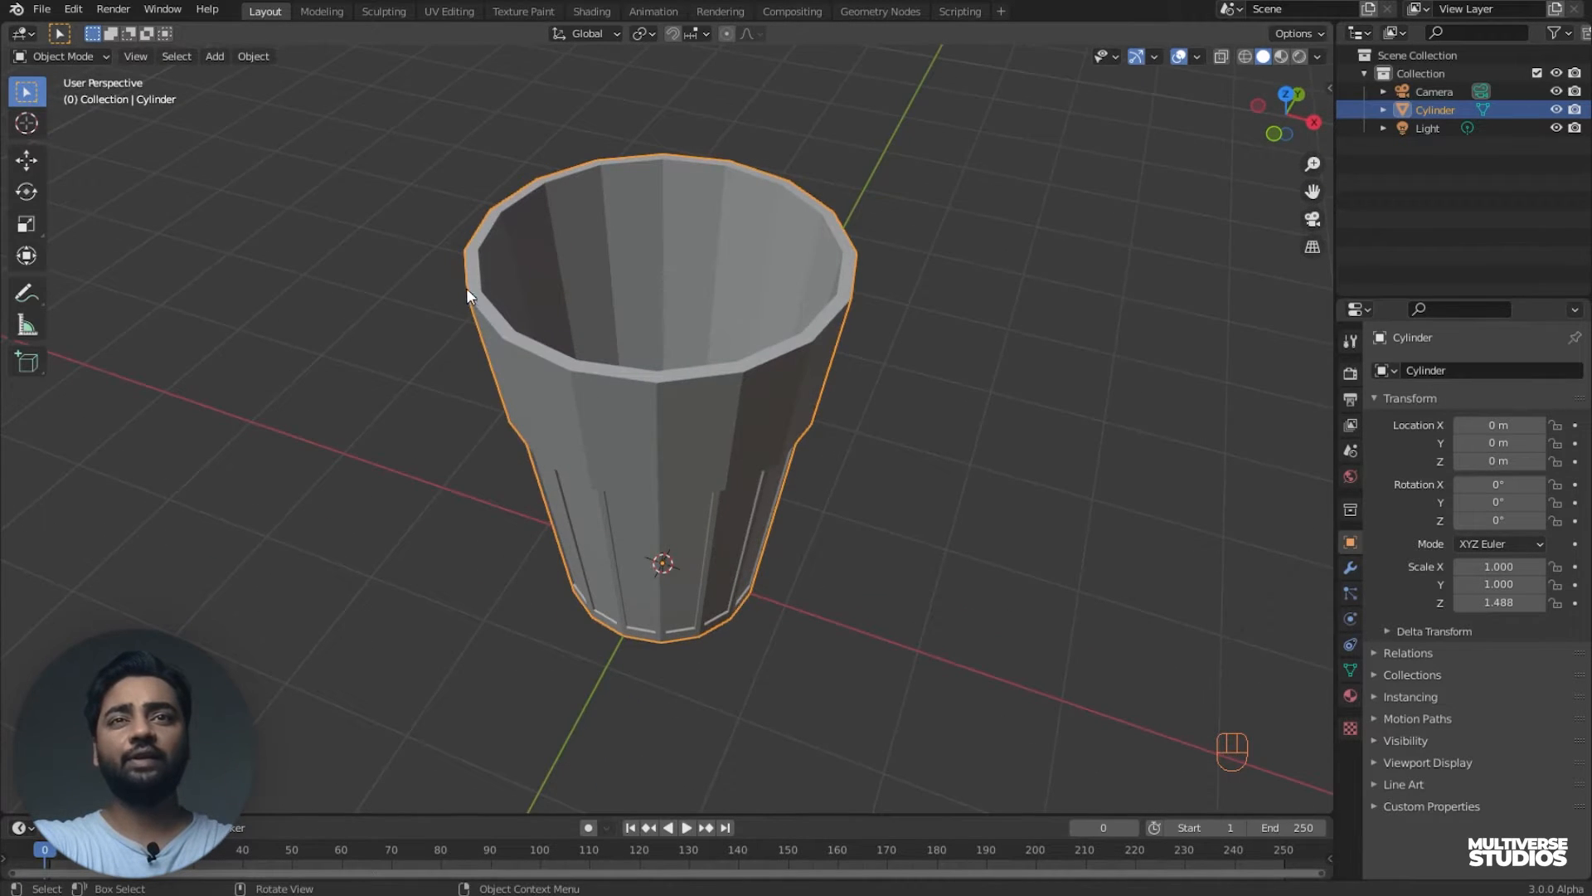
middle_drag(466, 287, 690, 351)
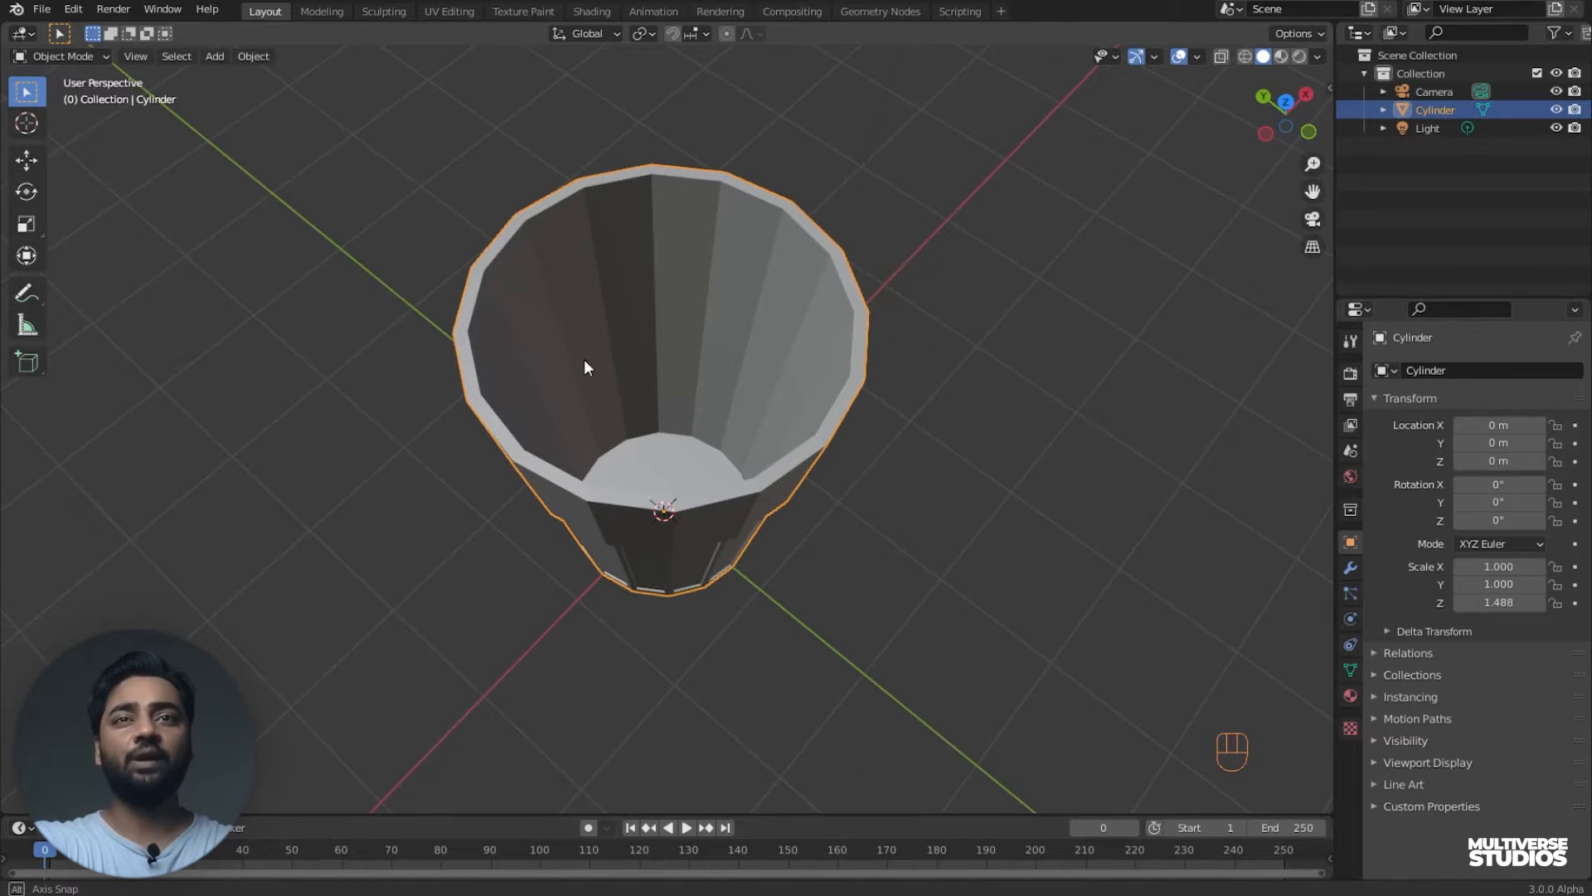
middle_drag(586, 362, 564, 321)
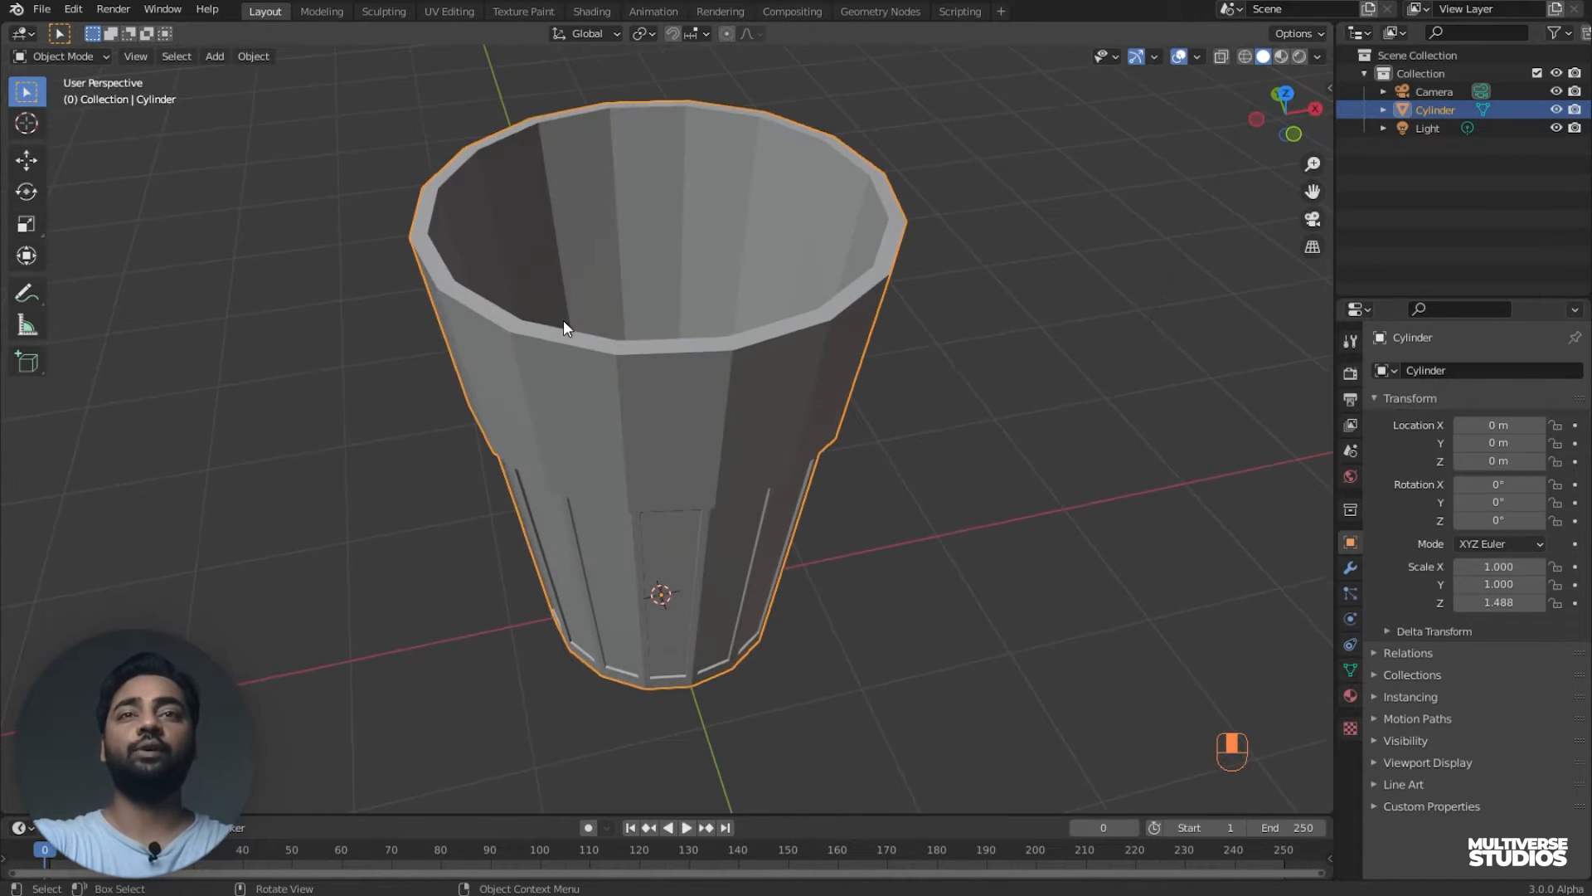
- Try smooth shading on the glass and return it to flat shading
right_click(551, 189)
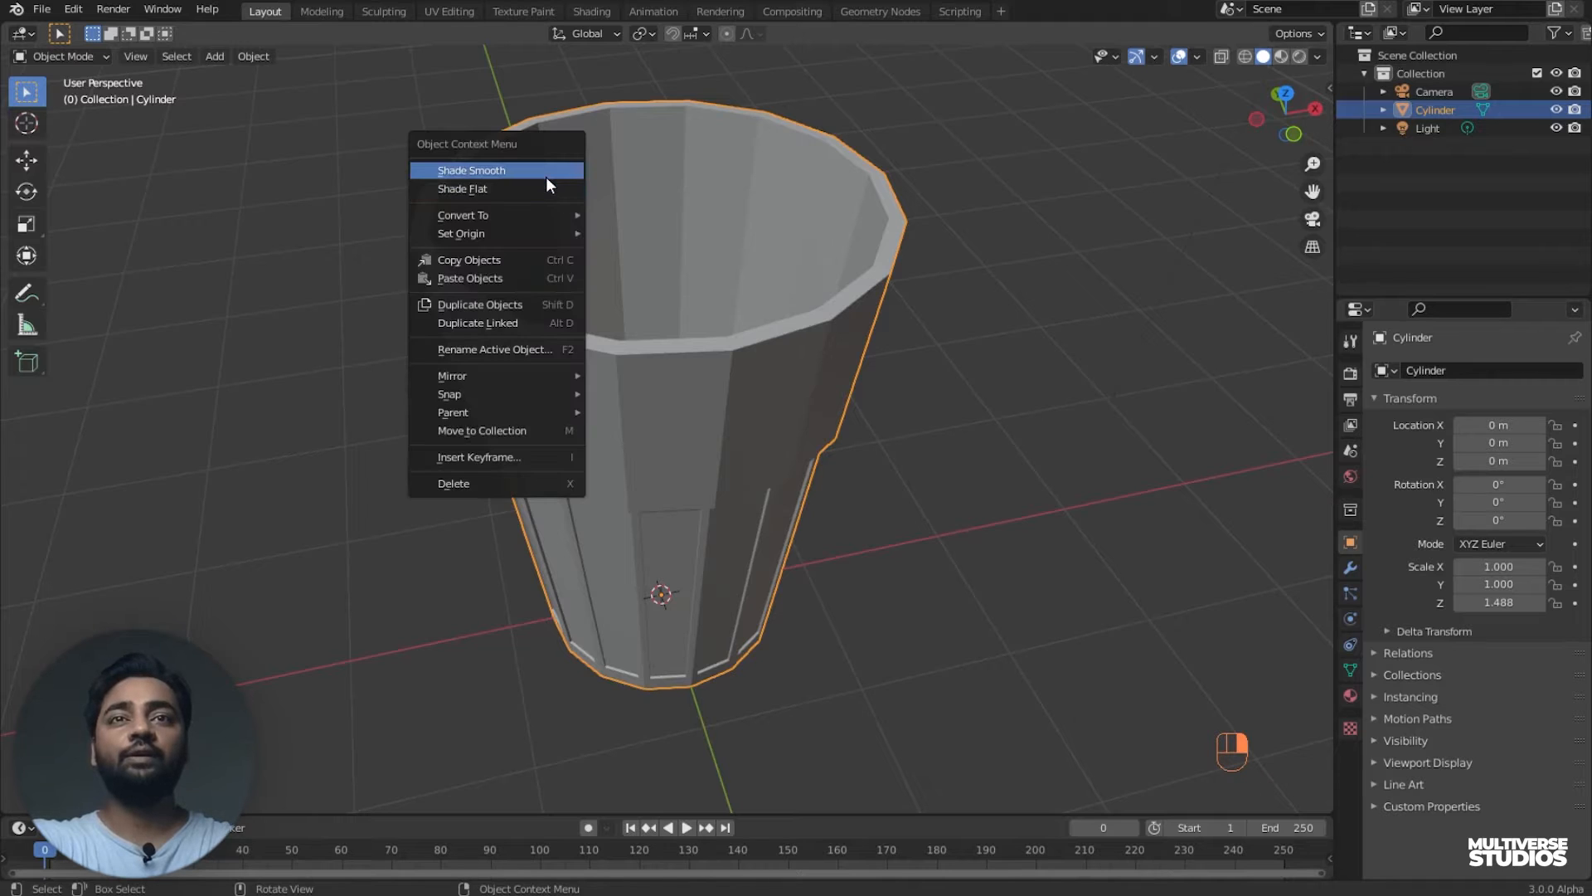
click(546, 175)
middle_drag(594, 344, 611, 290)
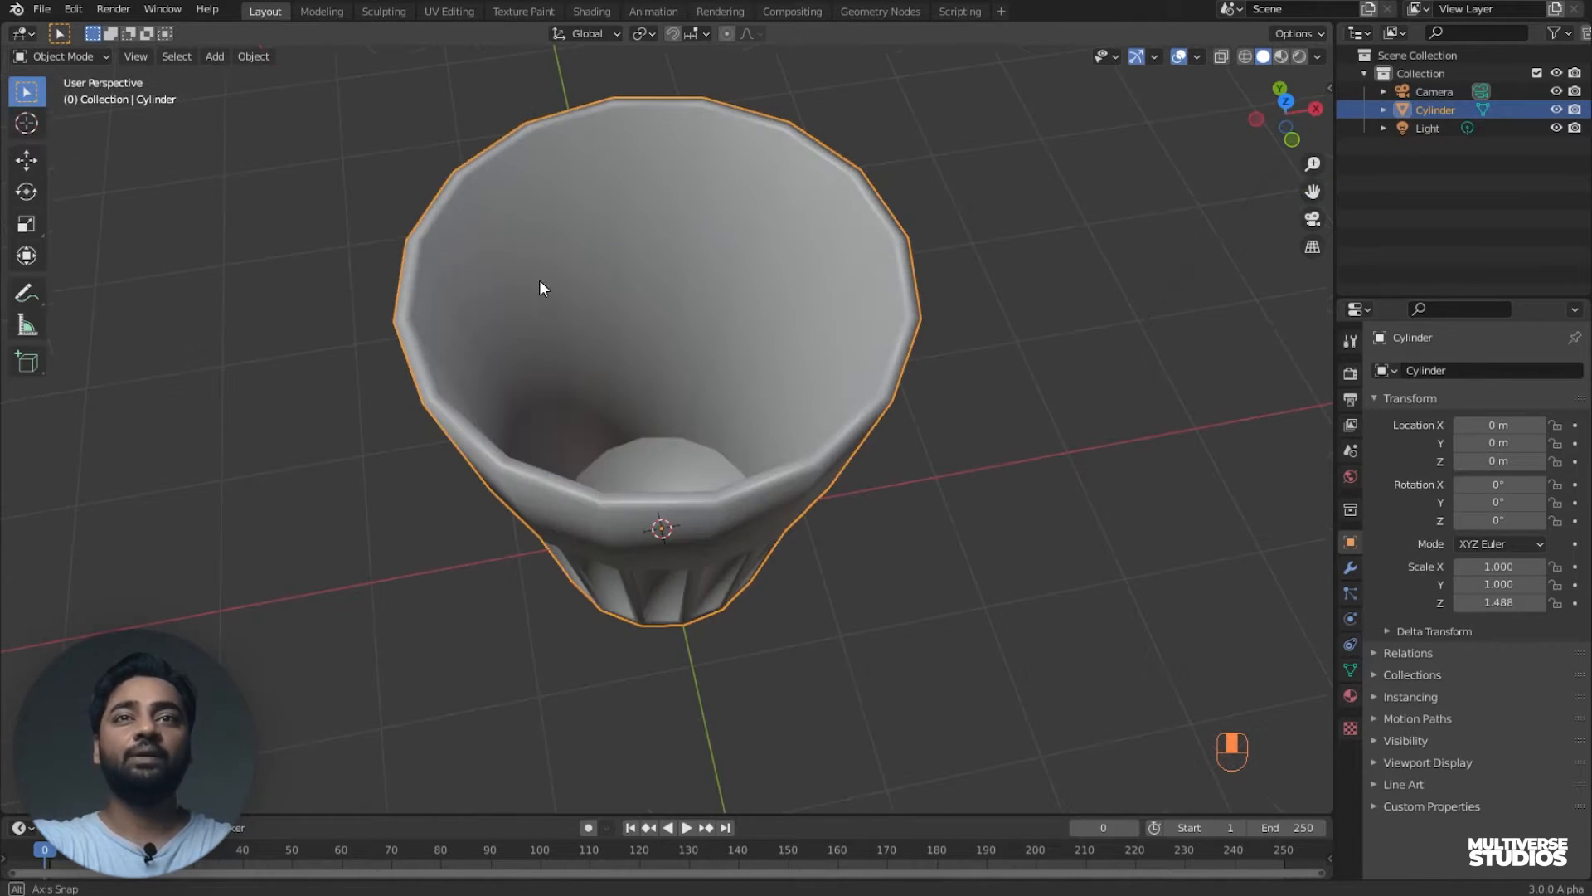
middle_drag(505, 295, 612, 286)
right_click(486, 219)
click(469, 239)
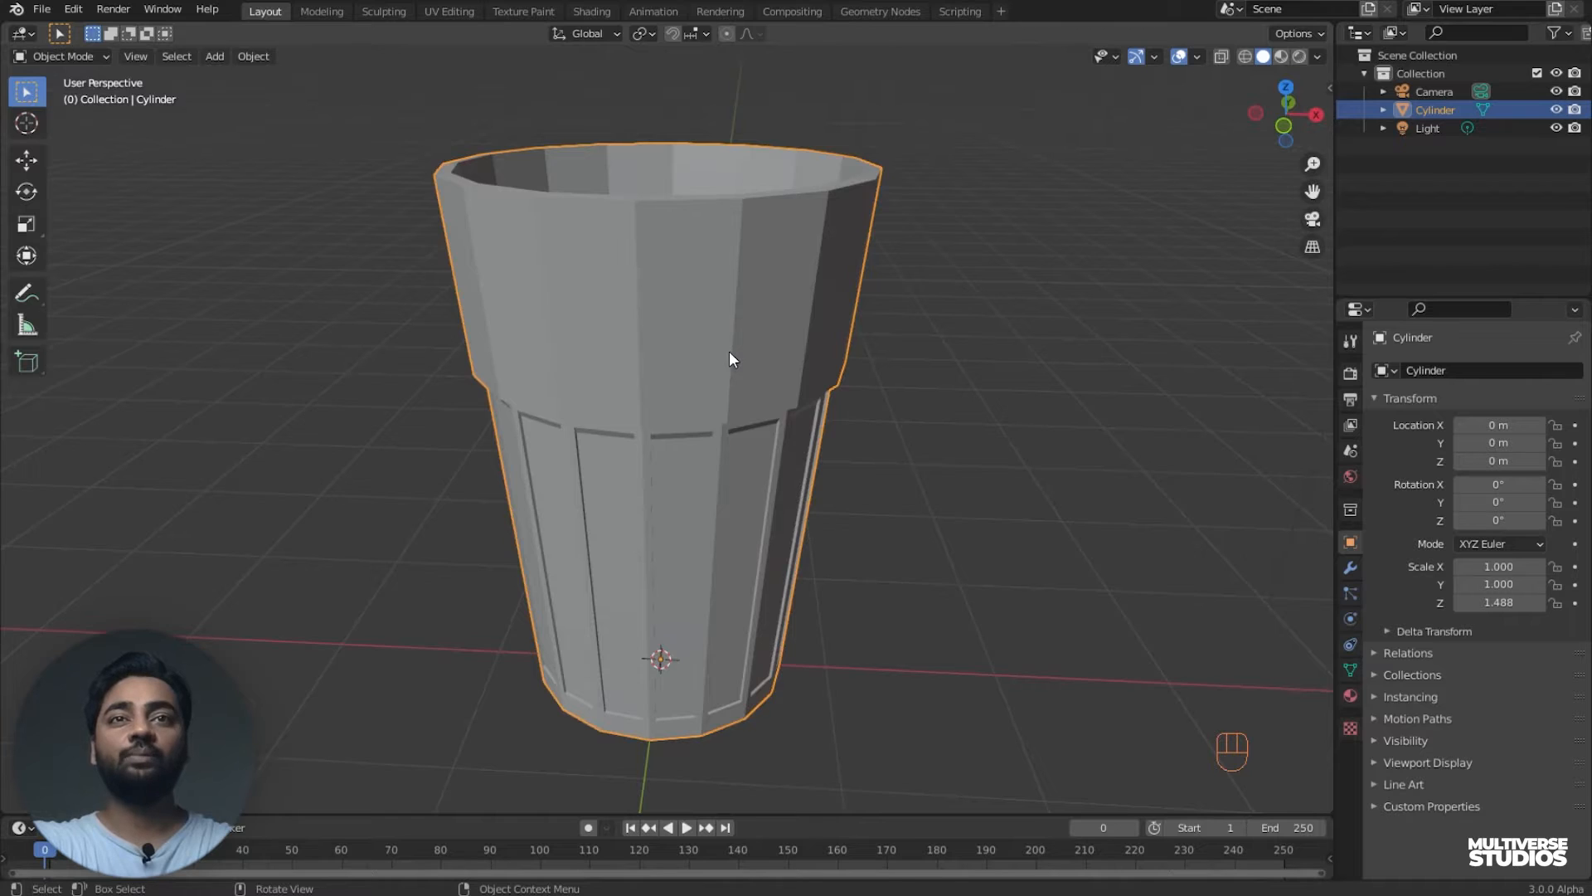
- Add a Subdivision Surface modifier to the glass and look over its side panels
middle_drag(729, 351, 739, 307)
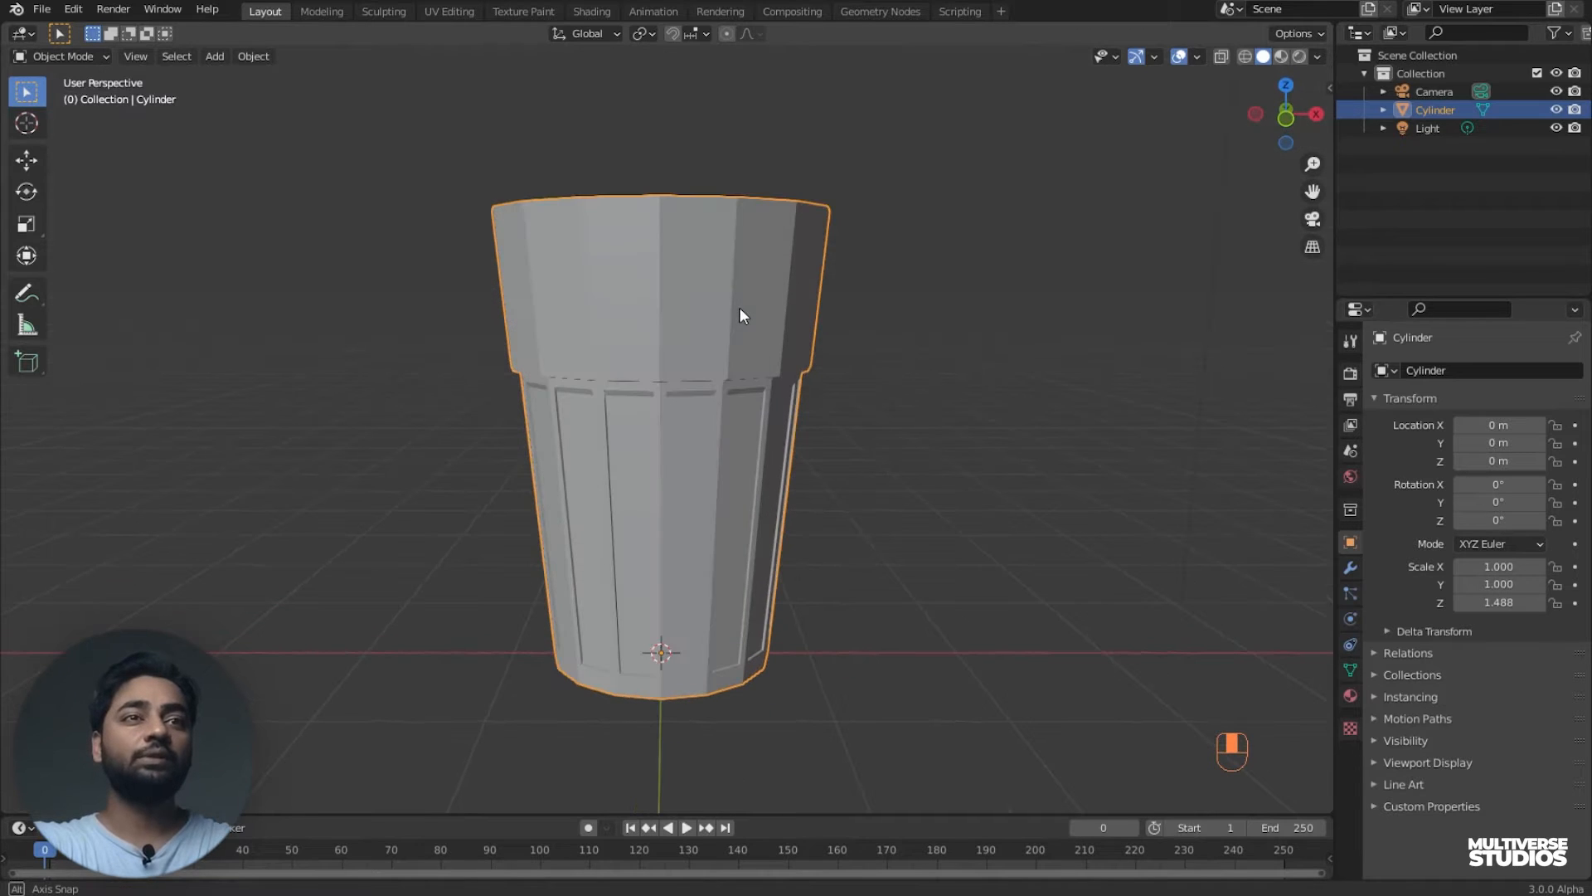
click(1350, 569)
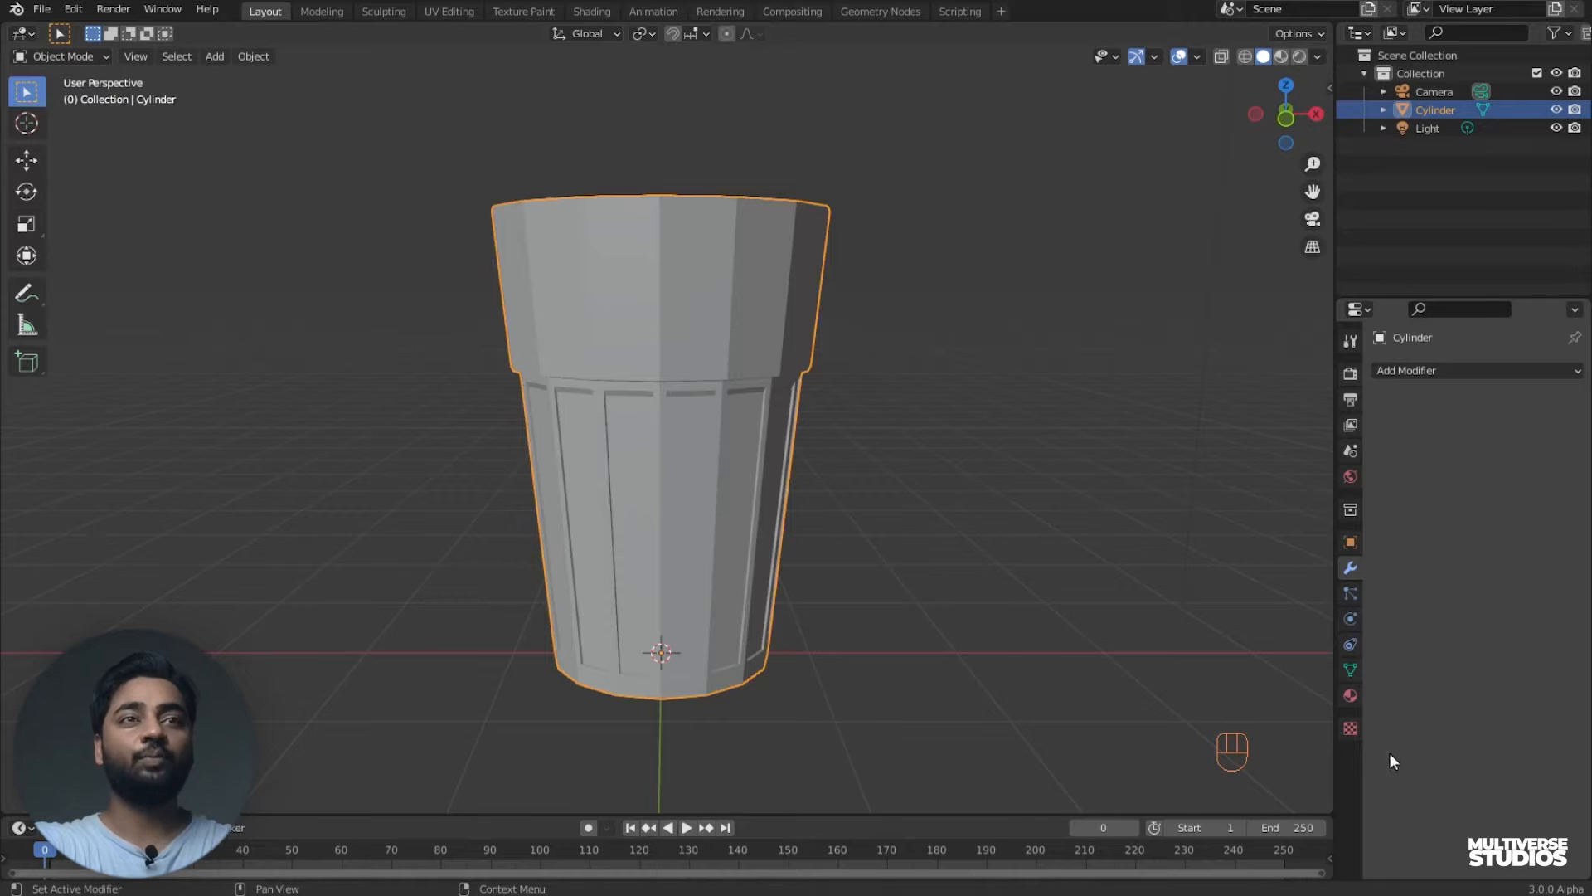
click(1451, 370)
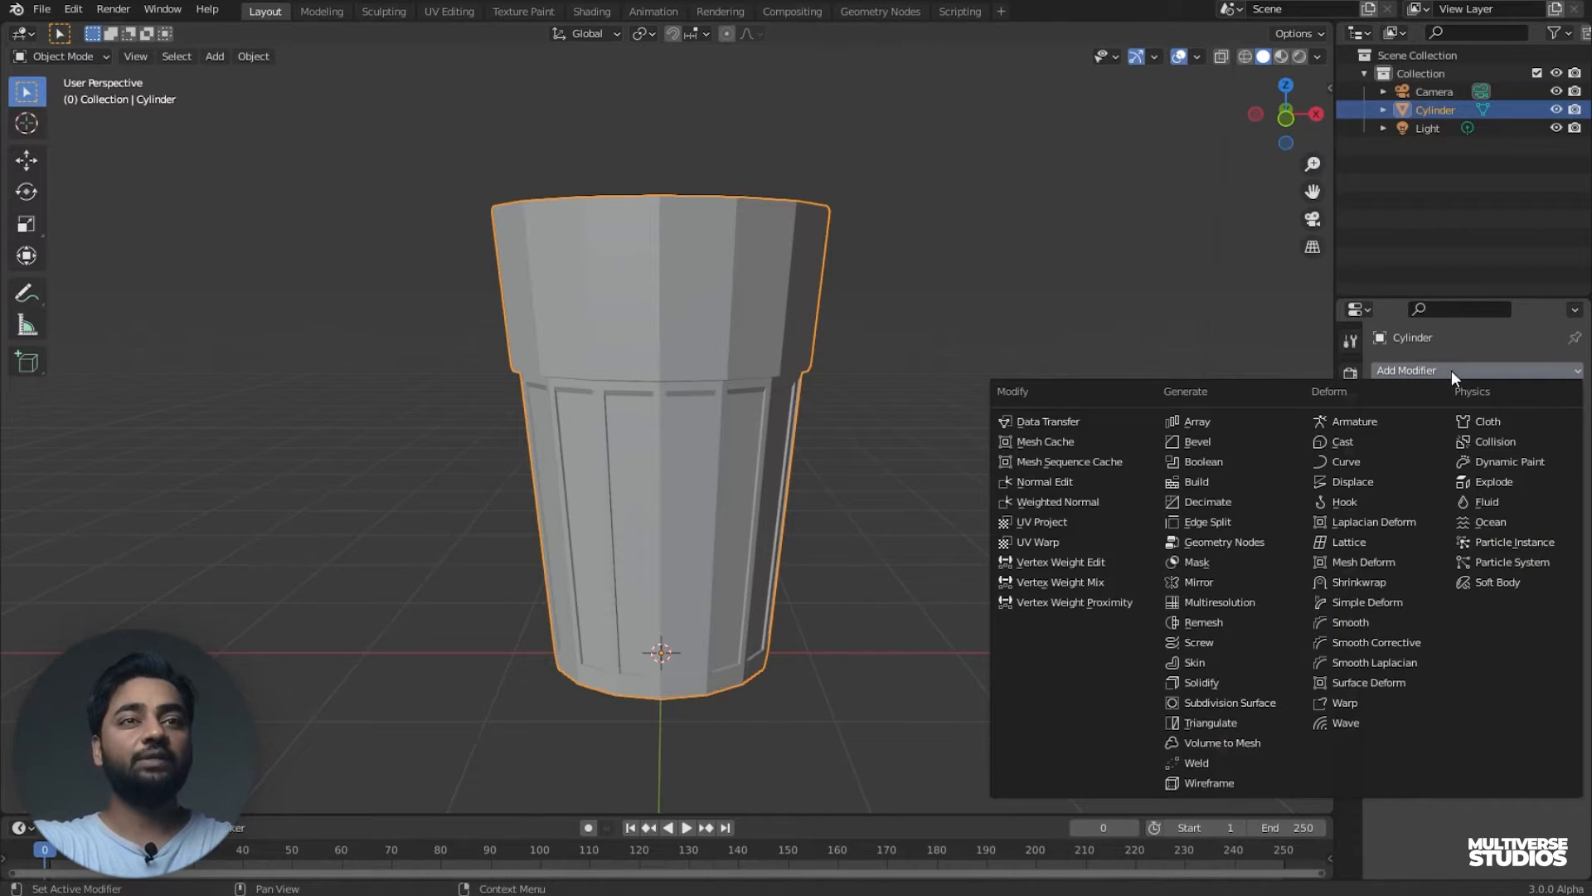
click(1242, 706)
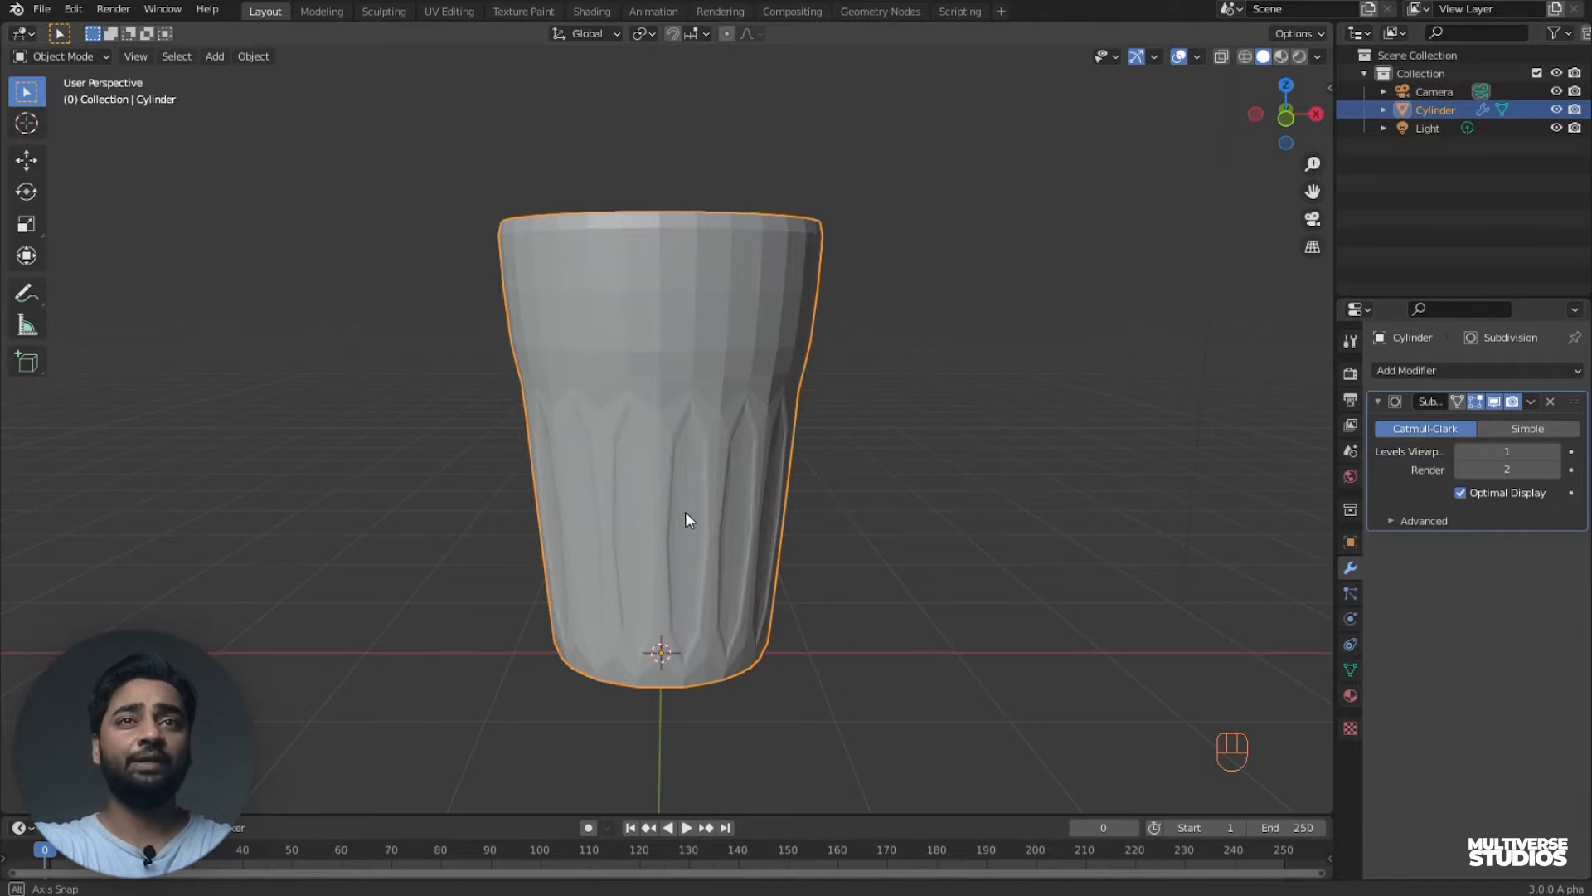
middle_drag(685, 511, 777, 598)
middle_drag(733, 531, 832, 515)
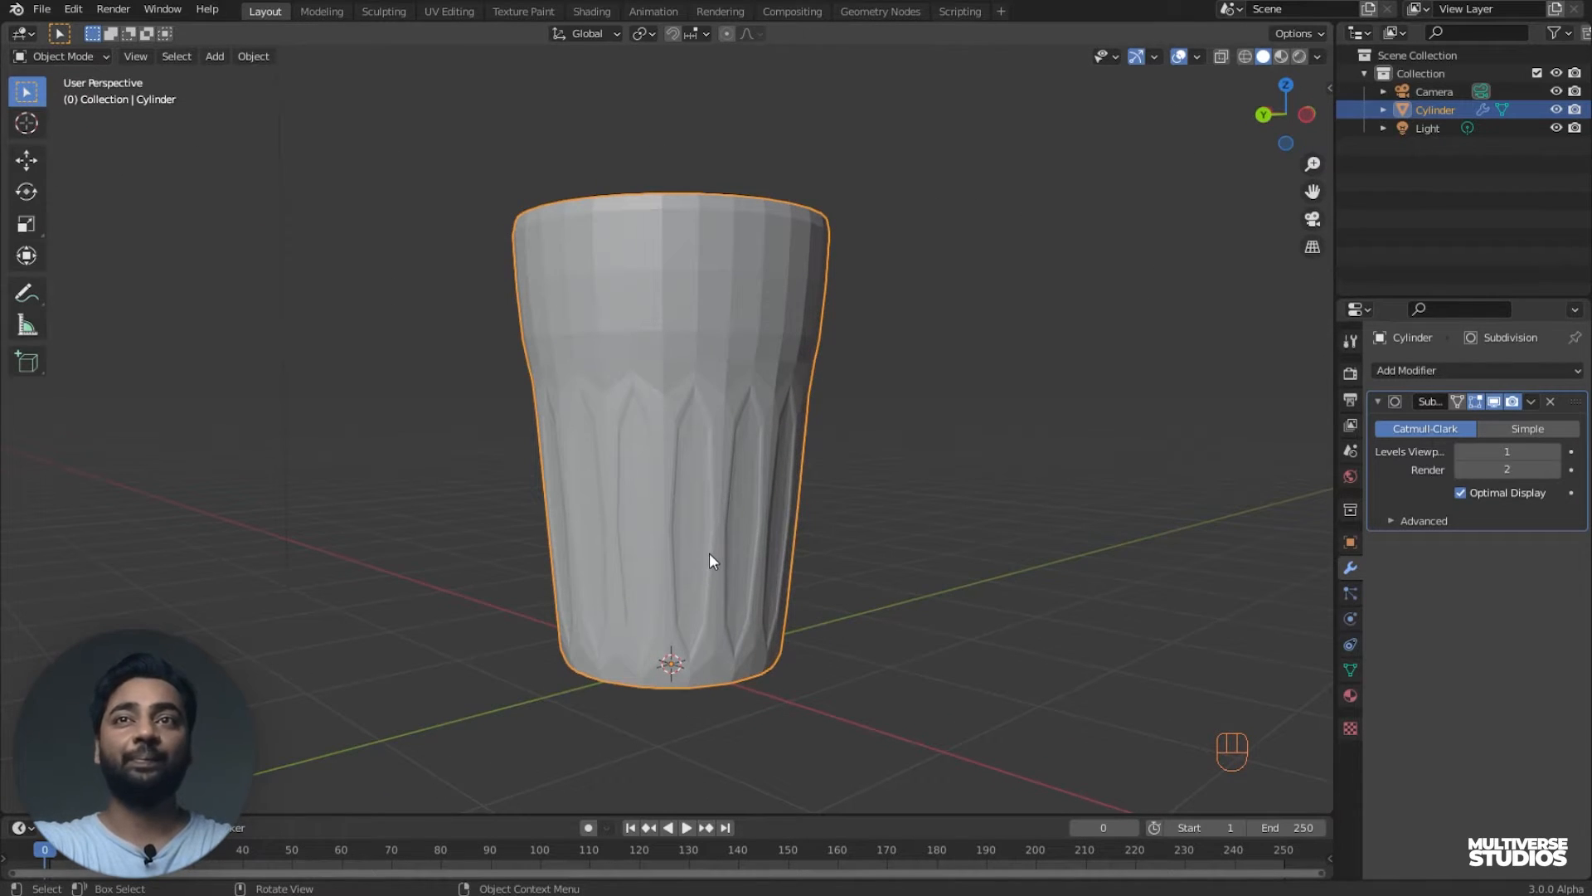
- Switch the glass to Edit Mode and inspect its base mesh without subdivision
drag(60, 55, 82, 87)
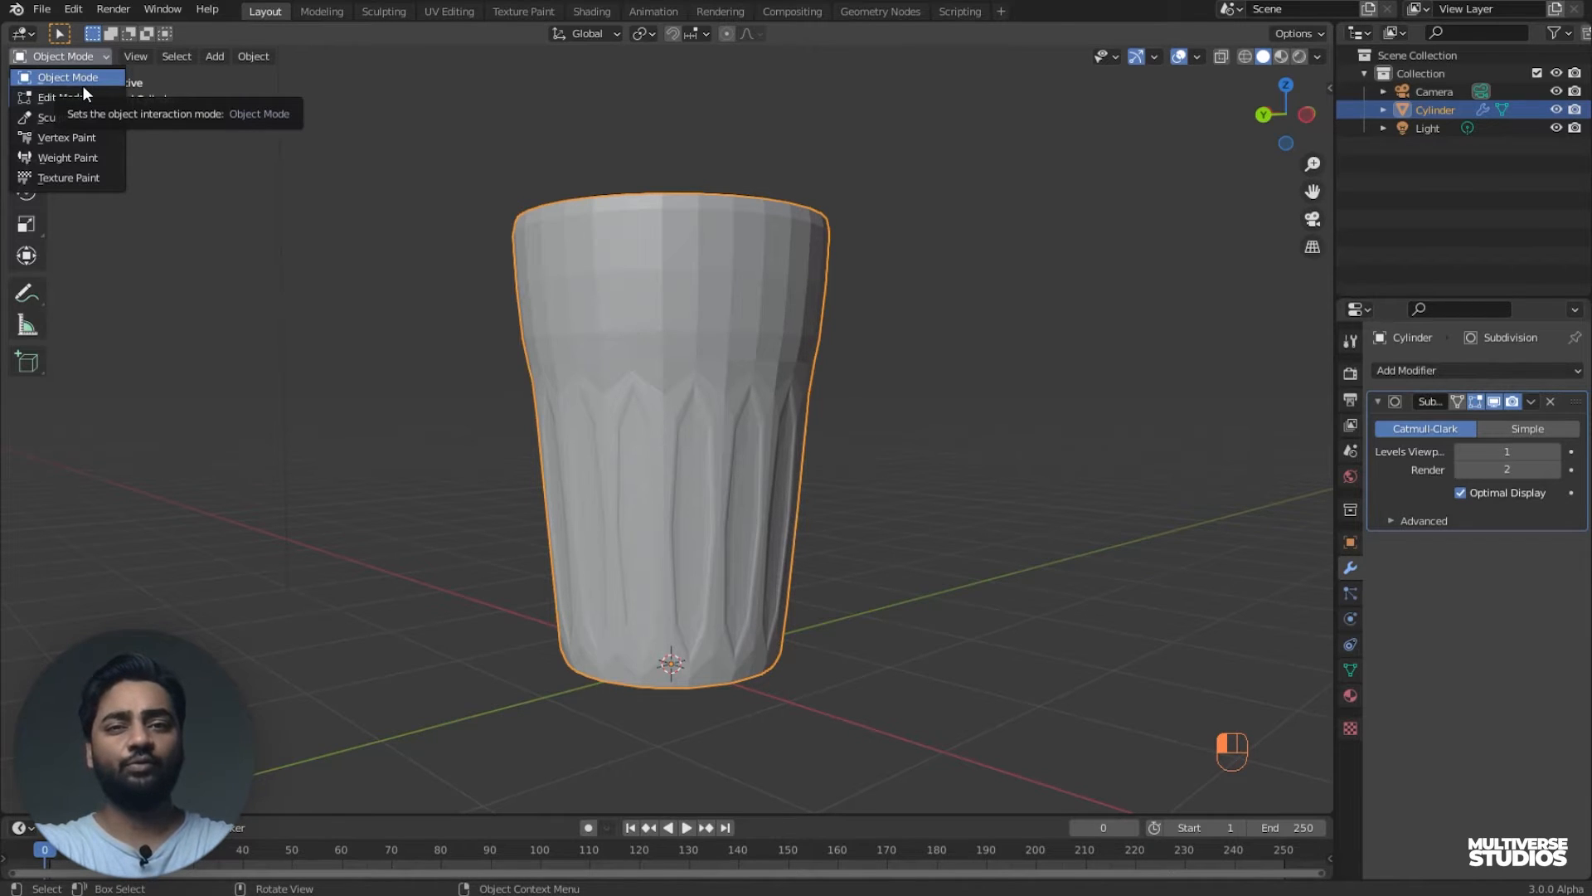
drag(82, 87, 82, 86)
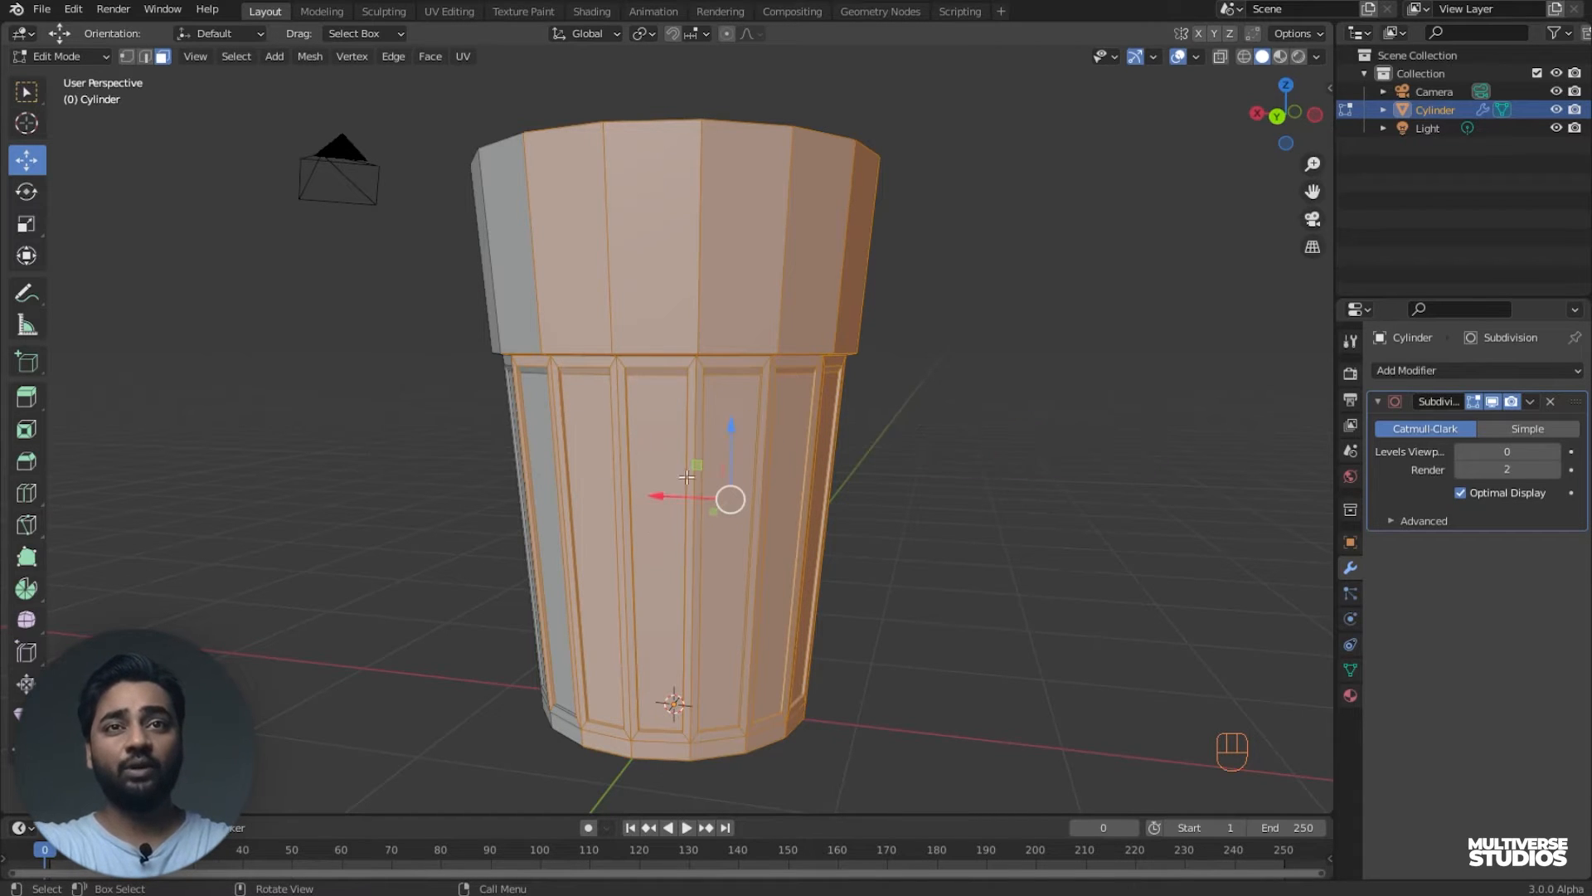
drag(691, 464, 692, 464)
middle_drag(691, 464, 689, 464)
scroll(688, 464, down, 1)
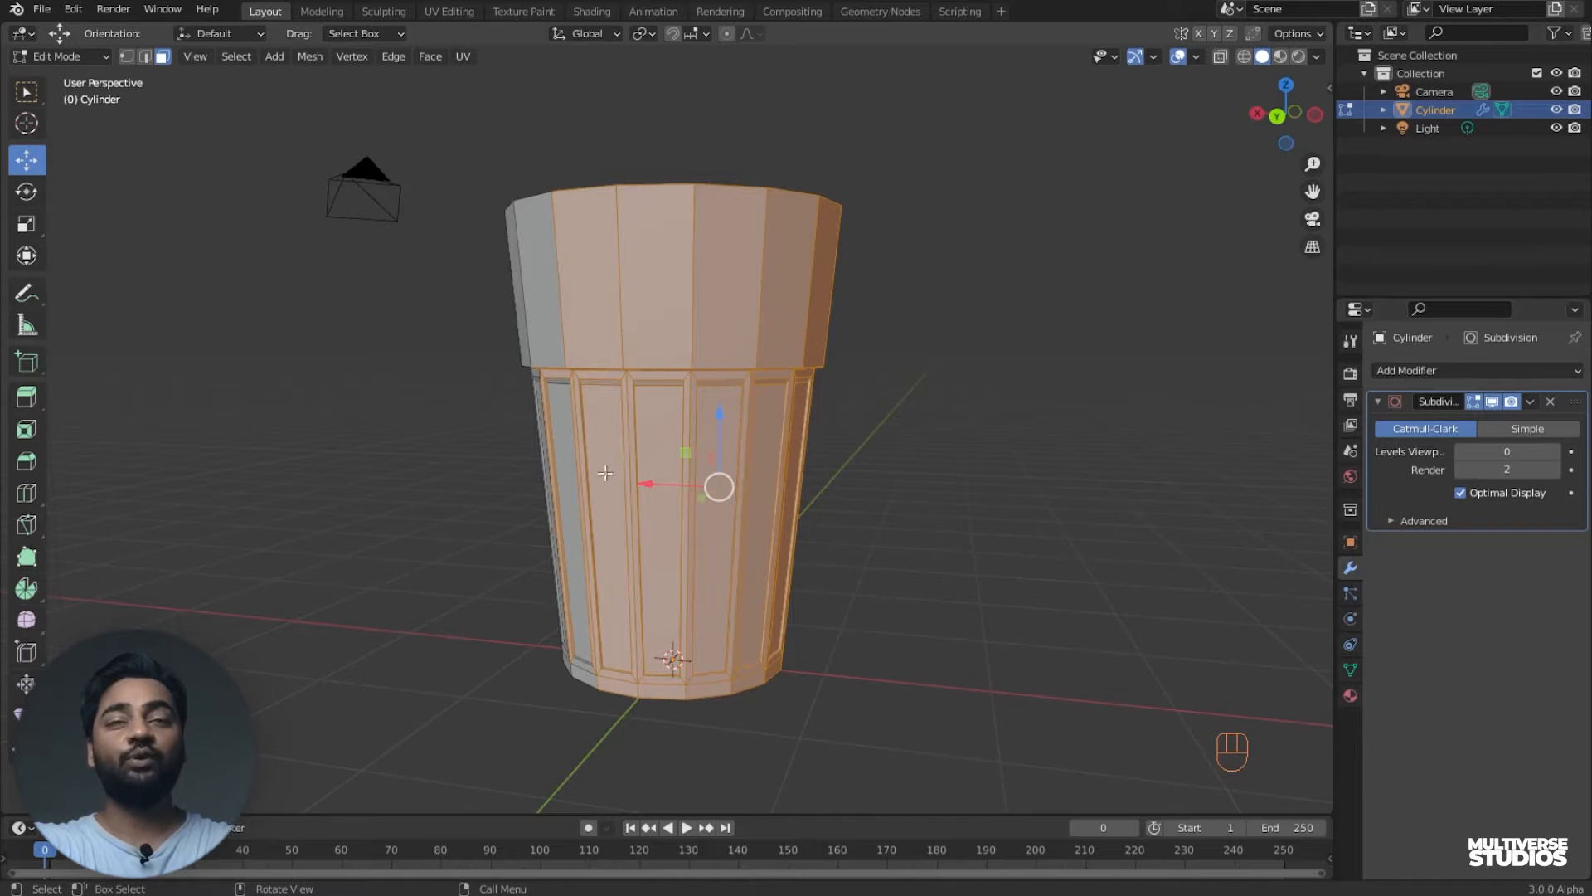
scroll(753, 450, up, 1)
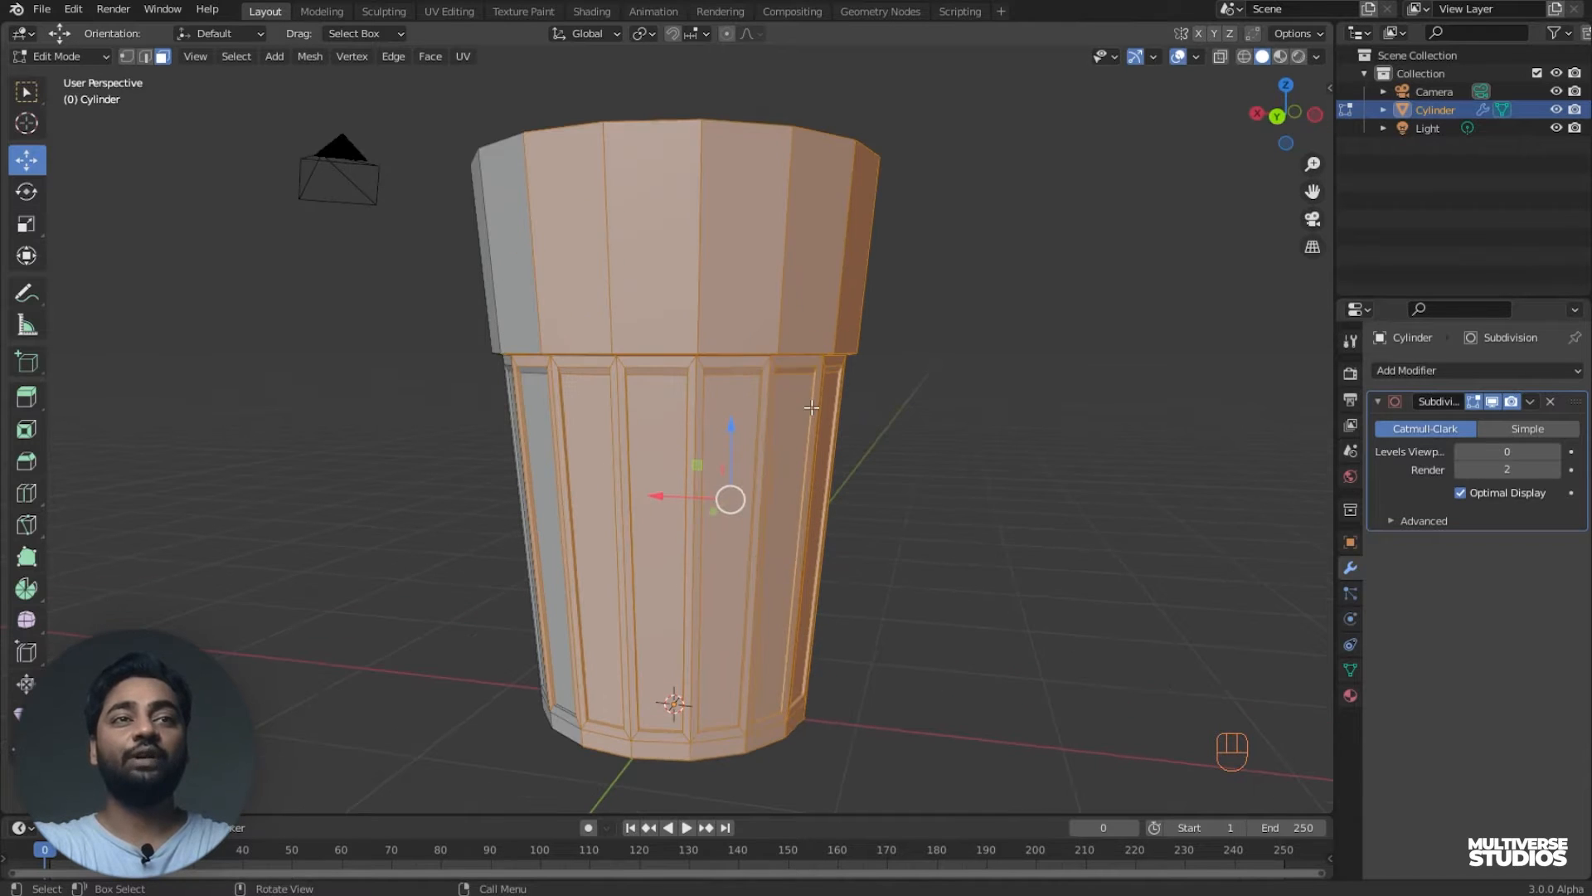
middle_drag(798, 412, 771, 464)
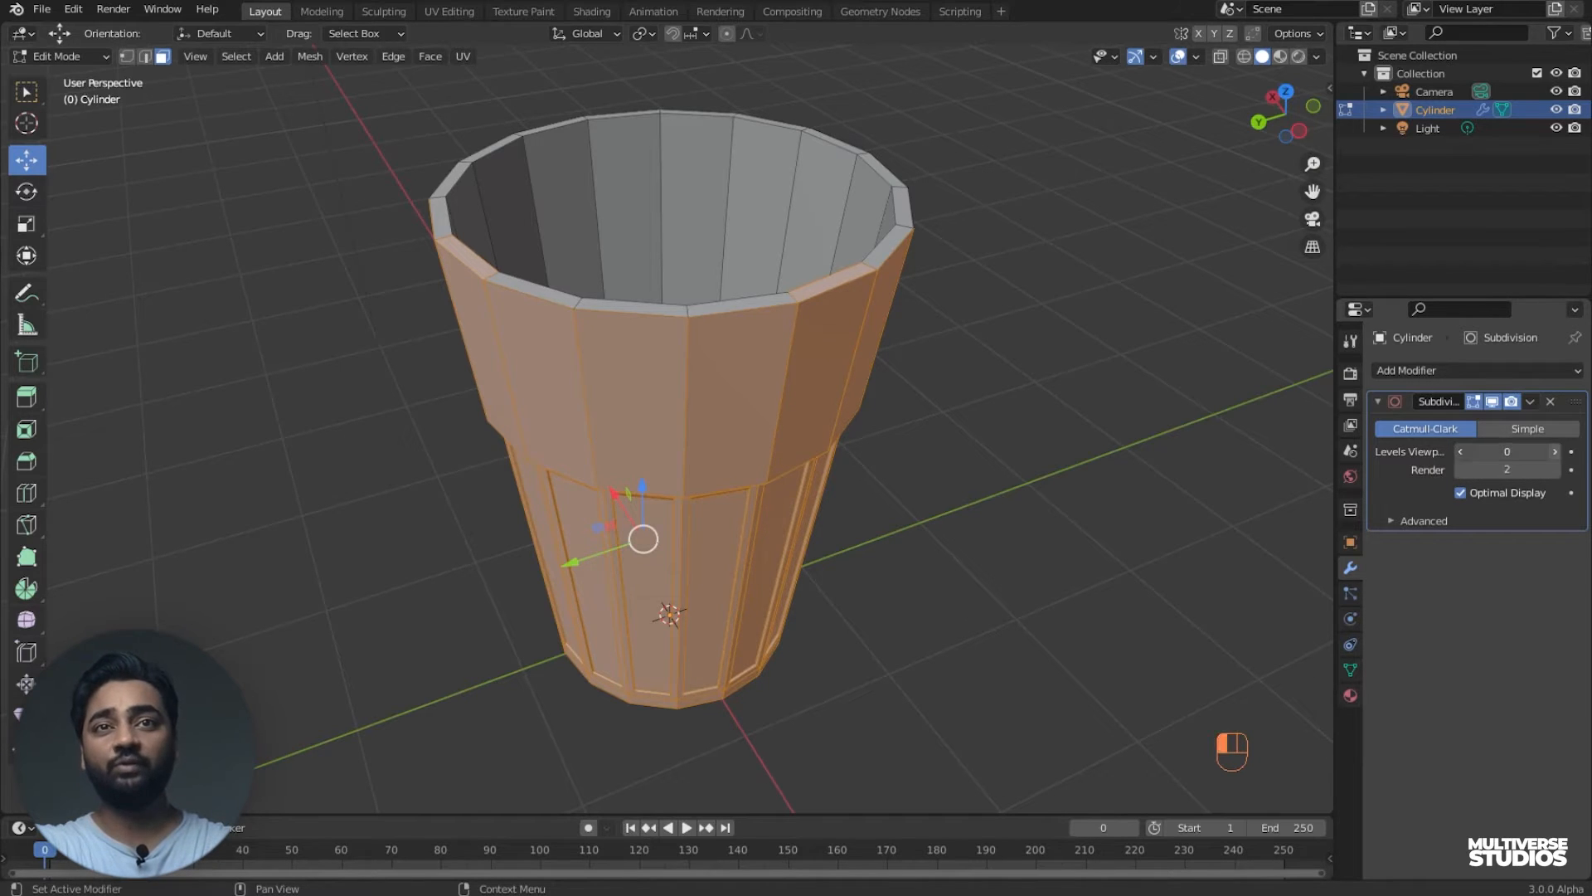
- Set the Subdivision modifier's viewport level to 1 for the glass
click(1552, 451)
middle_drag(902, 599, 860, 514)
click(1553, 451)
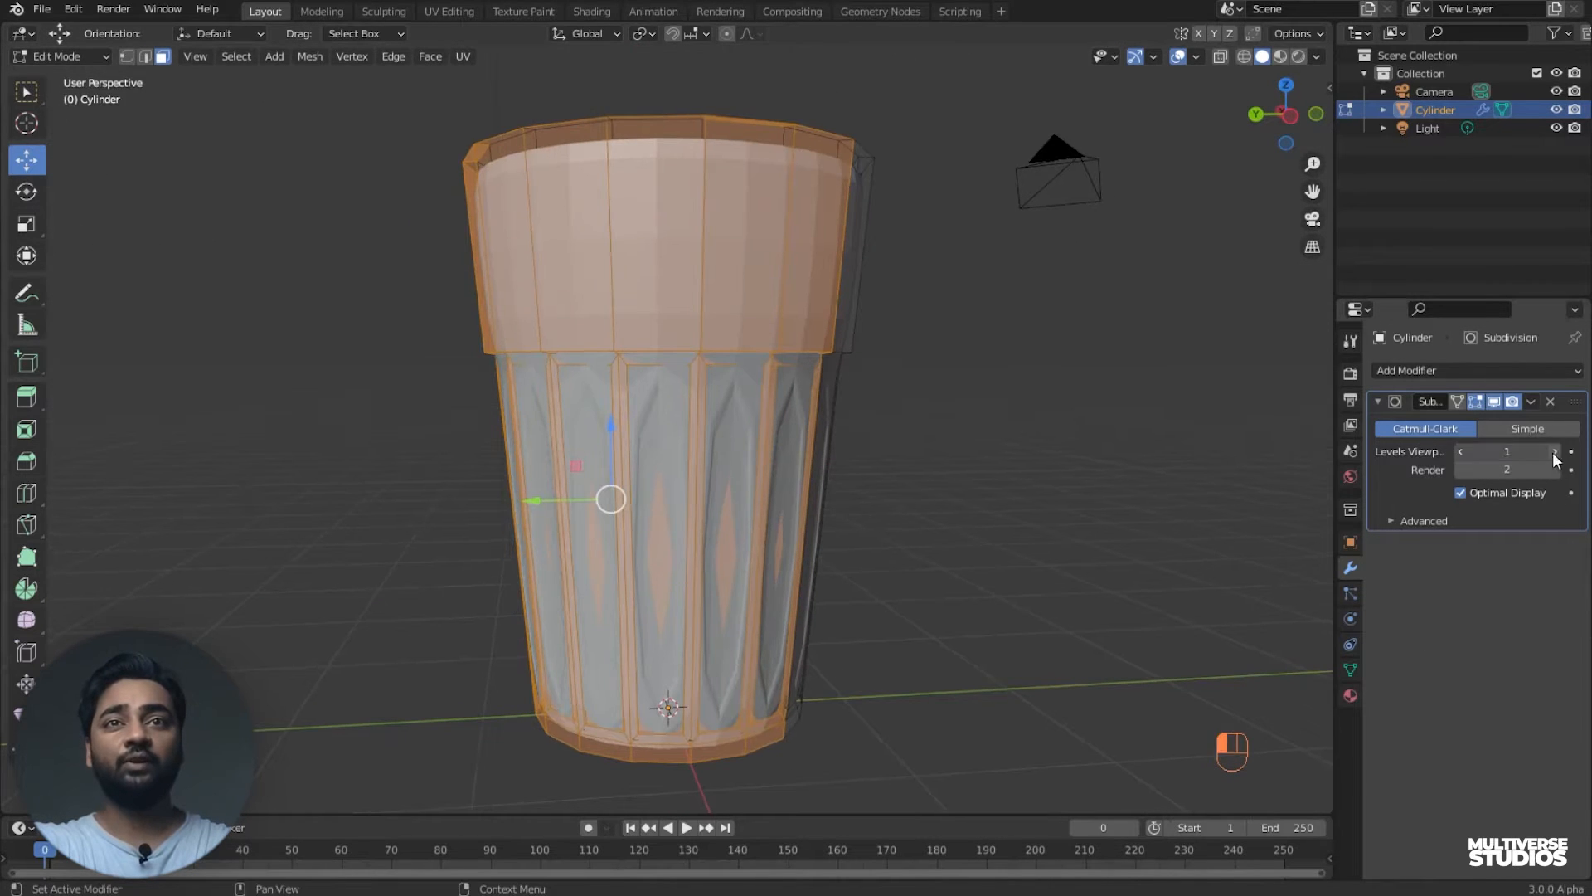
middle_drag(998, 544, 1142, 557)
key(ctrl+1)
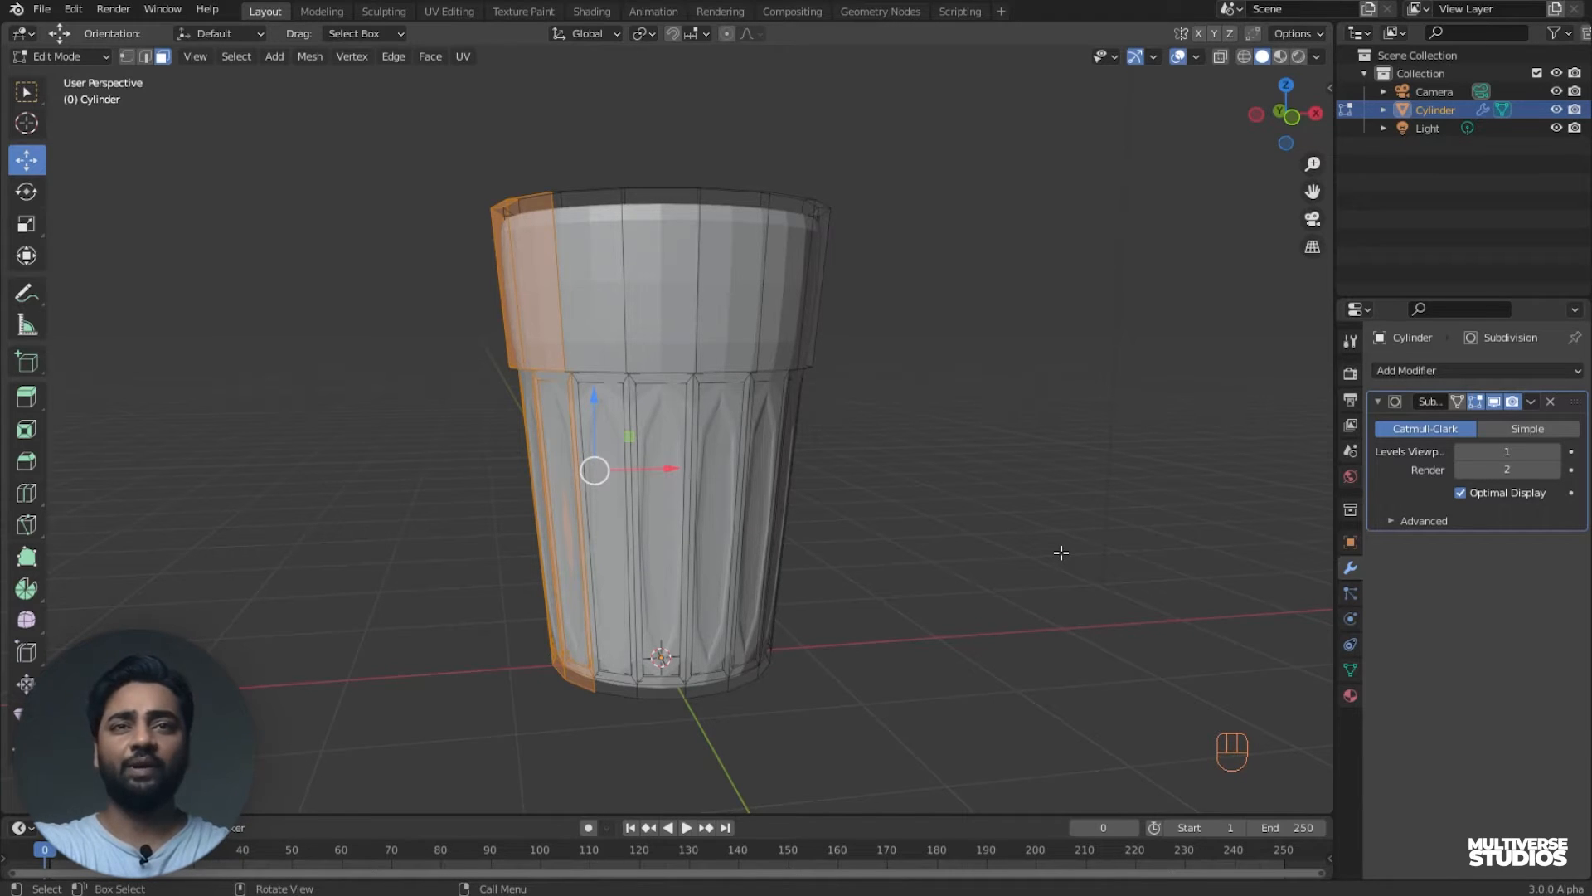
- Compare the glass with the subdivision viewport level at 0 and back at 1, and save the file
middle_drag(986, 537, 972, 524)
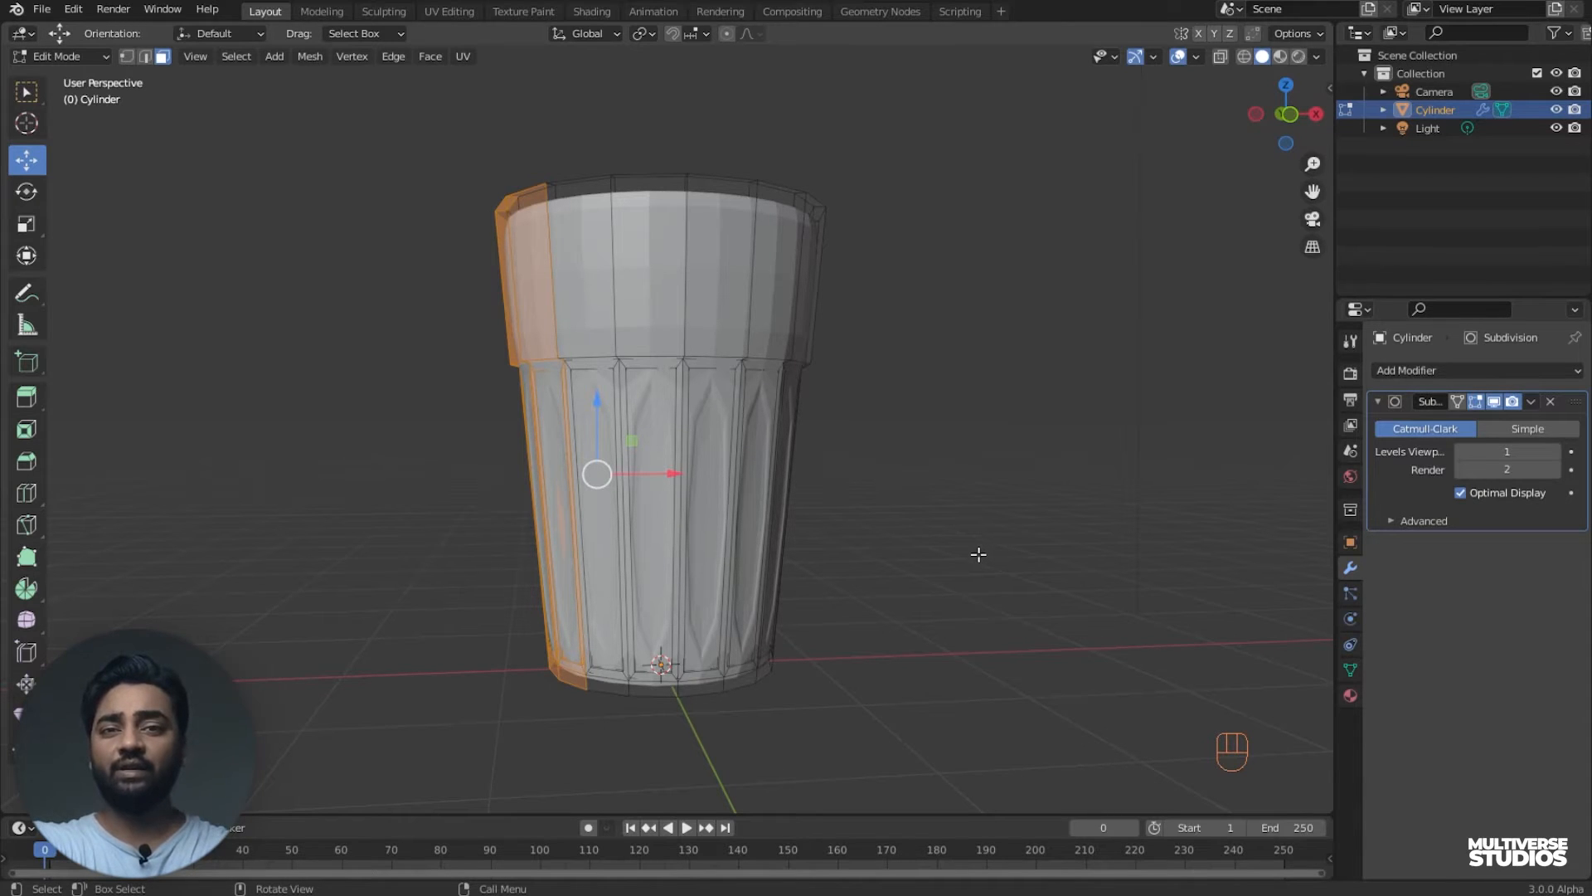
middle_drag(978, 554, 718, 498)
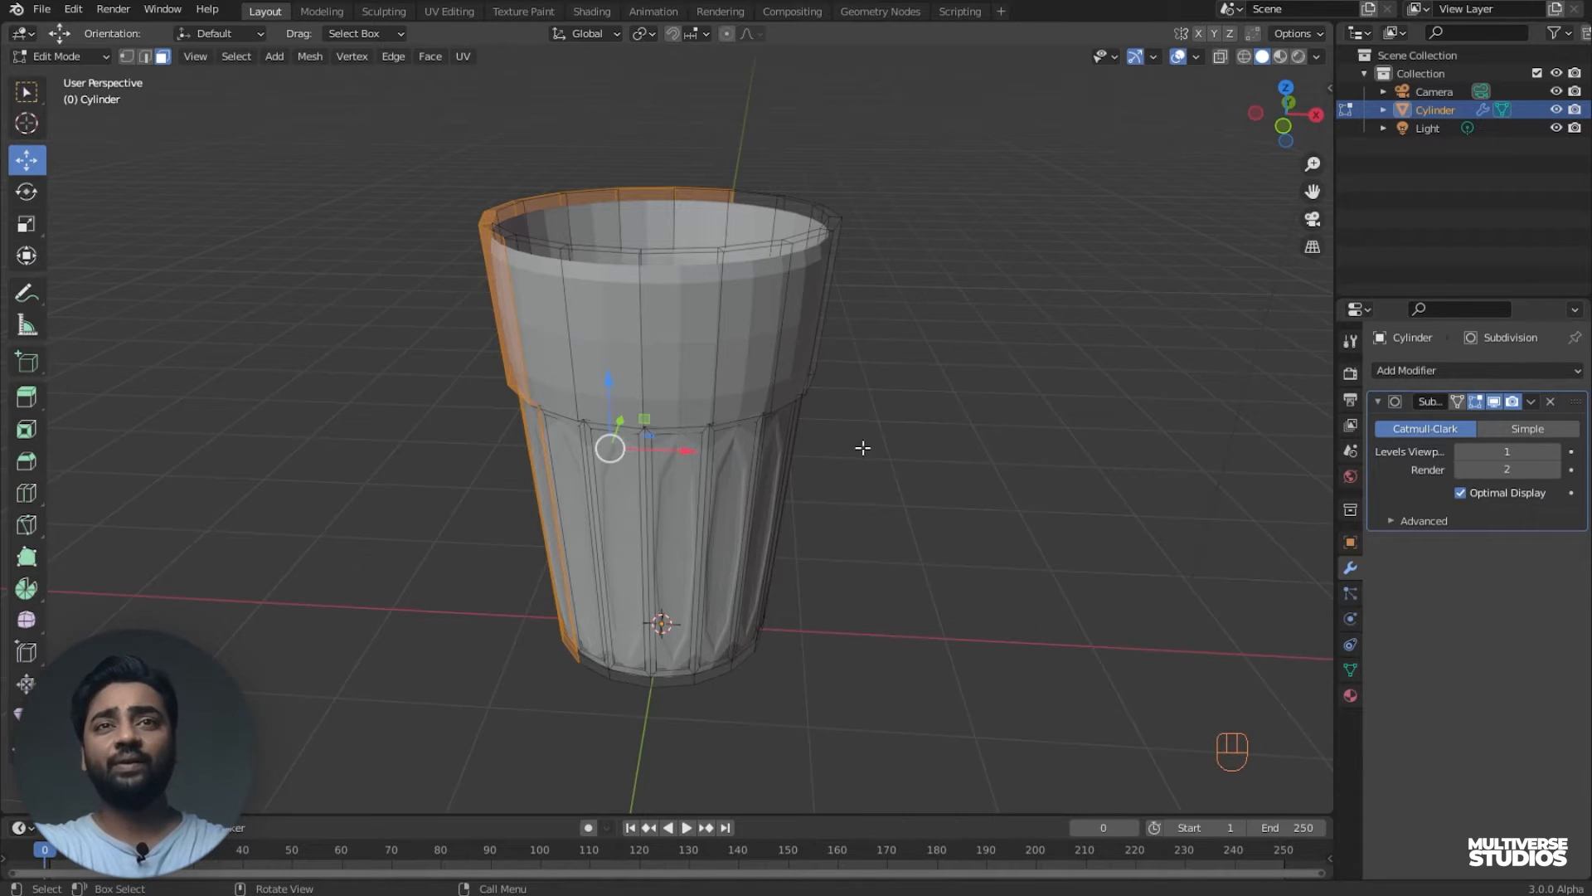
middle_drag(838, 491, 838, 455)
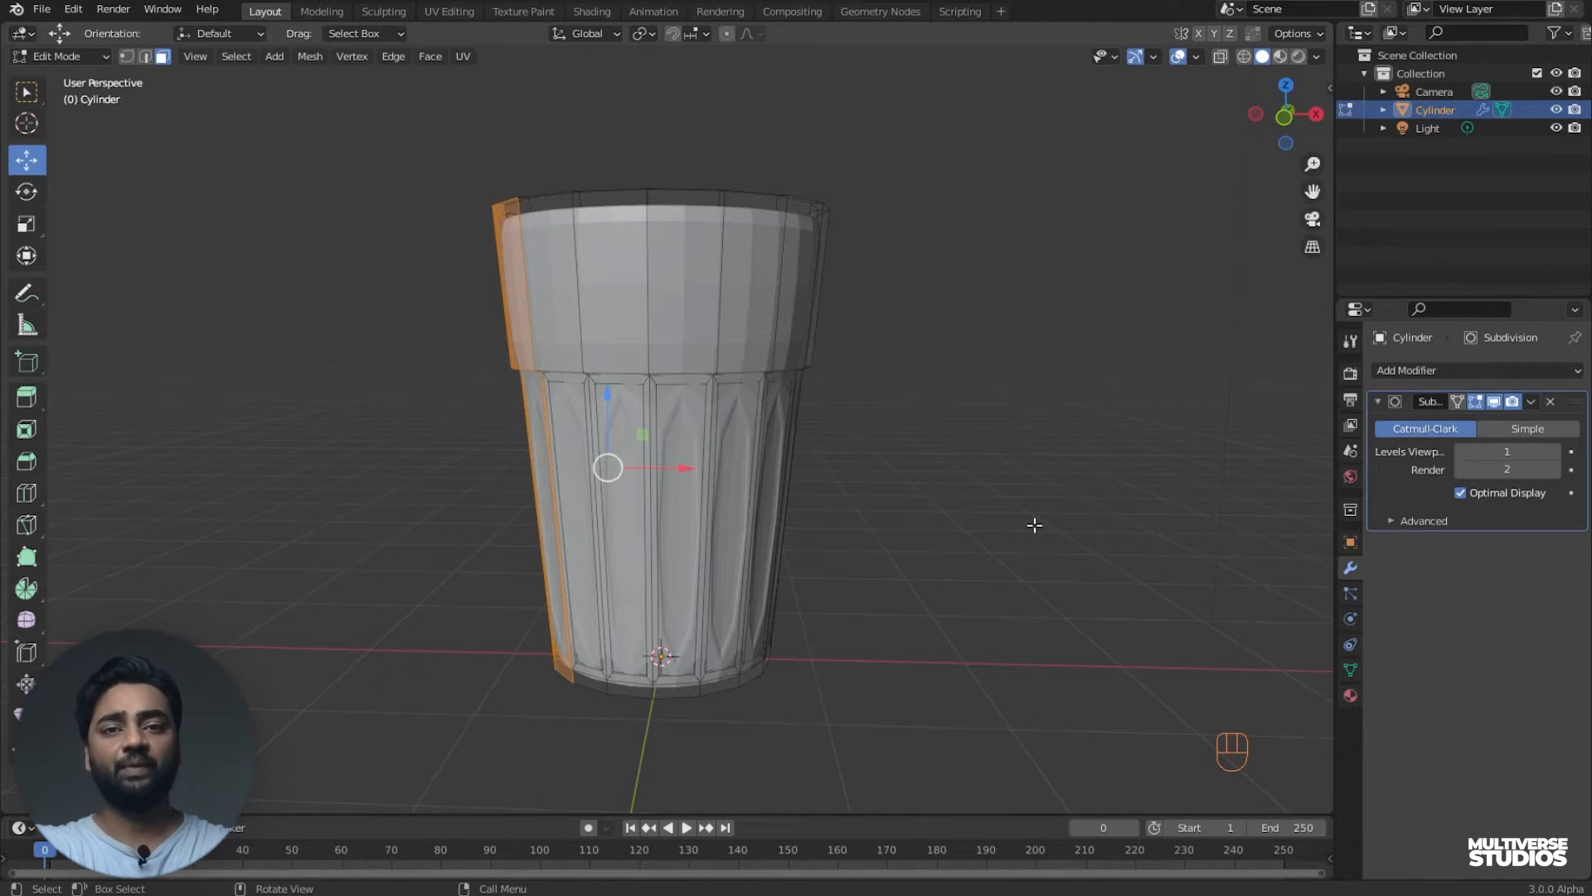
middle_drag(1034, 525, 938, 608)
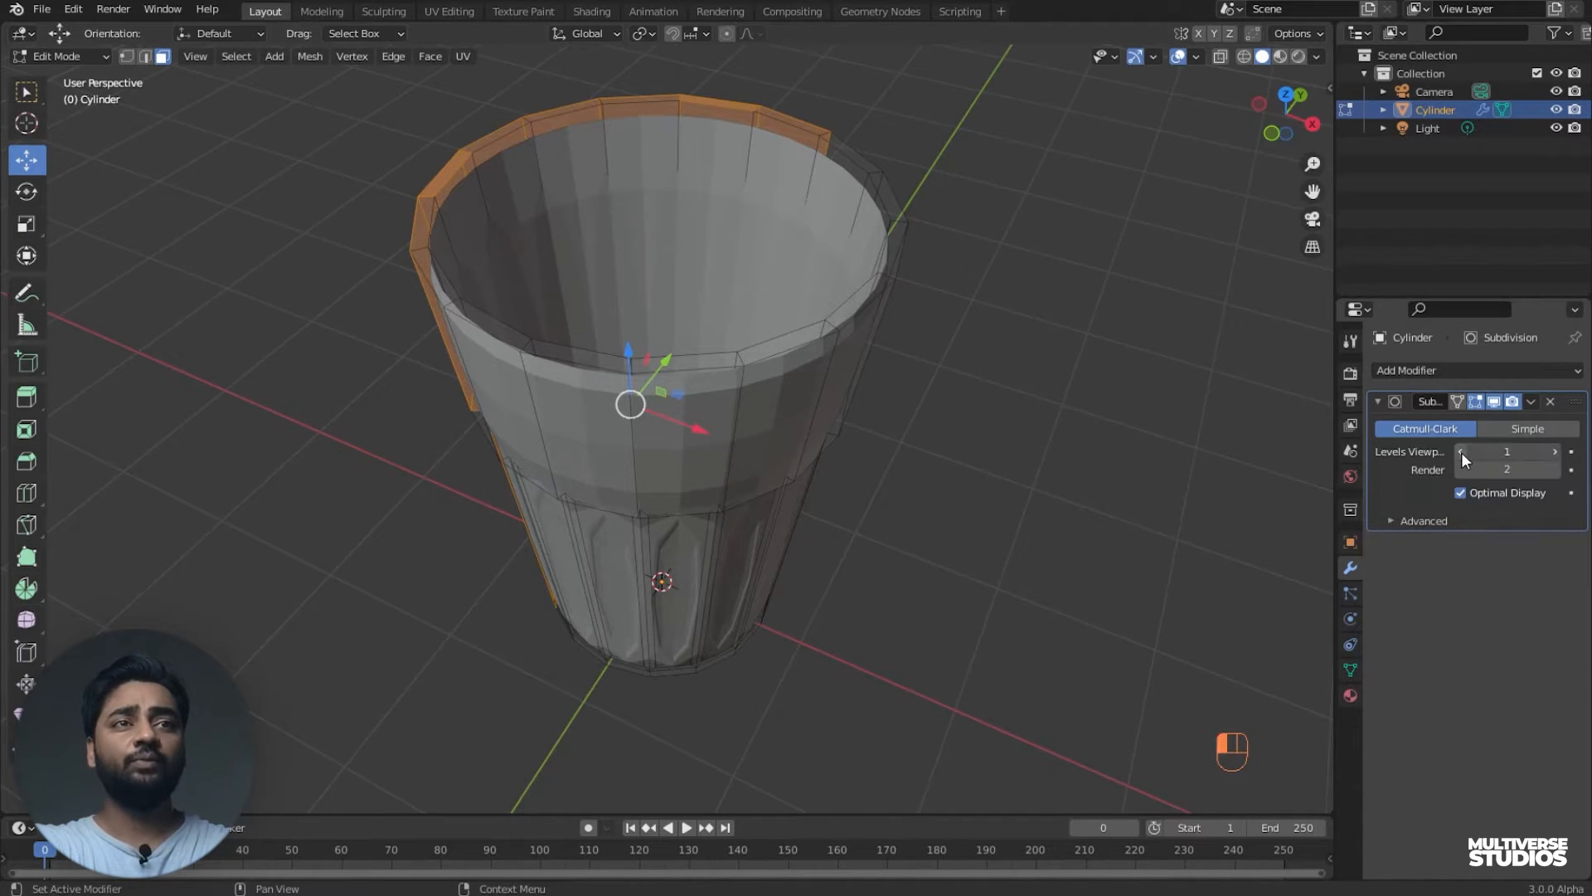
click(1461, 451)
click(1554, 449)
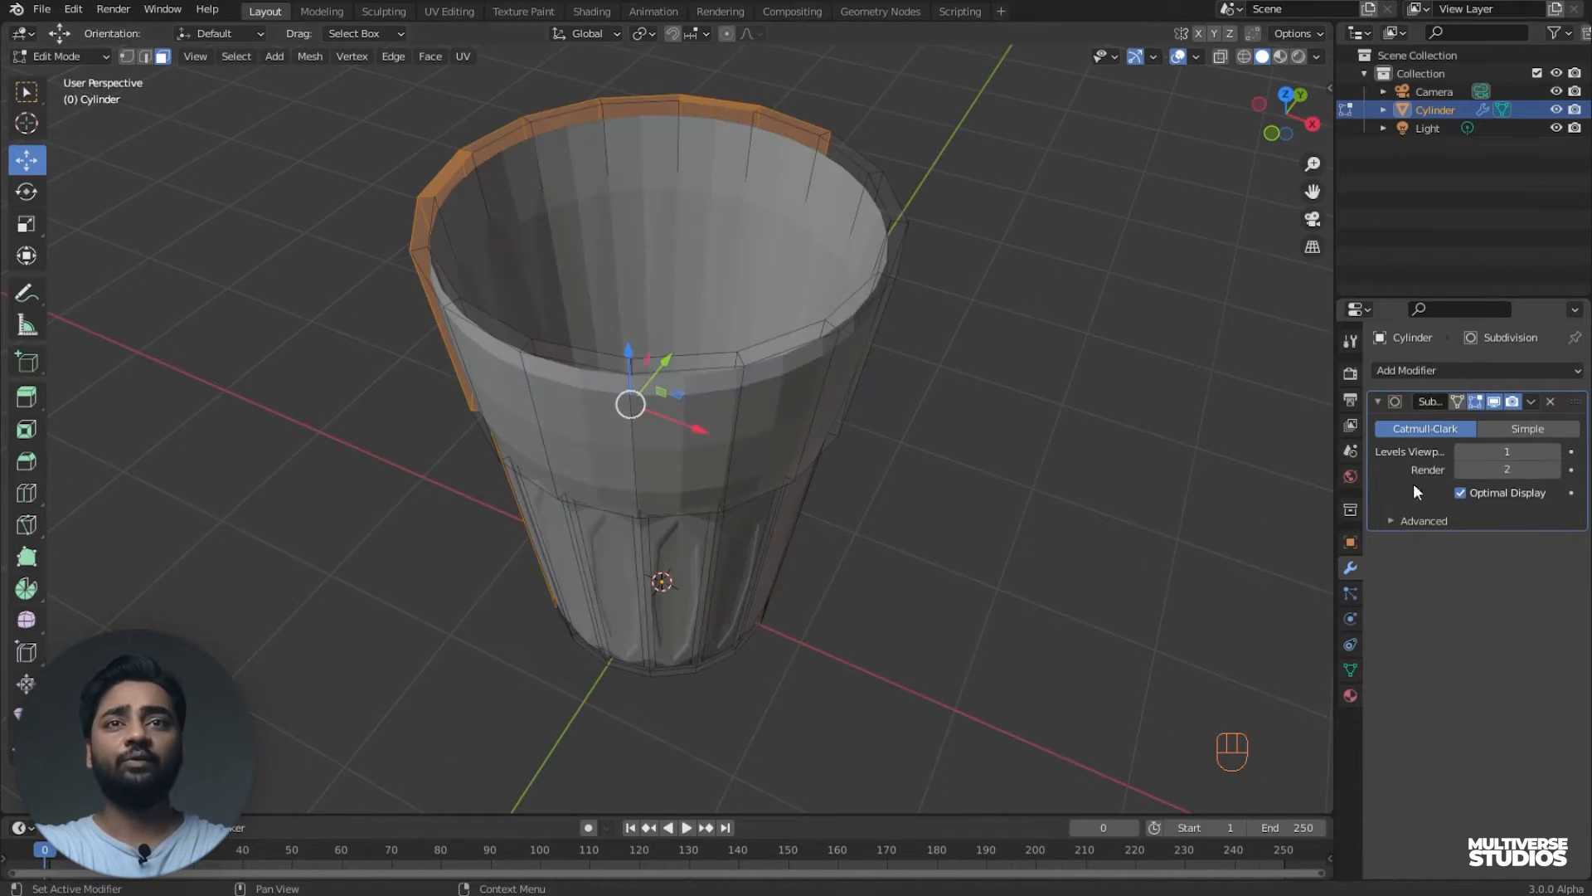
key(ctrl+s)
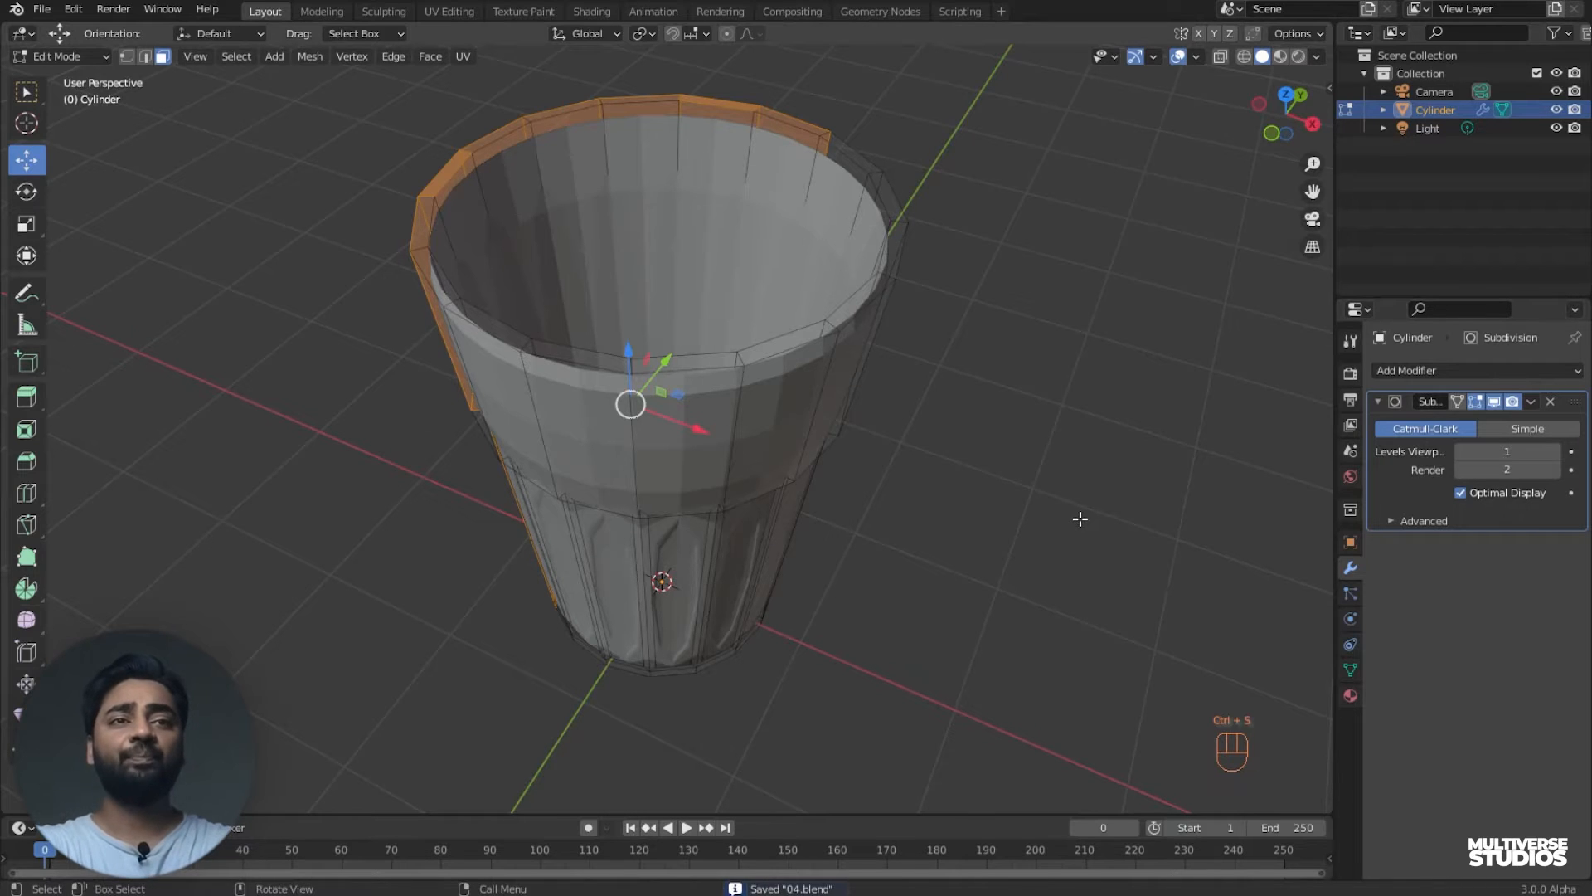
- Examine how the subdivided surface departs from the mesh edges at the rim and side panels, including in front orthographic view
middle_drag(1067, 568, 1073, 490)
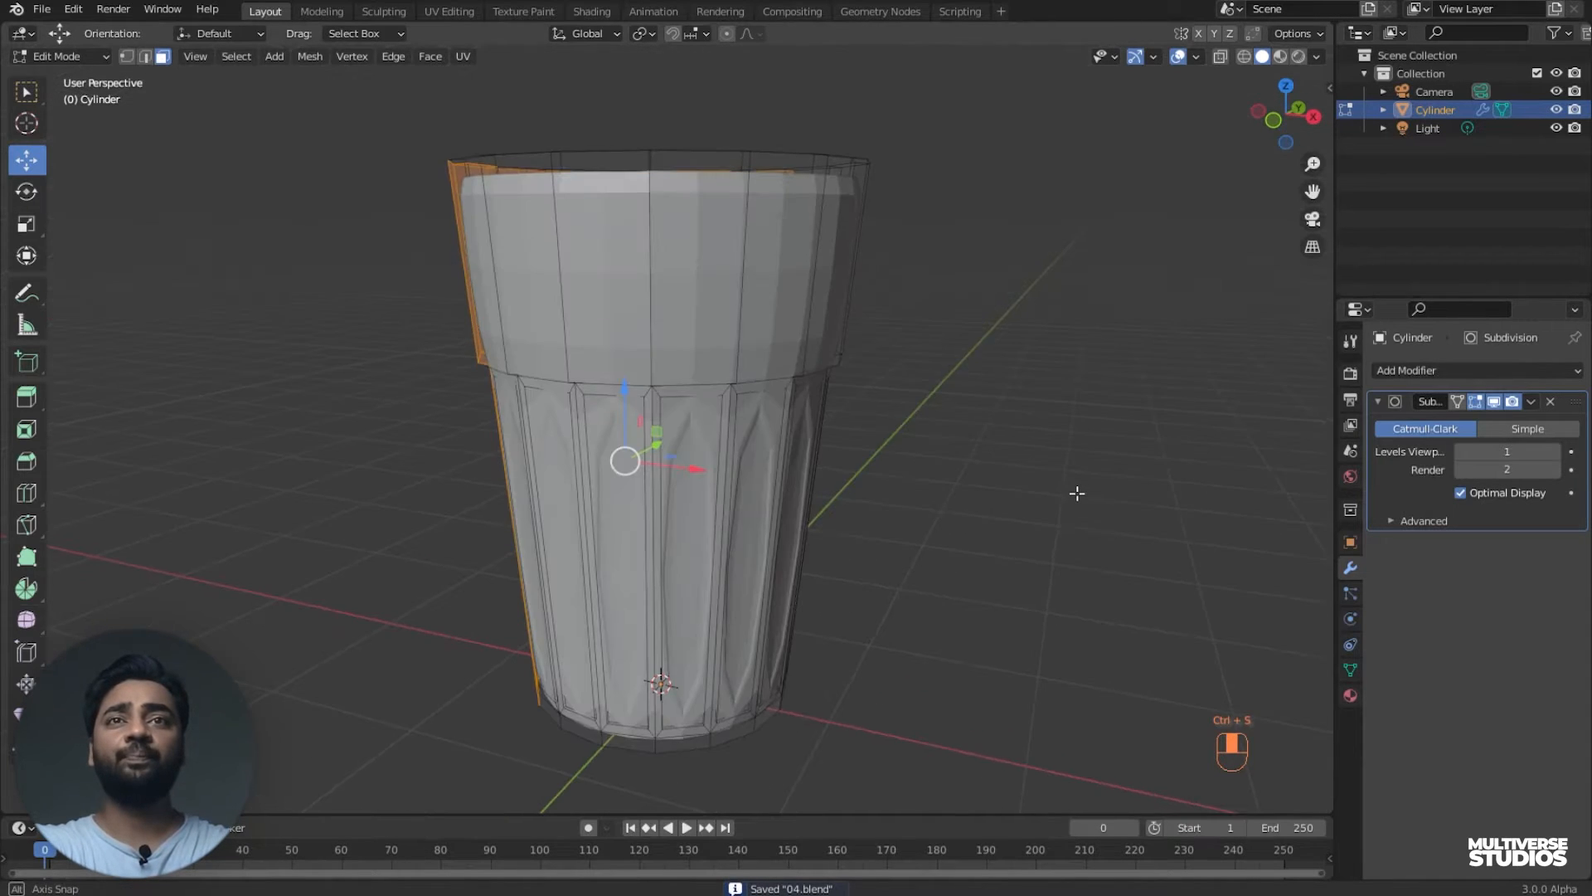
mouse_move(740, 349)
middle_down()
mouse_move(807, 412)
mouse_move(757, 406)
mouse_move(714, 350)
middle_up()
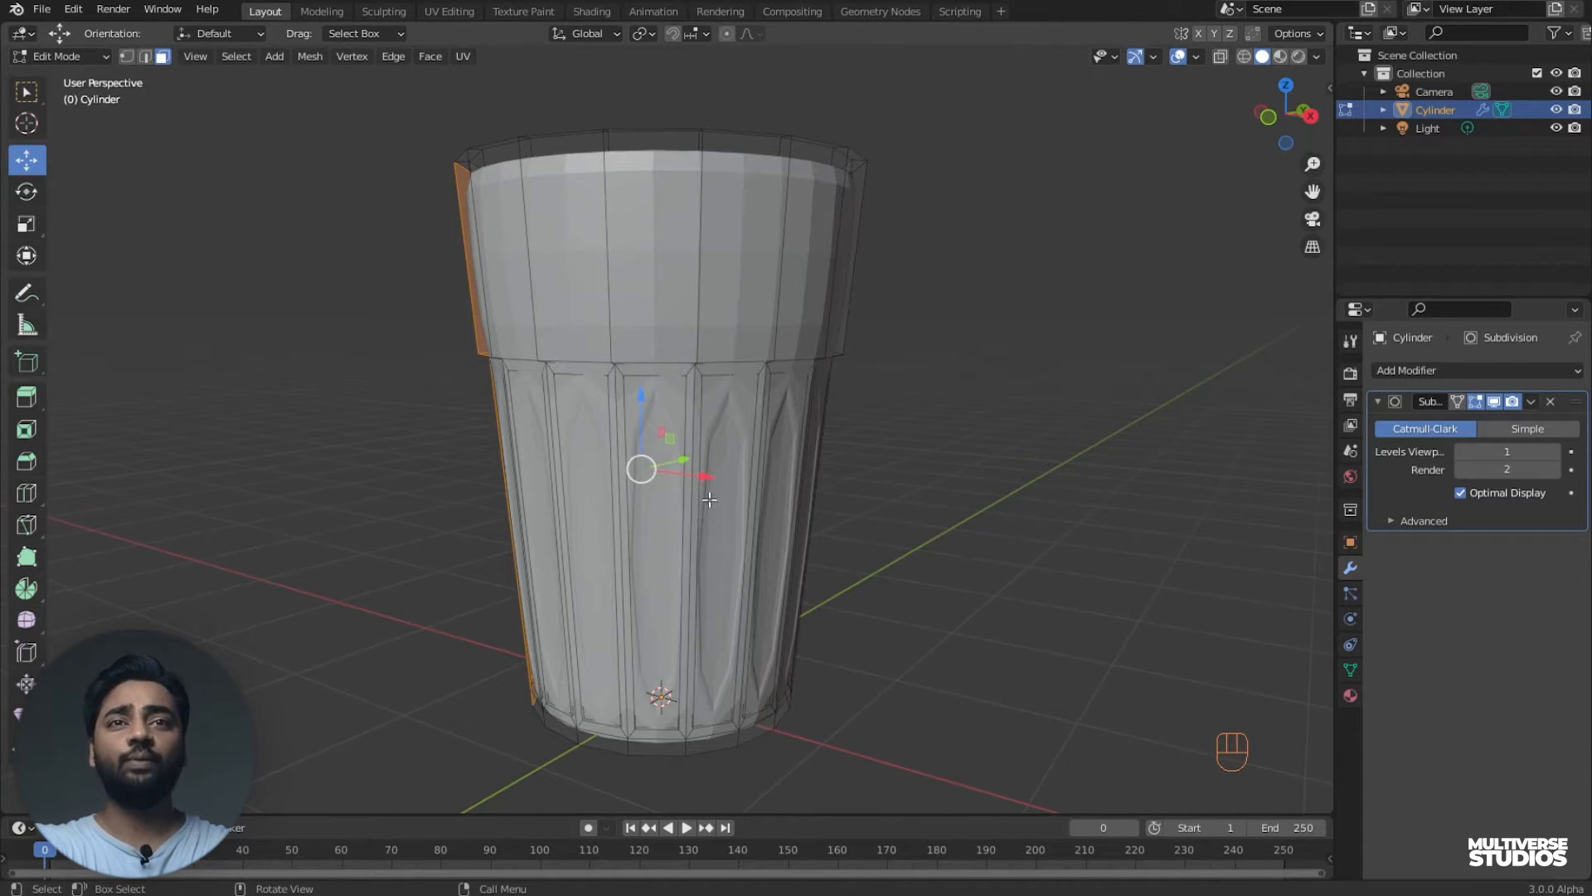
middle_drag(709, 499, 678, 451)
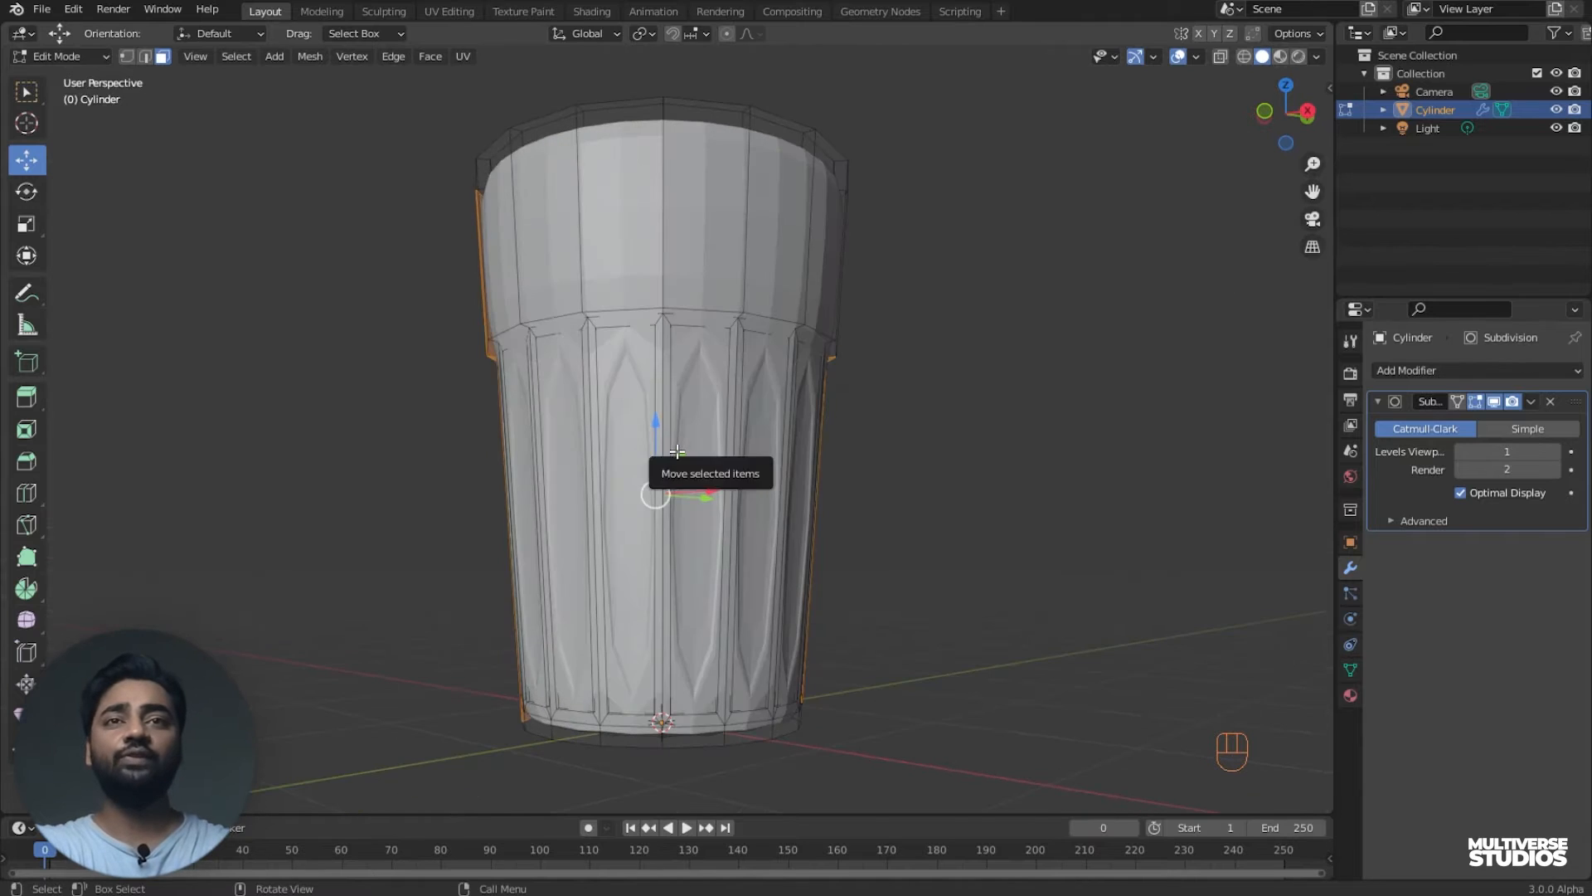
key(KP_1)
scroll(714, 414, up, 4)
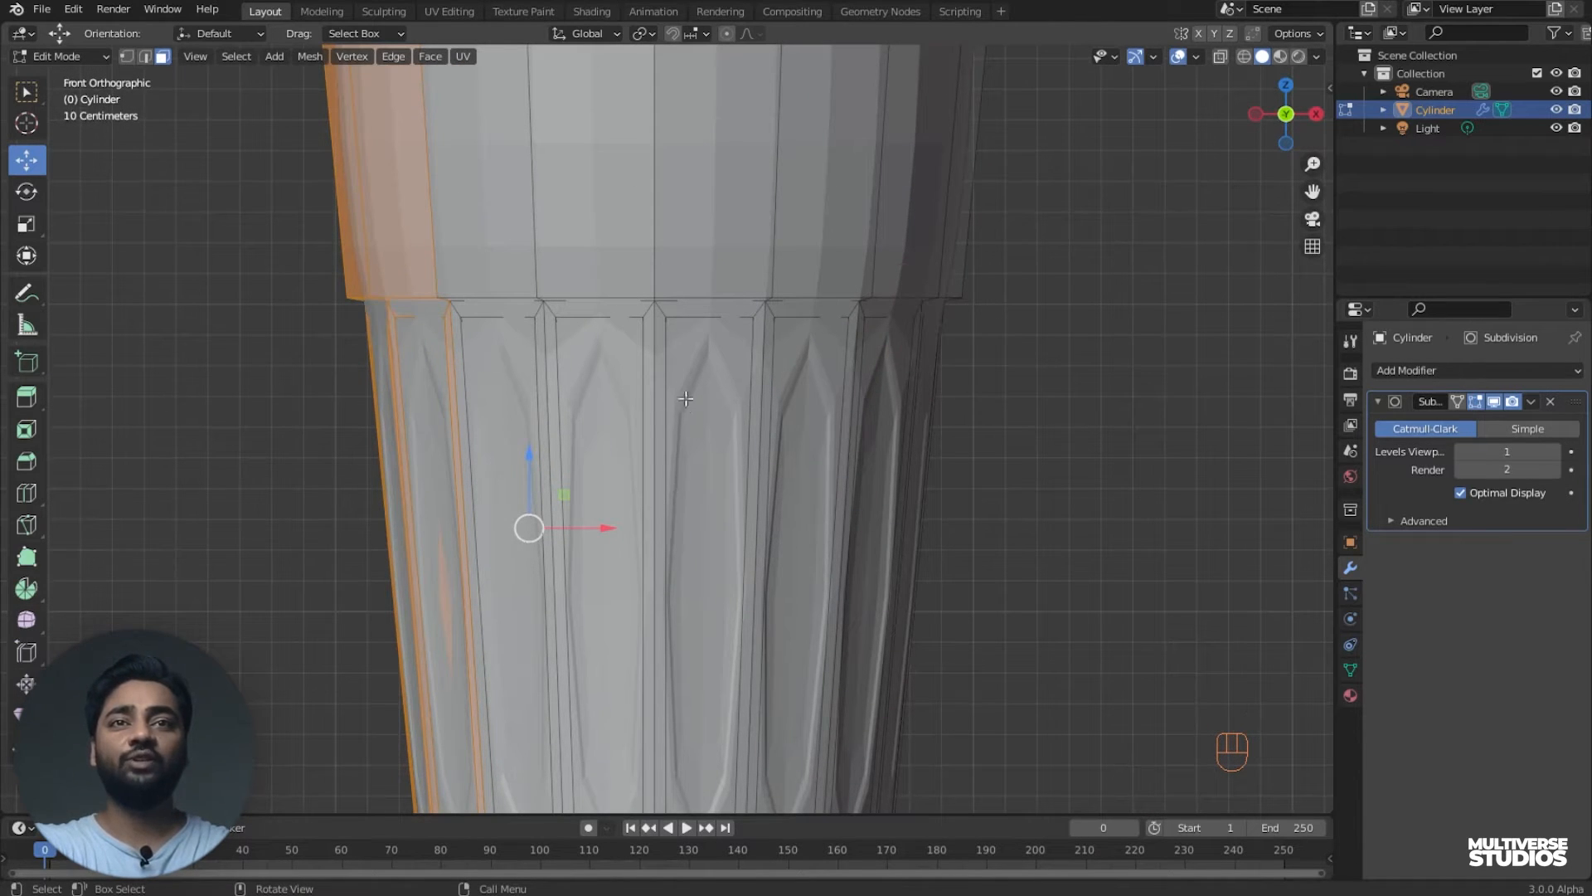
scroll(749, 564, down, 1)
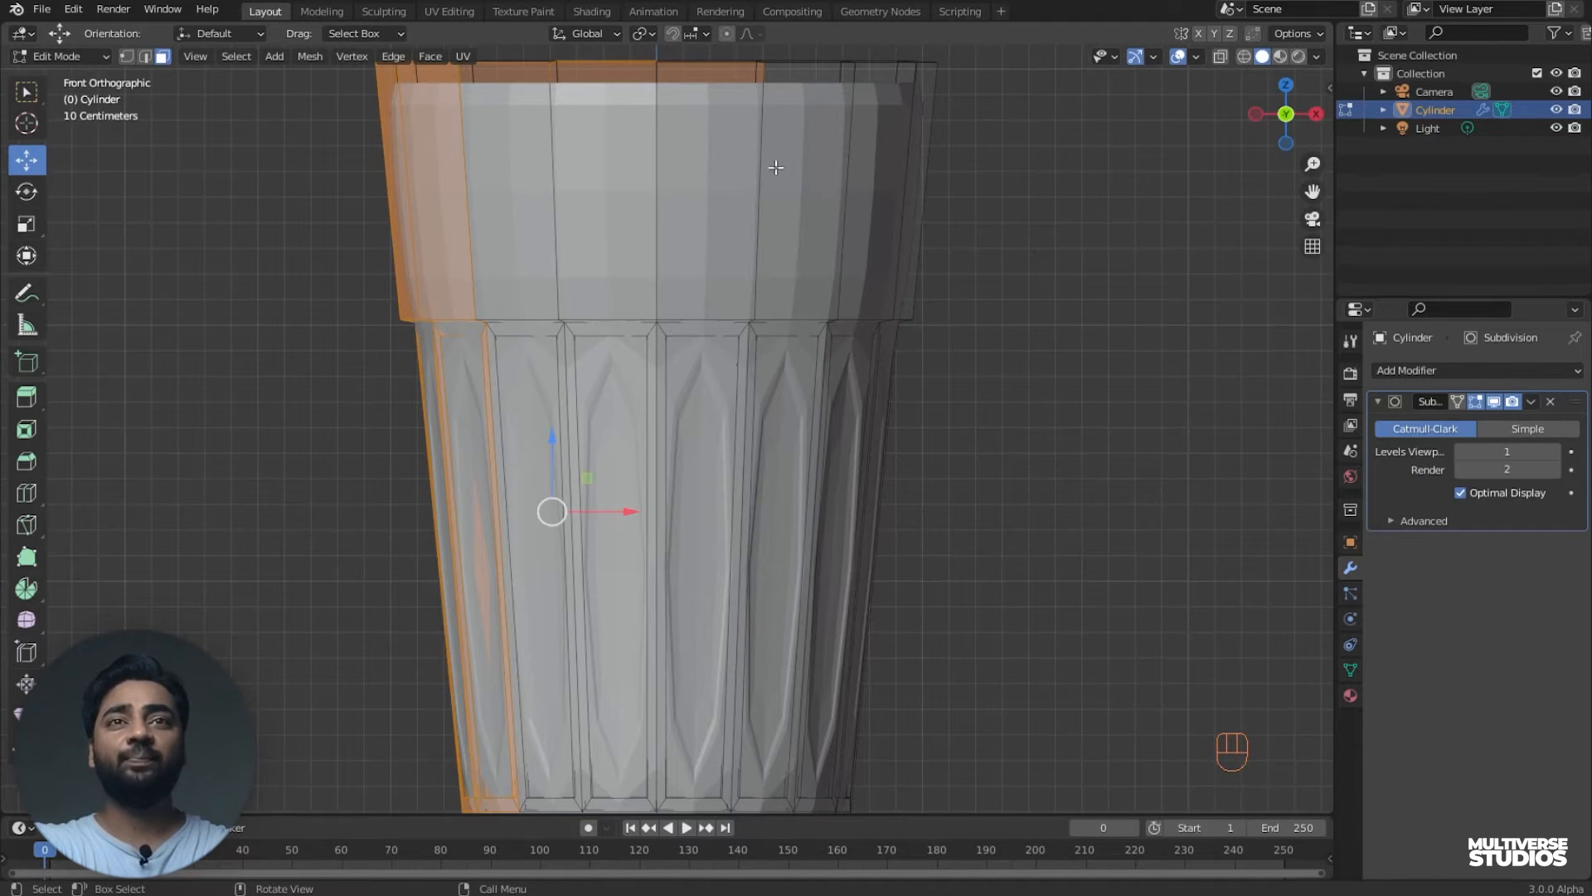
scroll(804, 291, down, 1)
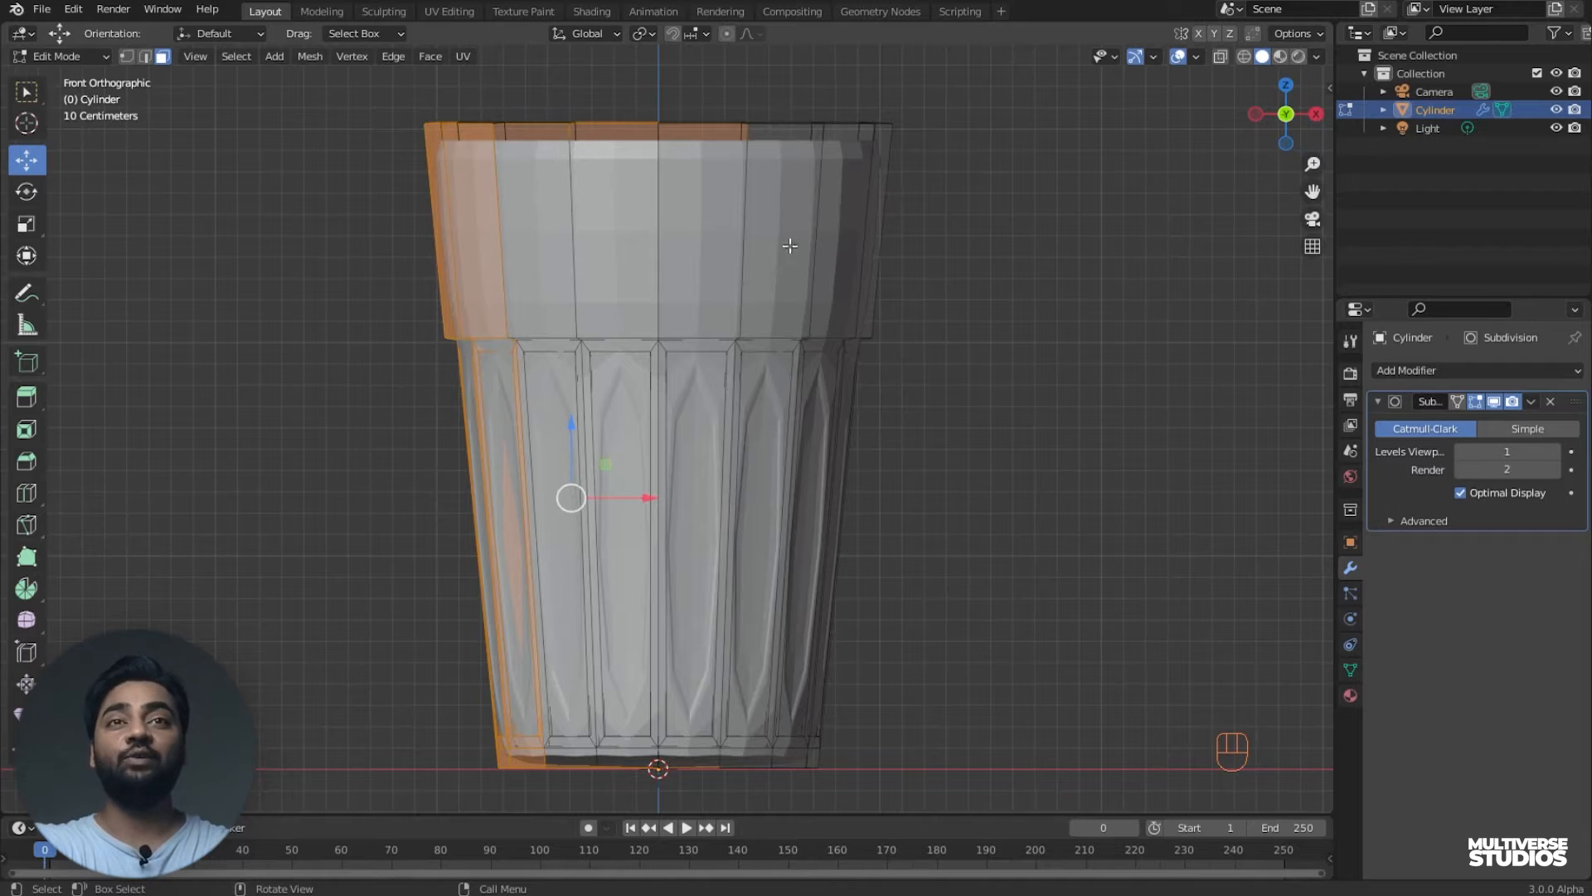
middle_drag(790, 246, 796, 288)
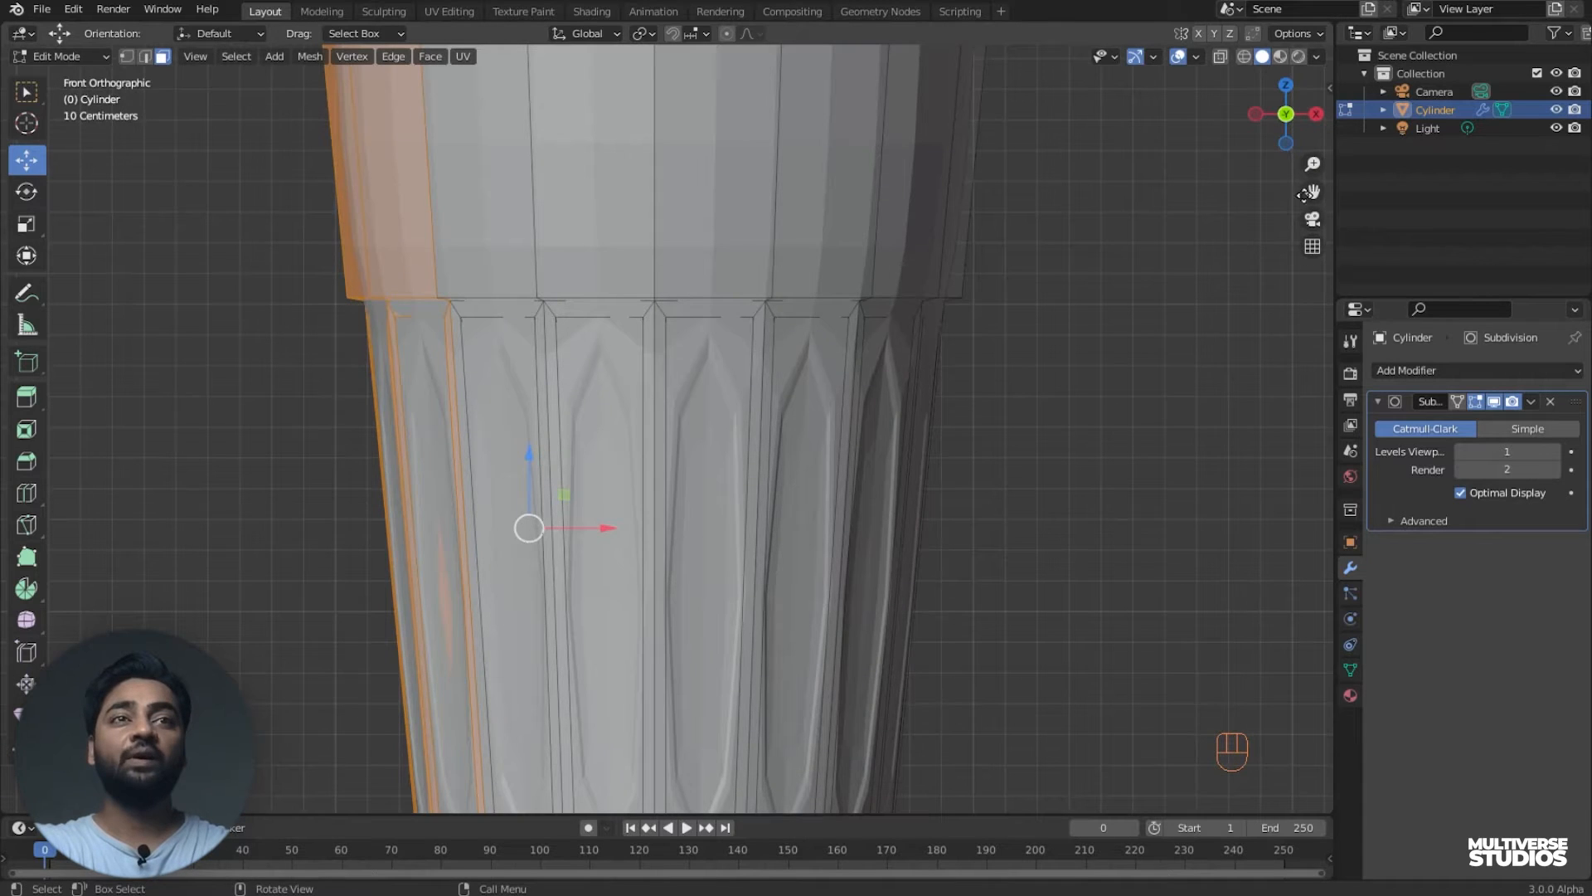
drag(1312, 192, 1131, 345)
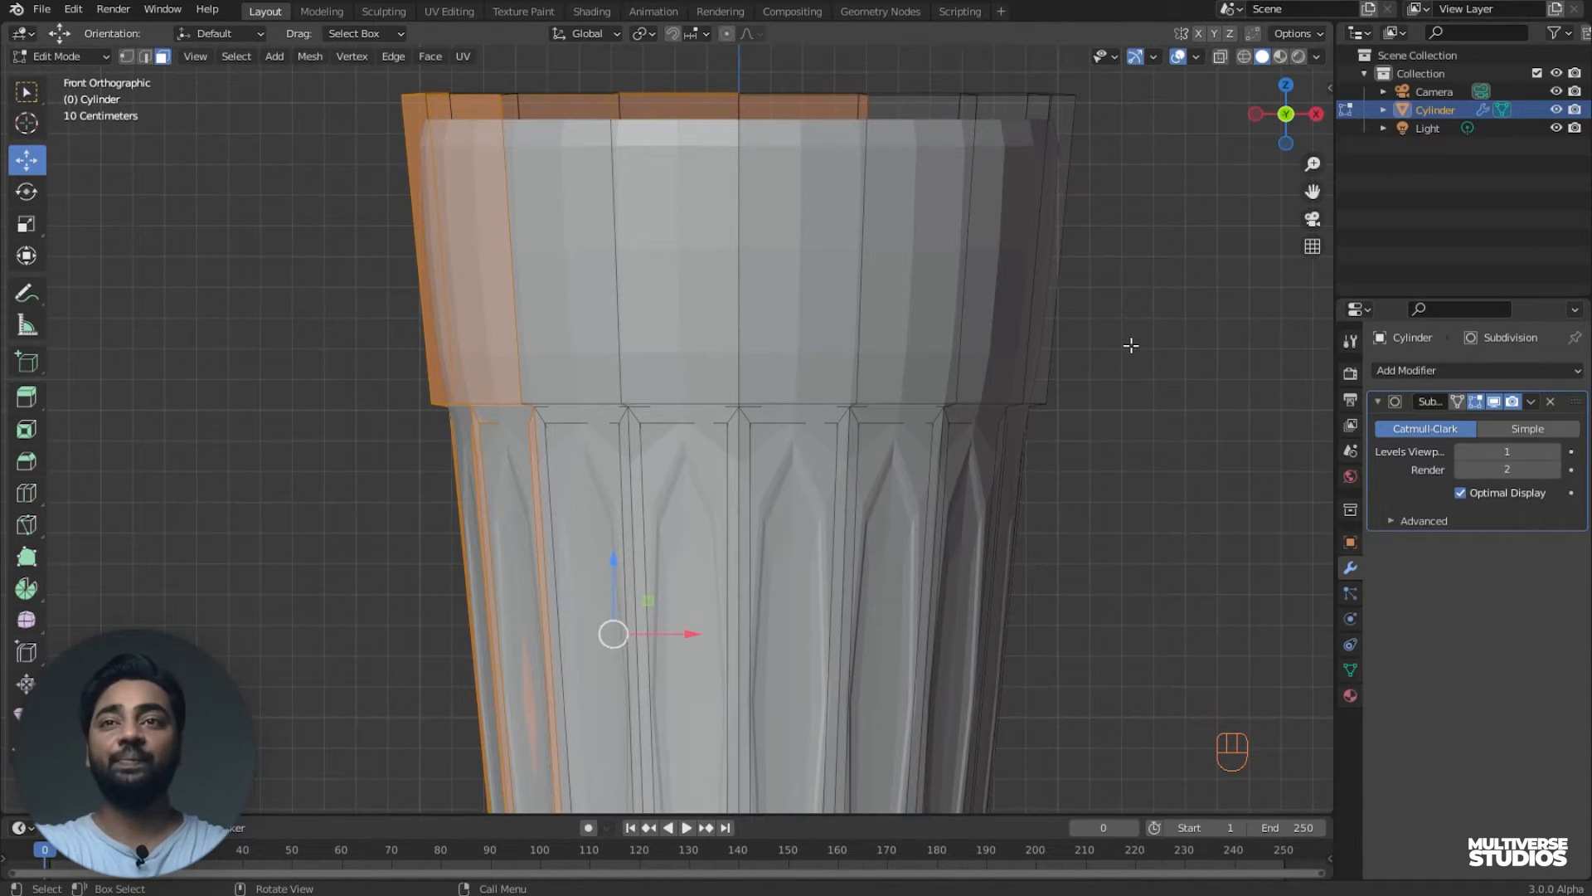
- Cut a horizontal edge loop around the glass's upper band with Loop Cut and slide it up close to the rim
click(25, 492)
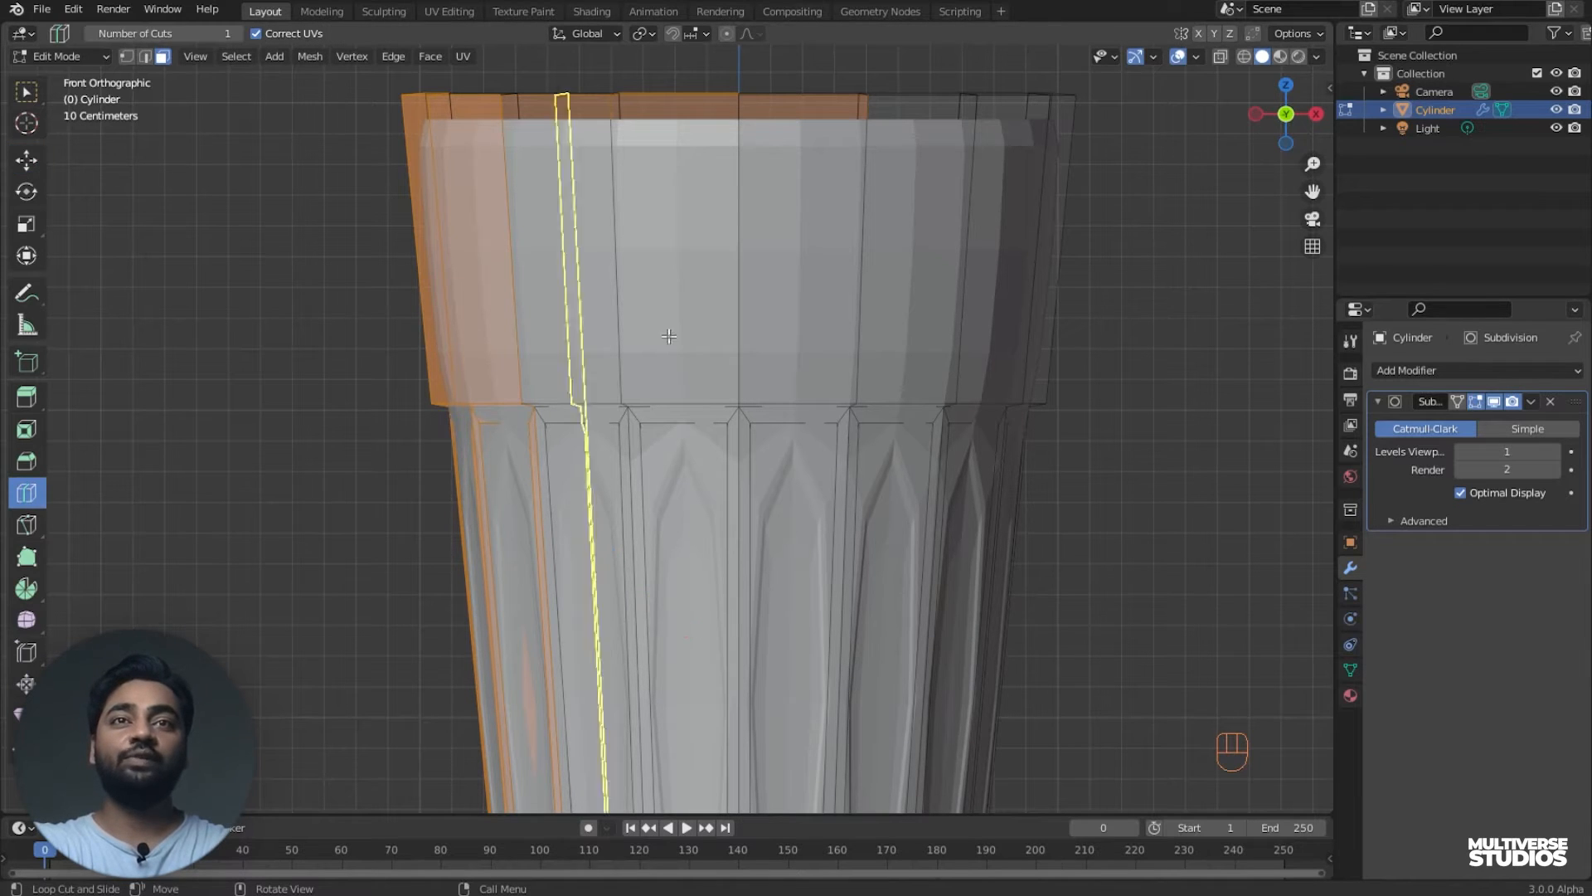
click(608, 249)
drag(608, 249, 619, 94)
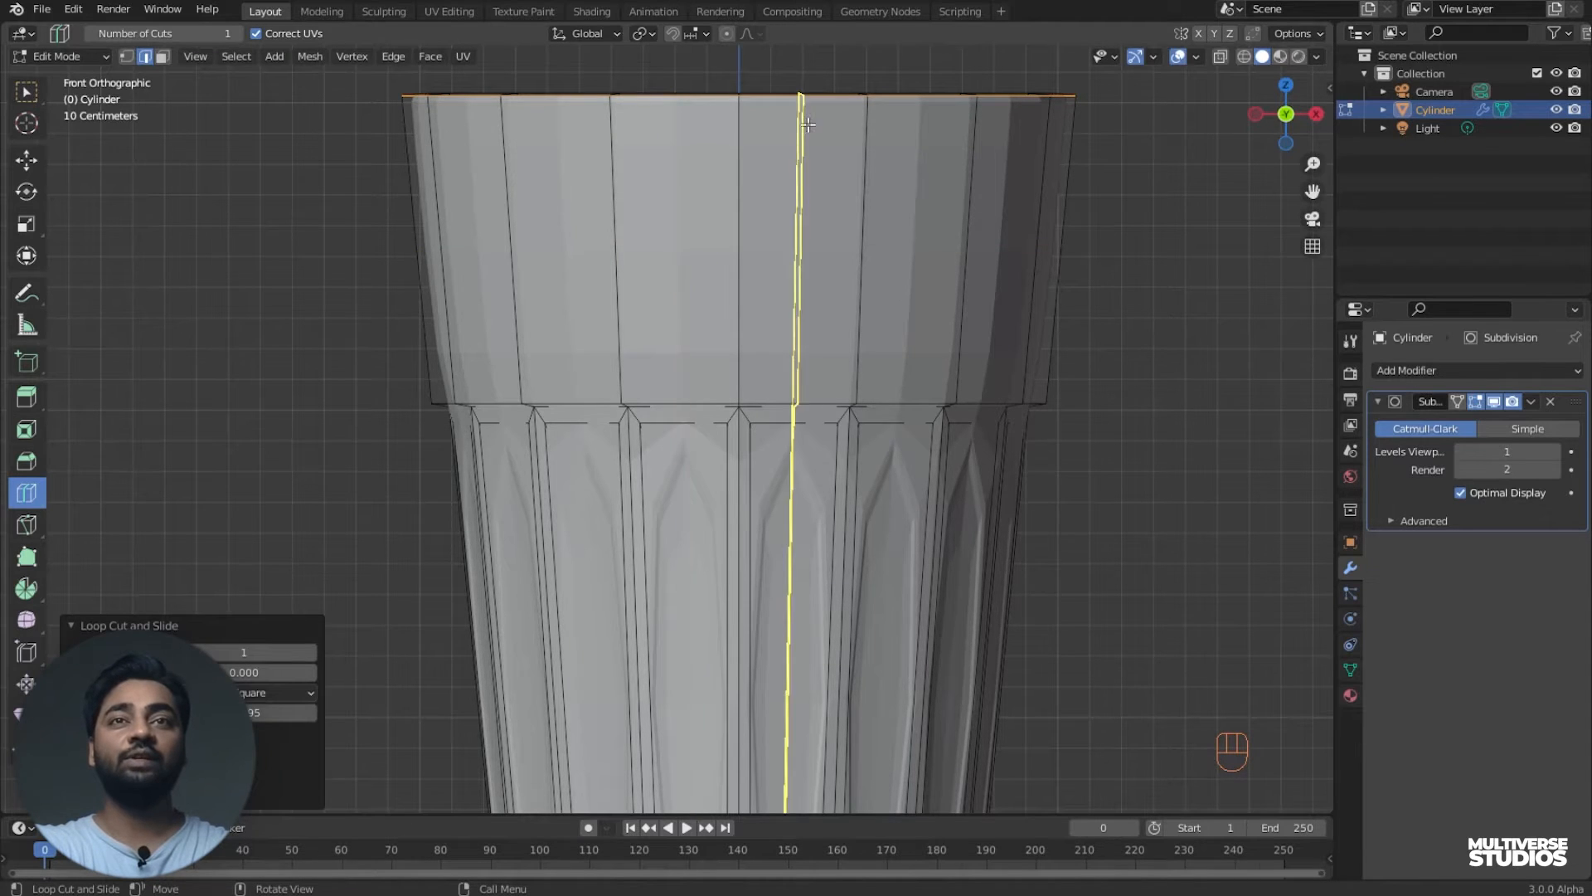
- Cut one edge loop close to the glass's bottom edge and another just above the ledge under the upper band
middle_drag(794, 249, 798, 199)
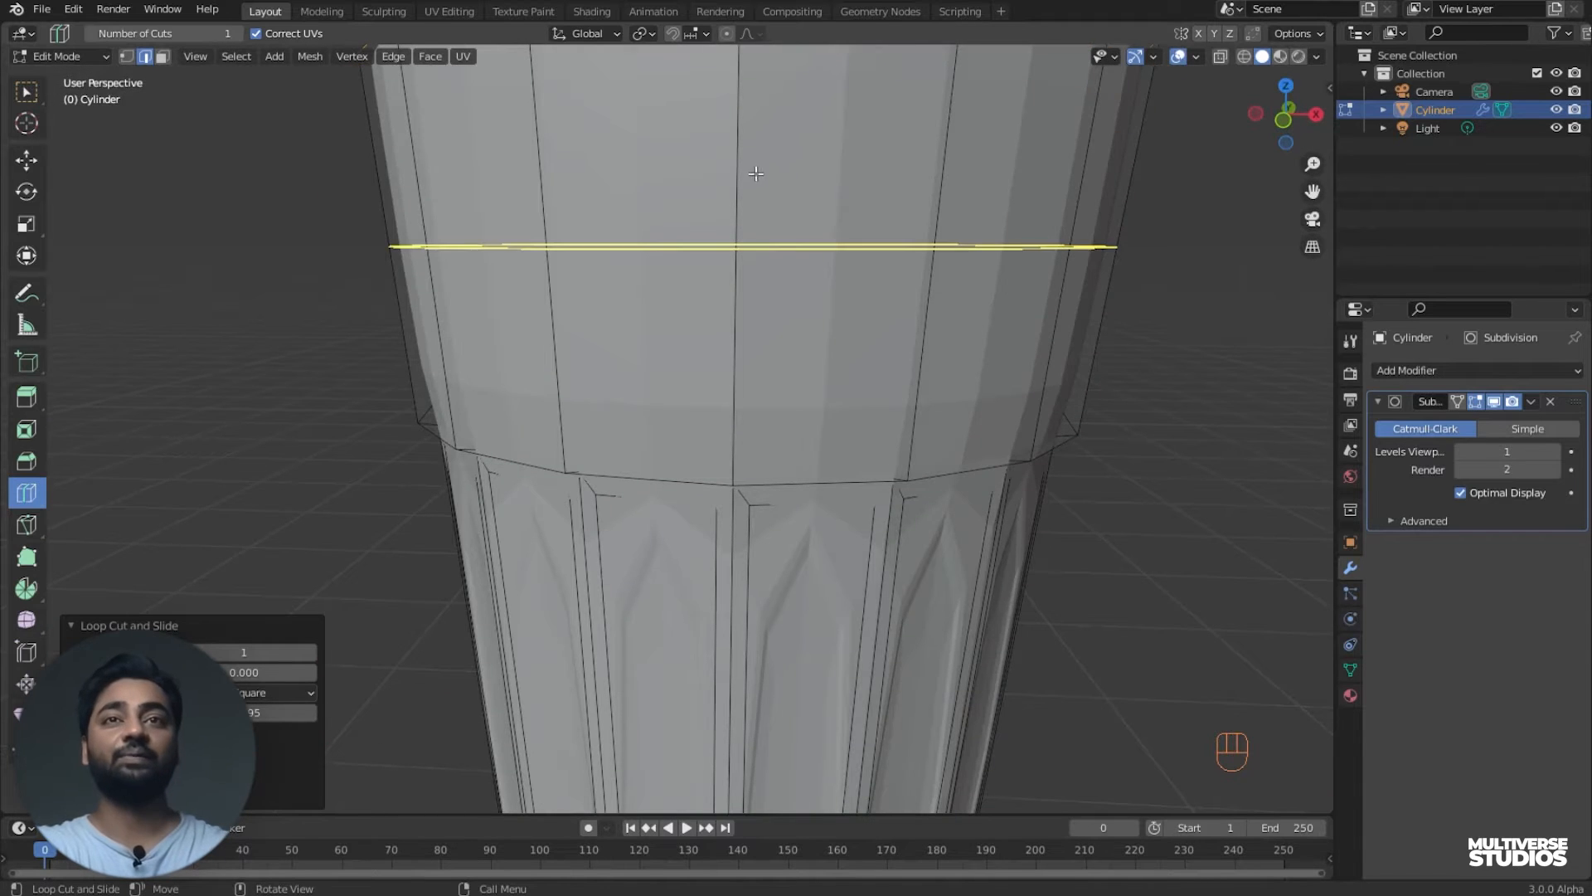
key(KP_1)
scroll(848, 398, down, 3)
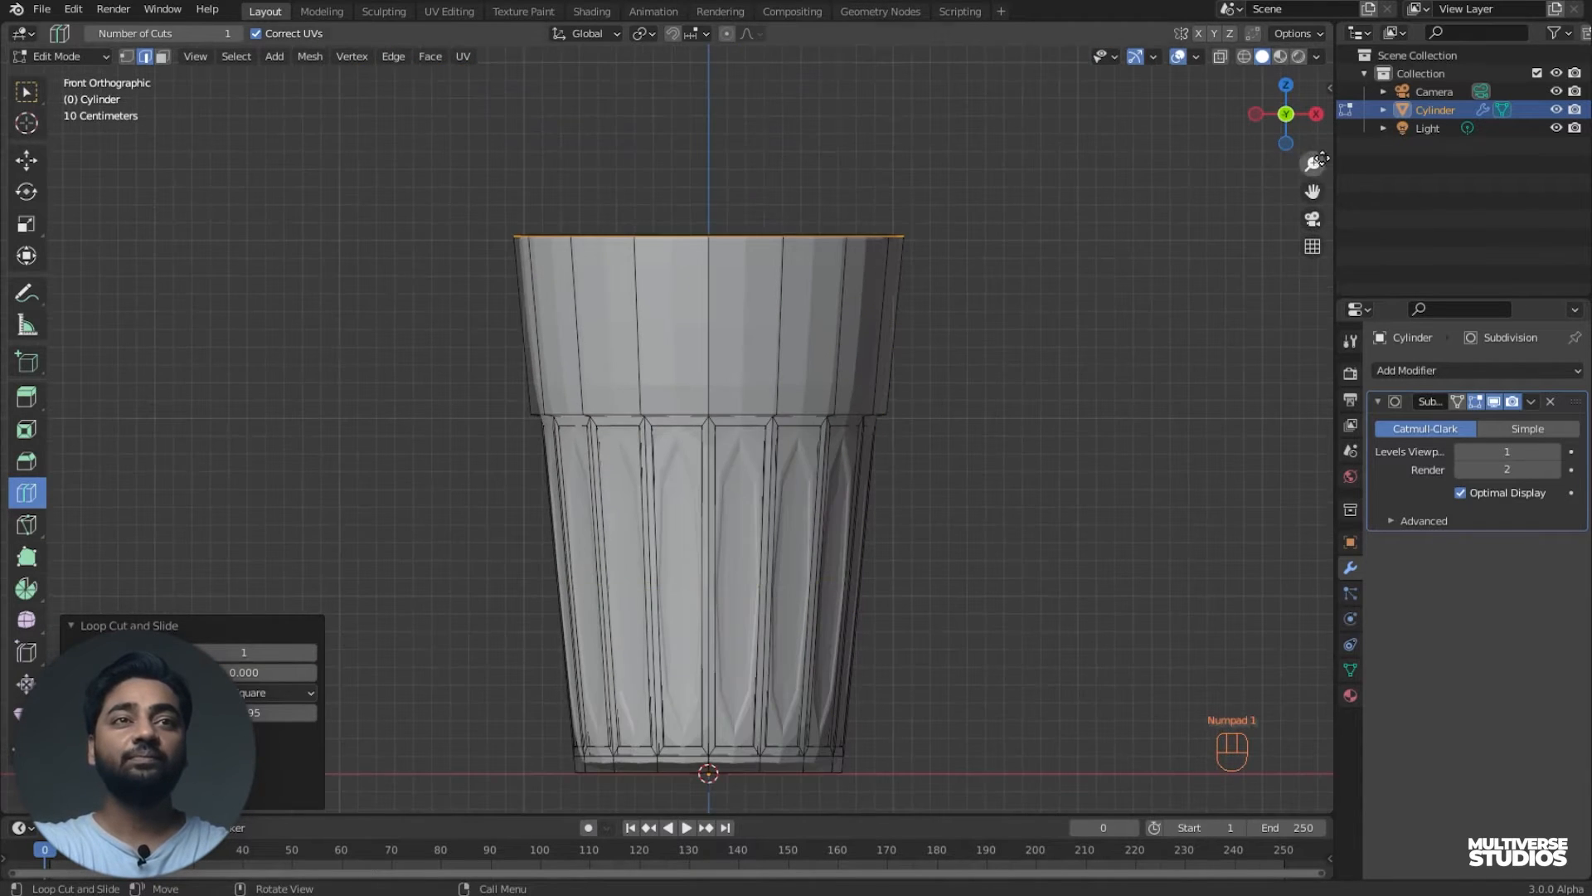
drag(1312, 191, 1318, 34)
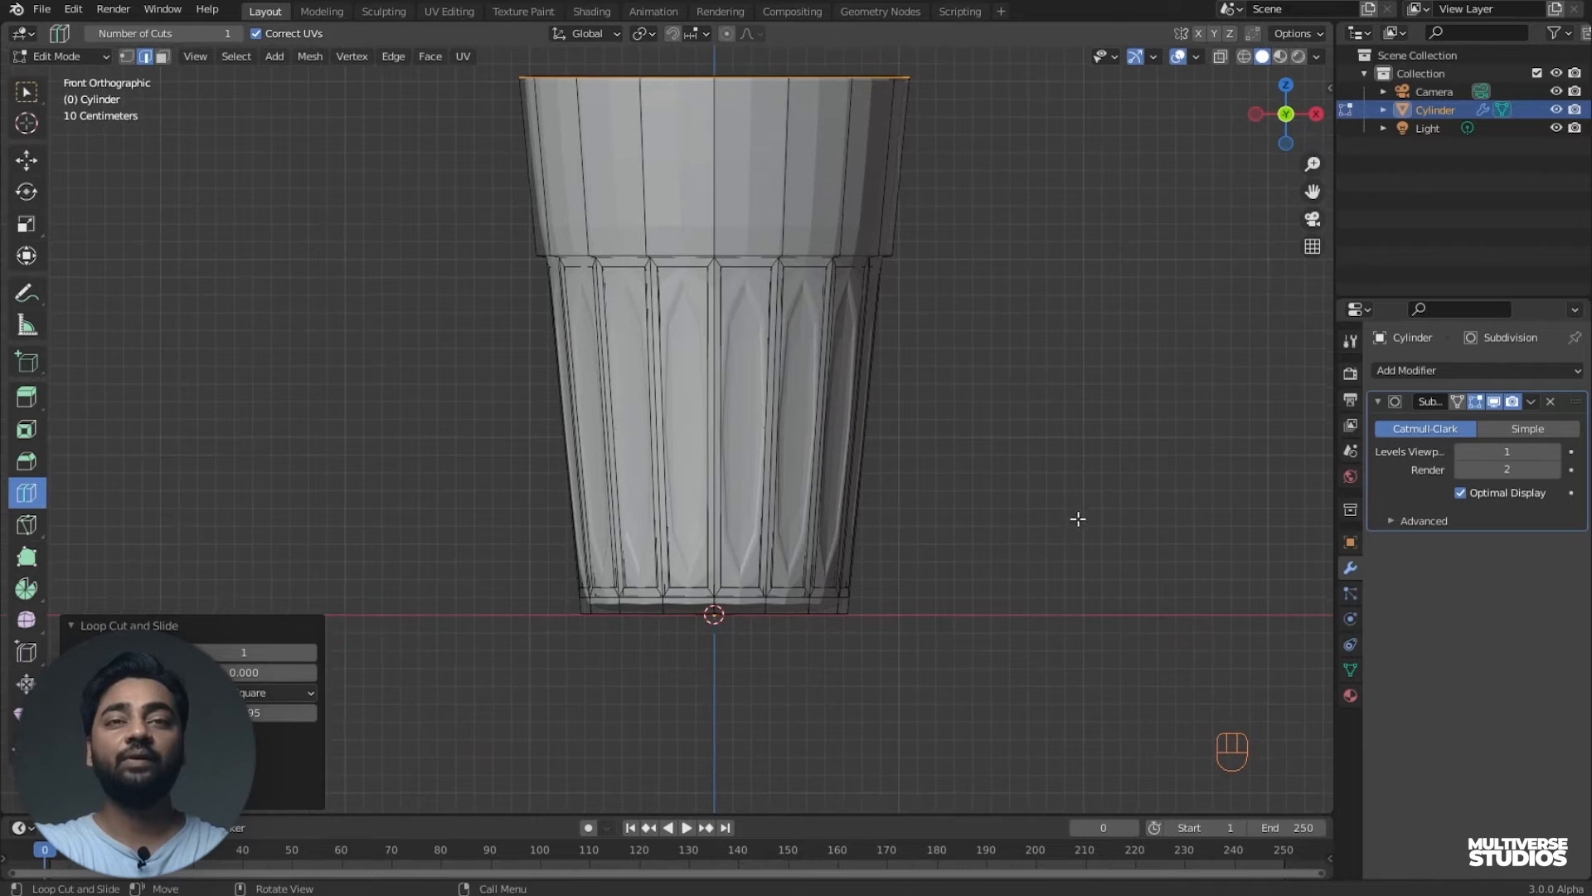
scroll(1078, 521, up, 4)
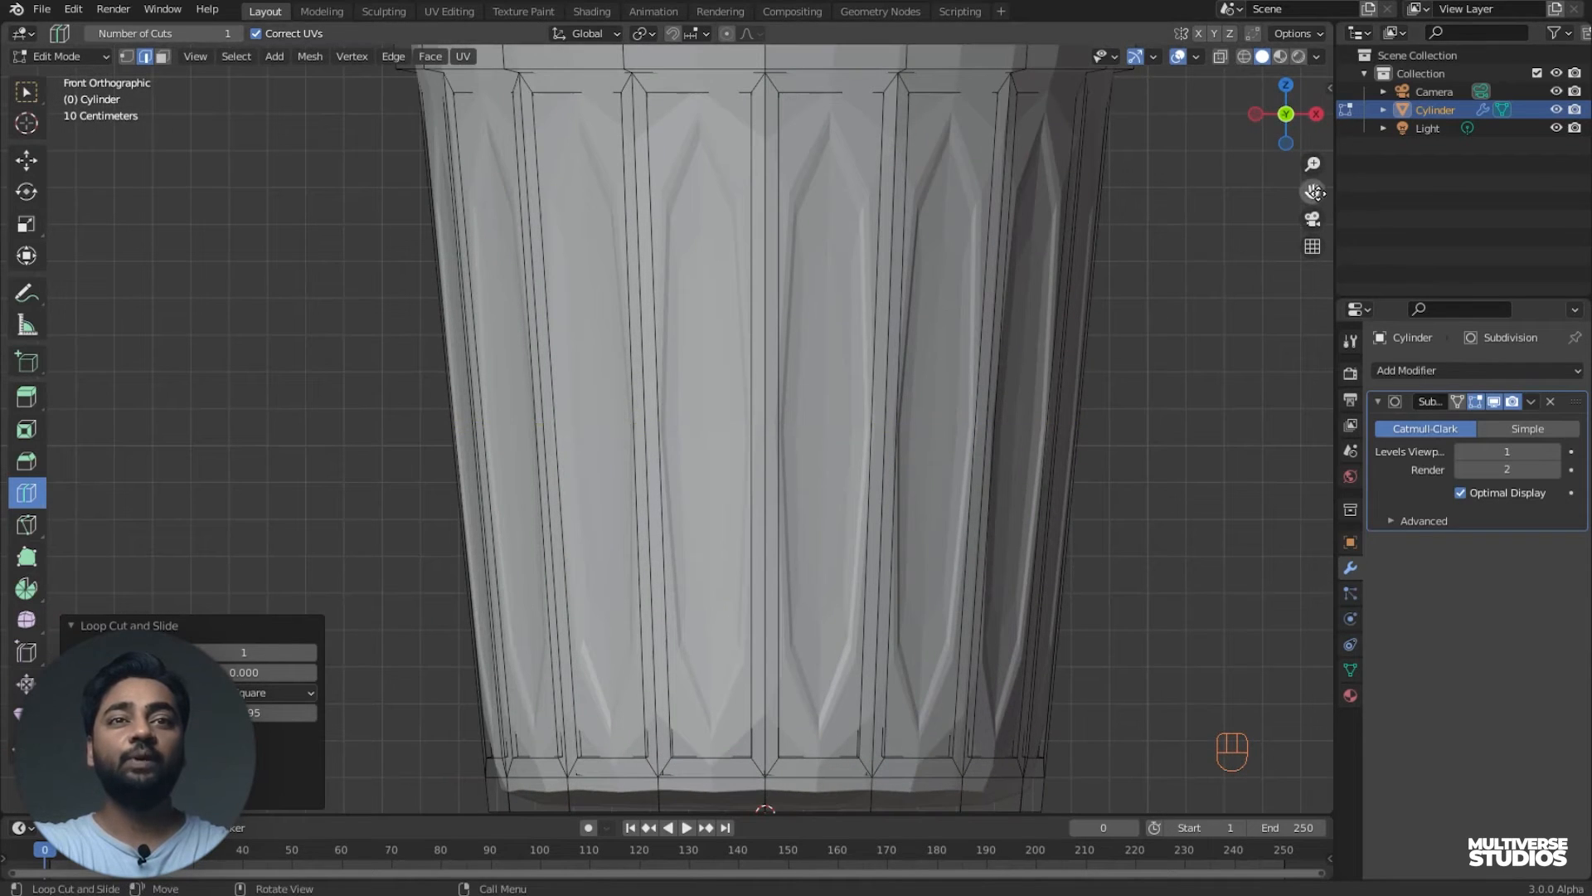
drag(1312, 191, 1315, 17)
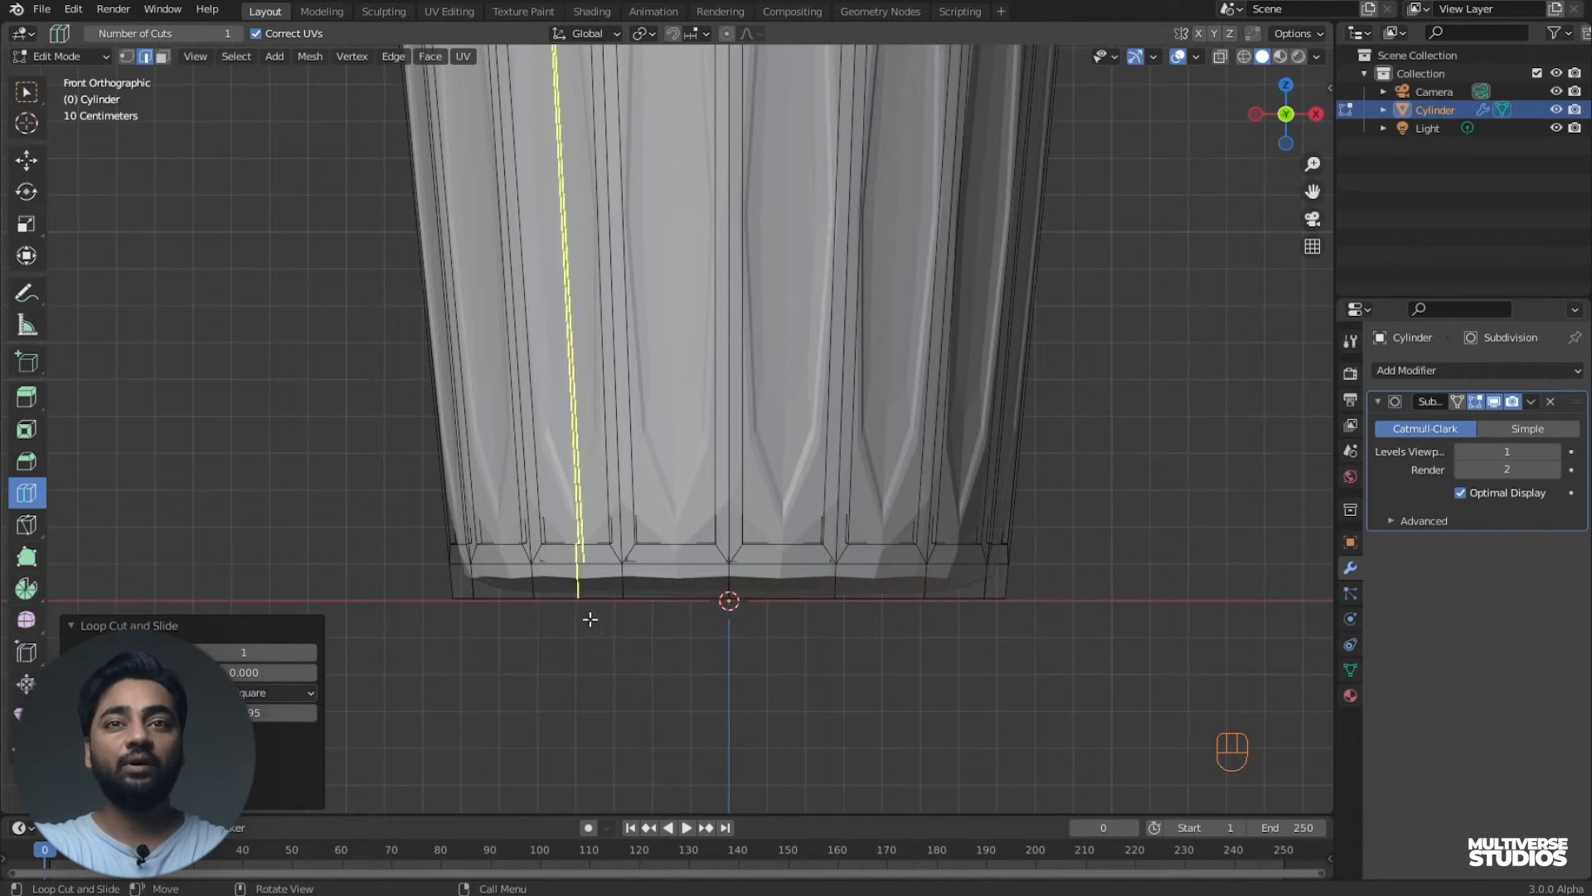
drag(469, 584, 462, 604)
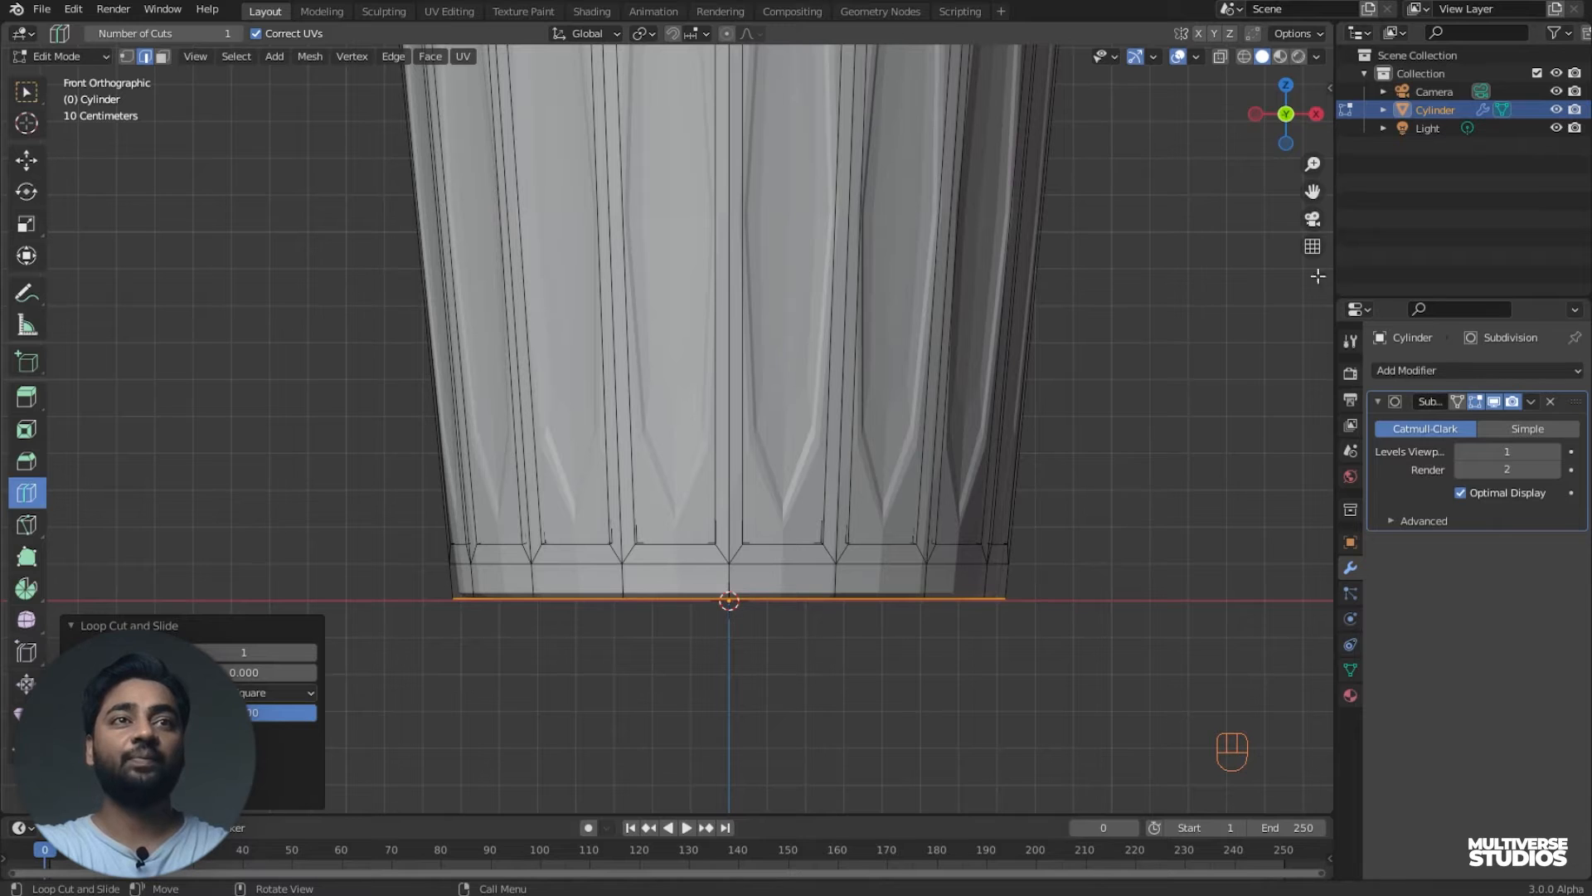
drag(1312, 191, 1331, 677)
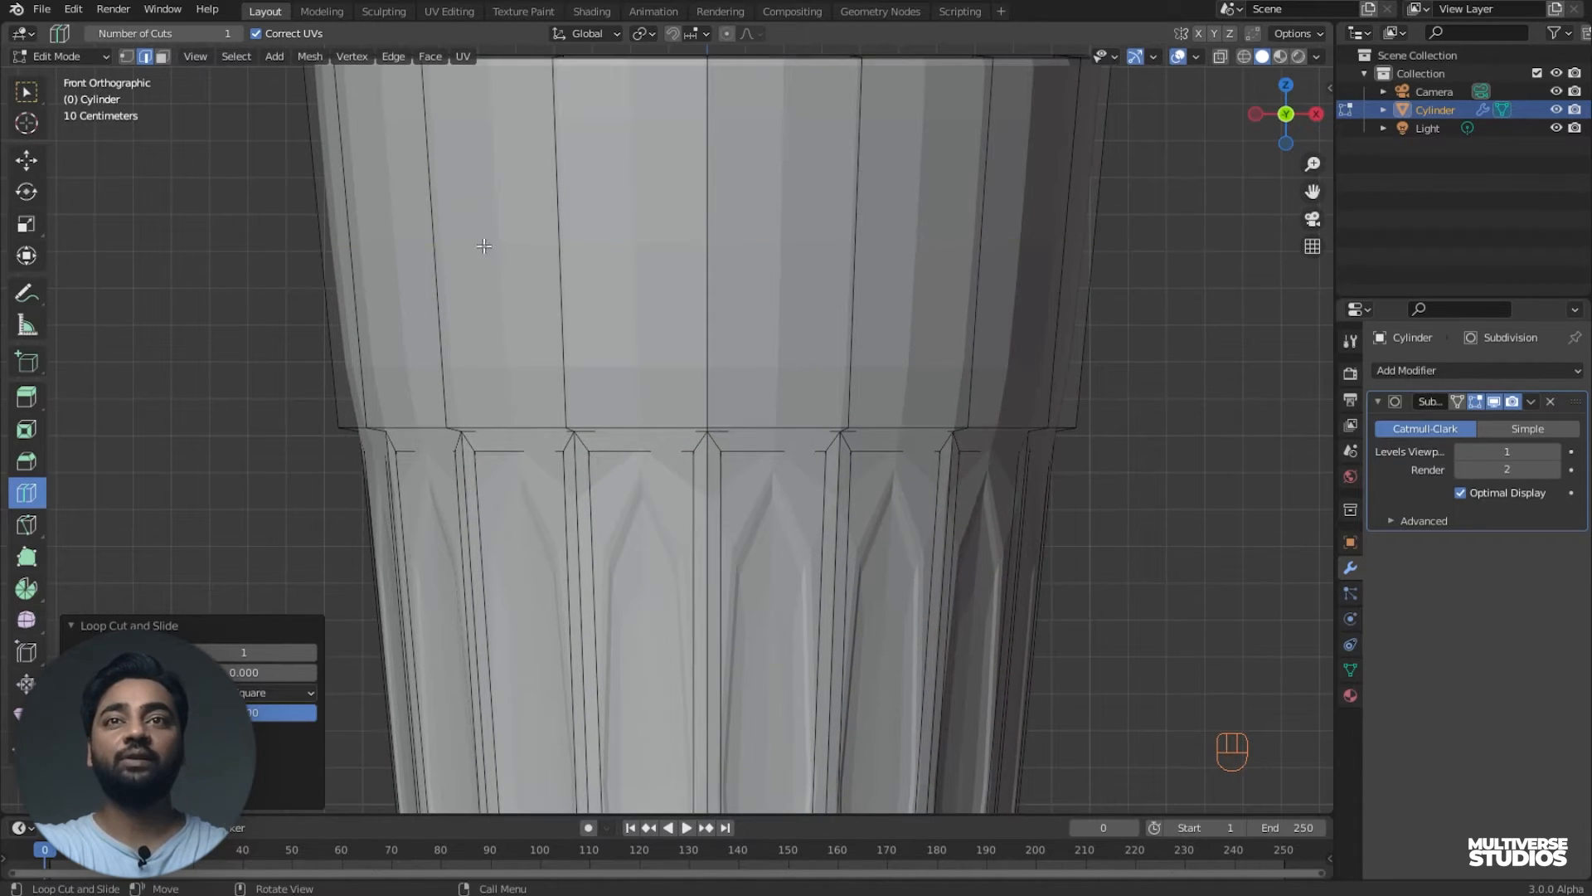
drag(465, 274, 433, 452)
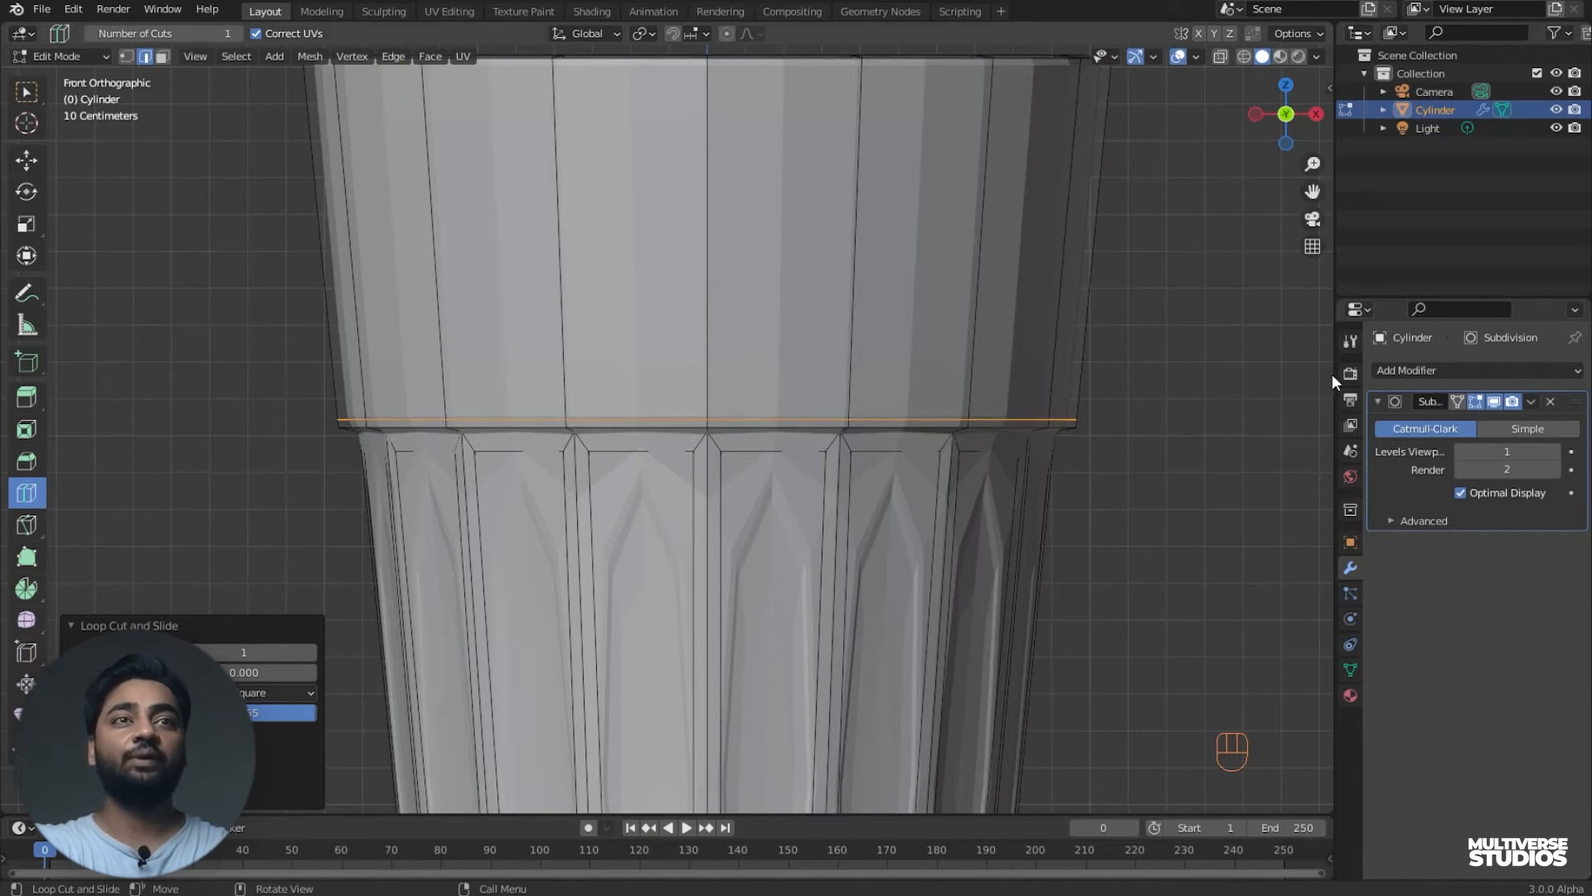
- Cut six evenly spaced horizontal edge loops around the fluted lower section of the glass
drag(1312, 191, 1330, 0)
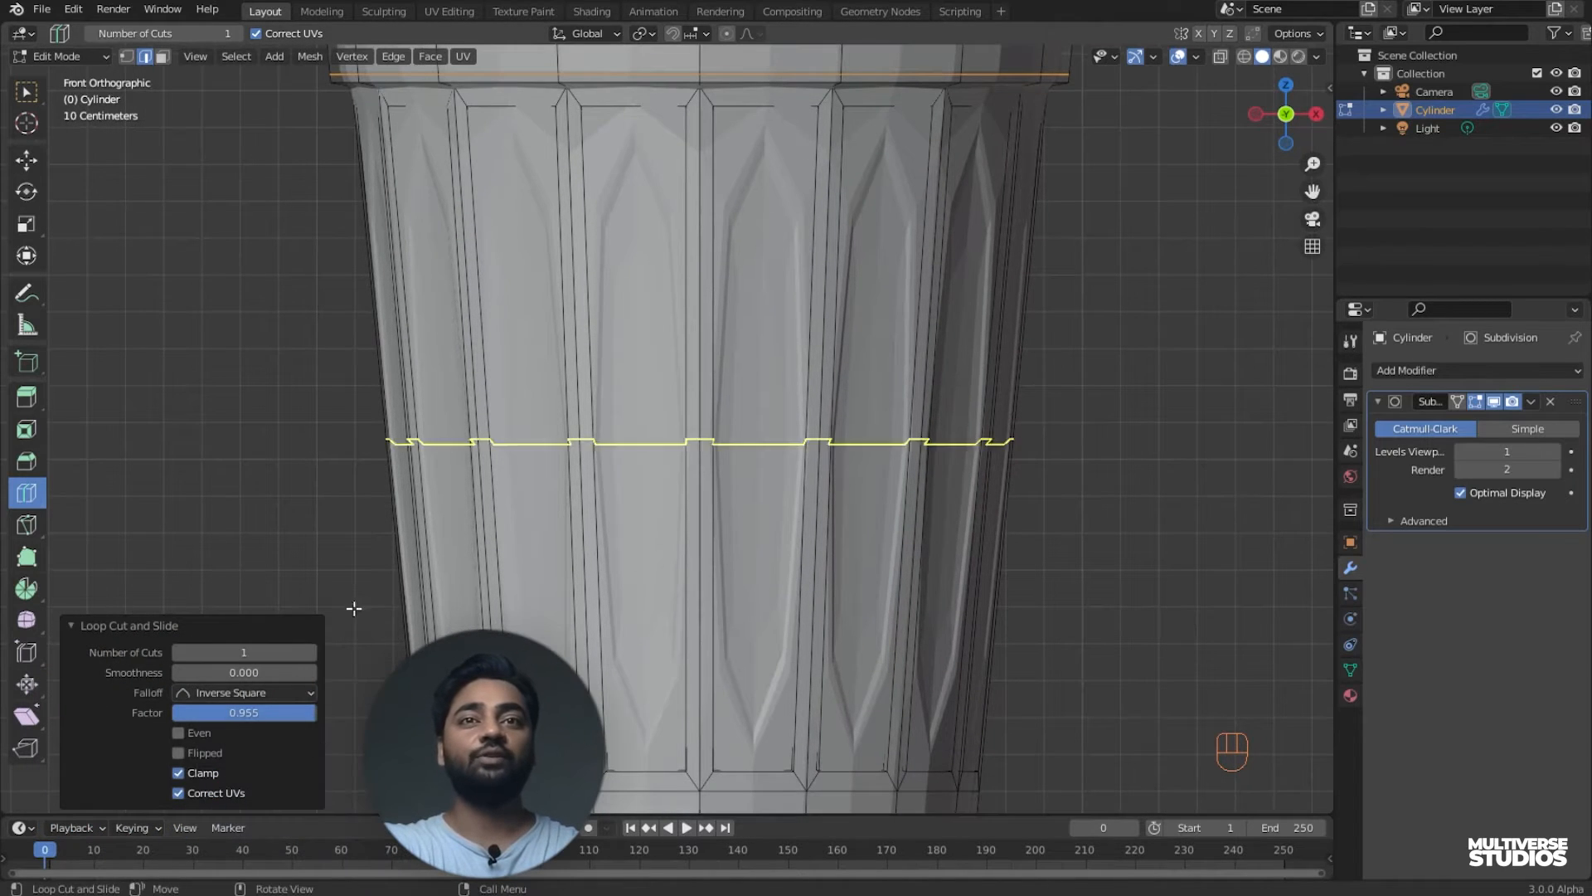
click(775, 447)
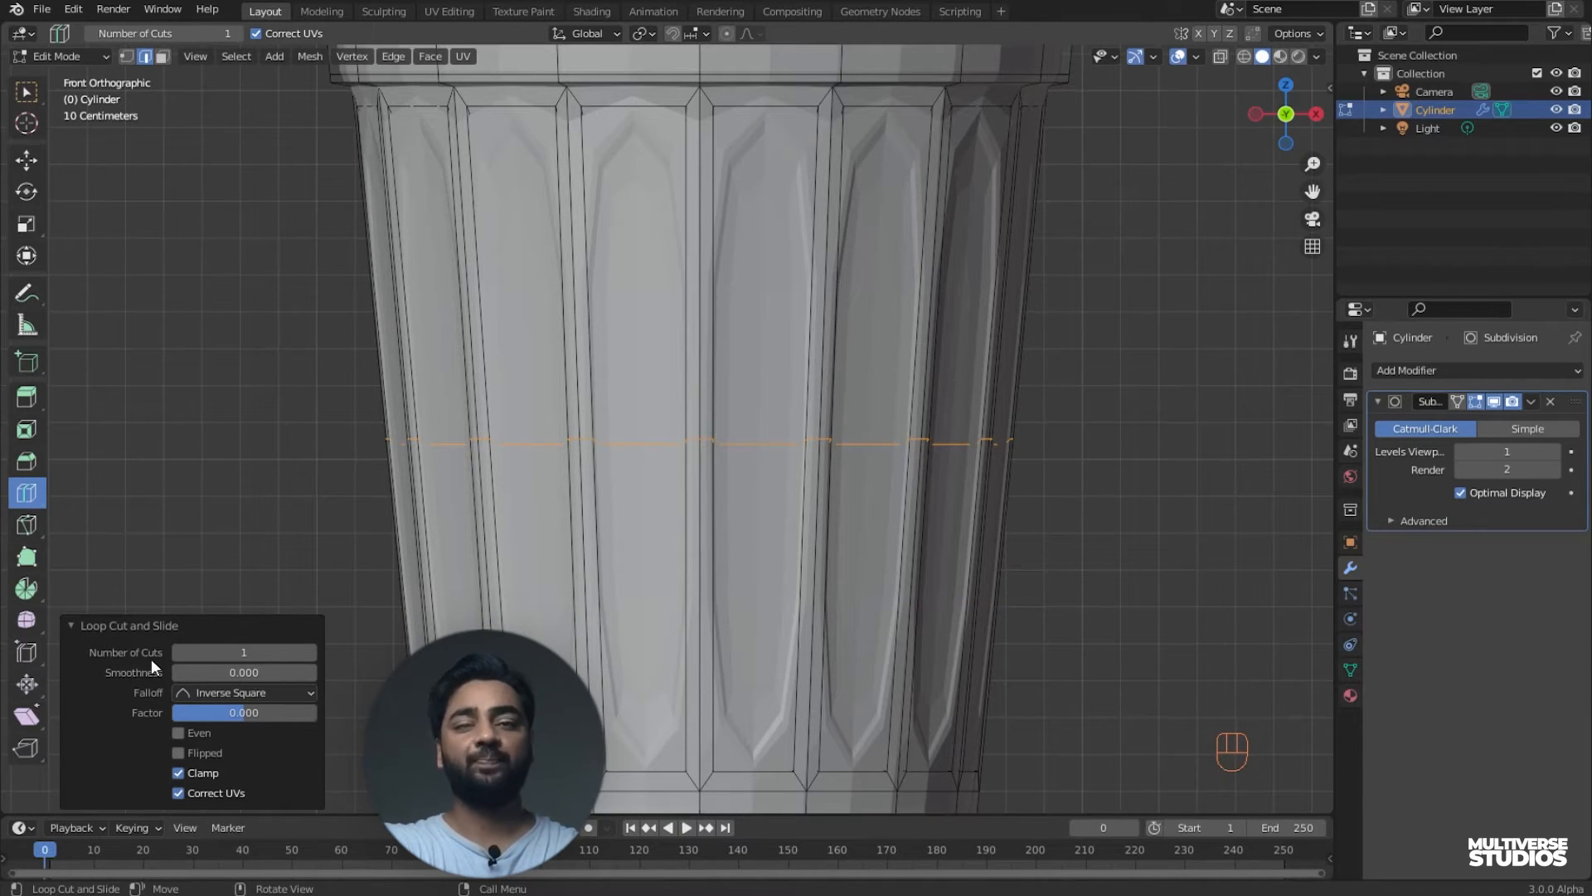
click(312, 654)
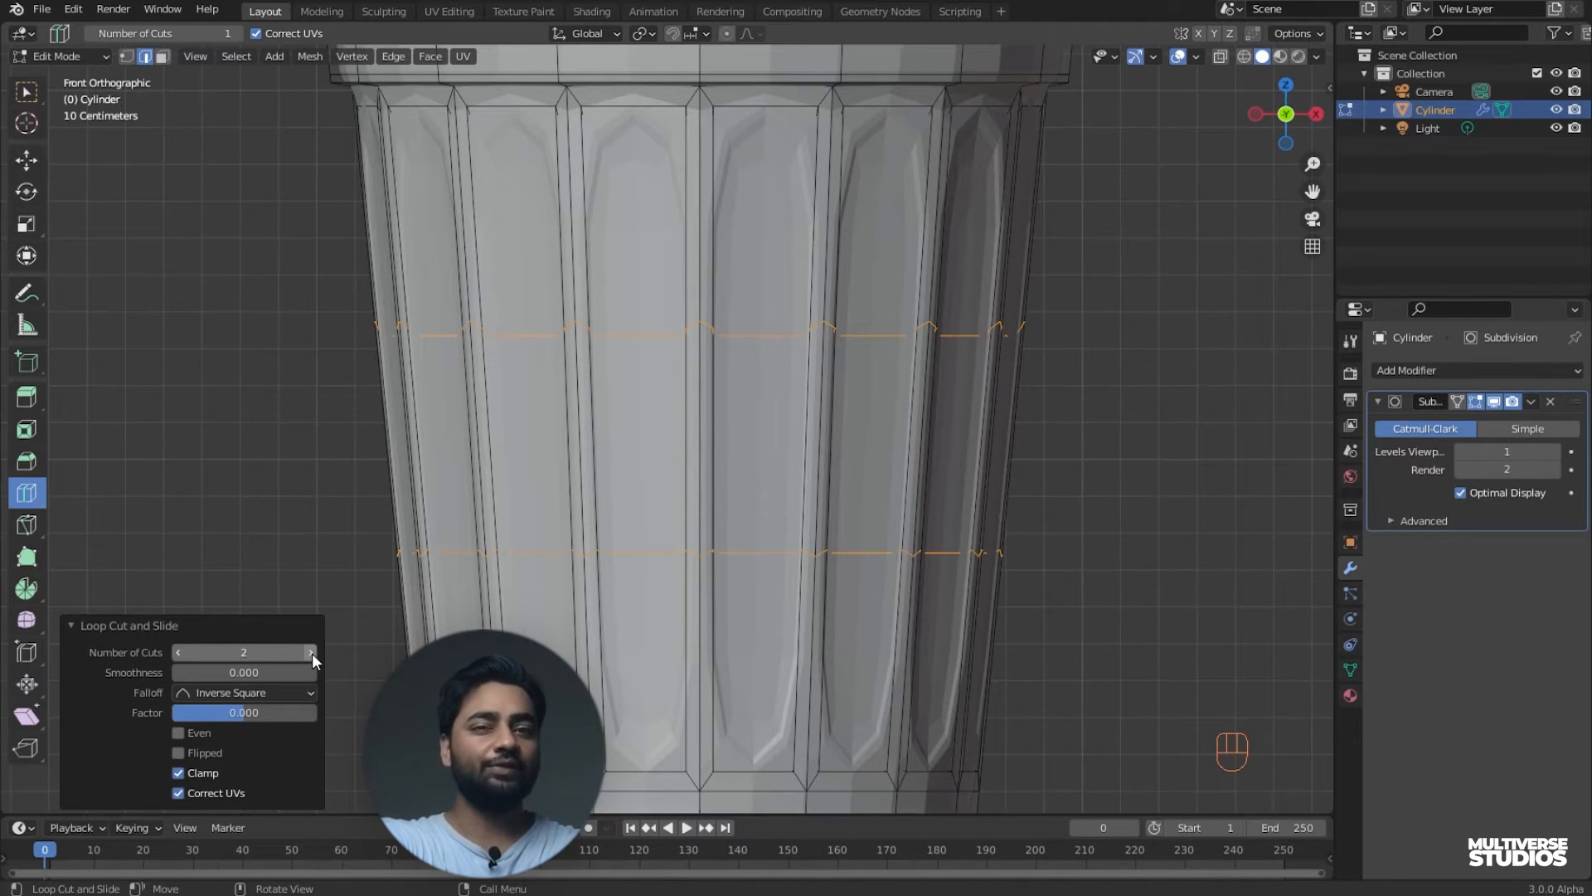
click(312, 654)
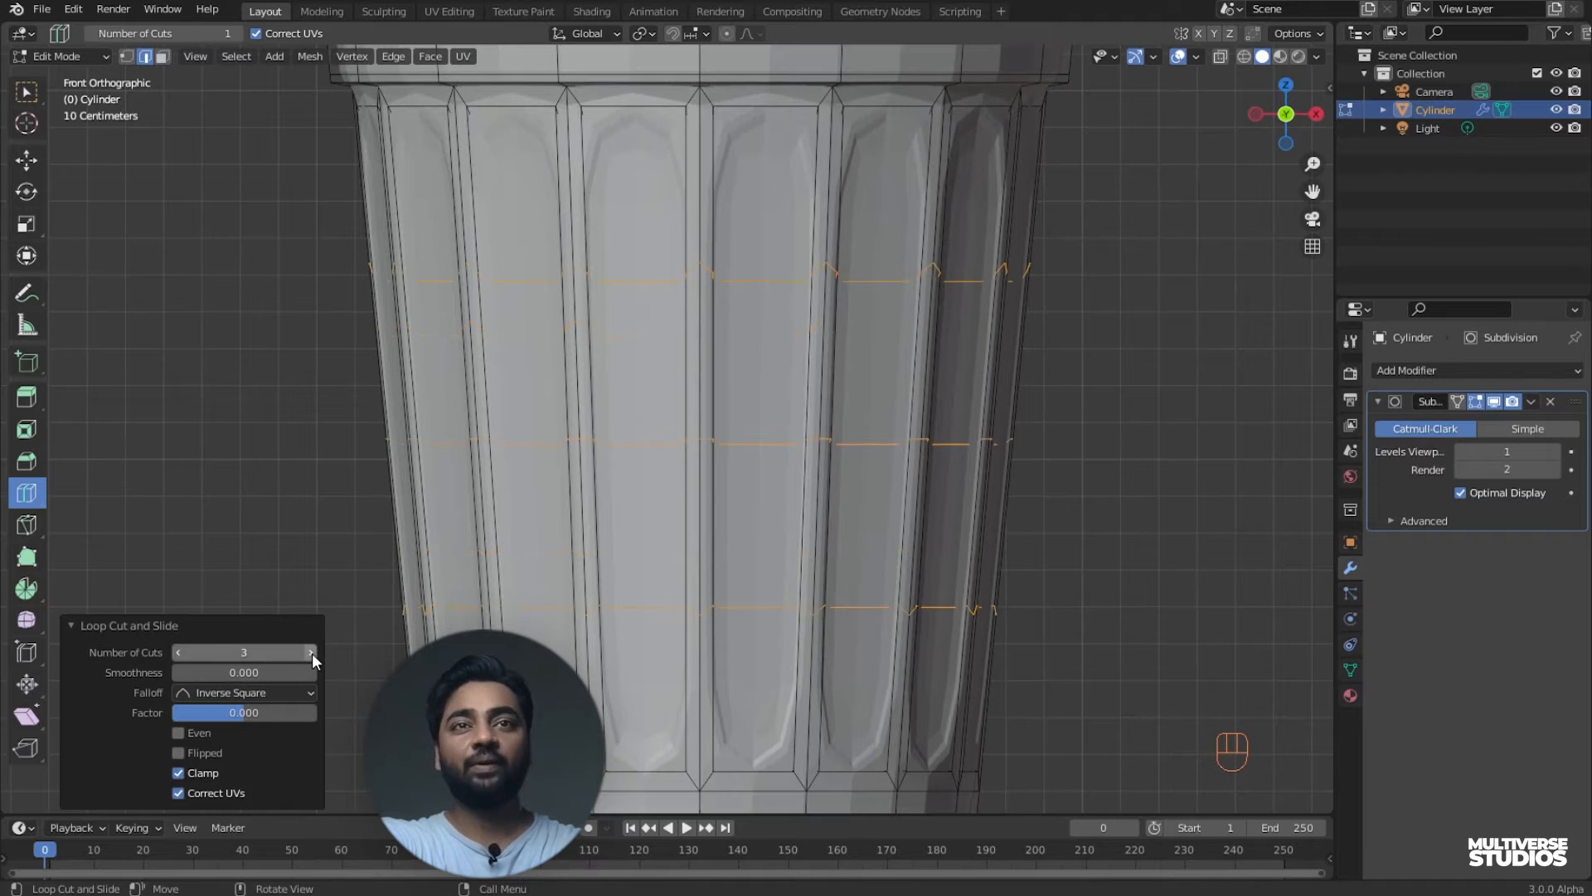
click(312, 653)
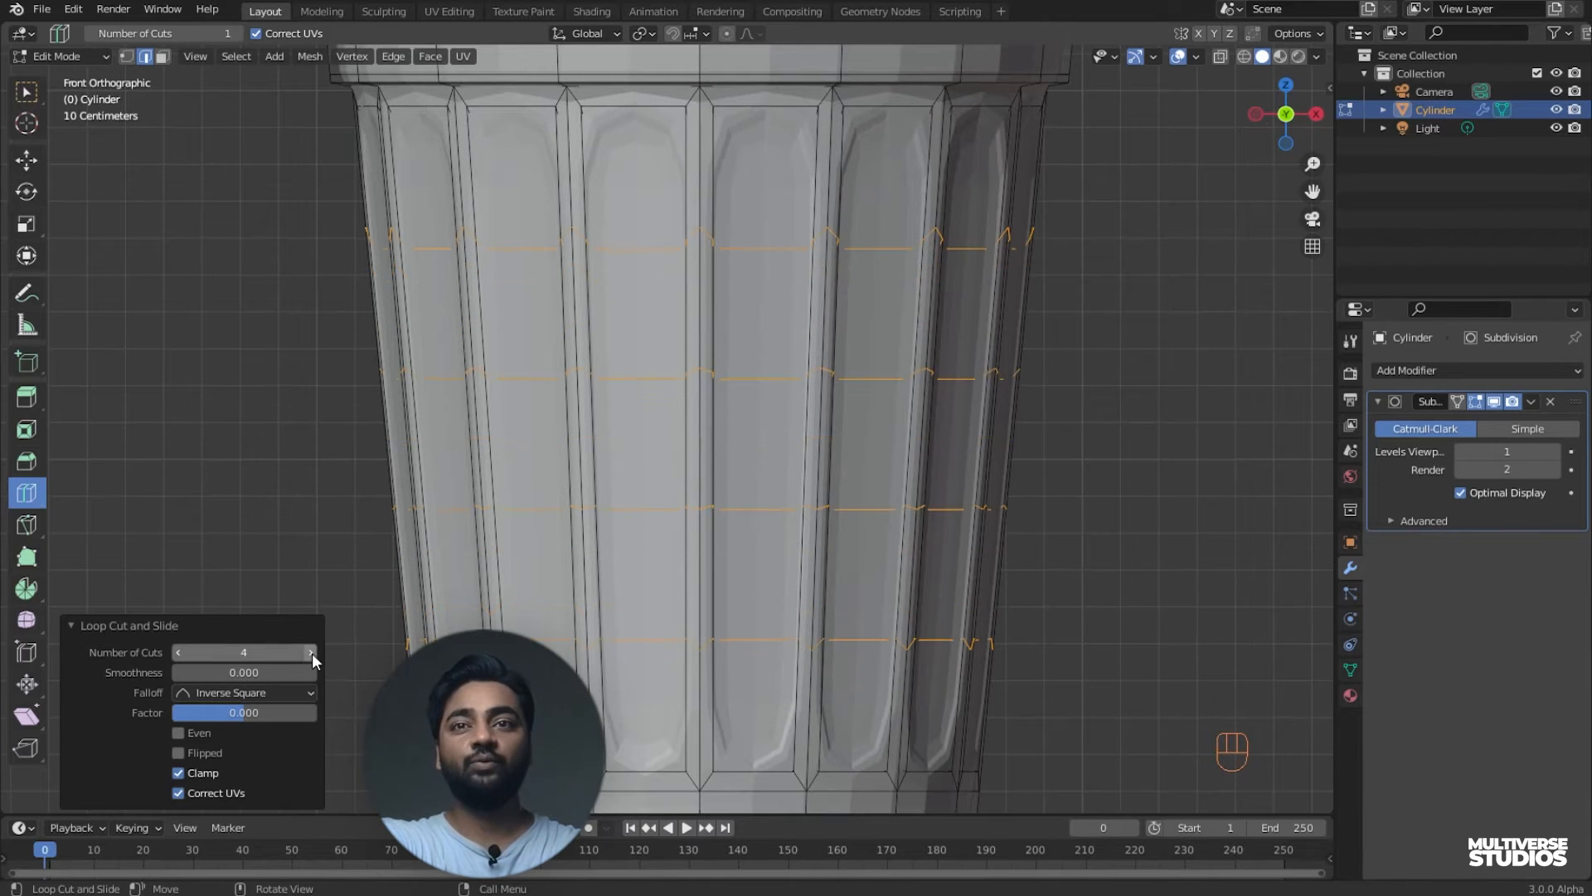
click(311, 653)
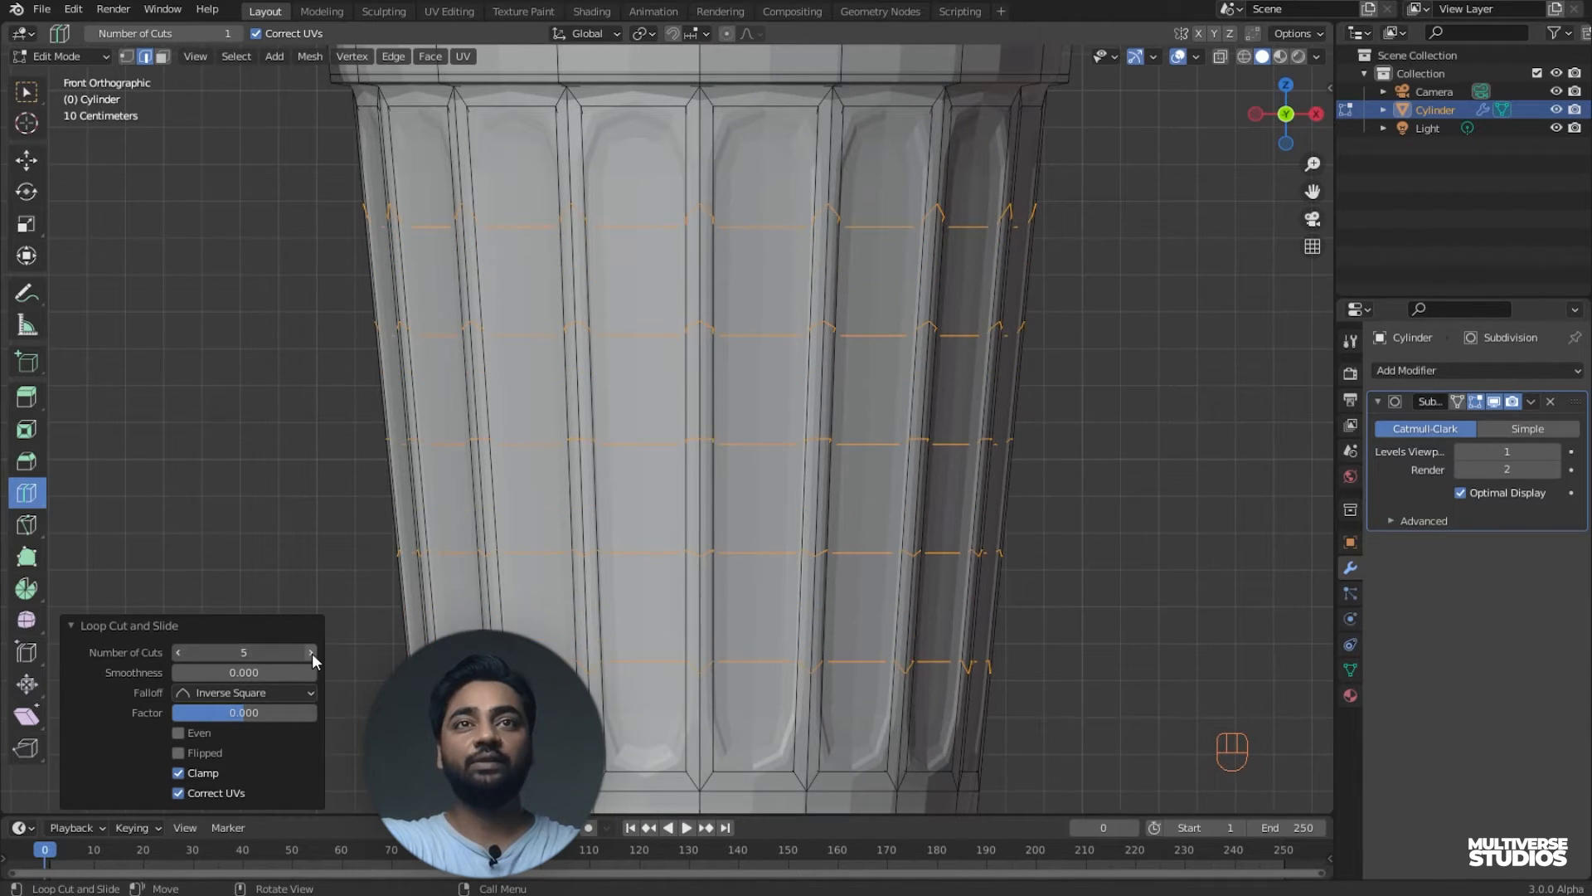
click(312, 654)
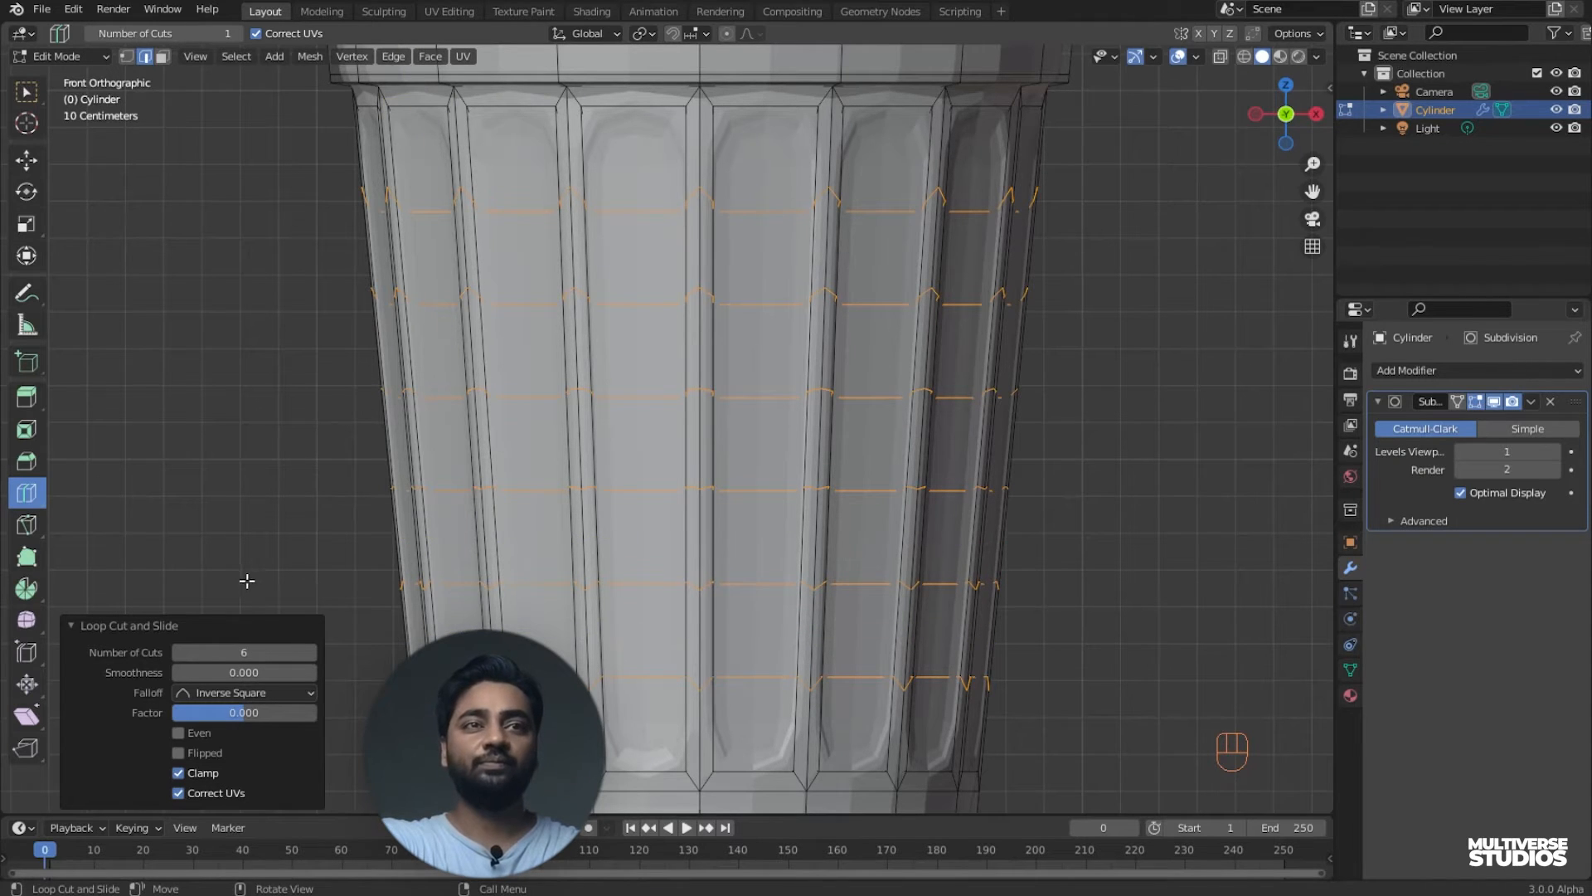
- Show the whole glass at an angle from above and save the file
middle_drag(256, 547, 167, 629)
scroll(498, 583, down, 3)
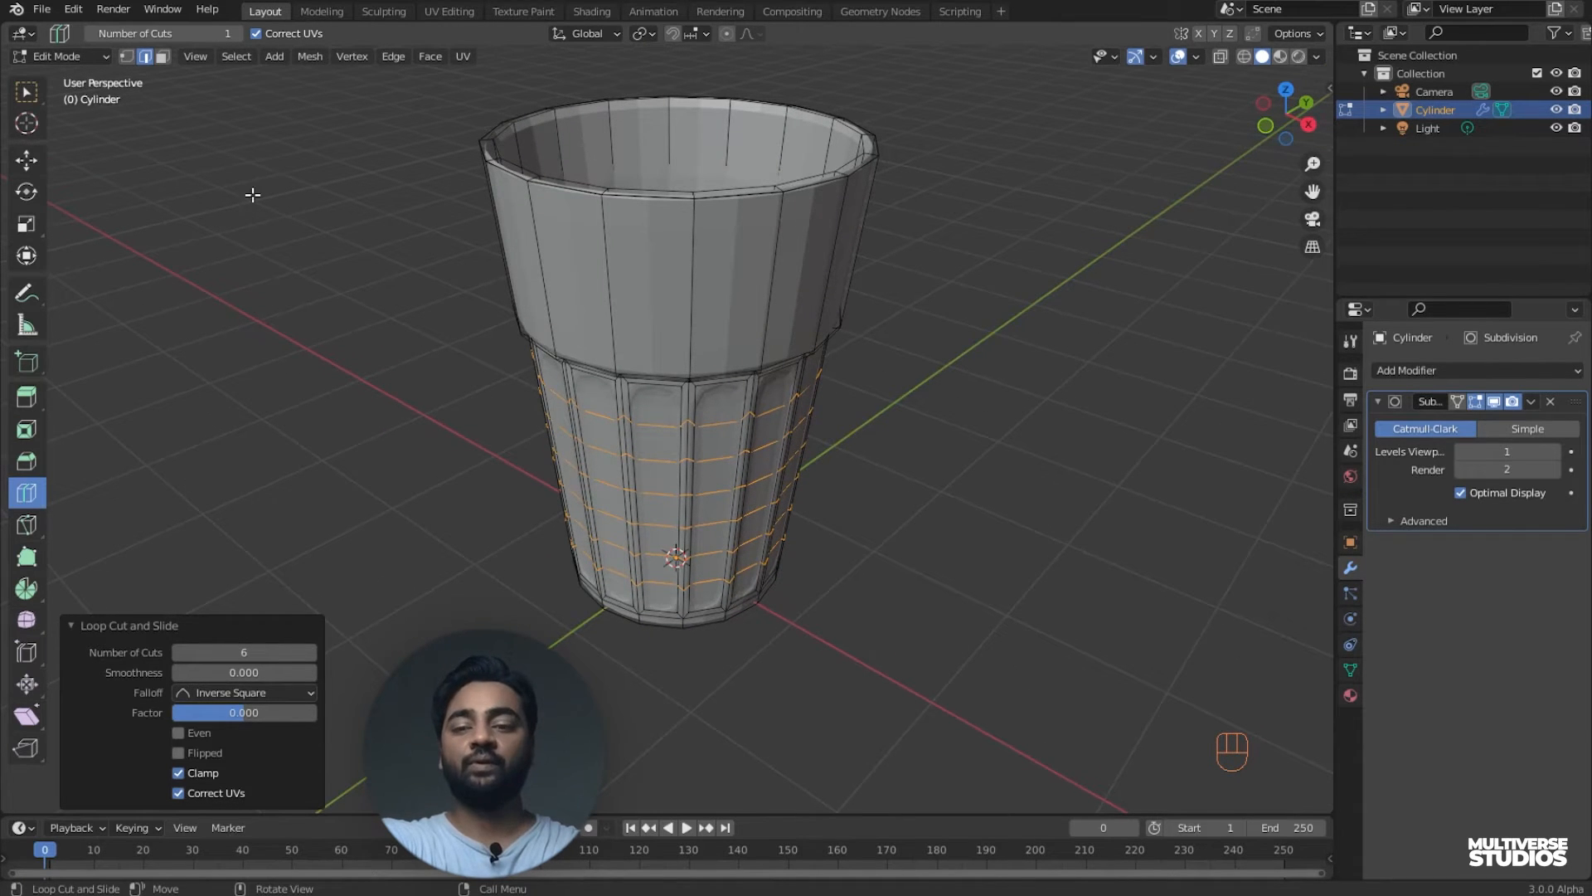
key(ctrl+s)
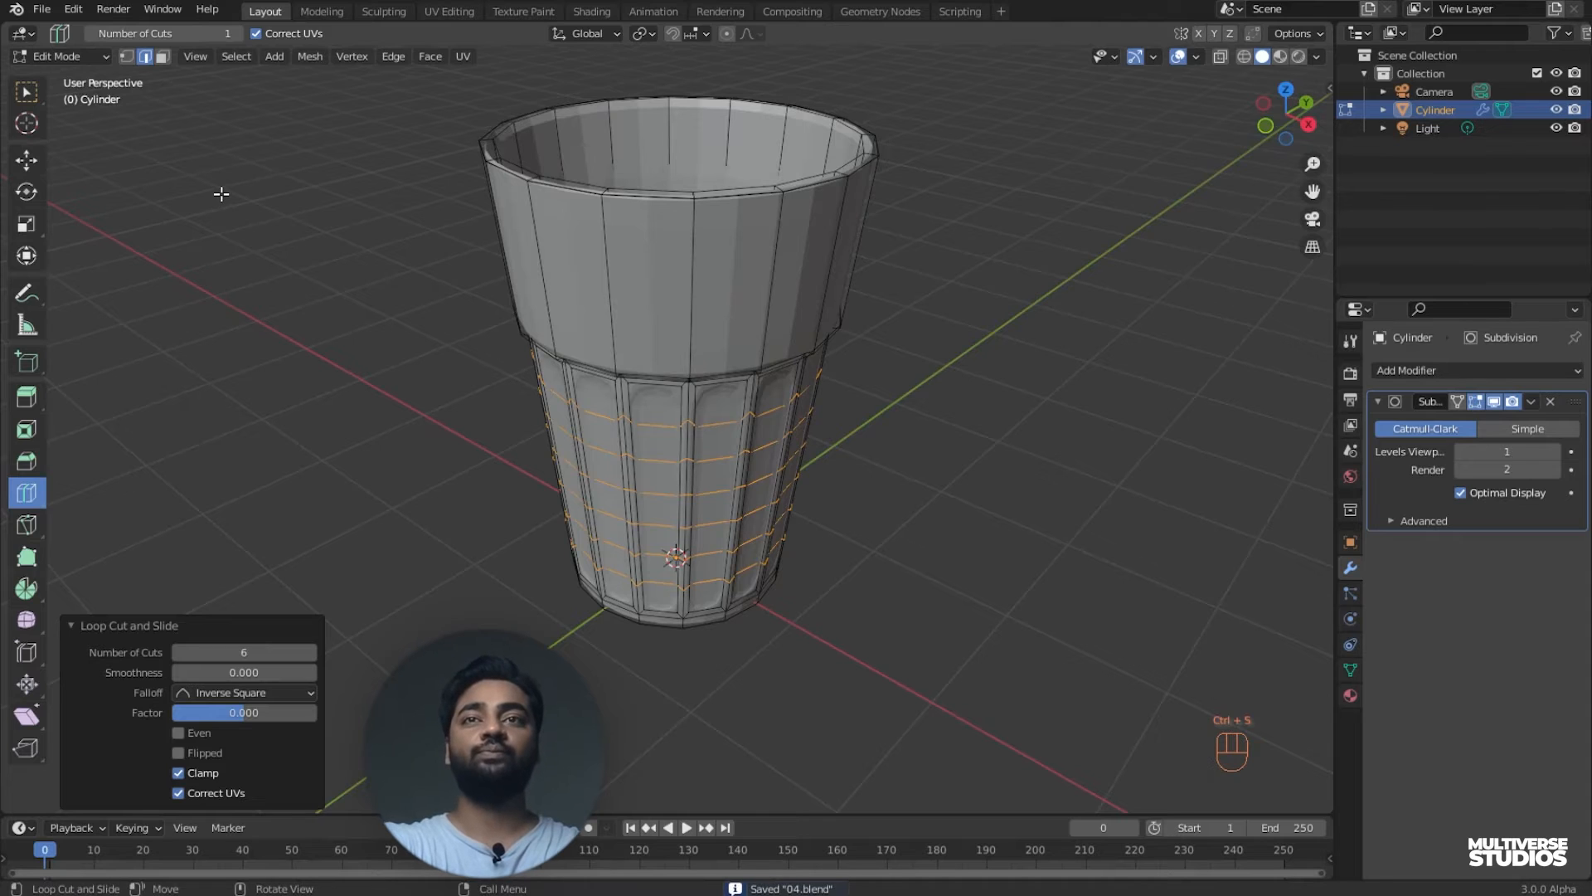
- Return the glass to Object Mode and apply Shade Smooth to it
click(73, 53)
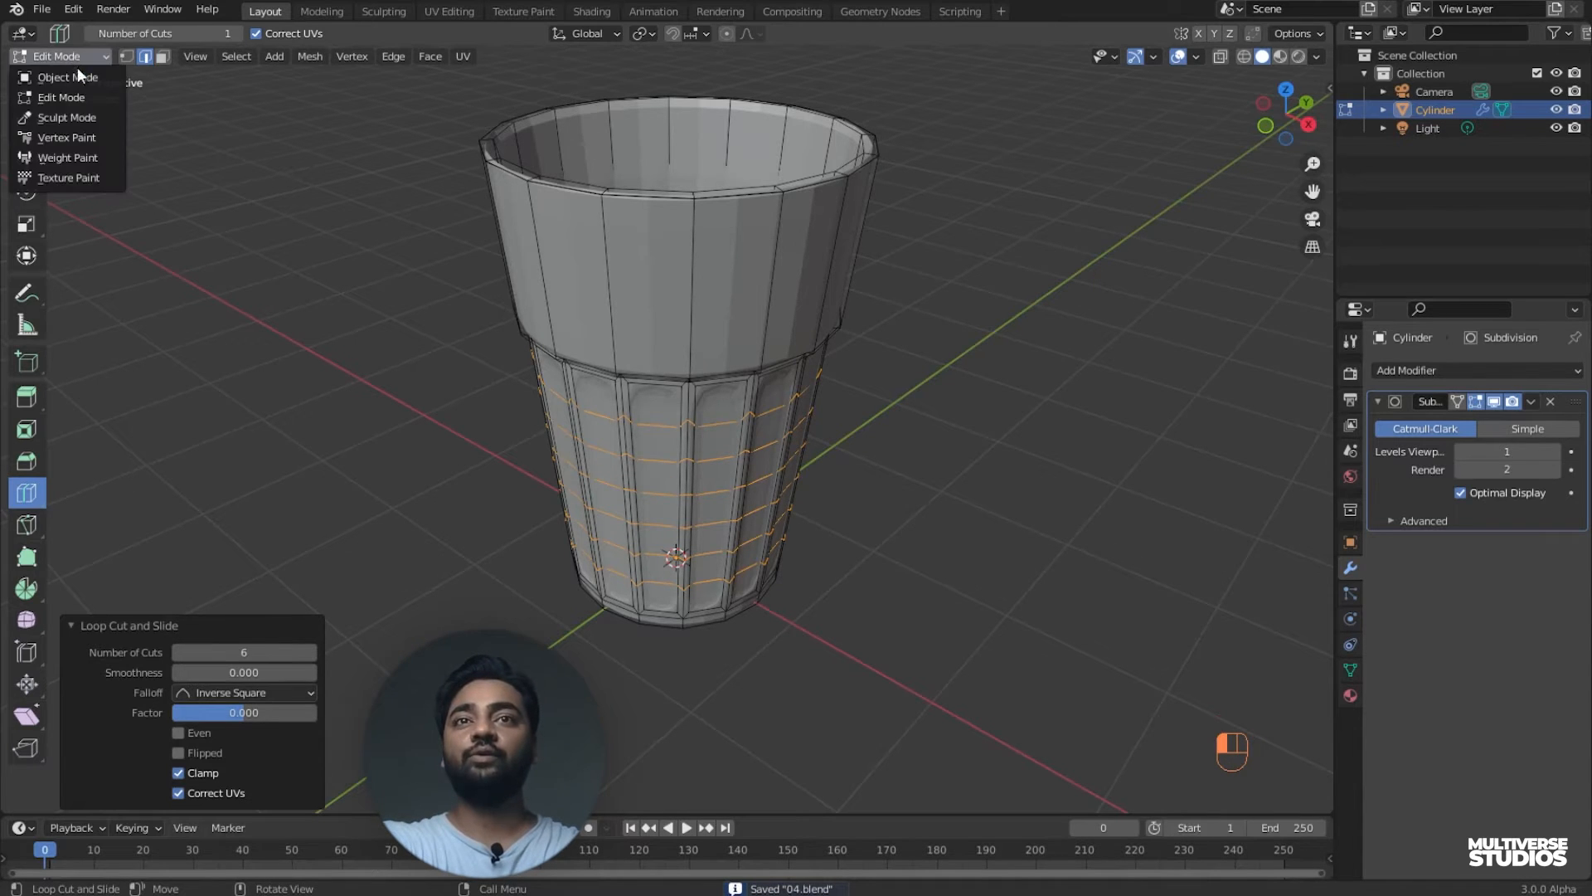
click(78, 78)
middle_drag(614, 396, 504, 332)
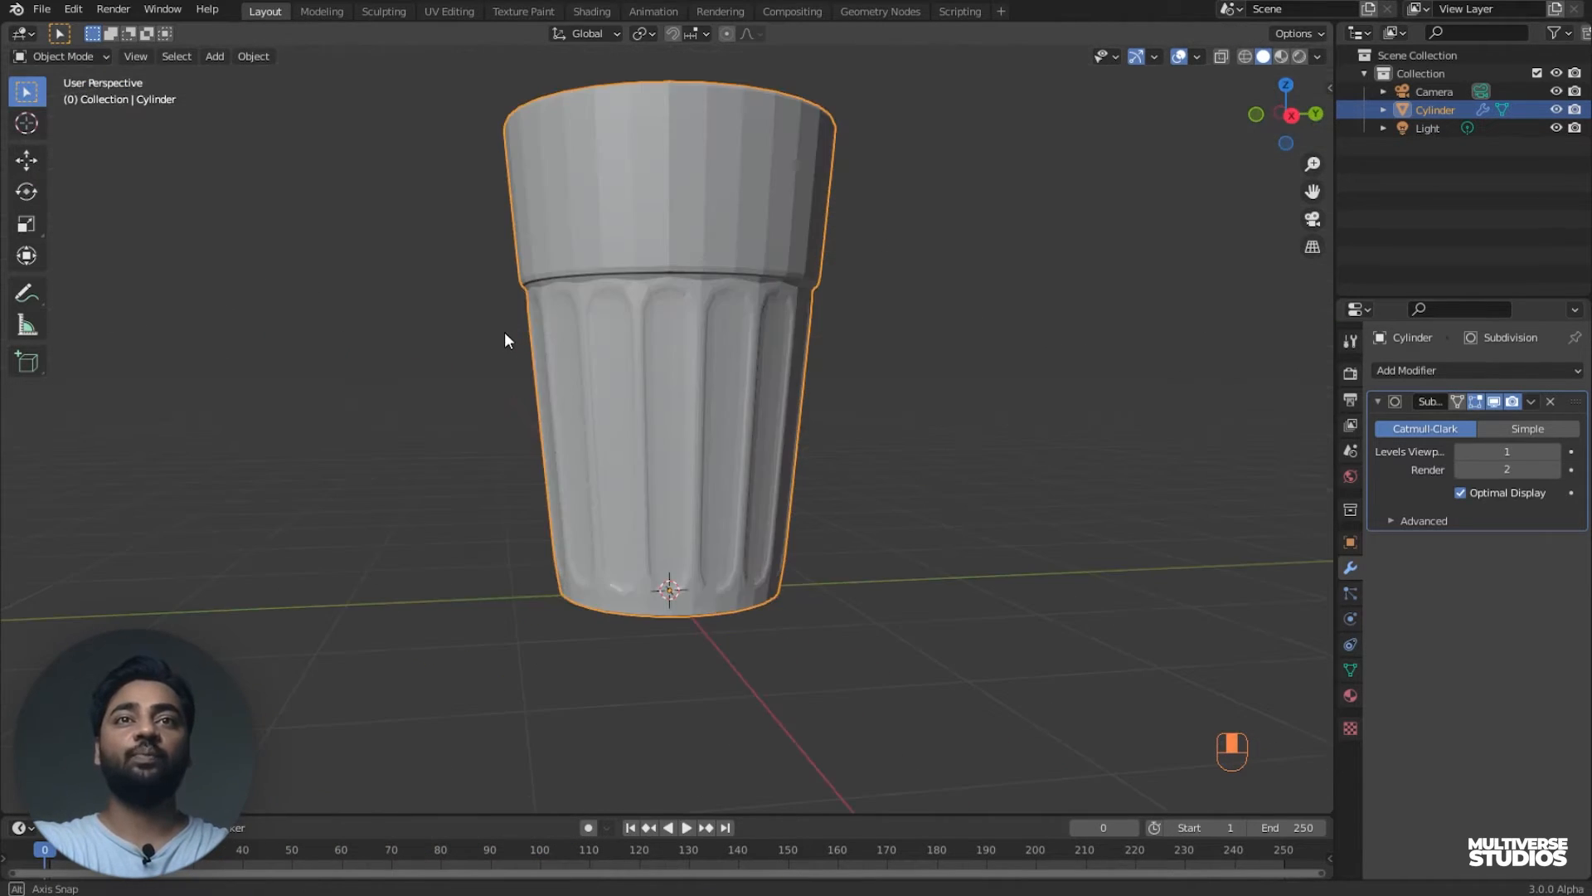
right_click(623, 143)
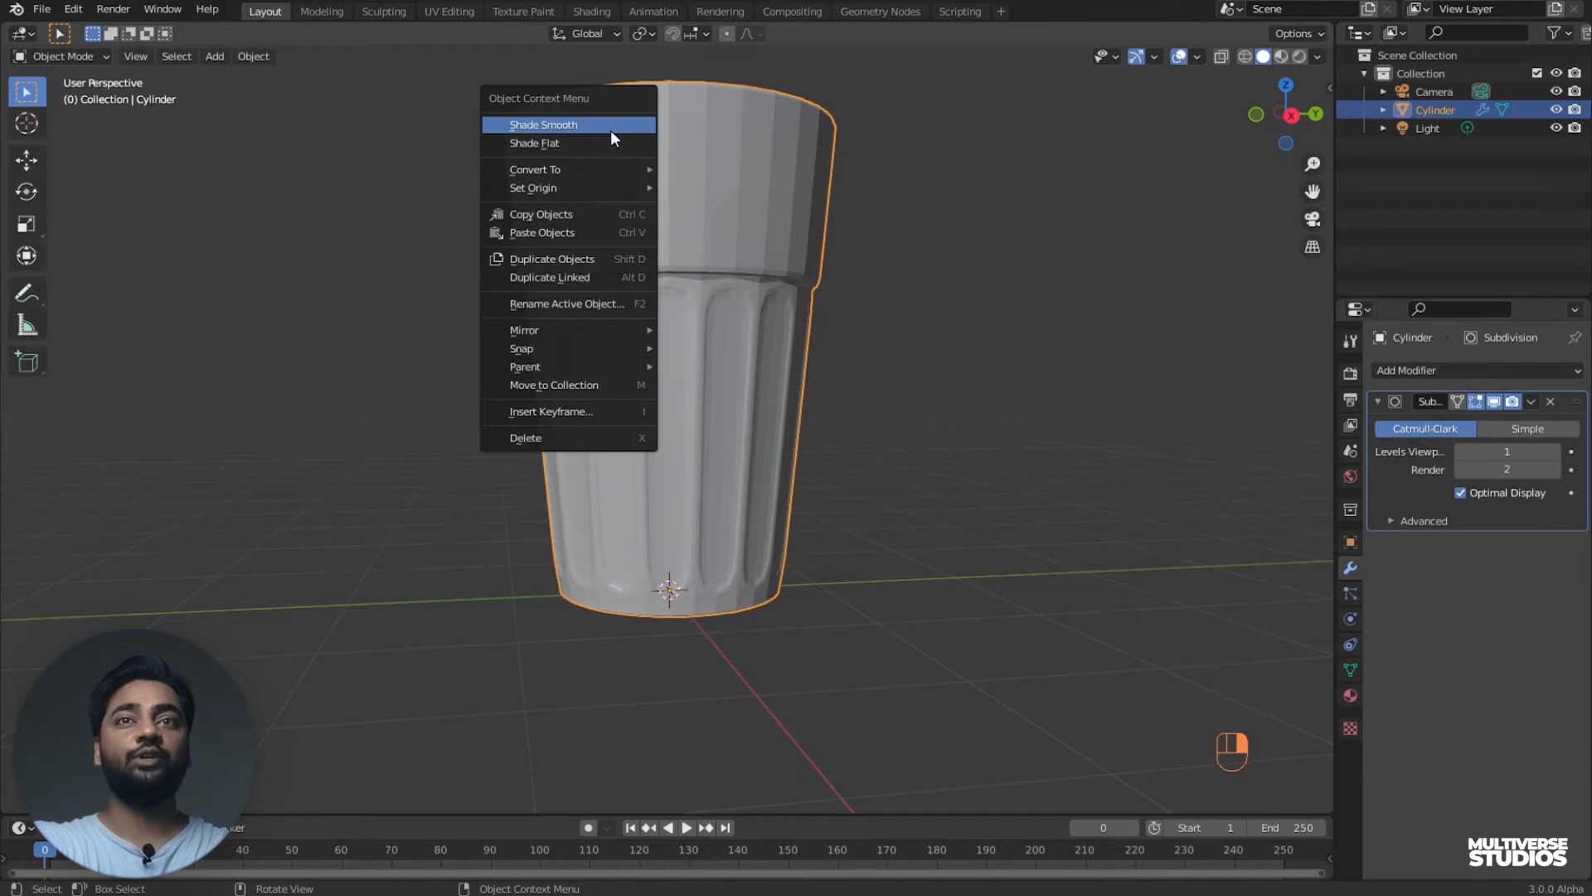
click(610, 128)
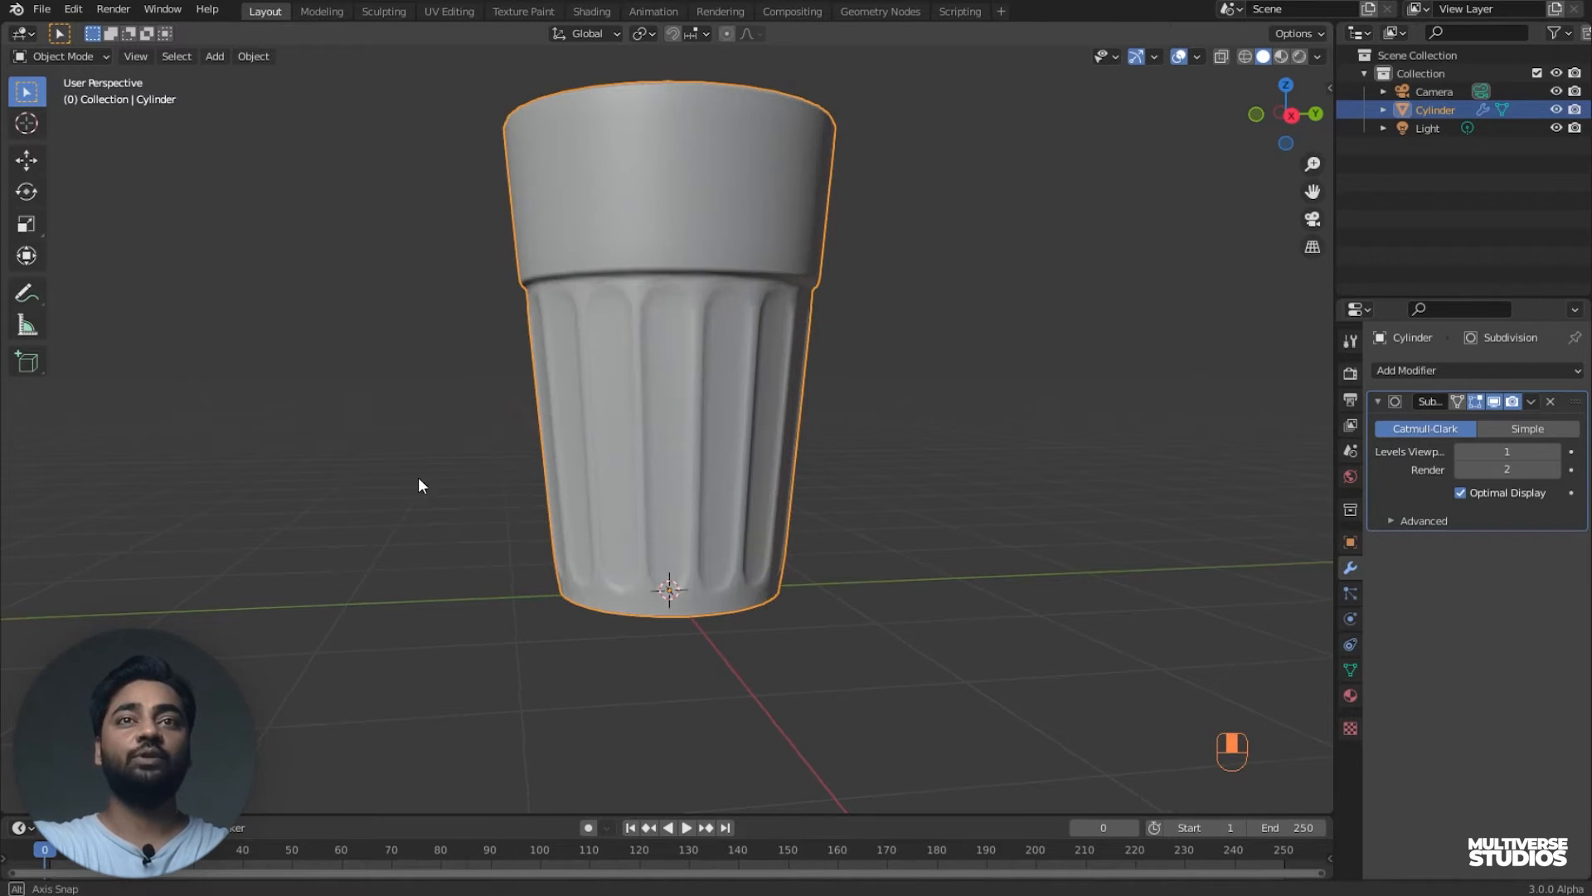
- Check the smooth-shaded rim up close and switch the glass back to Edit Mode
middle_drag(420, 476, 887, 426)
scroll(887, 426, up, 3)
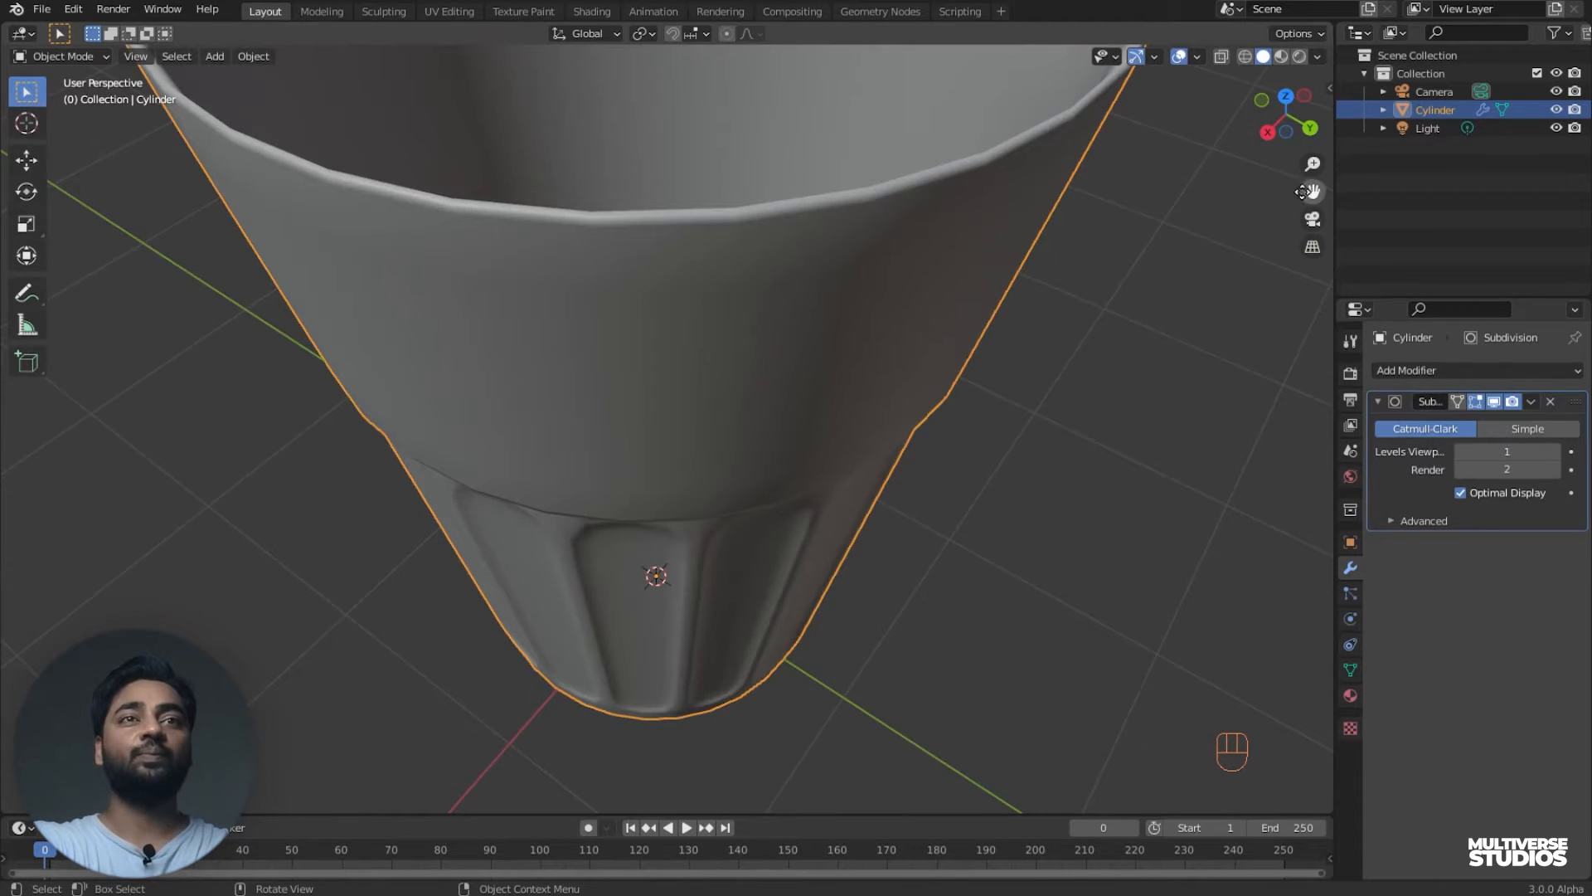
drag(1305, 191, 1277, 349)
middle_drag(1058, 249, 1067, 213)
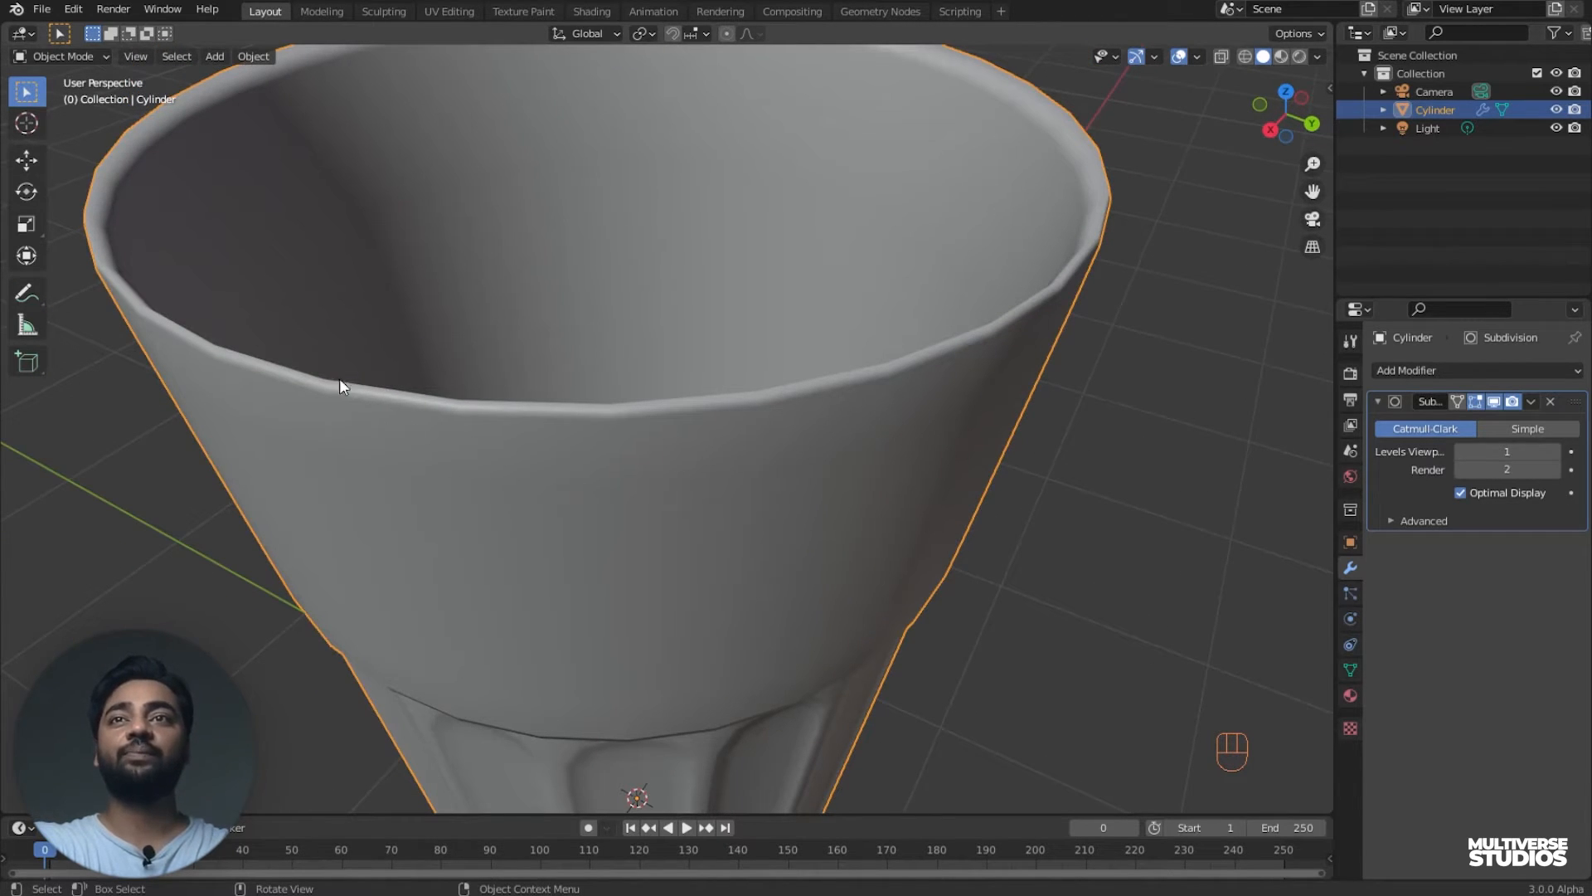
click(61, 57)
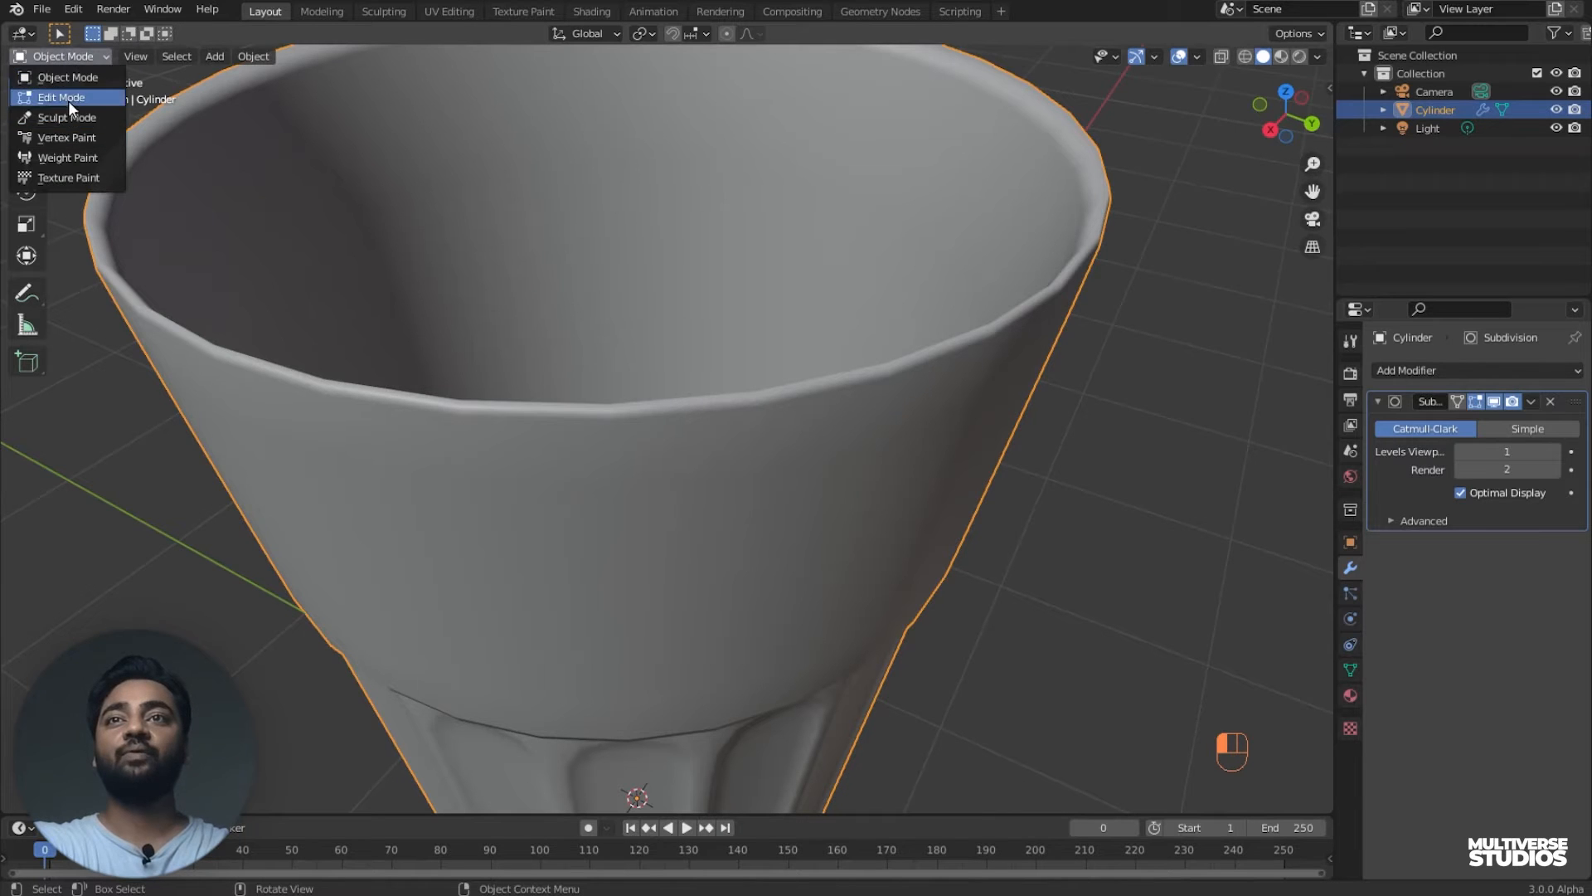
click(68, 100)
- Cut an edge loop around the middle of the rim's top face and save the file
scroll(793, 390, down, 2)
middle_drag(793, 377, 813, 404)
middle_drag(859, 547, 841, 495)
middle_drag(369, 352, 378, 332)
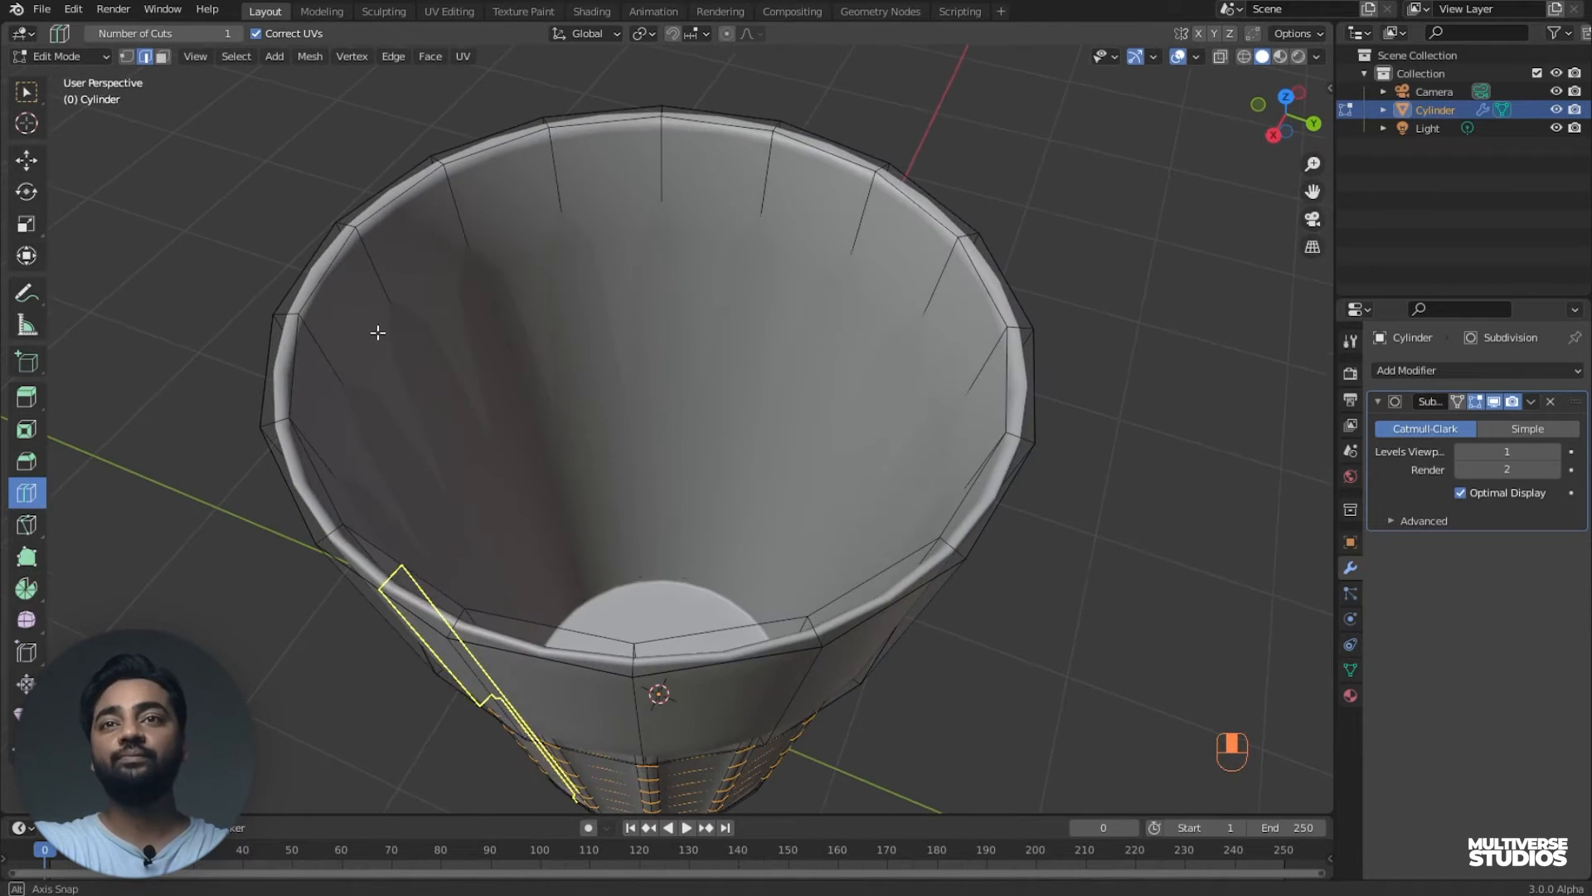
click(284, 315)
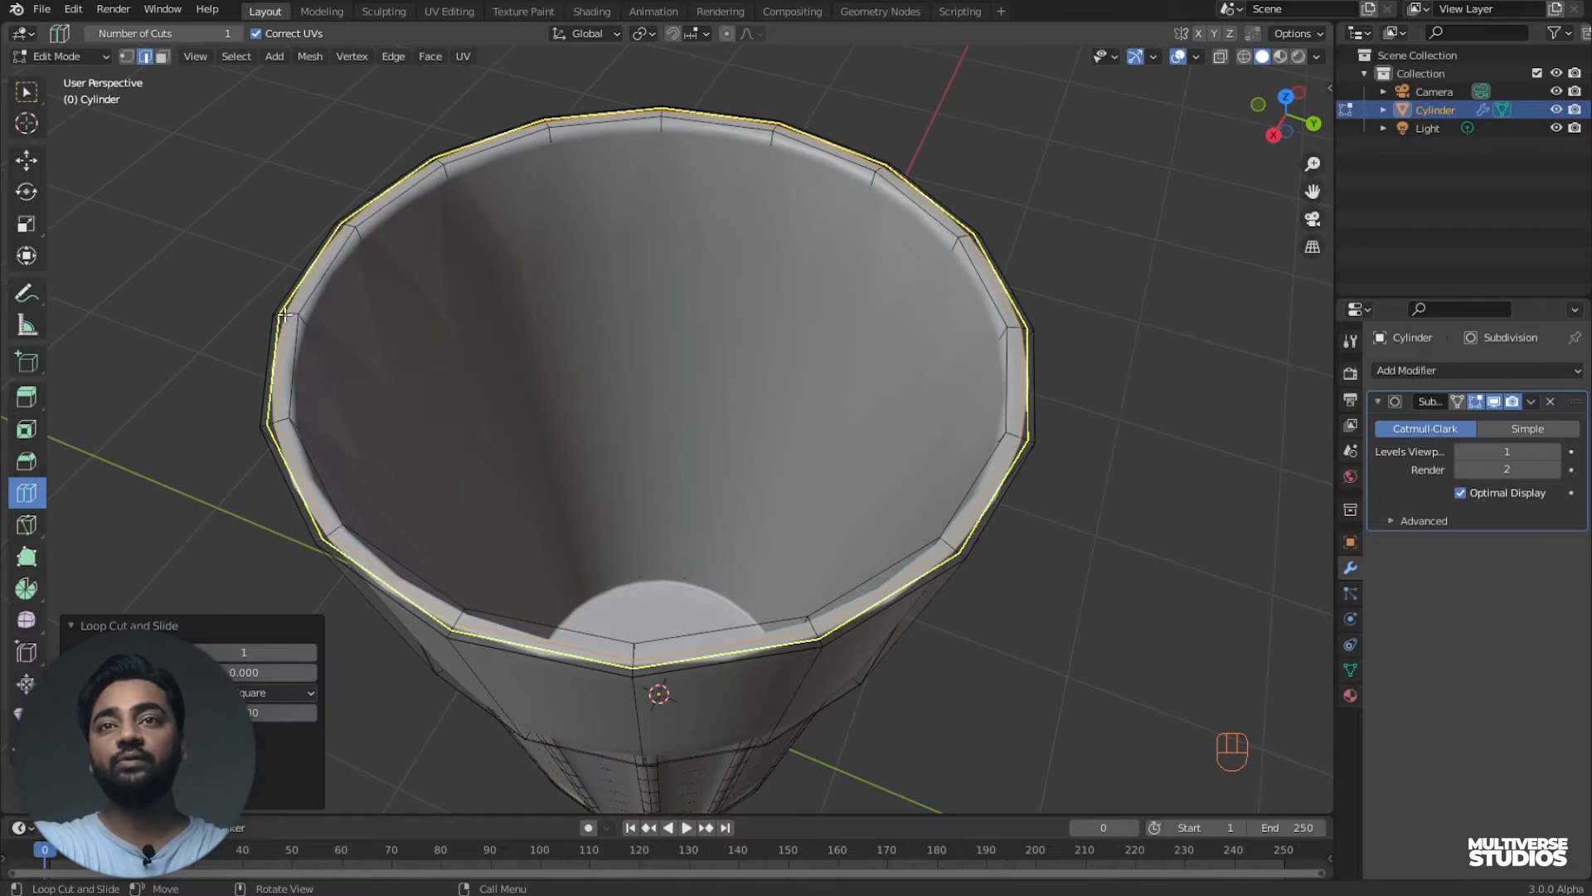
middle_drag(876, 509, 878, 446)
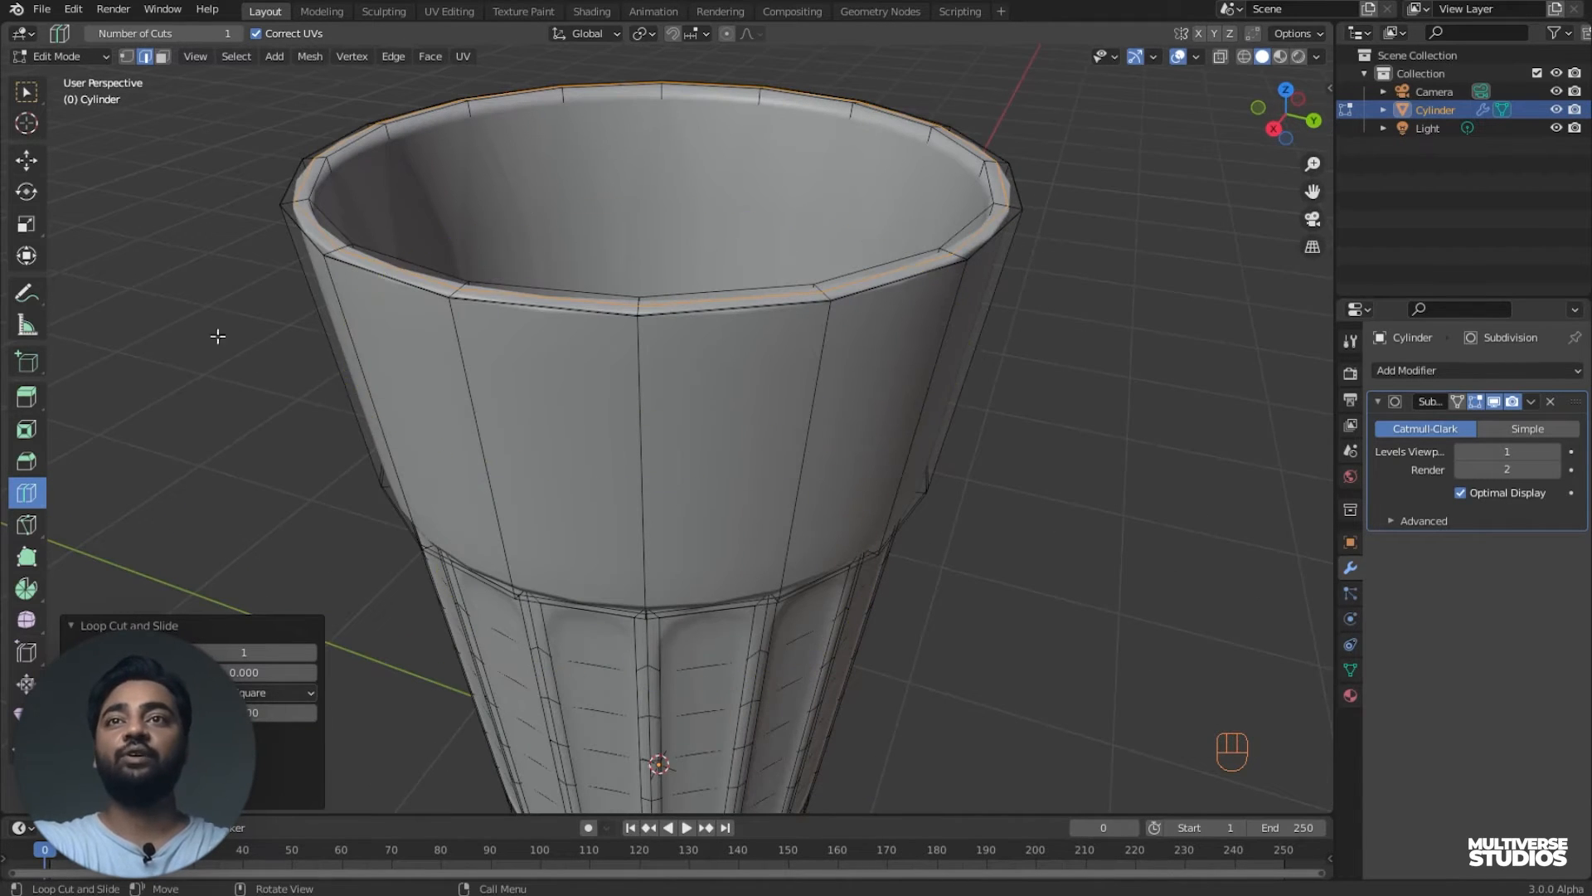
key(ctrl+s)
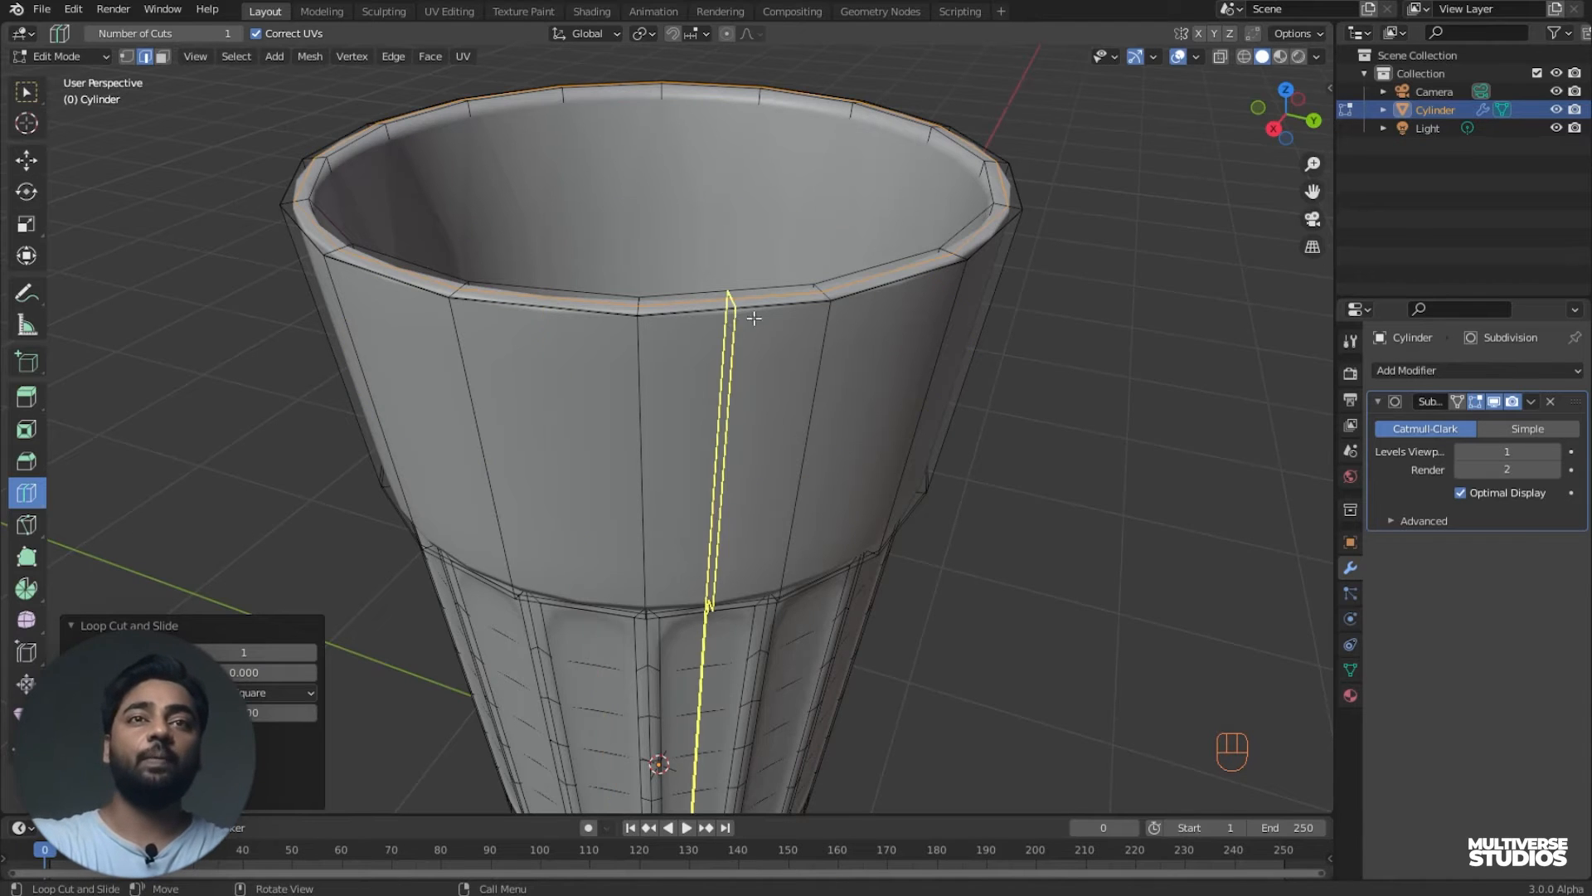
- Set the Subdivision modifier's viewport level to 0 and examine the inside walls and floor of the glass from above
middle_drag(1098, 351, 1130, 295)
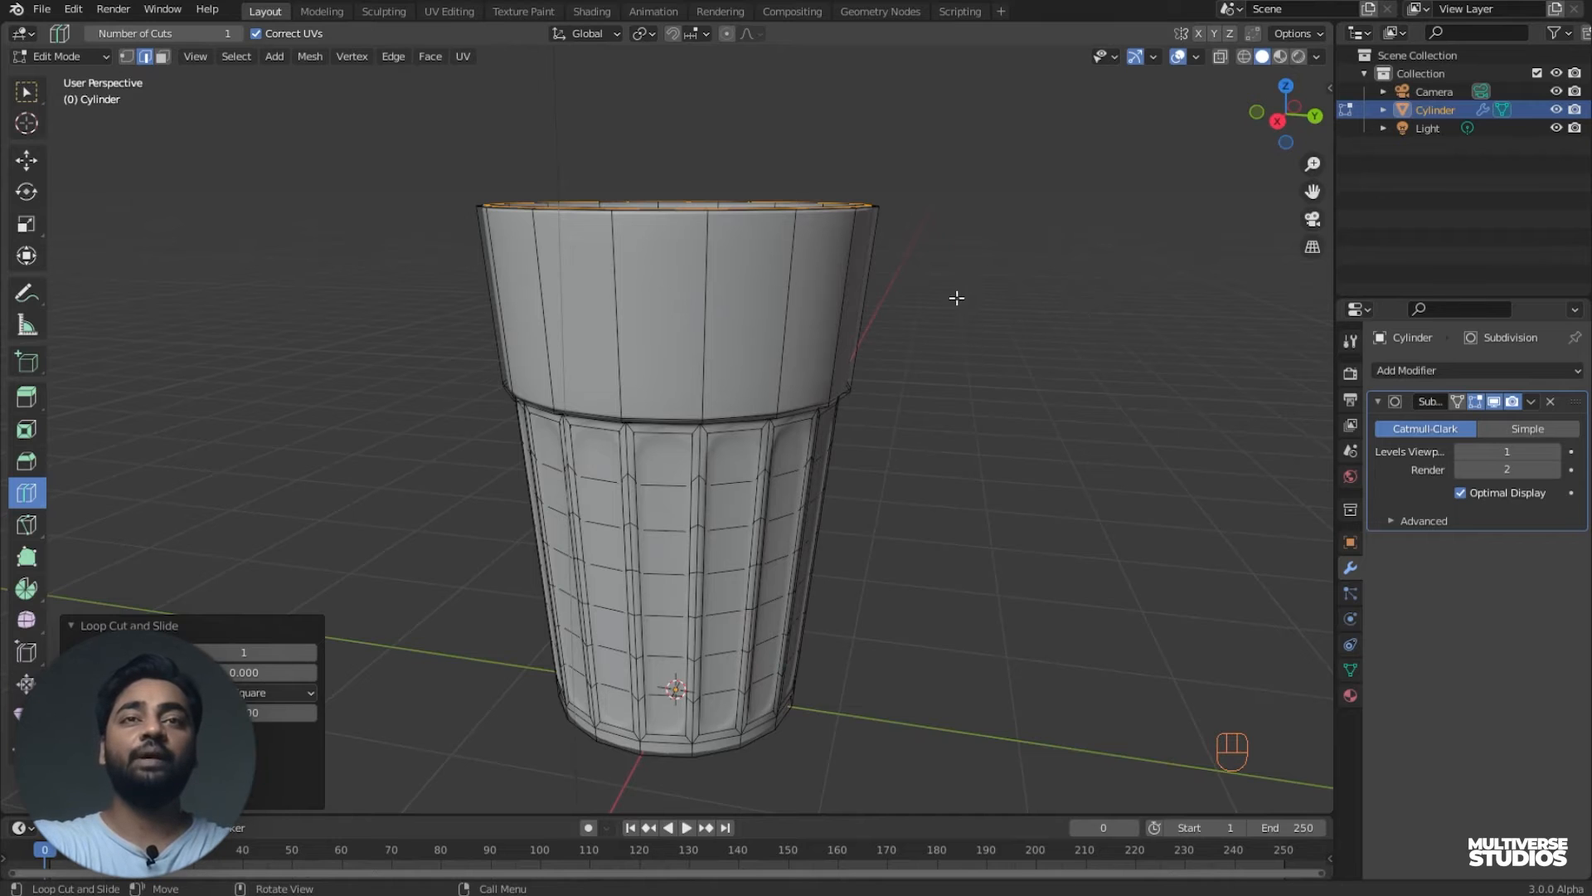
middle_drag(956, 297, 959, 472)
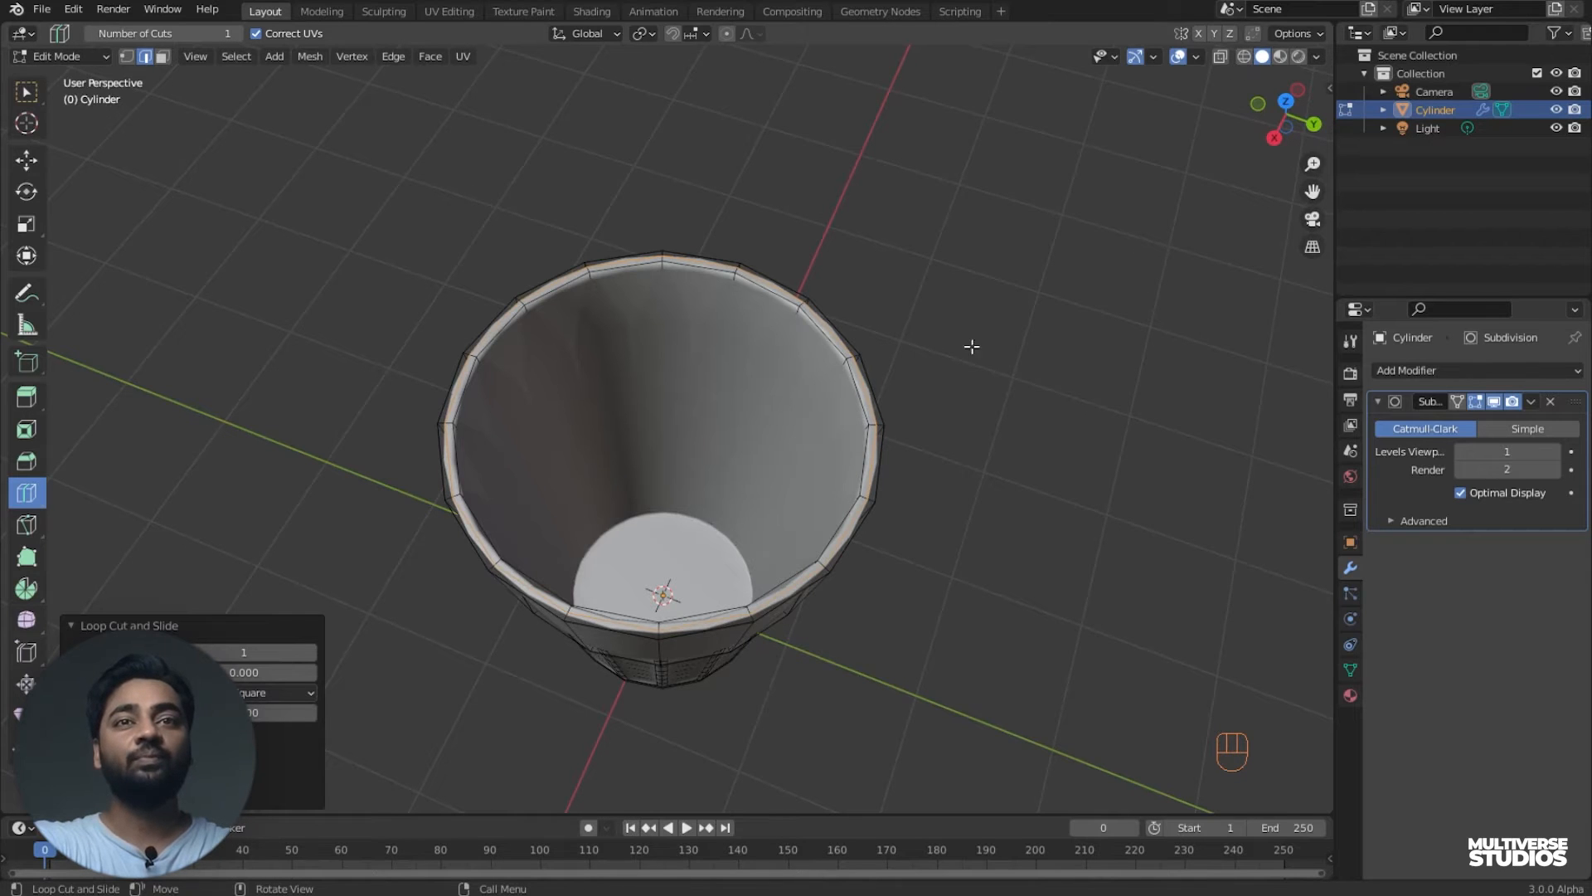
middle_drag(891, 398, 887, 432)
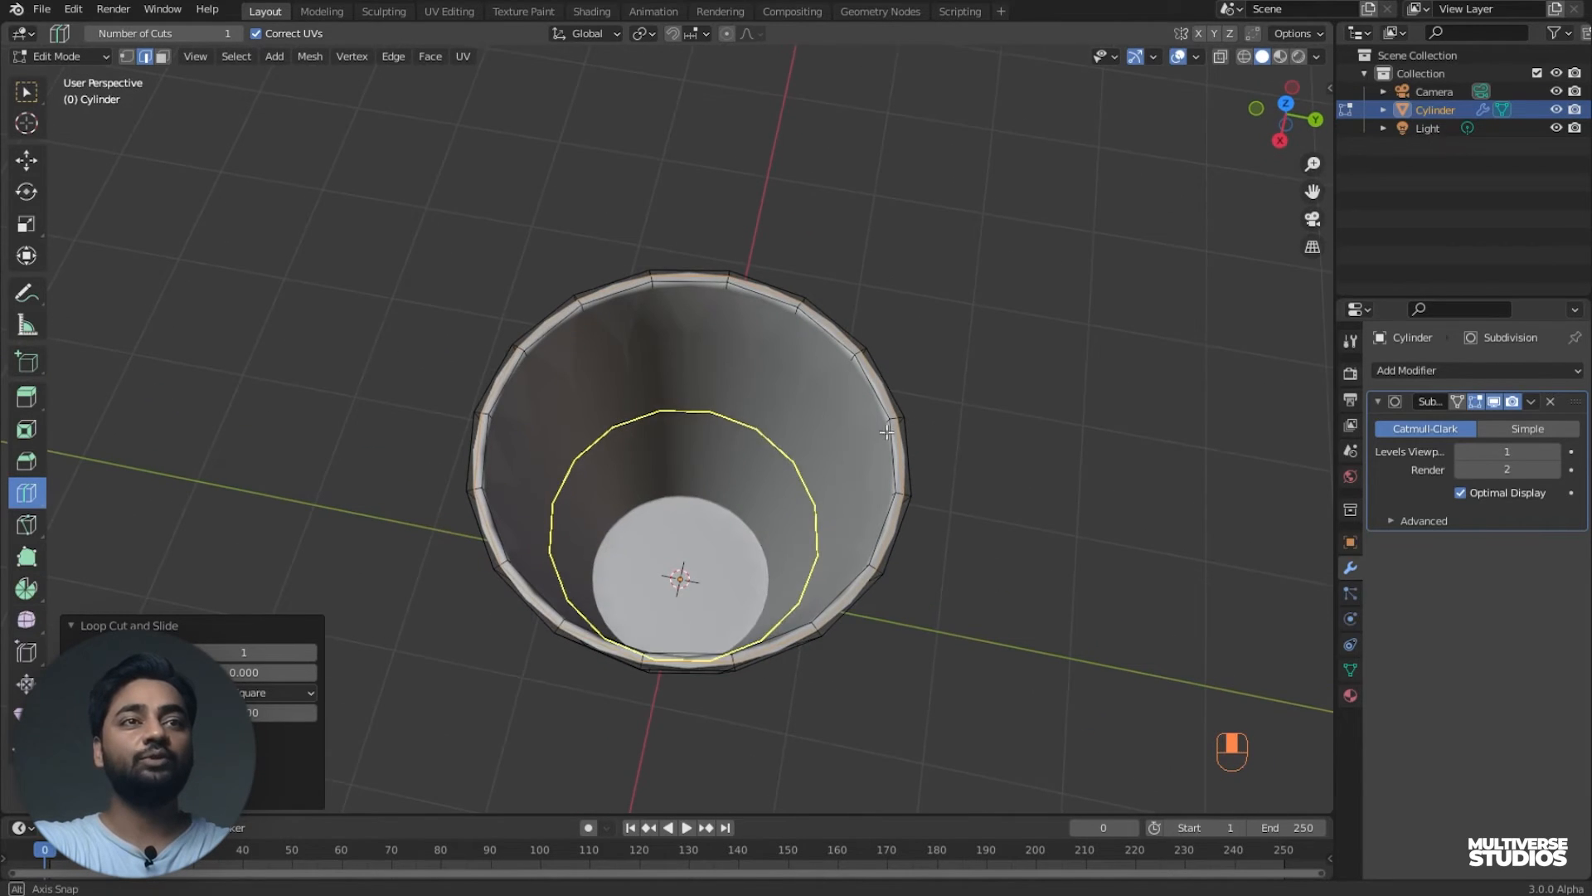
click(1463, 452)
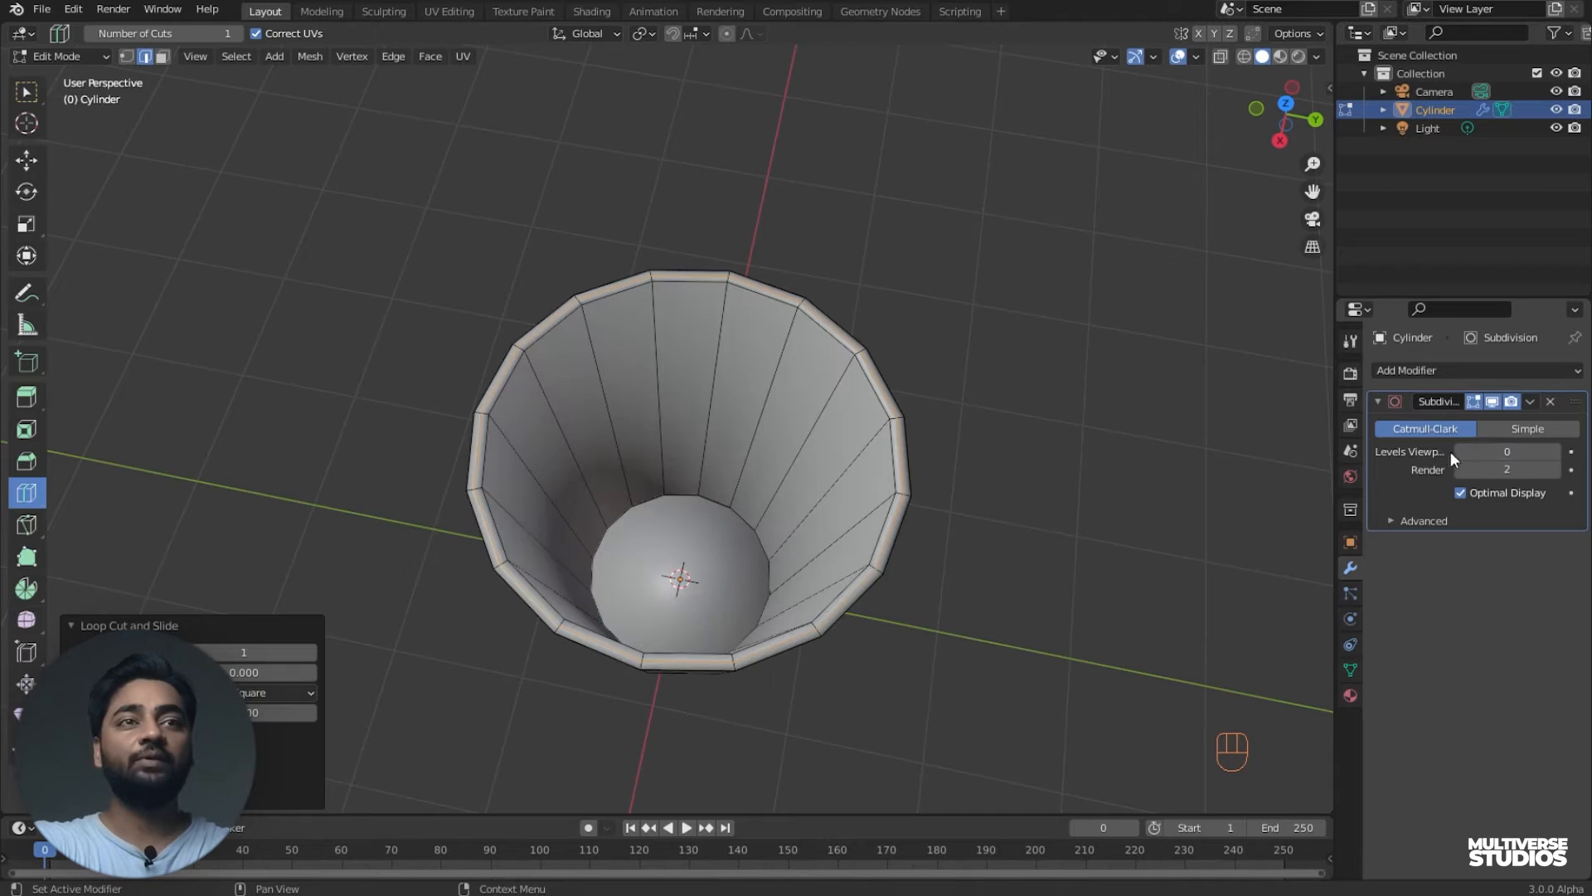
drag(1313, 193, 1319, 122)
middle_drag(1004, 344, 1003, 370)
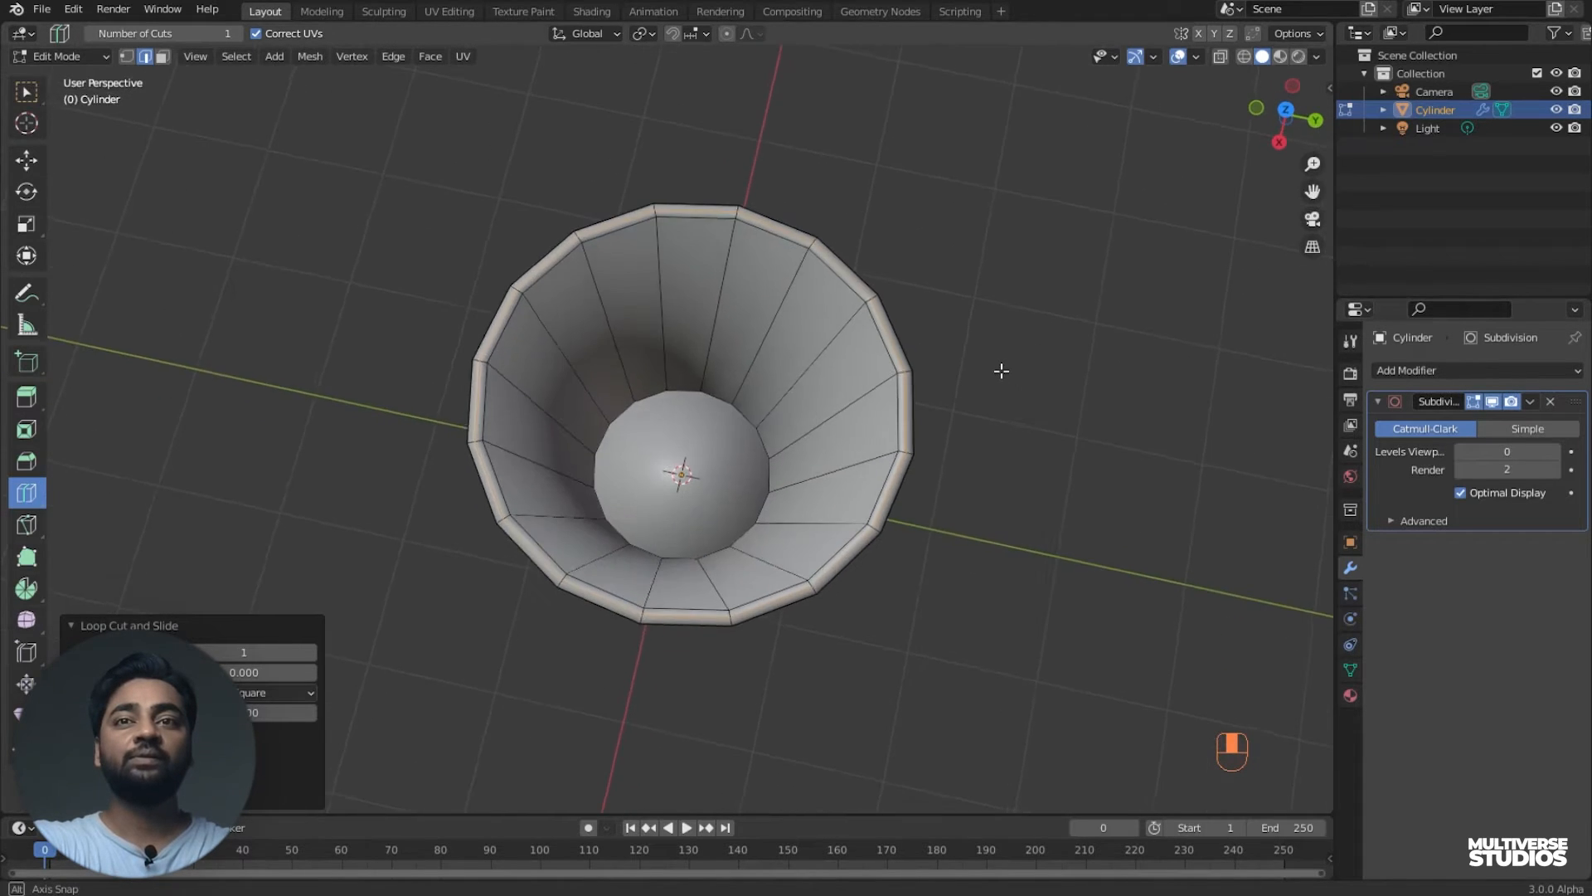
- Select the edge loop at the bottom of the glass's inner wall and fill it with a face, using X-ray to see through the walls
scroll(987, 495, up, 5)
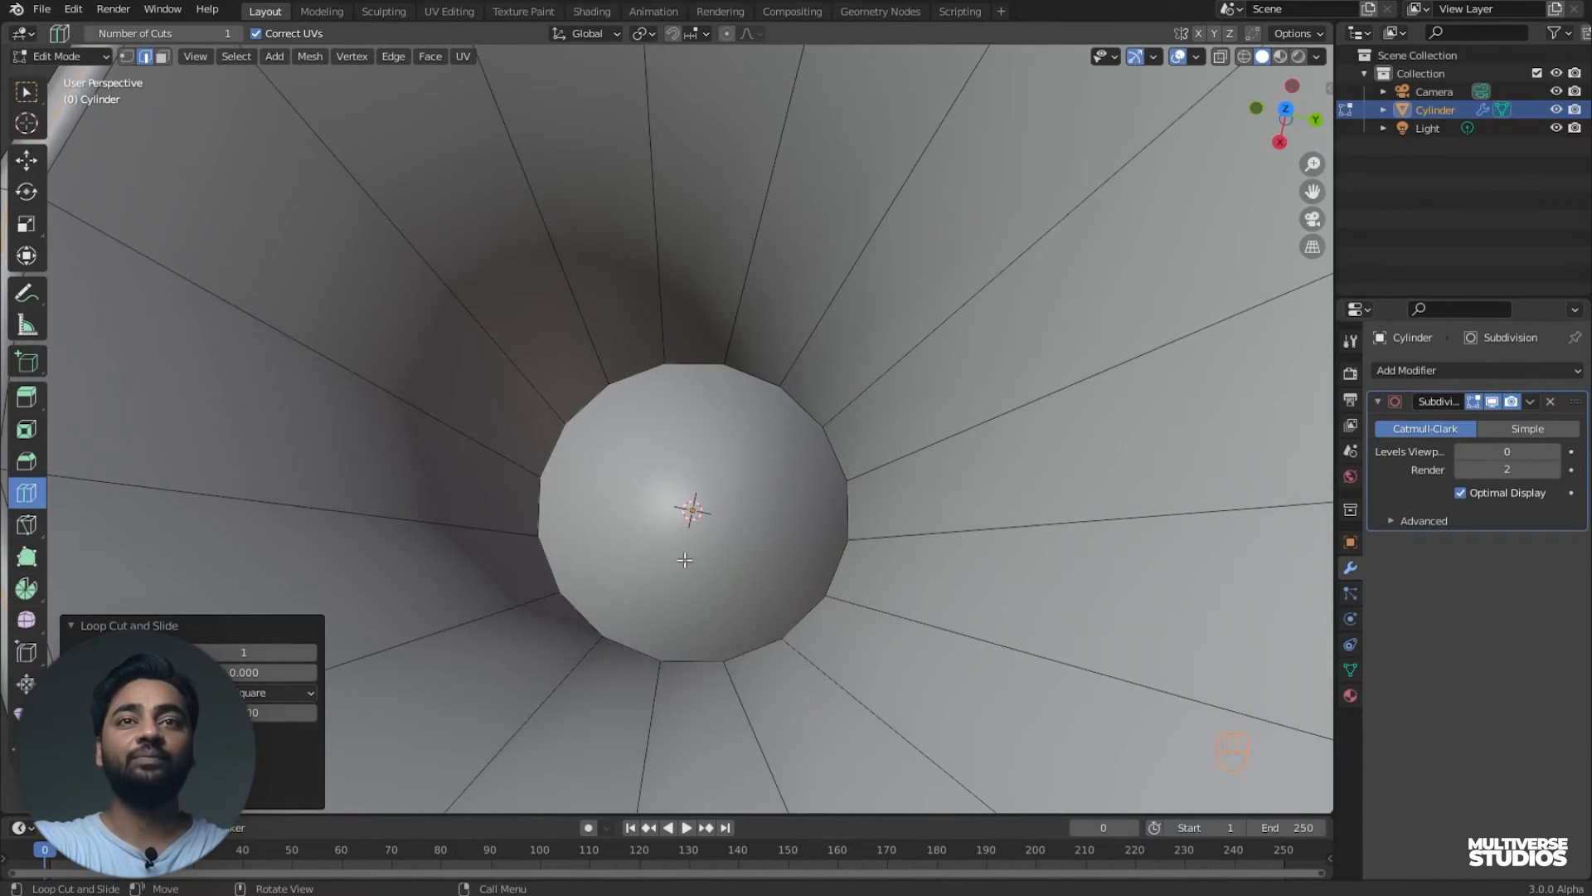
scroll(698, 501, down, 5)
mouse_move(710, 496)
middle_down()
mouse_move(739, 135)
mouse_move(693, 531)
mouse_move(695, 497)
middle_up()
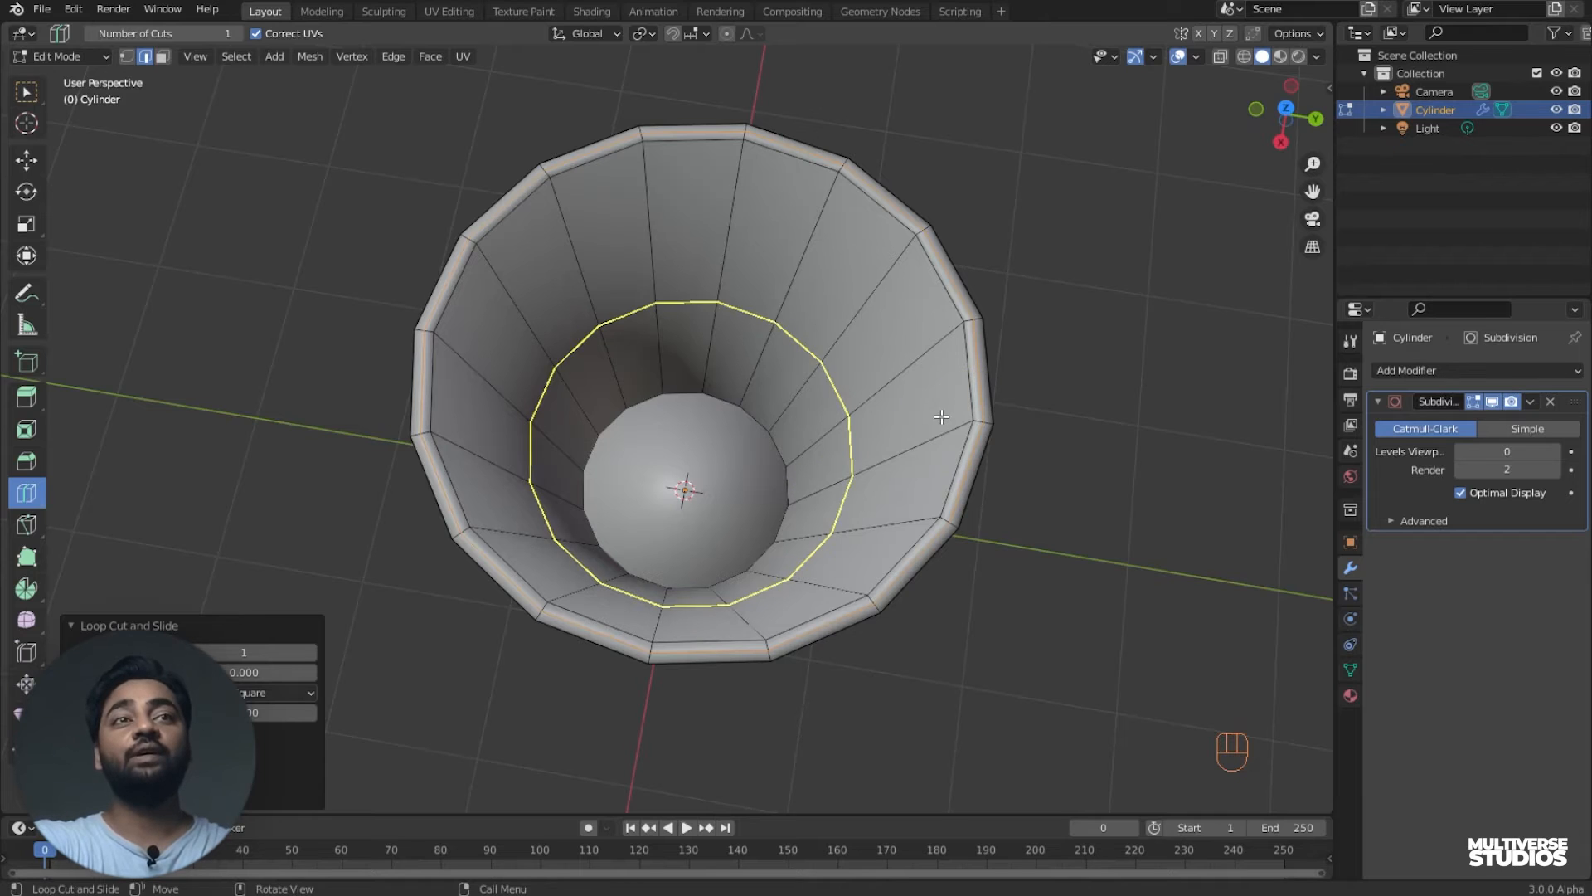
mouse_move(1101, 550)
middle_down()
mouse_move(1083, 551)
mouse_move(1095, 518)
mouse_move(1084, 550)
middle_up()
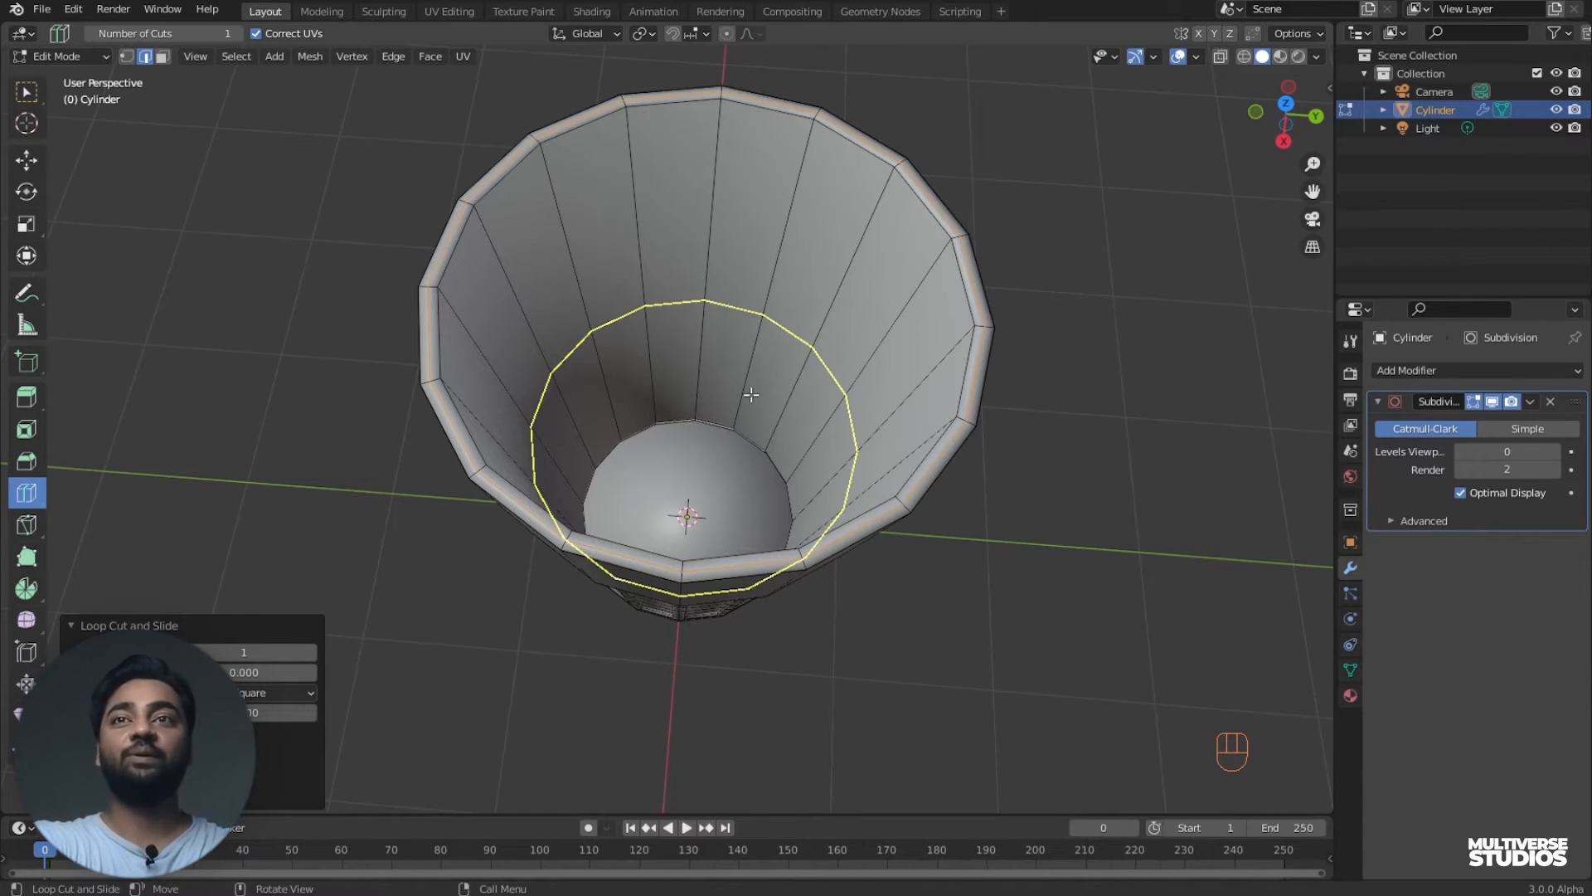
click(27, 91)
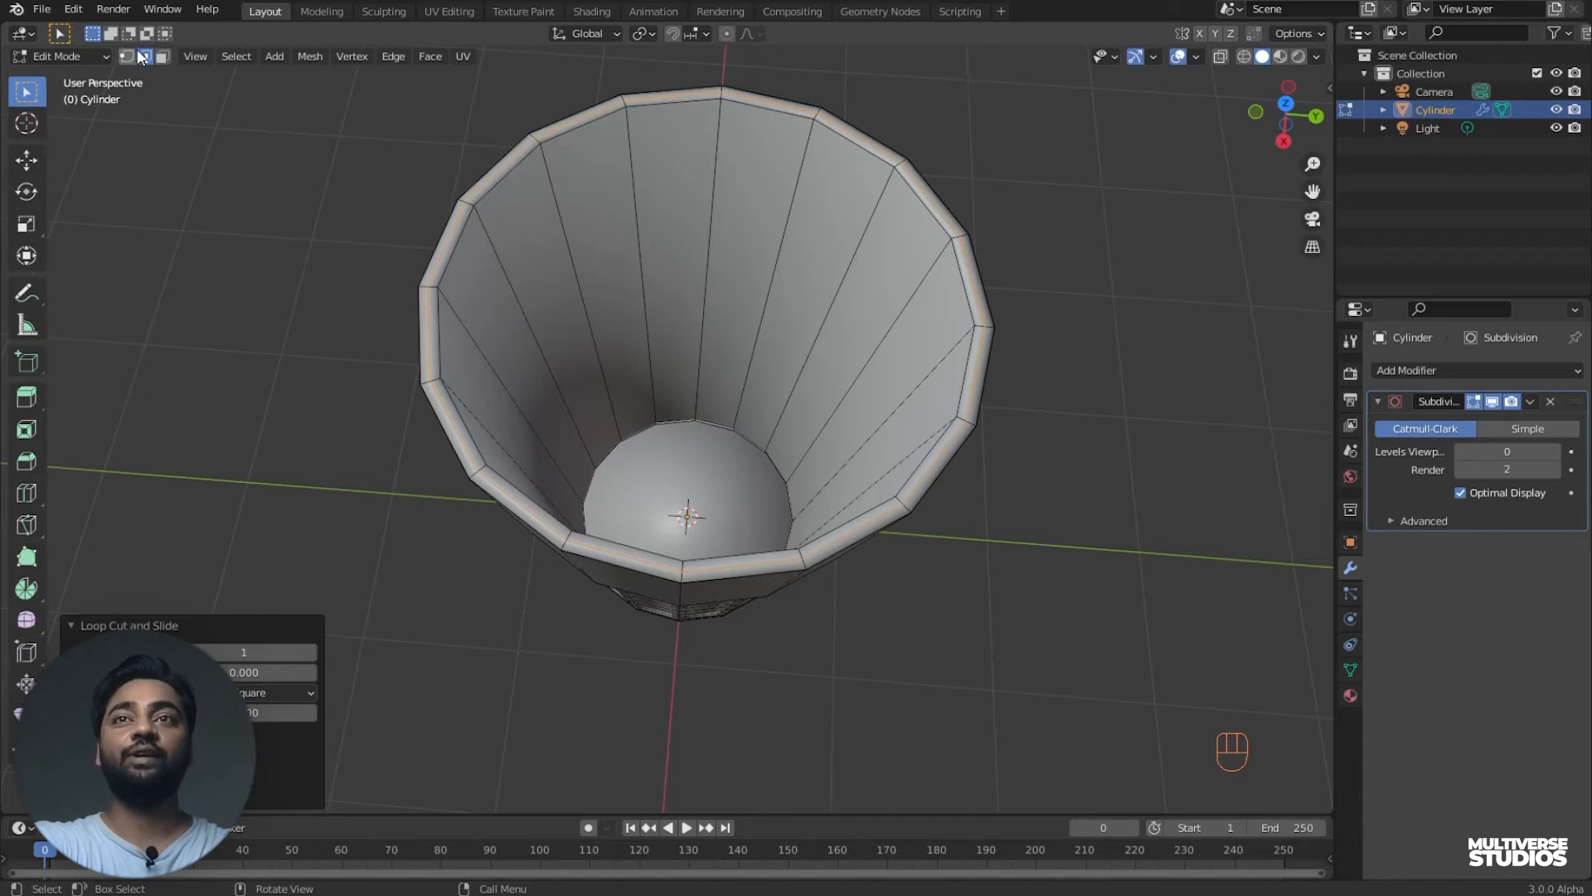
scroll(779, 472, up, 2)
scroll(779, 471, up, 3)
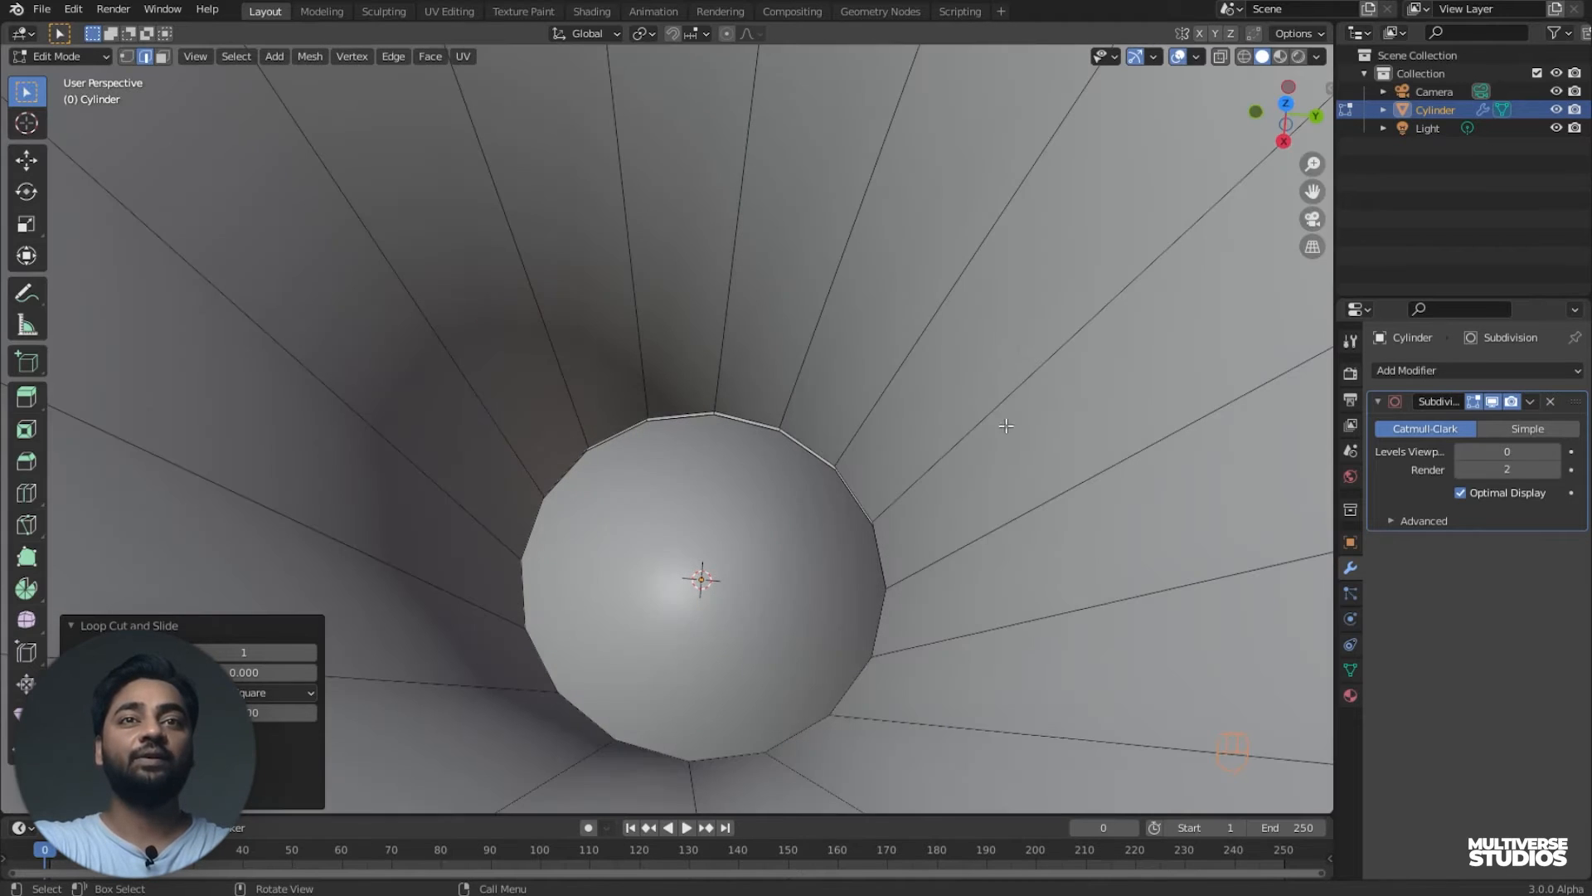
alt+click(685, 415)
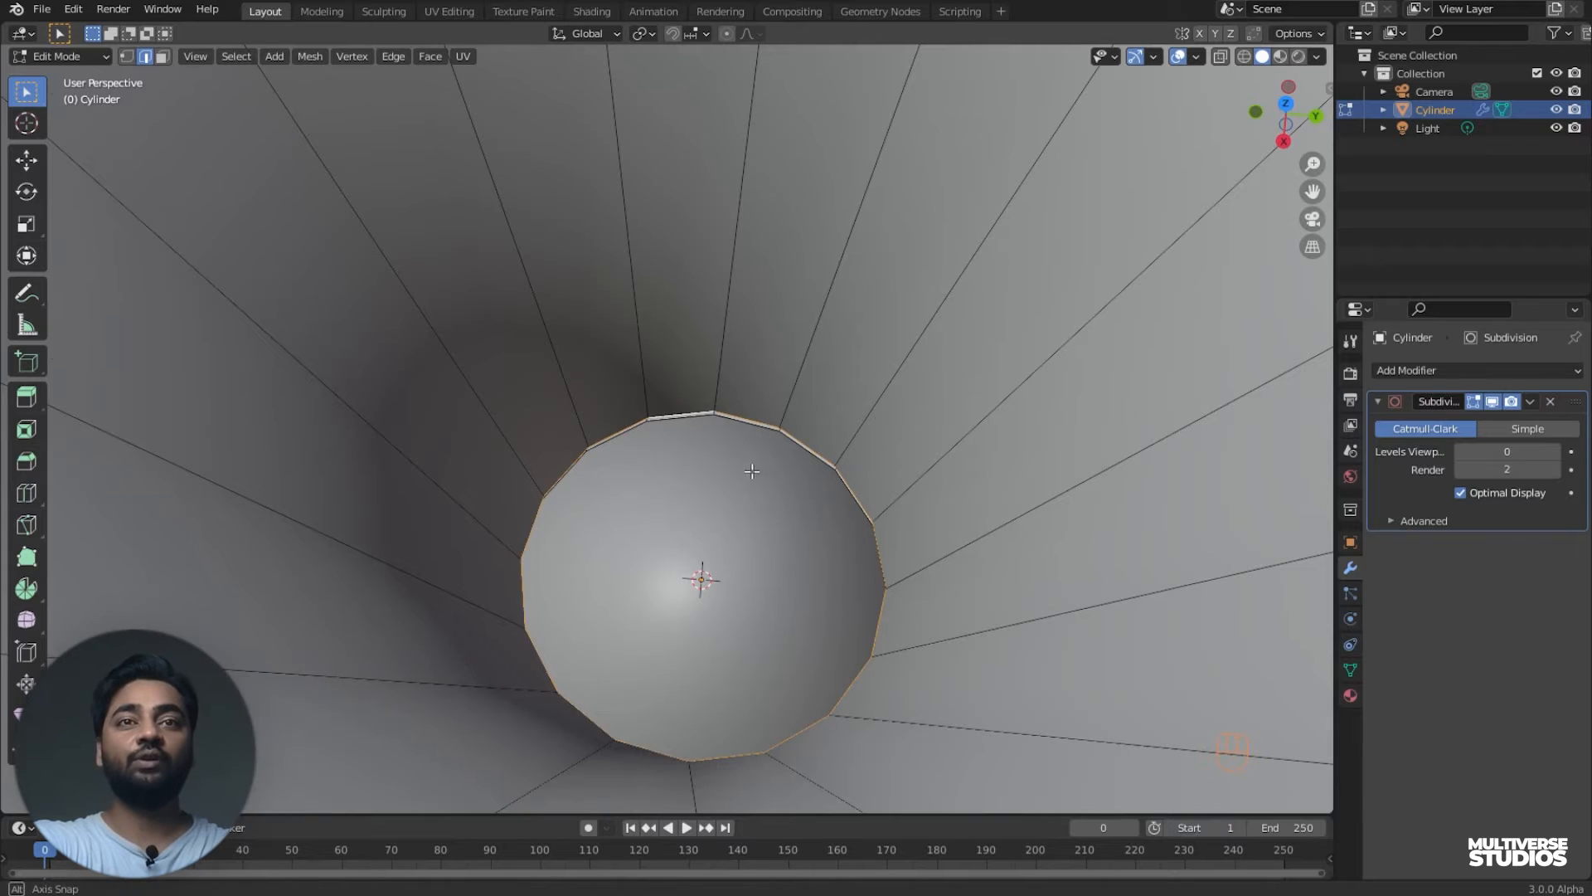
middle_drag(753, 471, 1173, 134)
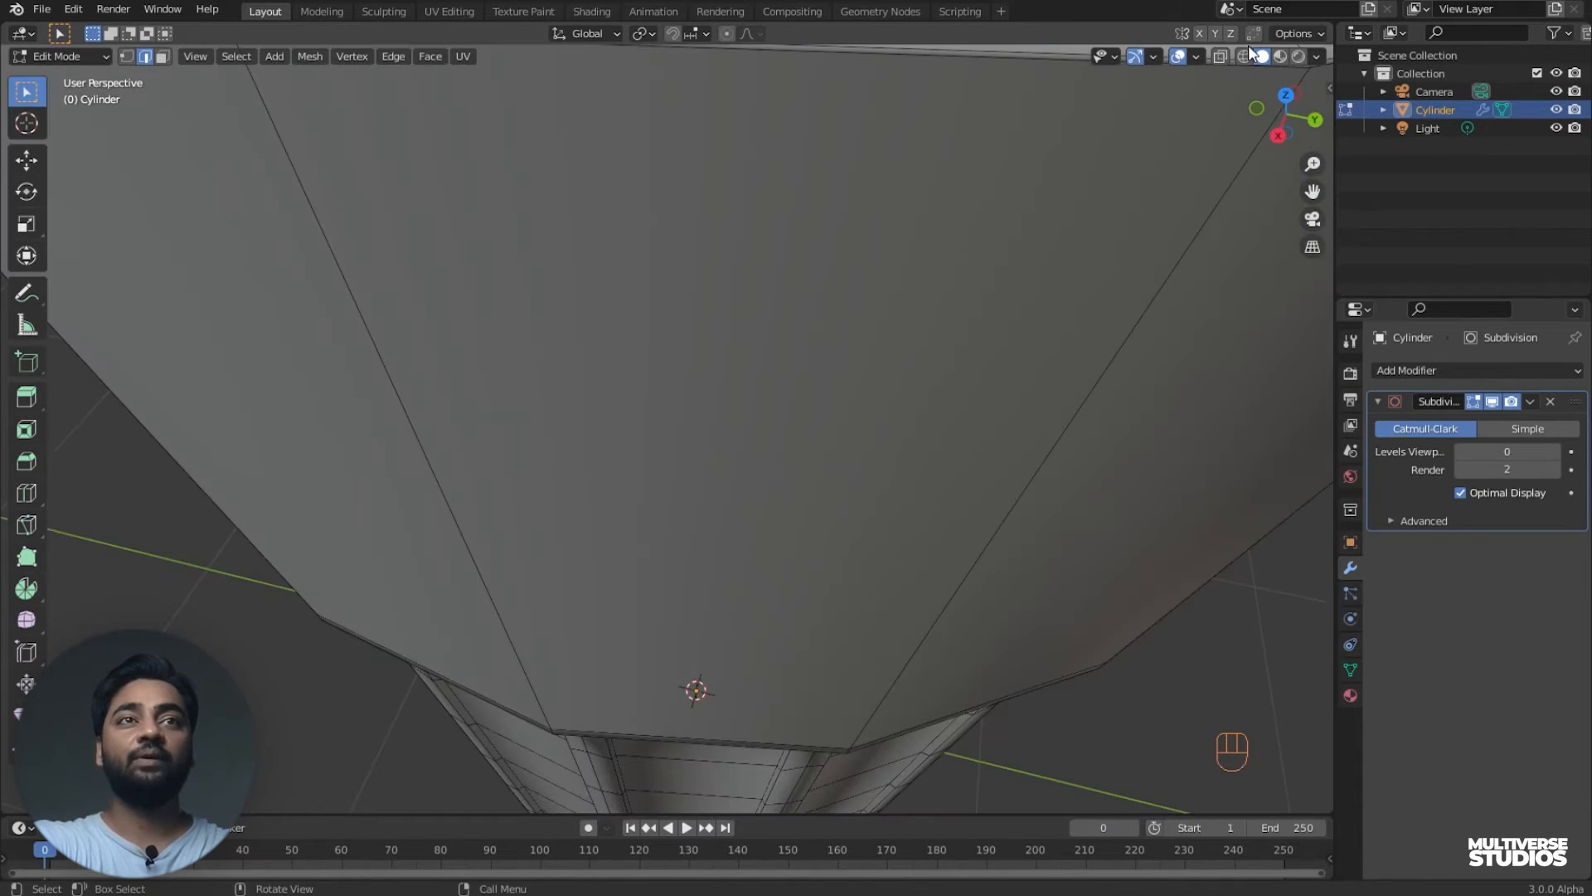
click(1221, 56)
middle_drag(755, 457, 757, 512)
scroll(757, 512, down, 5)
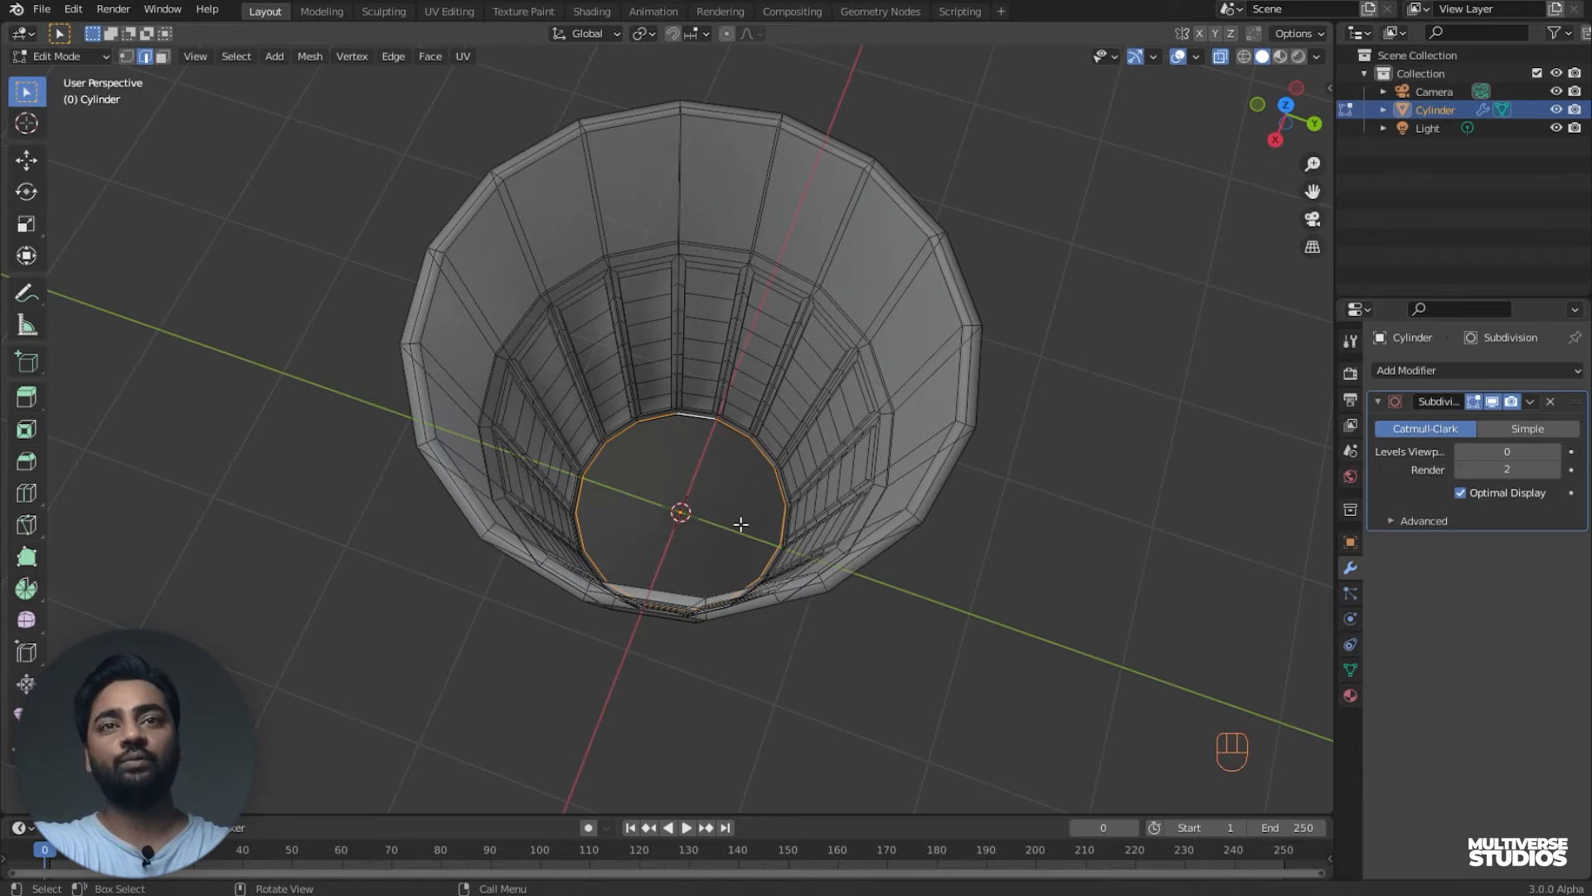
key(f)
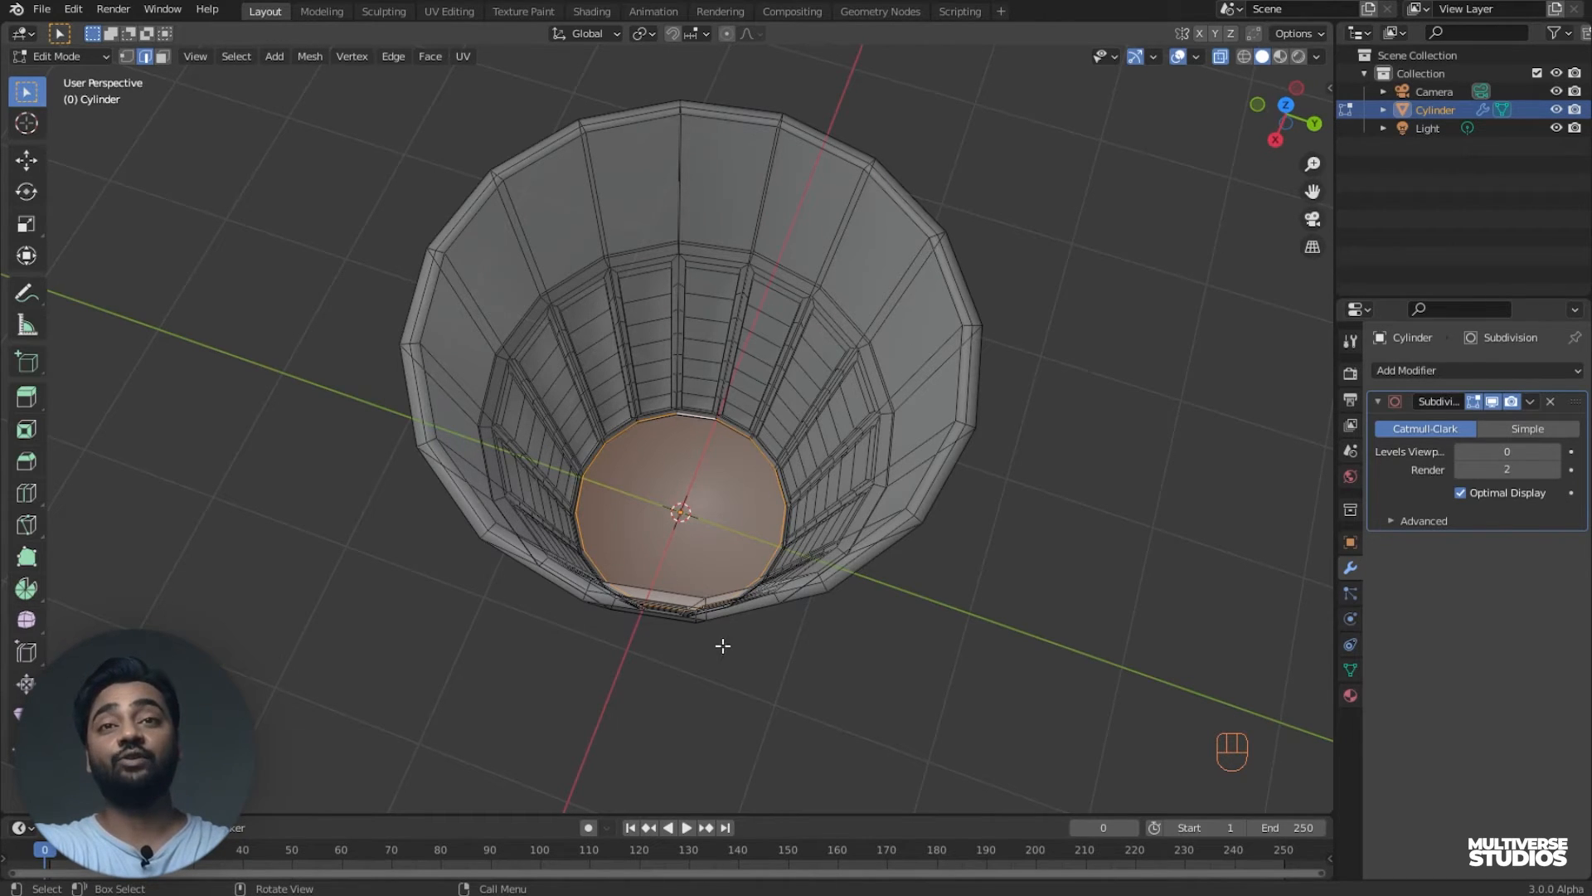
- Check the filled inner floor up close, save the file and turn X-ray off
scroll(734, 631, up, 3)
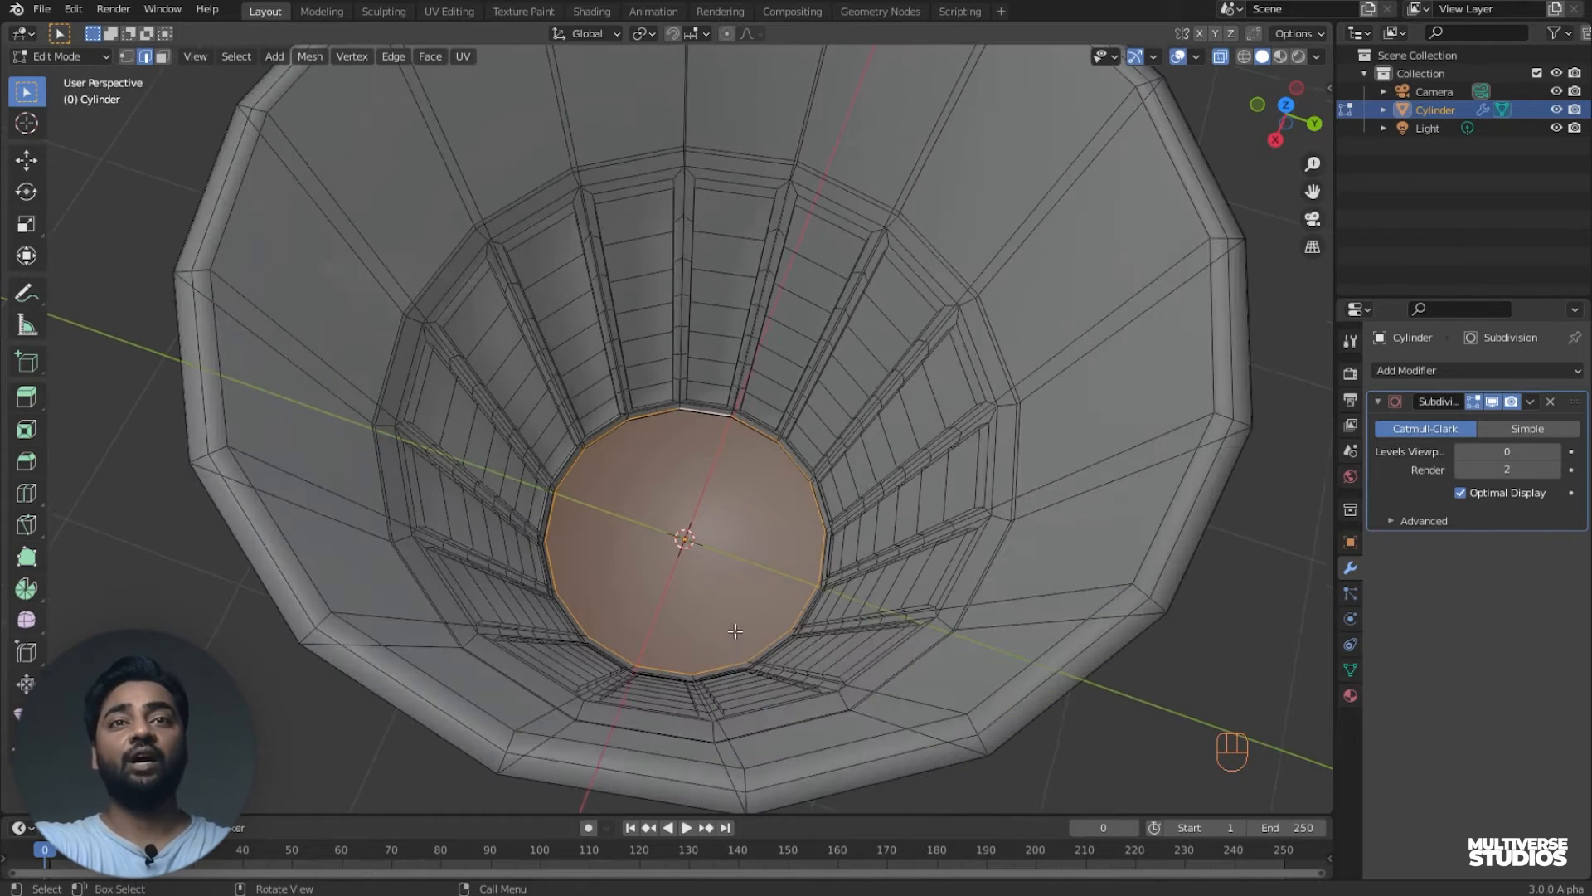
mouse_move(762, 595)
middle_down()
mouse_move(763, 574)
mouse_move(748, 610)
middle_up()
key(ctrl+s)
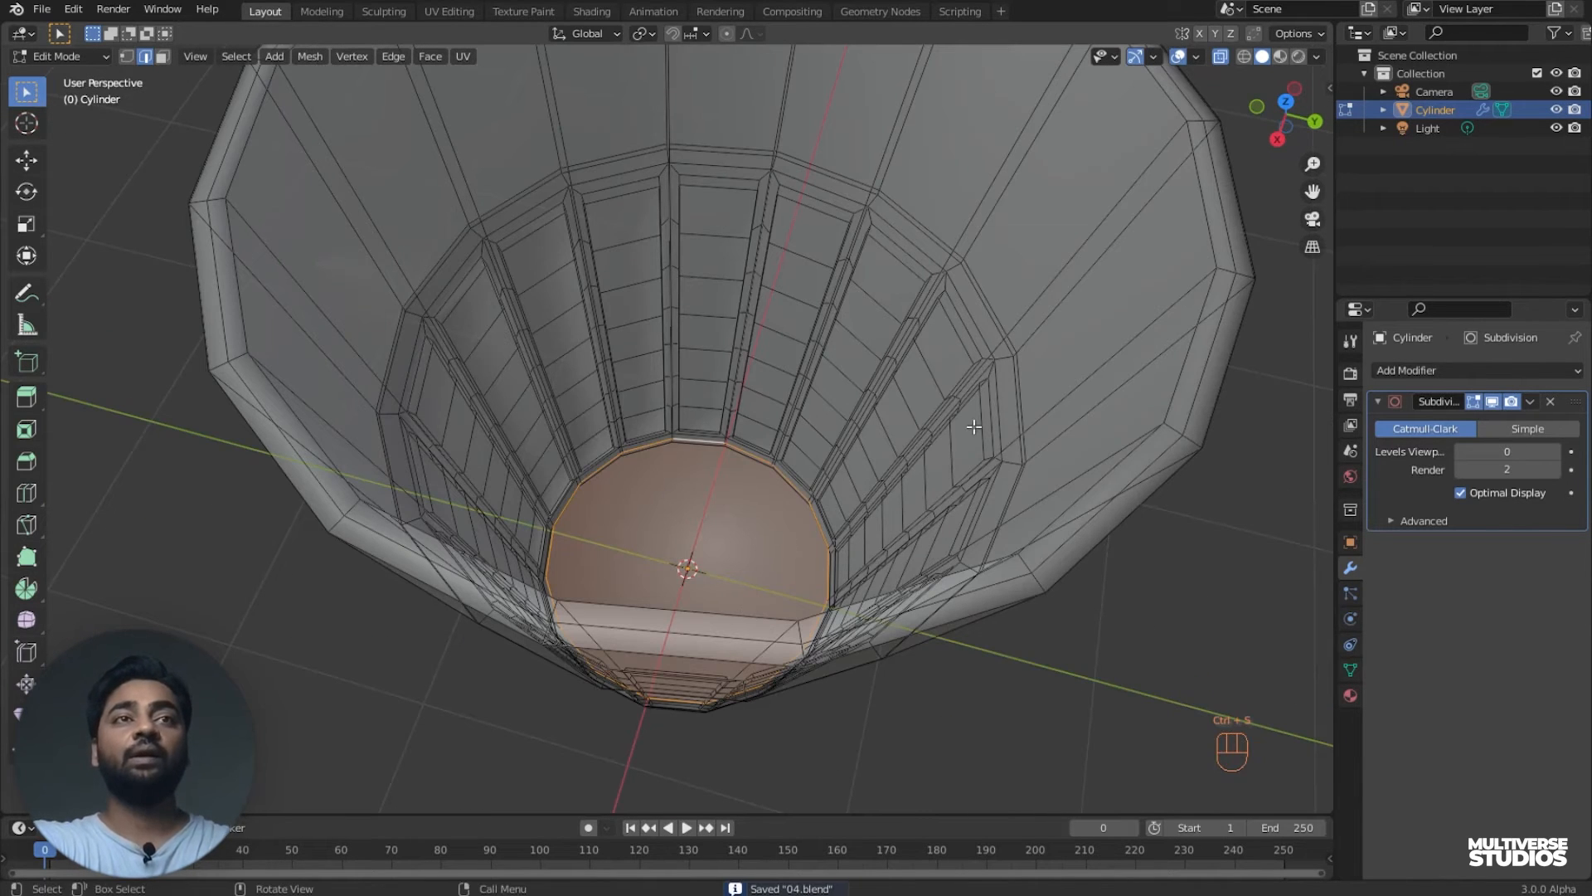
scroll(1228, 117, down, 3)
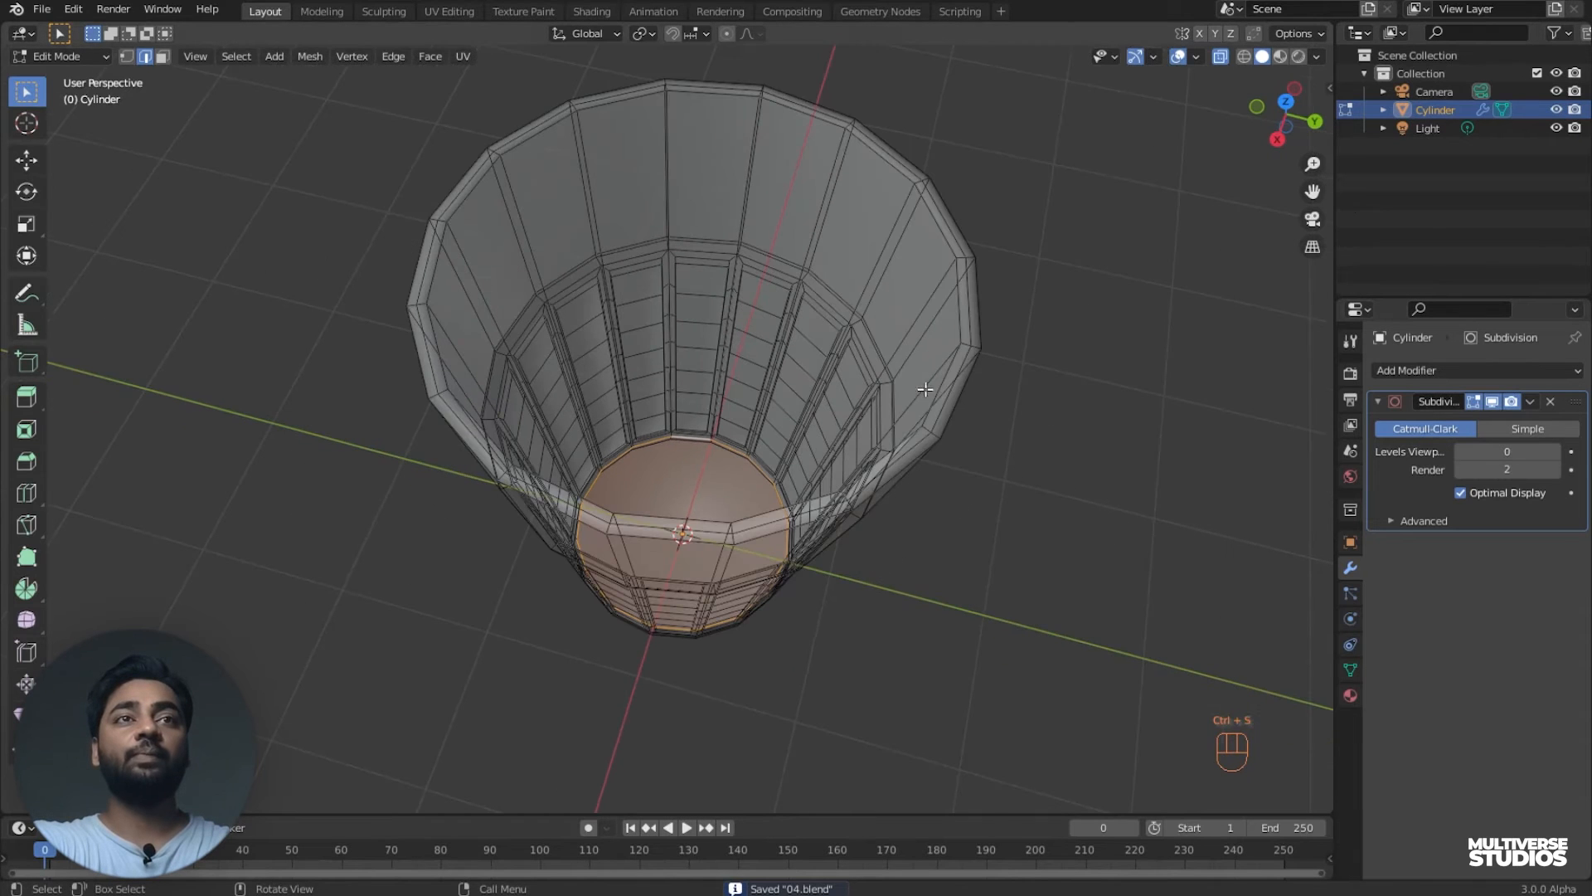
click(1220, 56)
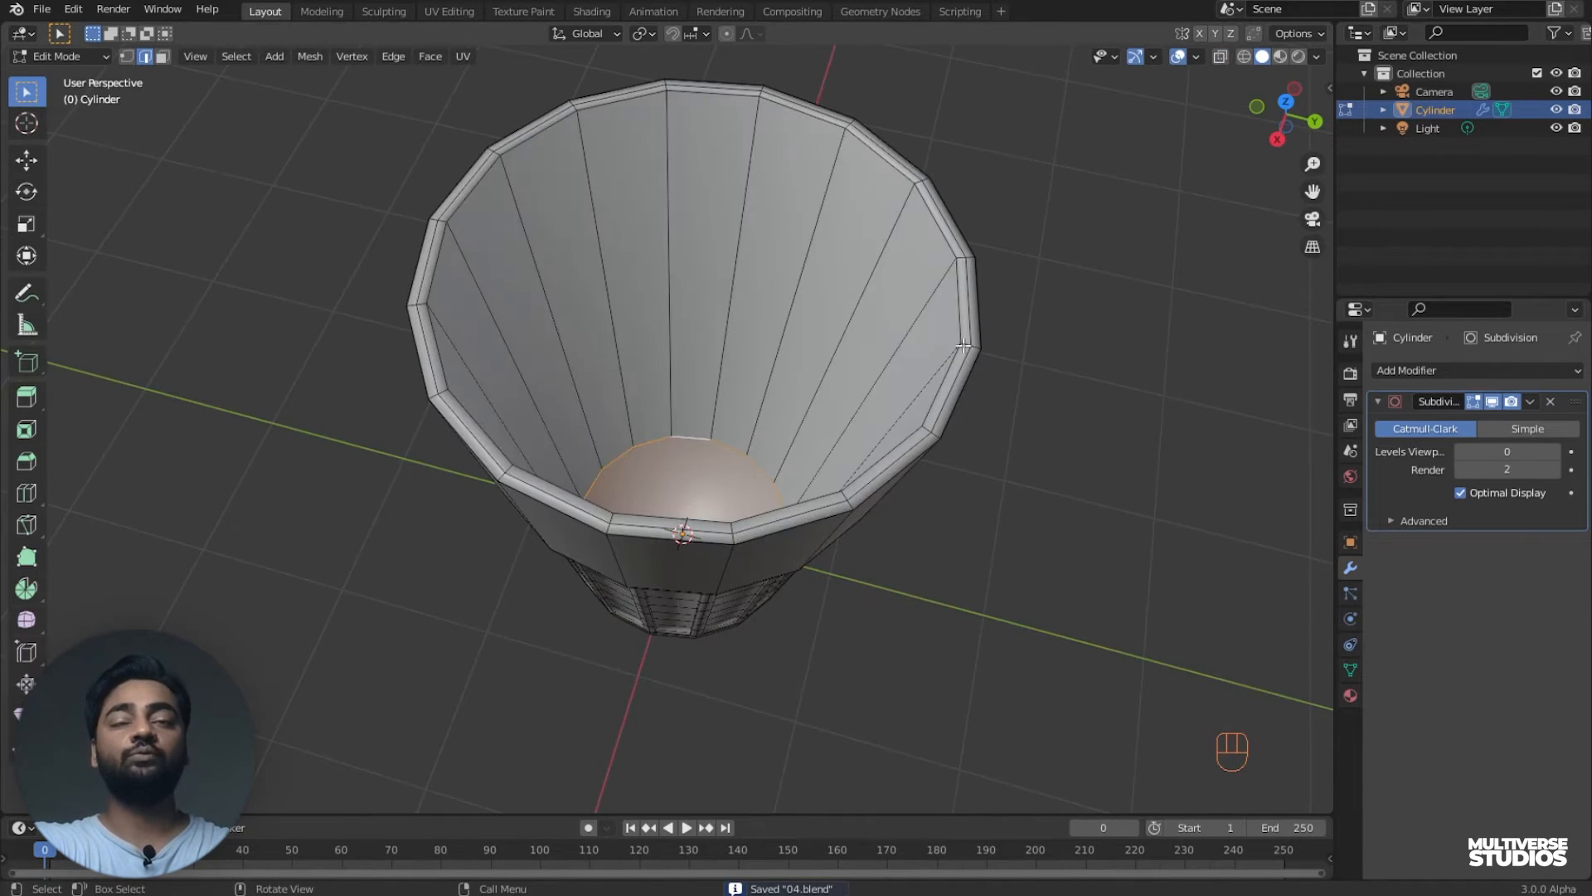
- Cut a single edge loop around the middle of the glass's inner wall
middle_drag(849, 349, 931, 199)
scroll(940, 227, down, 1)
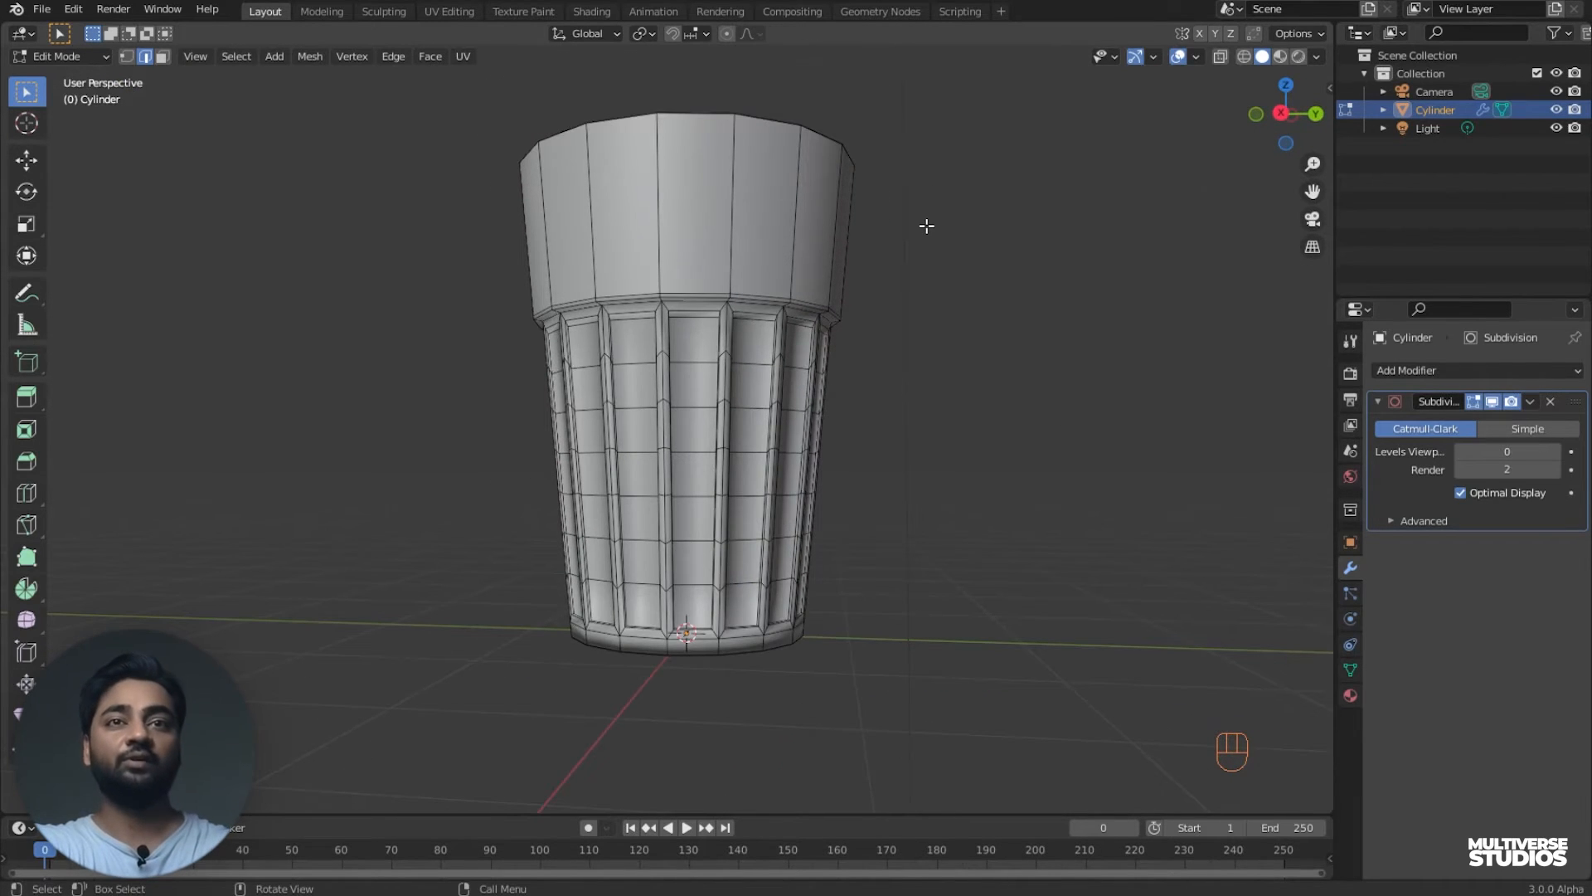
key(KP_1)
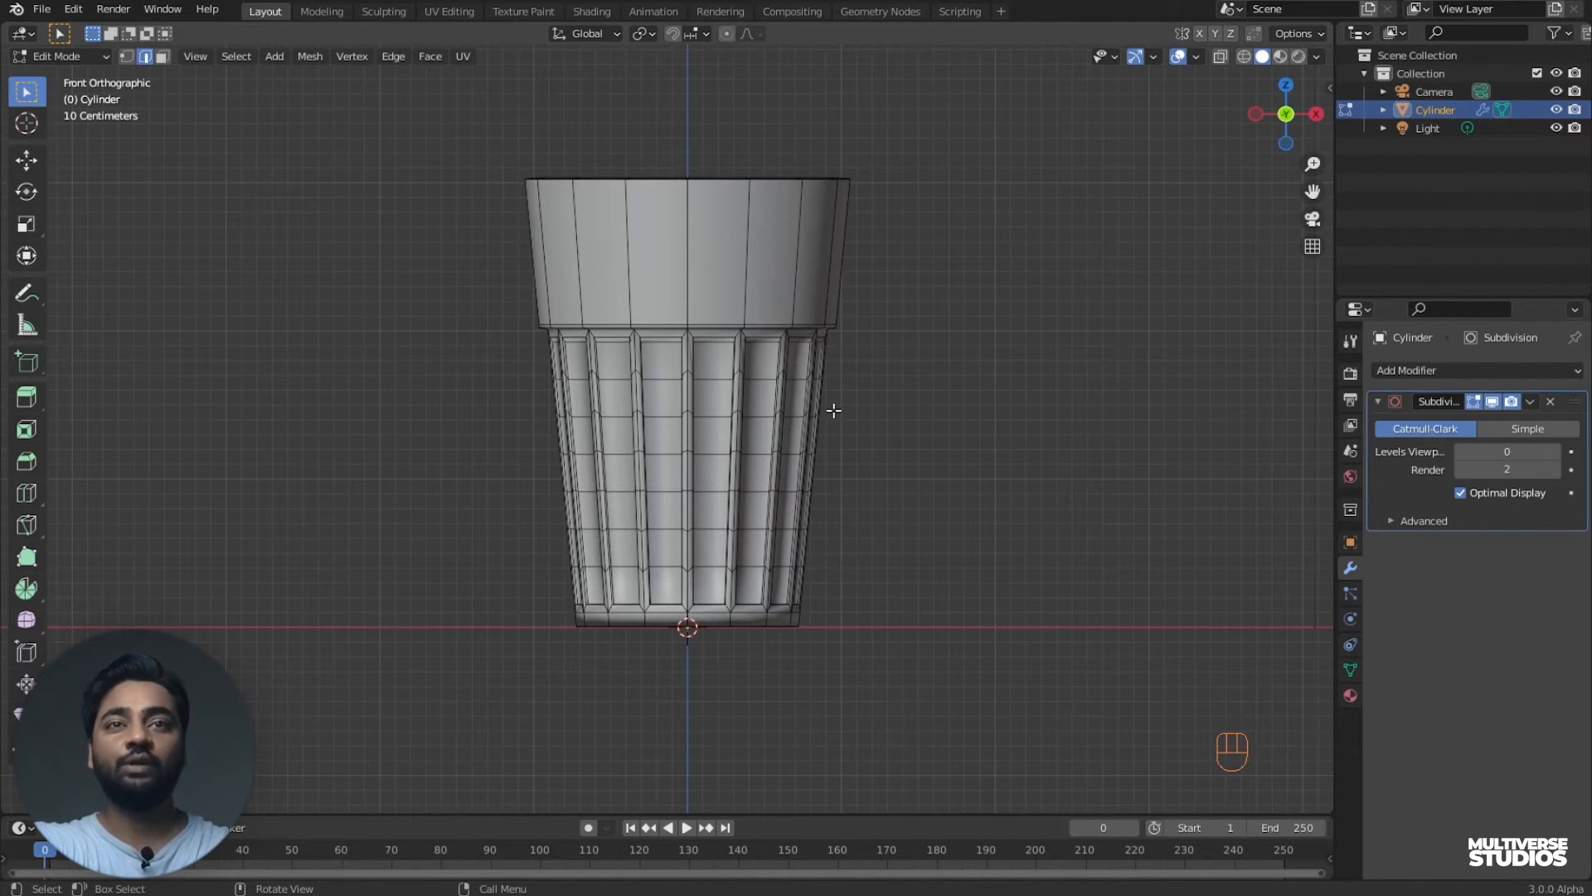
middle_drag(837, 403, 868, 463)
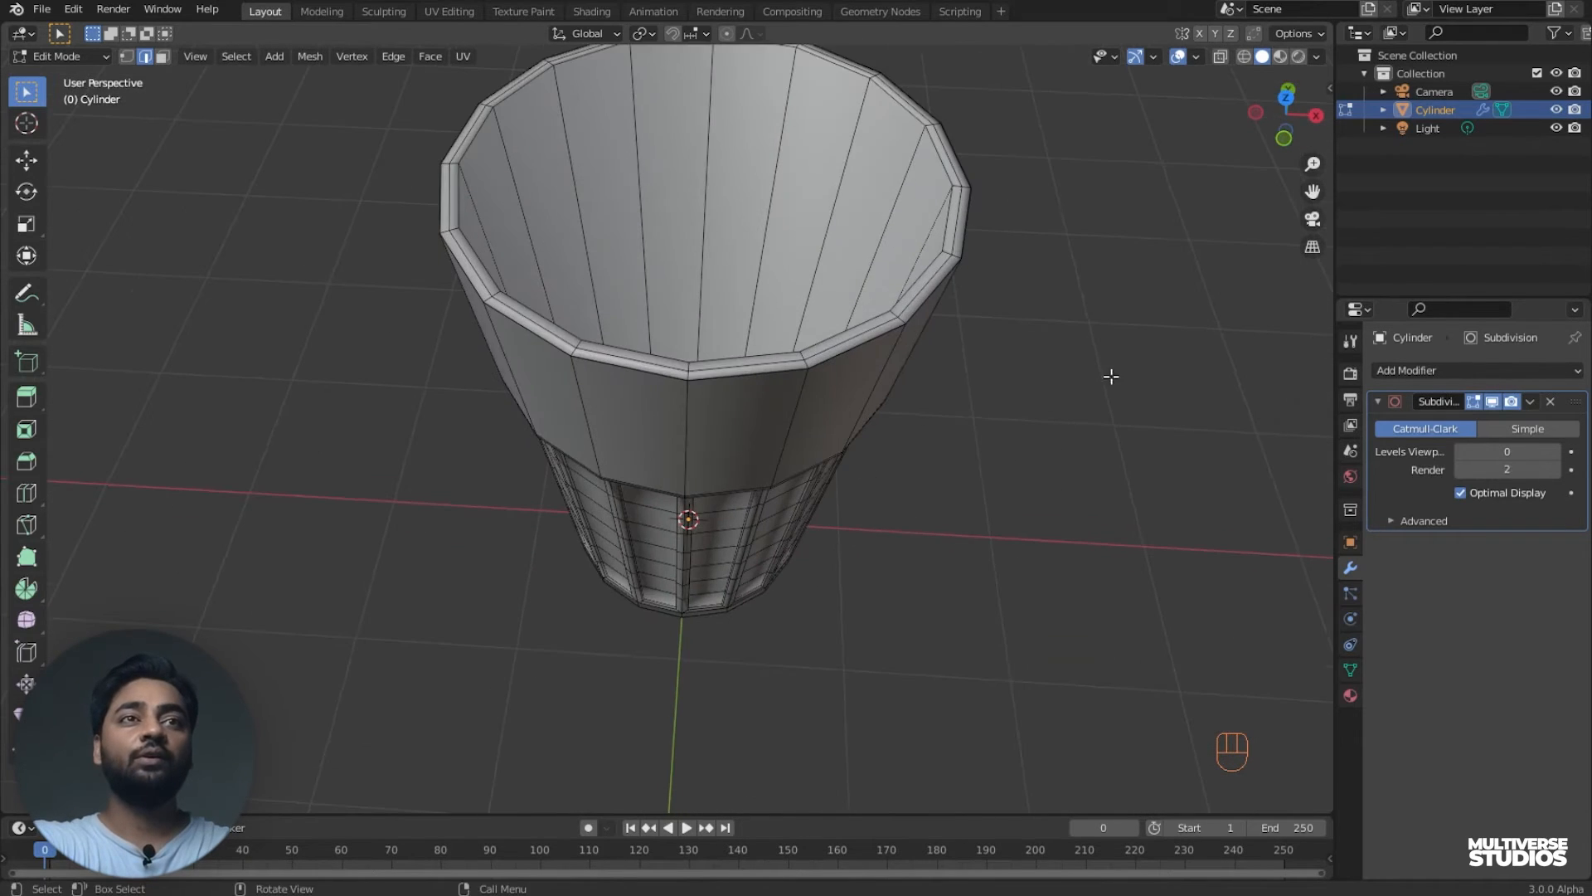
drag(1311, 190, 1293, 282)
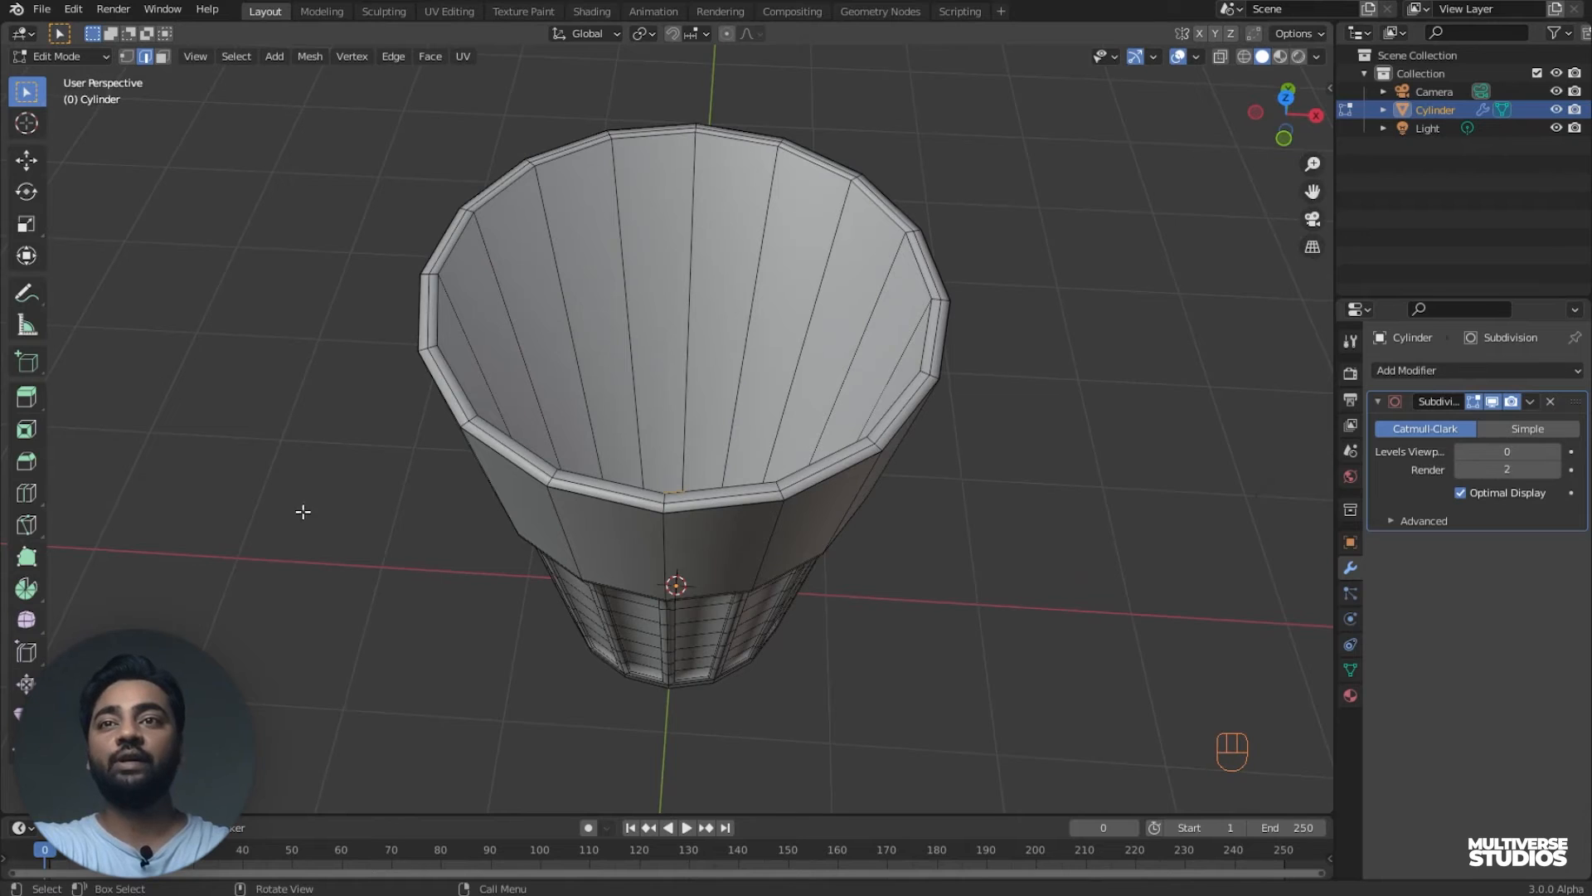
click(621, 374)
middle_drag(1074, 527, 1019, 515)
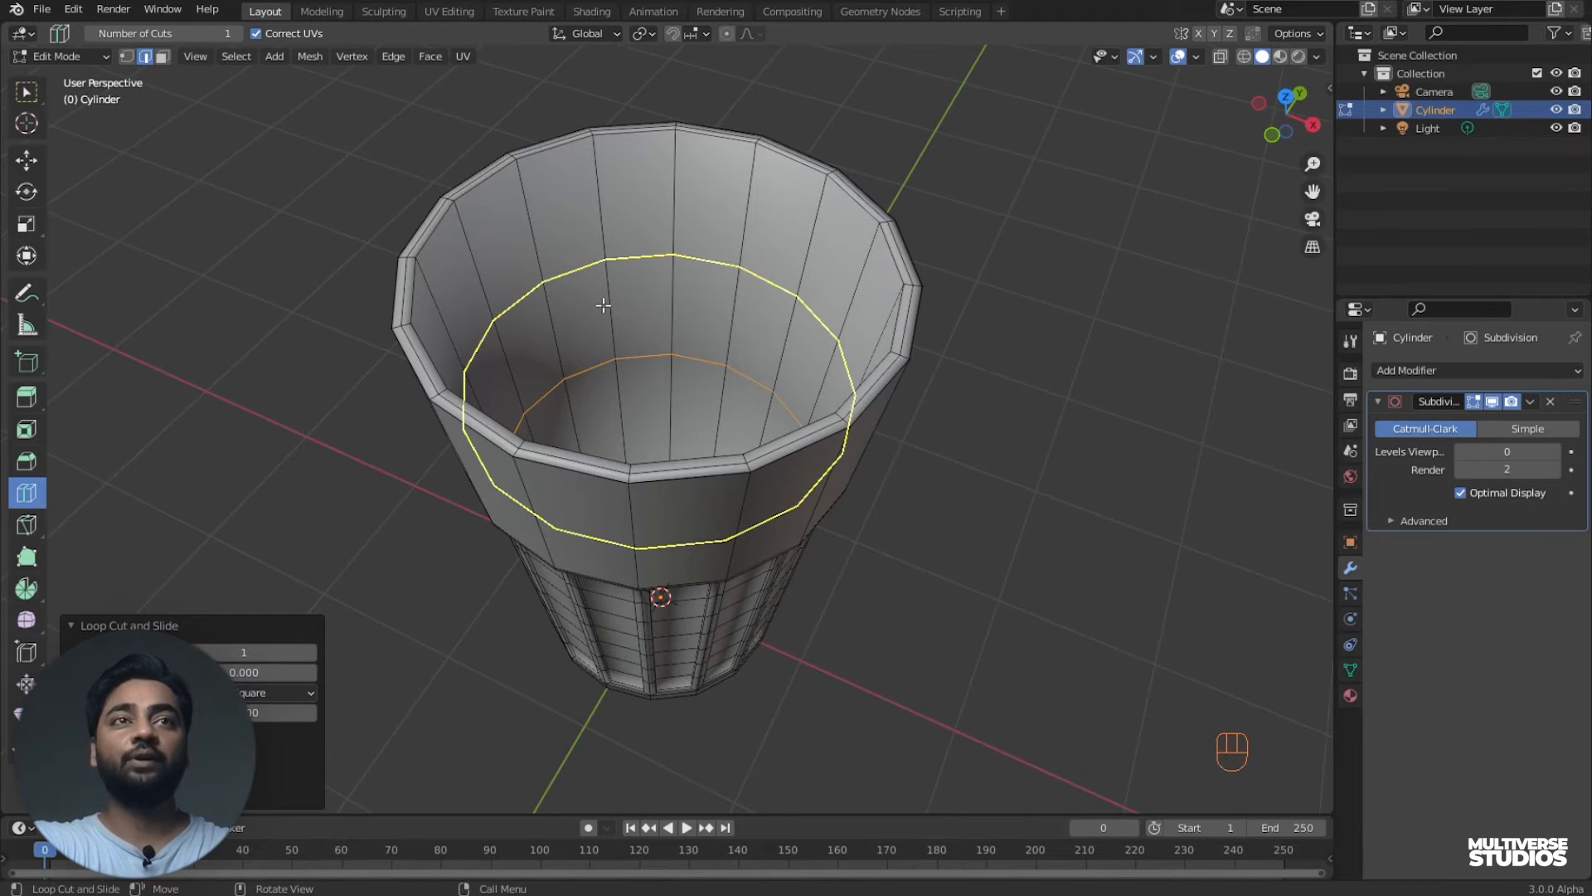
- Cut another edge loop around the inner wall, between the middle loop and the rim
click(1220, 56)
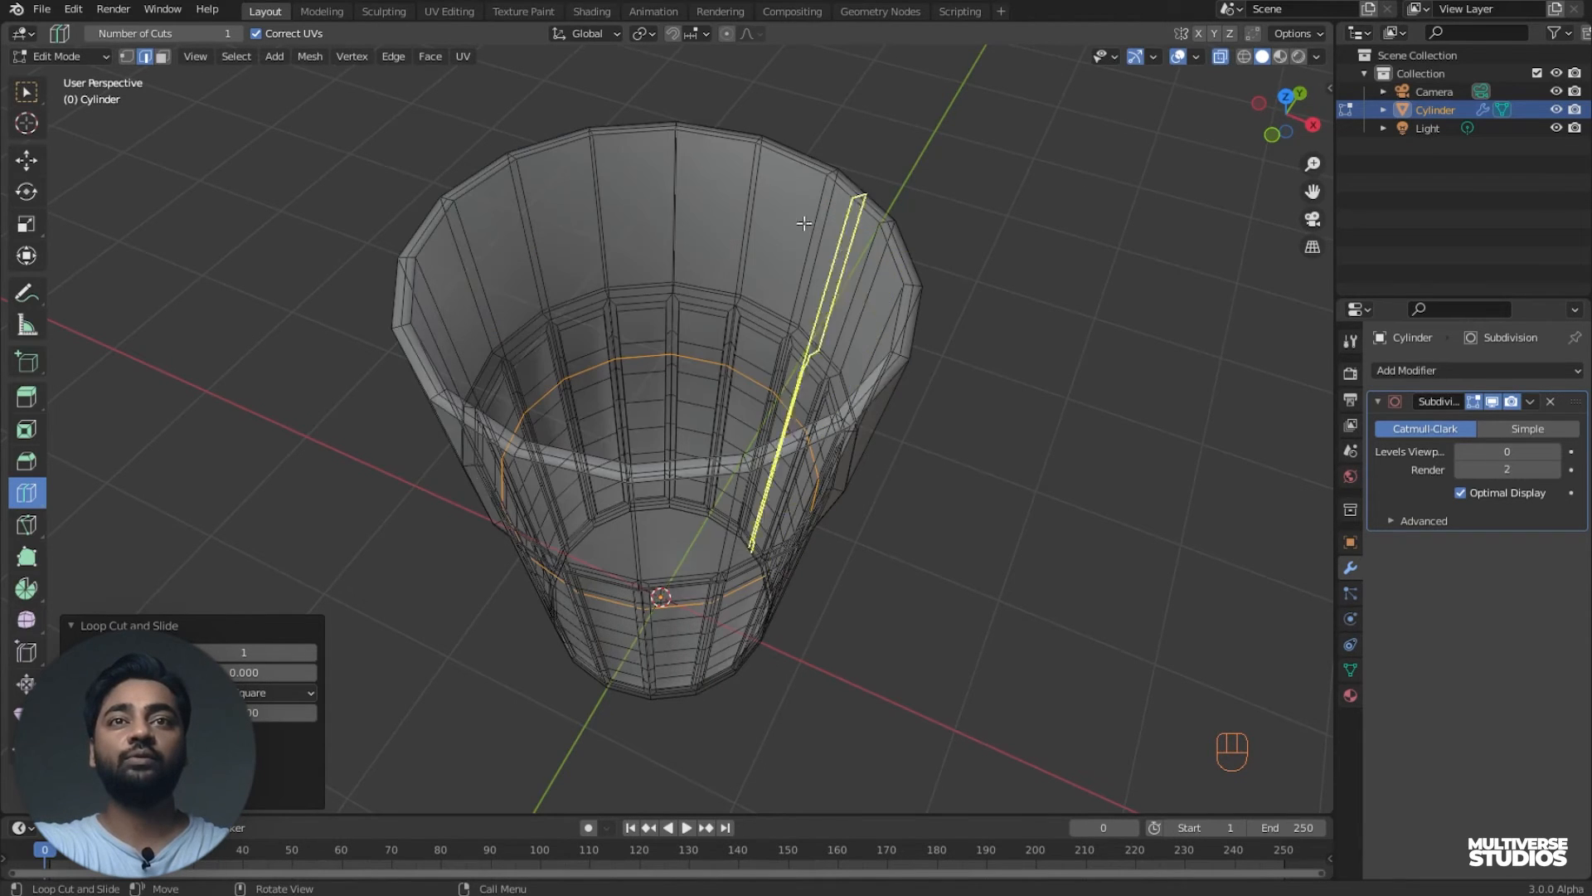
click(1219, 56)
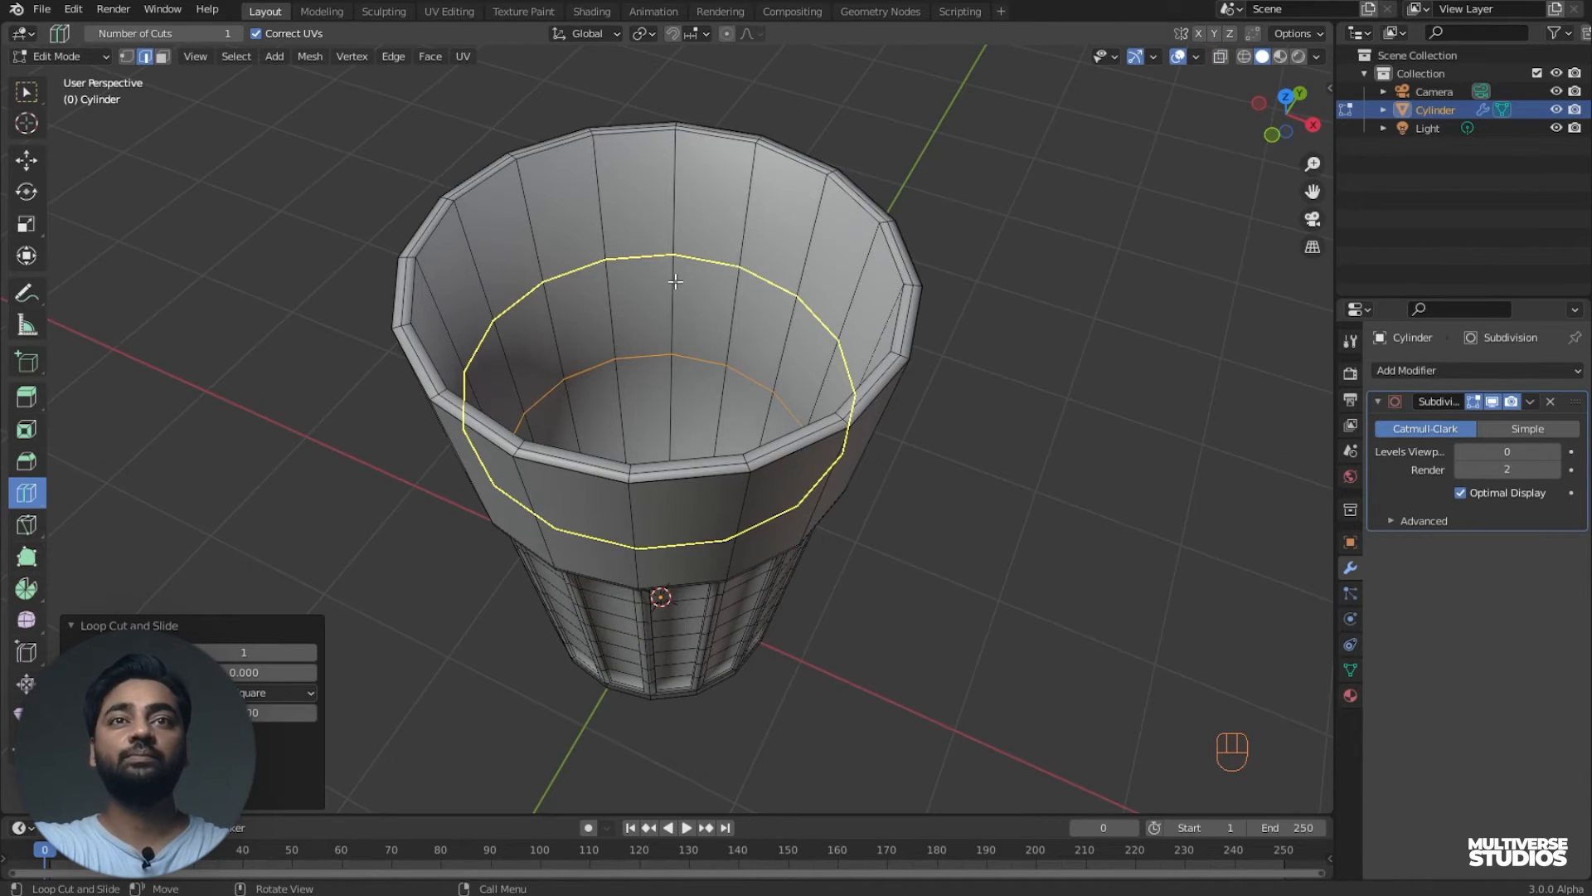
drag(675, 282, 673, 300)
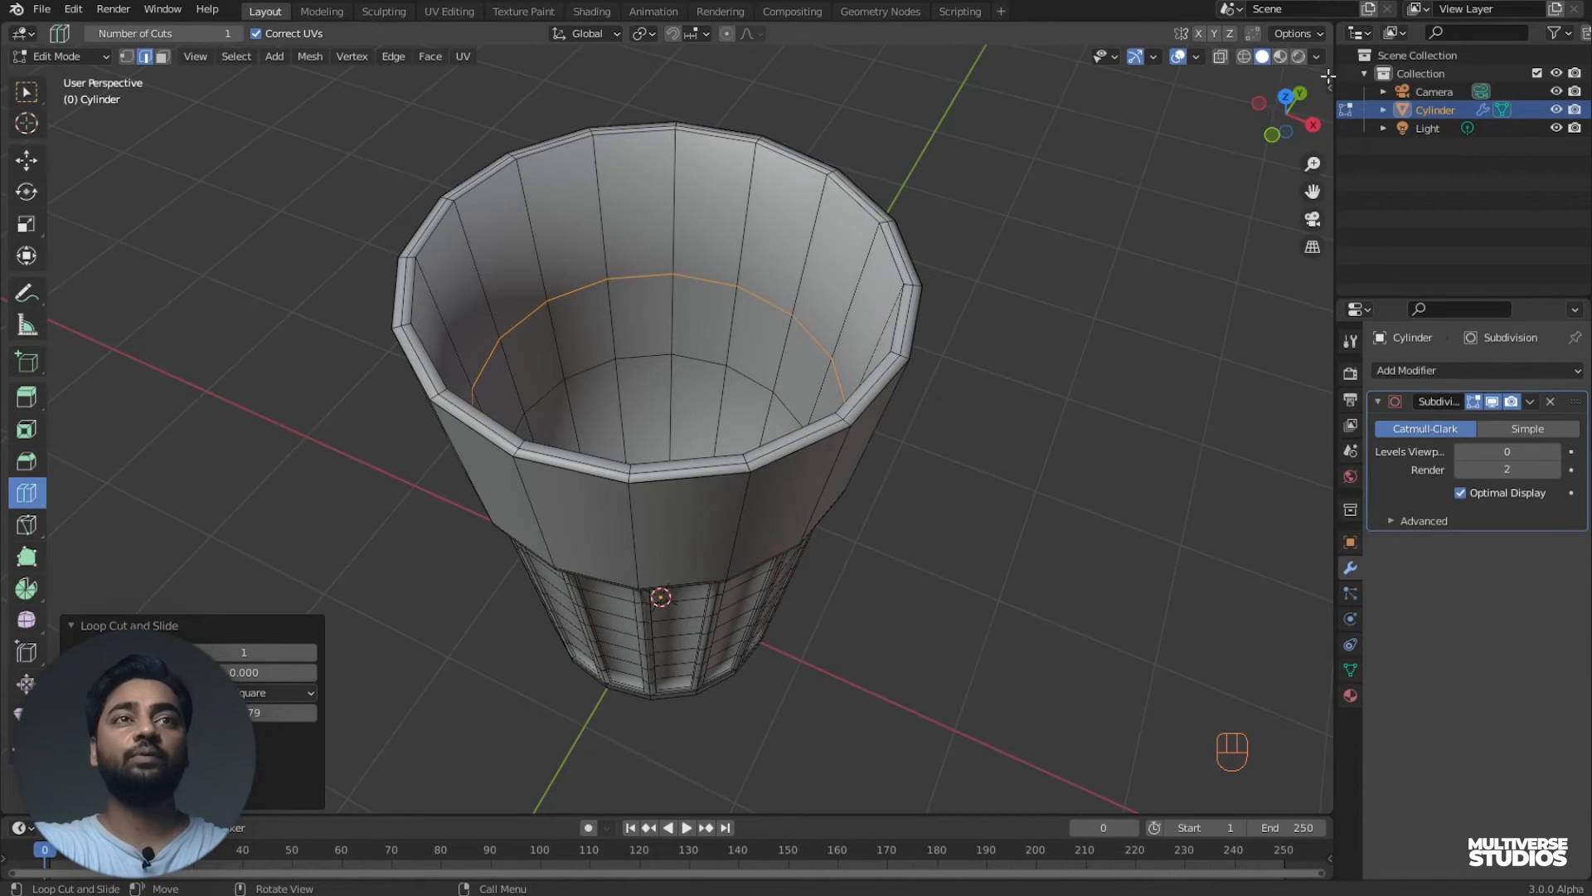
- In front view with X-ray, move the upper inner loop down along Z to just above the outer ledge and scale it slightly inward
click(1220, 56)
middle_drag(1066, 320, 1260, 235)
scroll(1100, 200, up, 3)
key(KP_1)
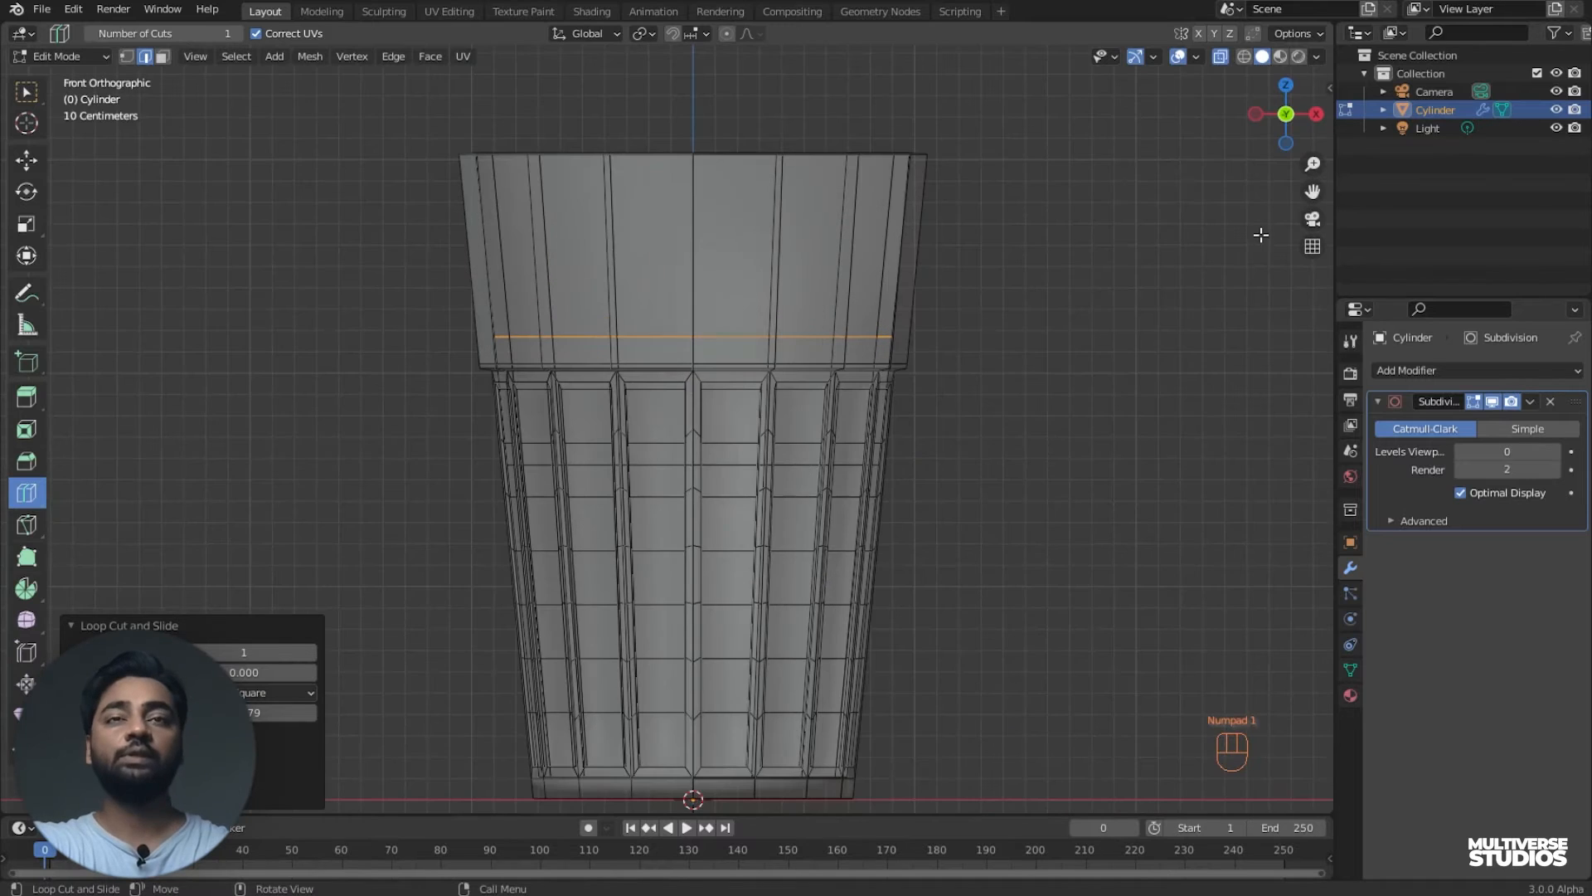
click(26, 159)
scroll(845, 263, up, 3)
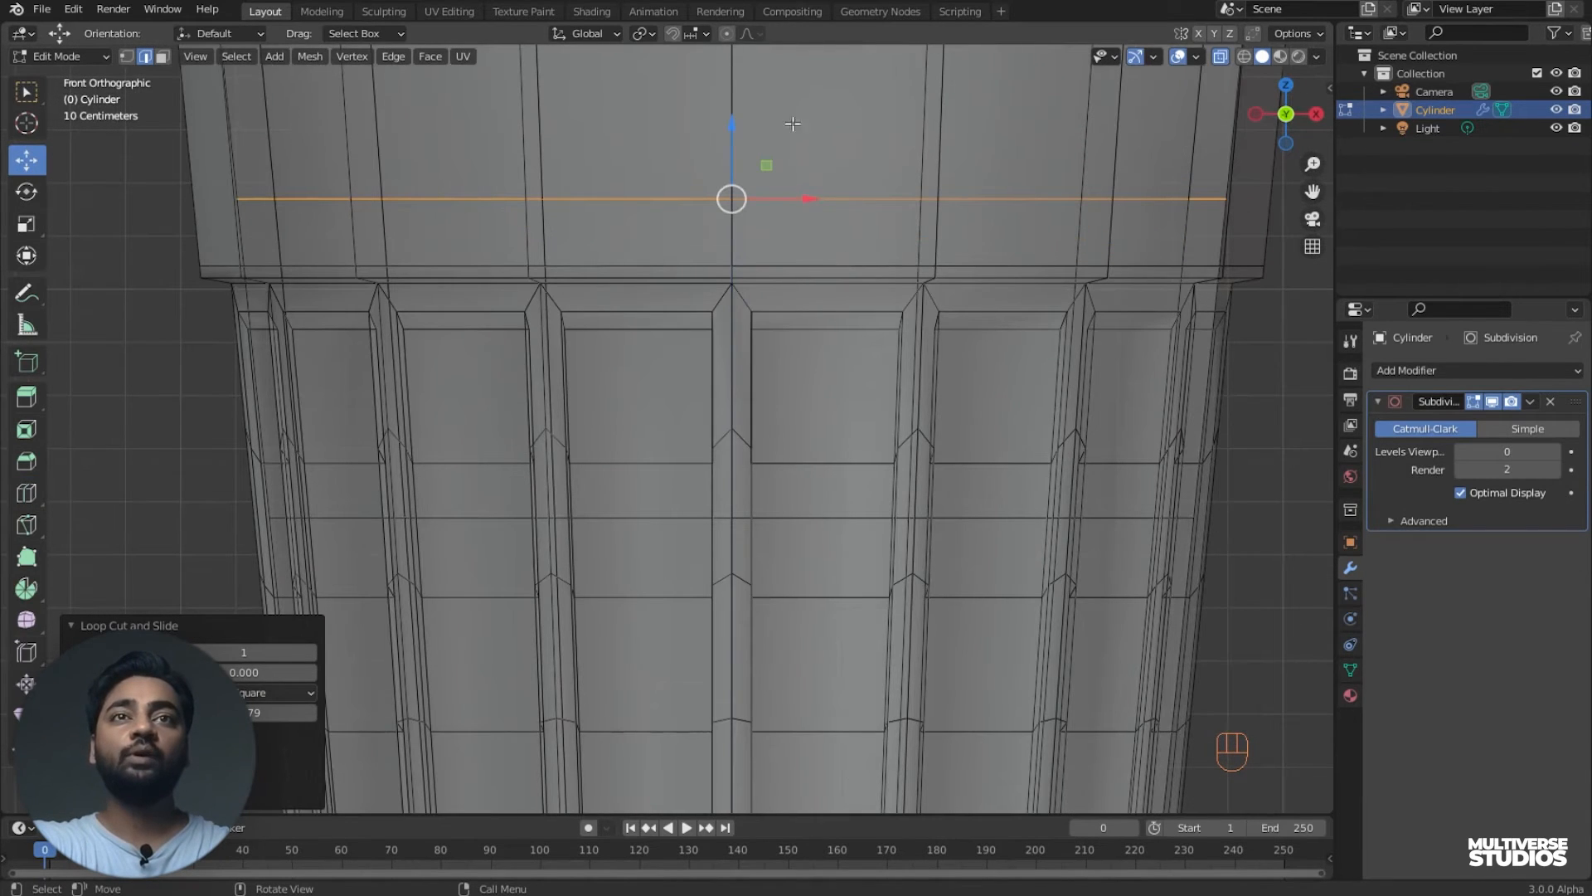
drag(731, 126, 750, 191)
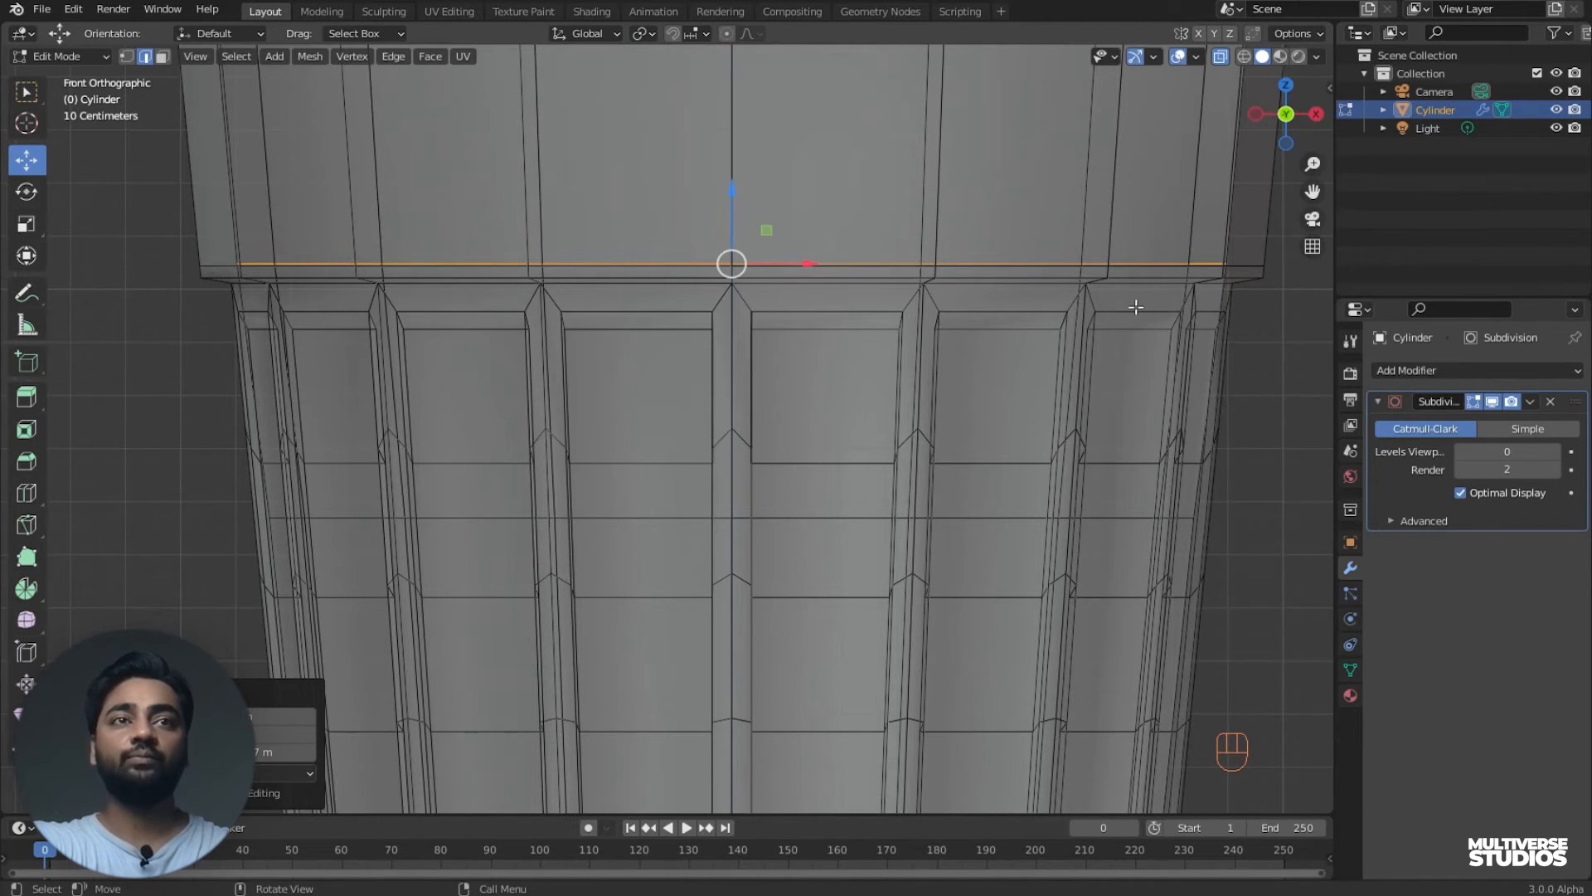
key(s)
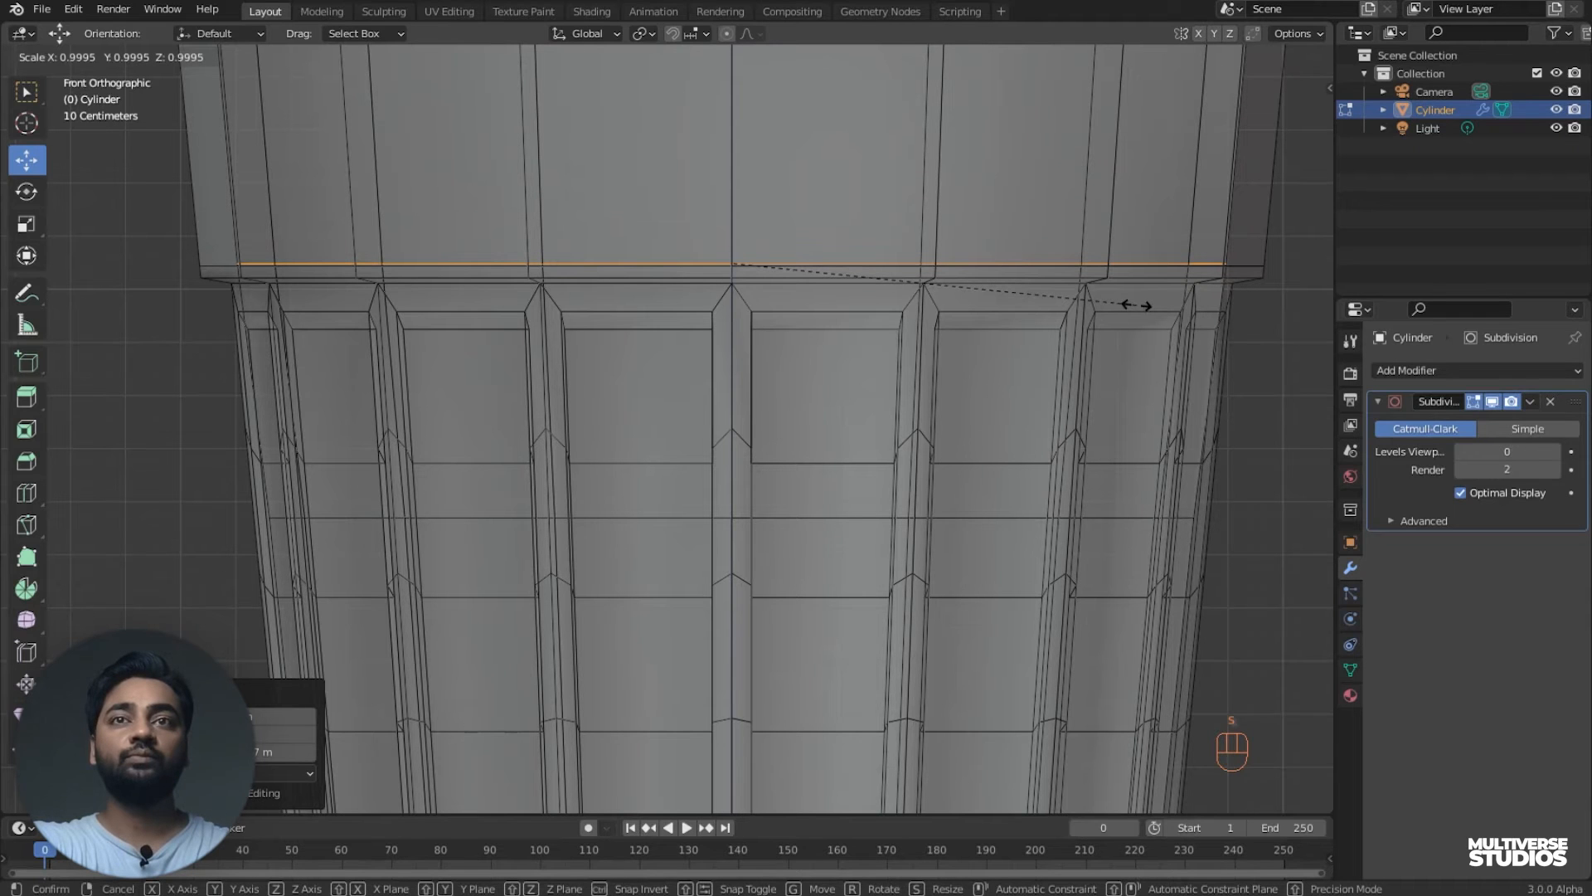
click(1128, 299)
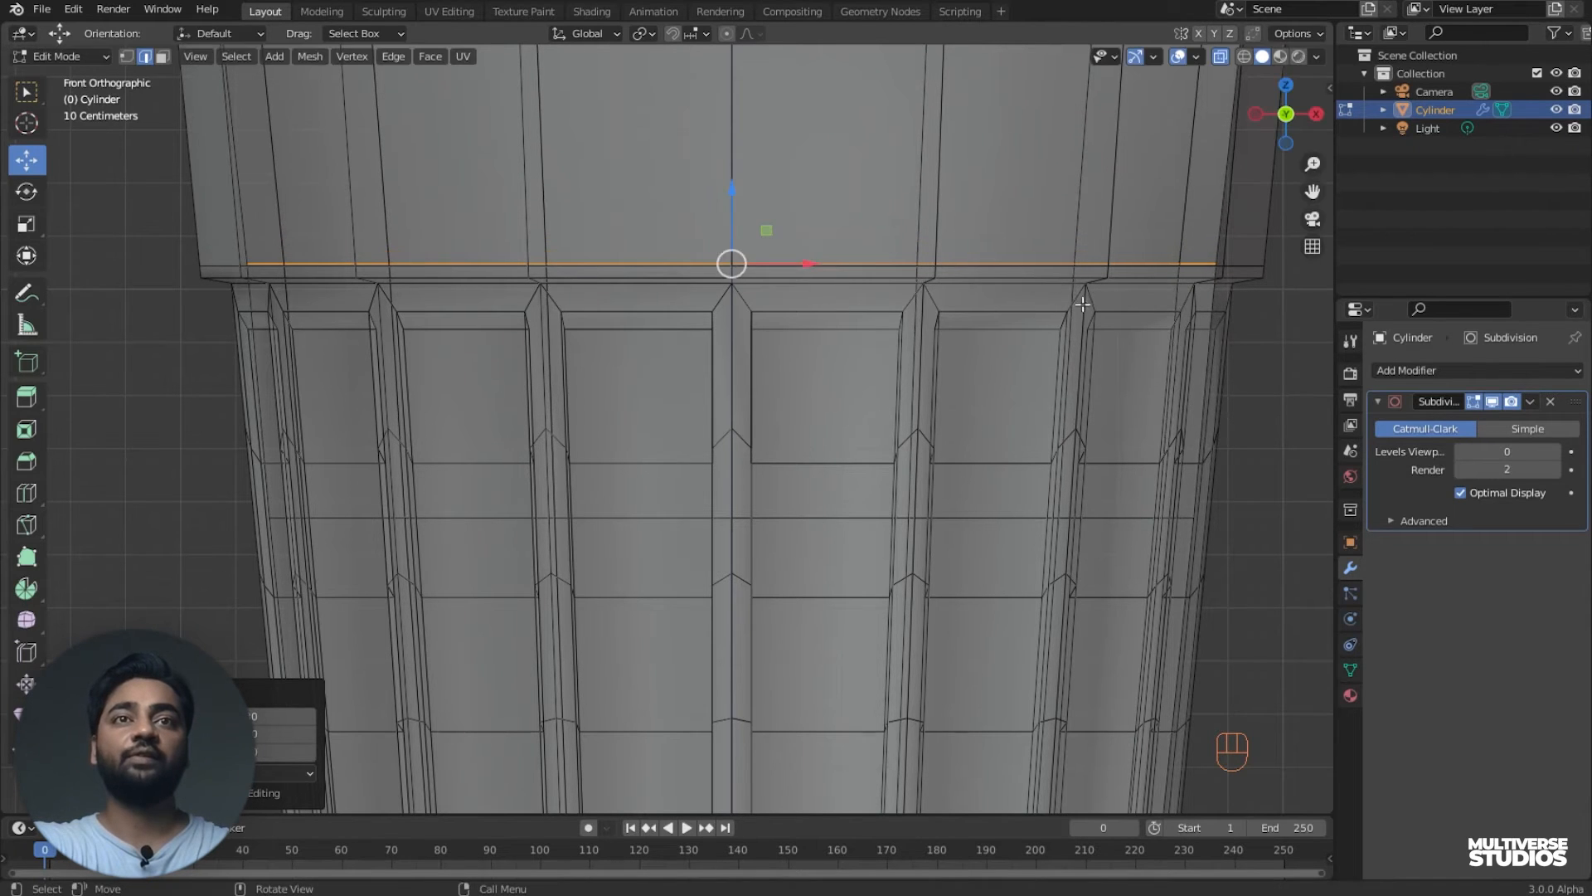
- Turn X-ray off, look over the inner wall's loops from above and save the file
scroll(1041, 356, down, 3)
middle_drag(1042, 356, 1030, 430)
click(1220, 56)
scroll(824, 381, down, 4)
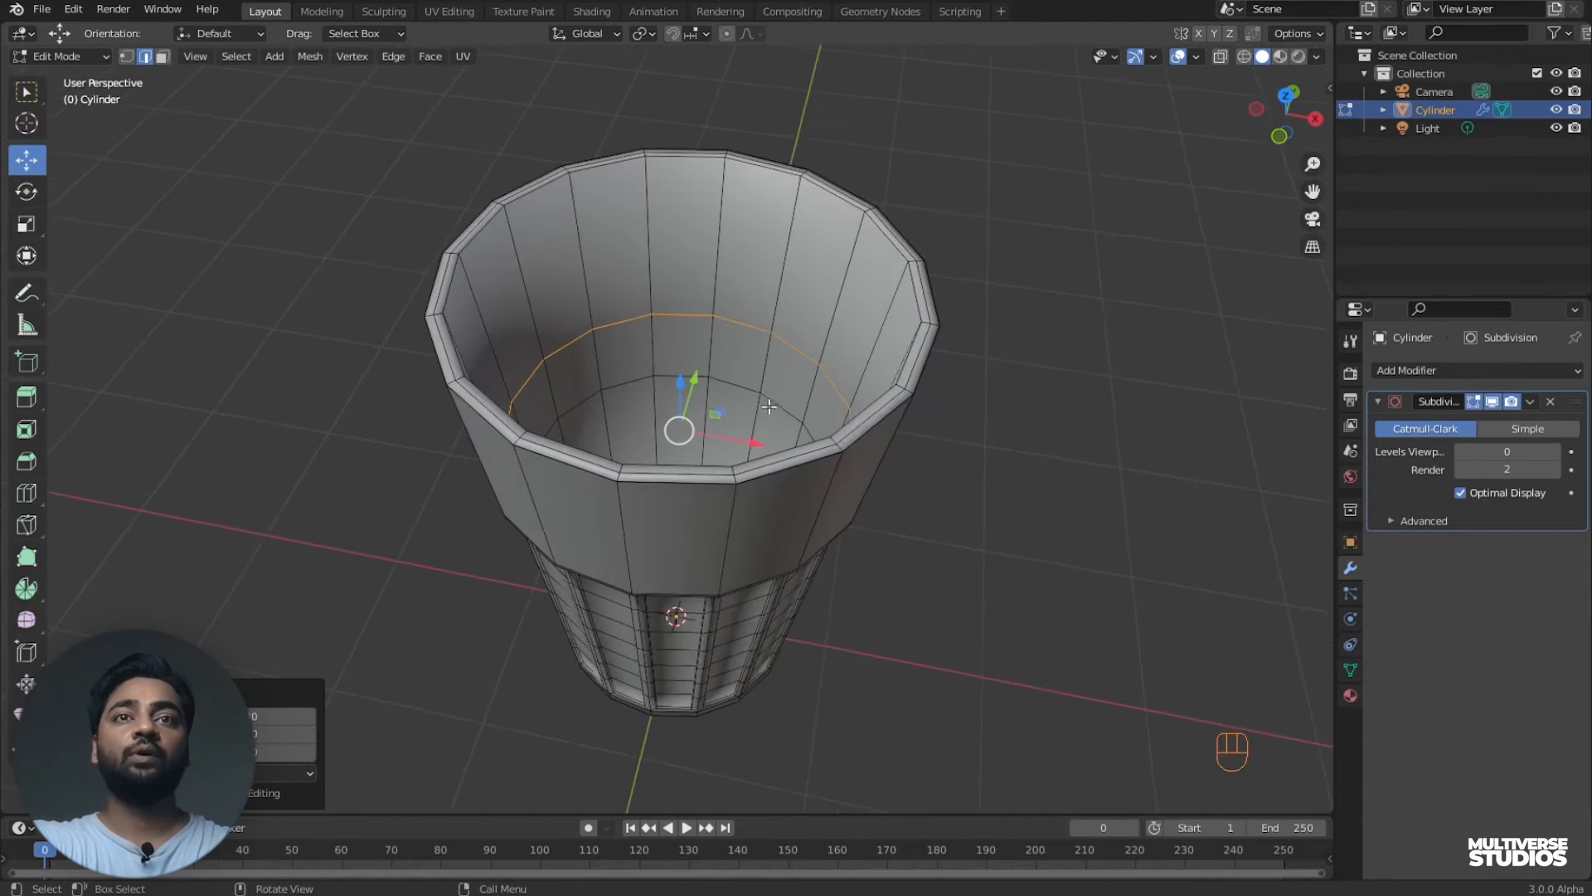
middle_drag(824, 382, 725, 481)
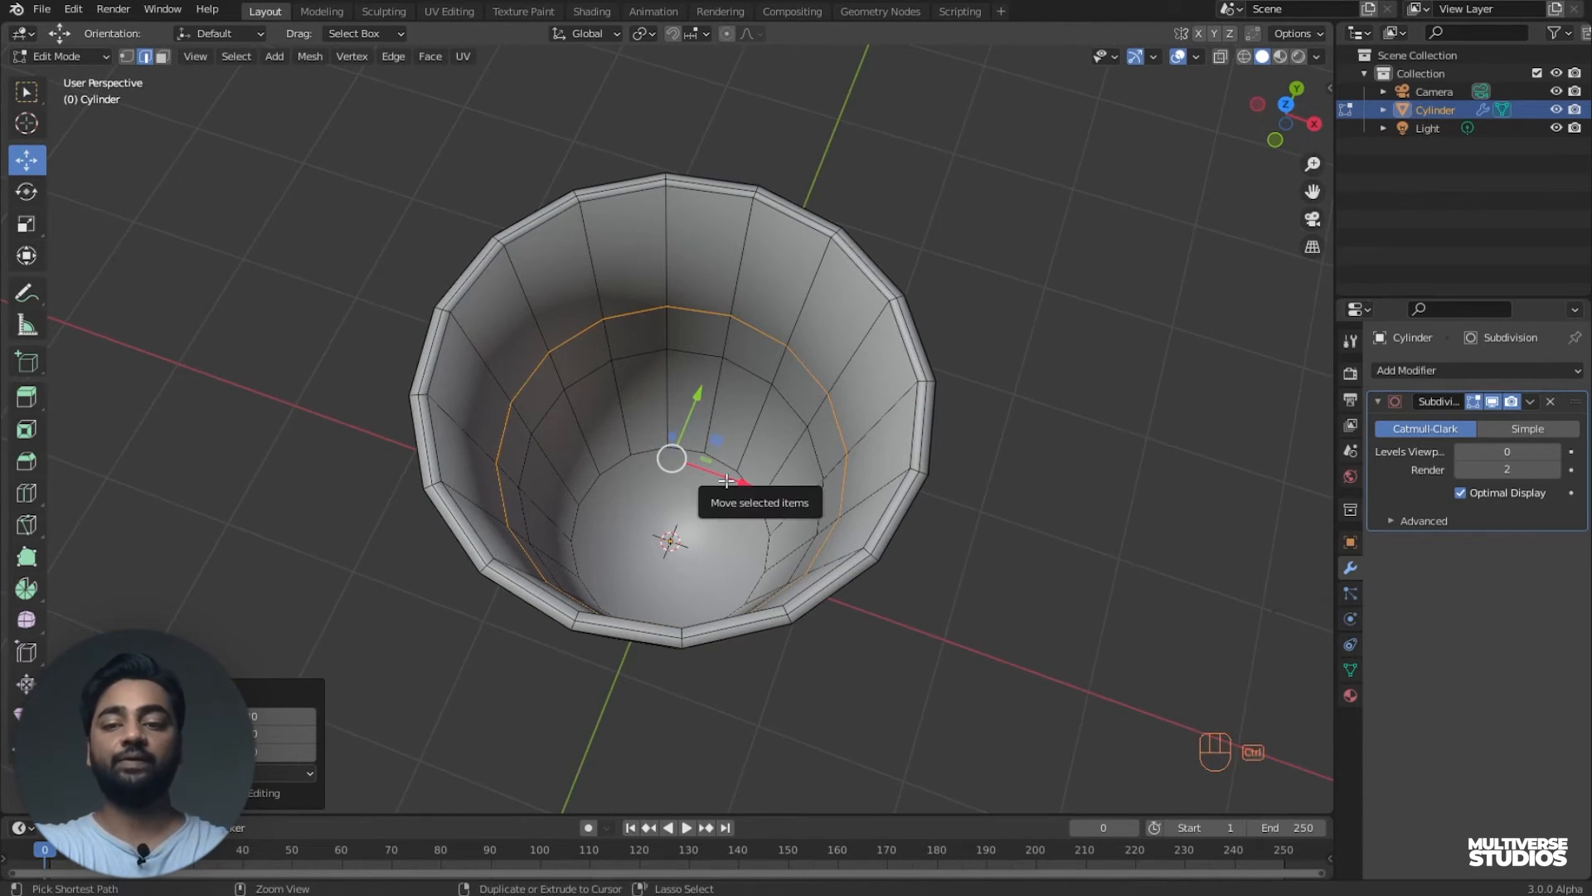
key(ctrl+s)
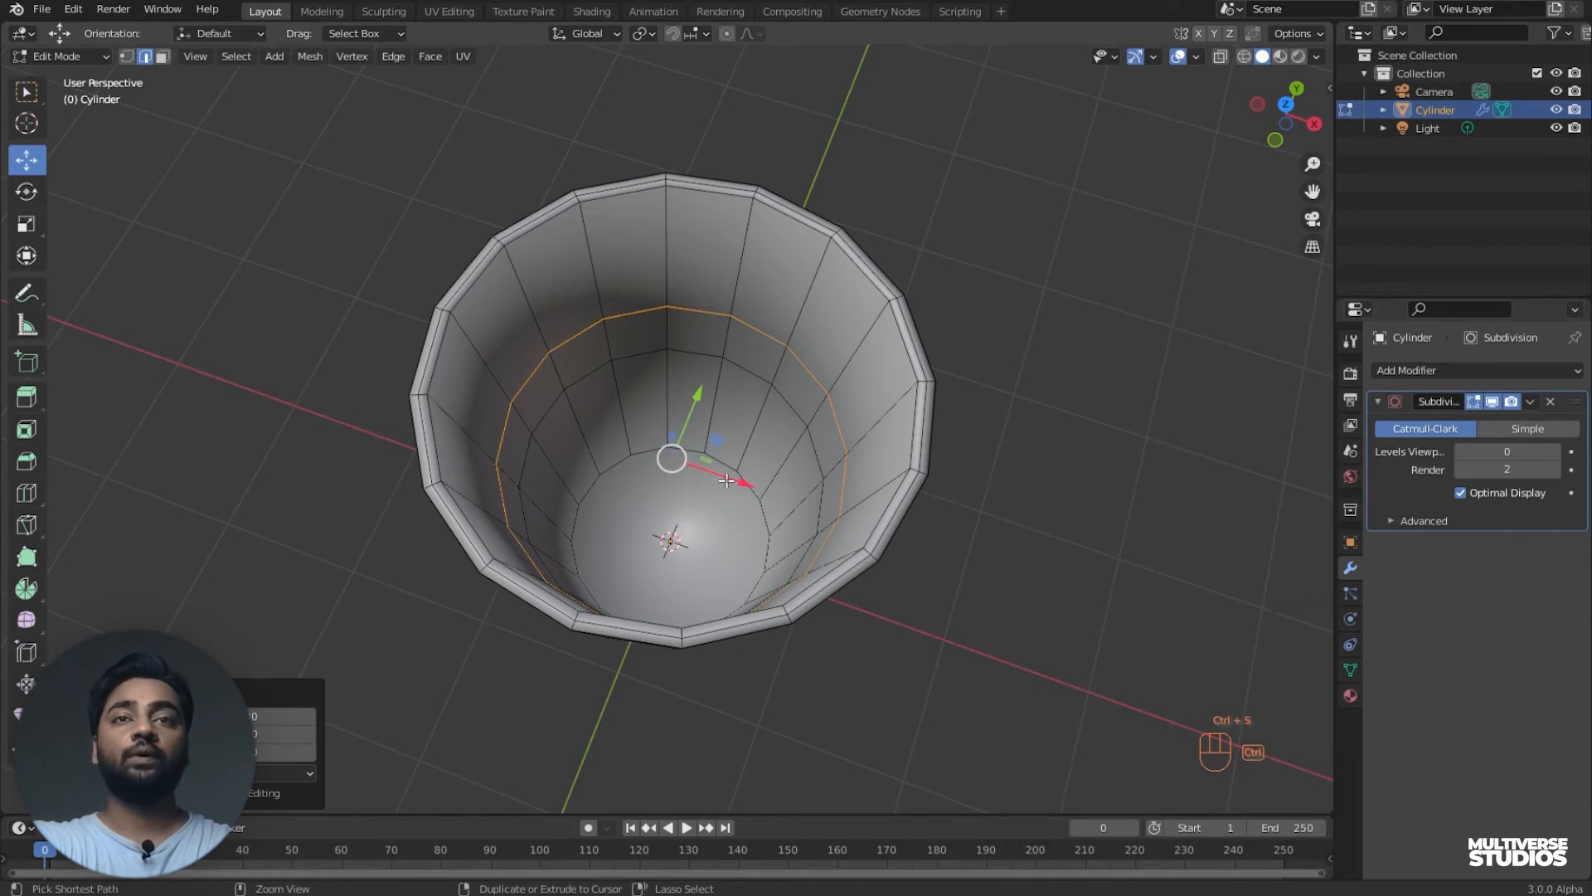
- In face select mode, select the lower face ring of the glass's inner wall together with the inner floor face
middle_drag(987, 441, 994, 403)
middle_drag(792, 449, 792, 438)
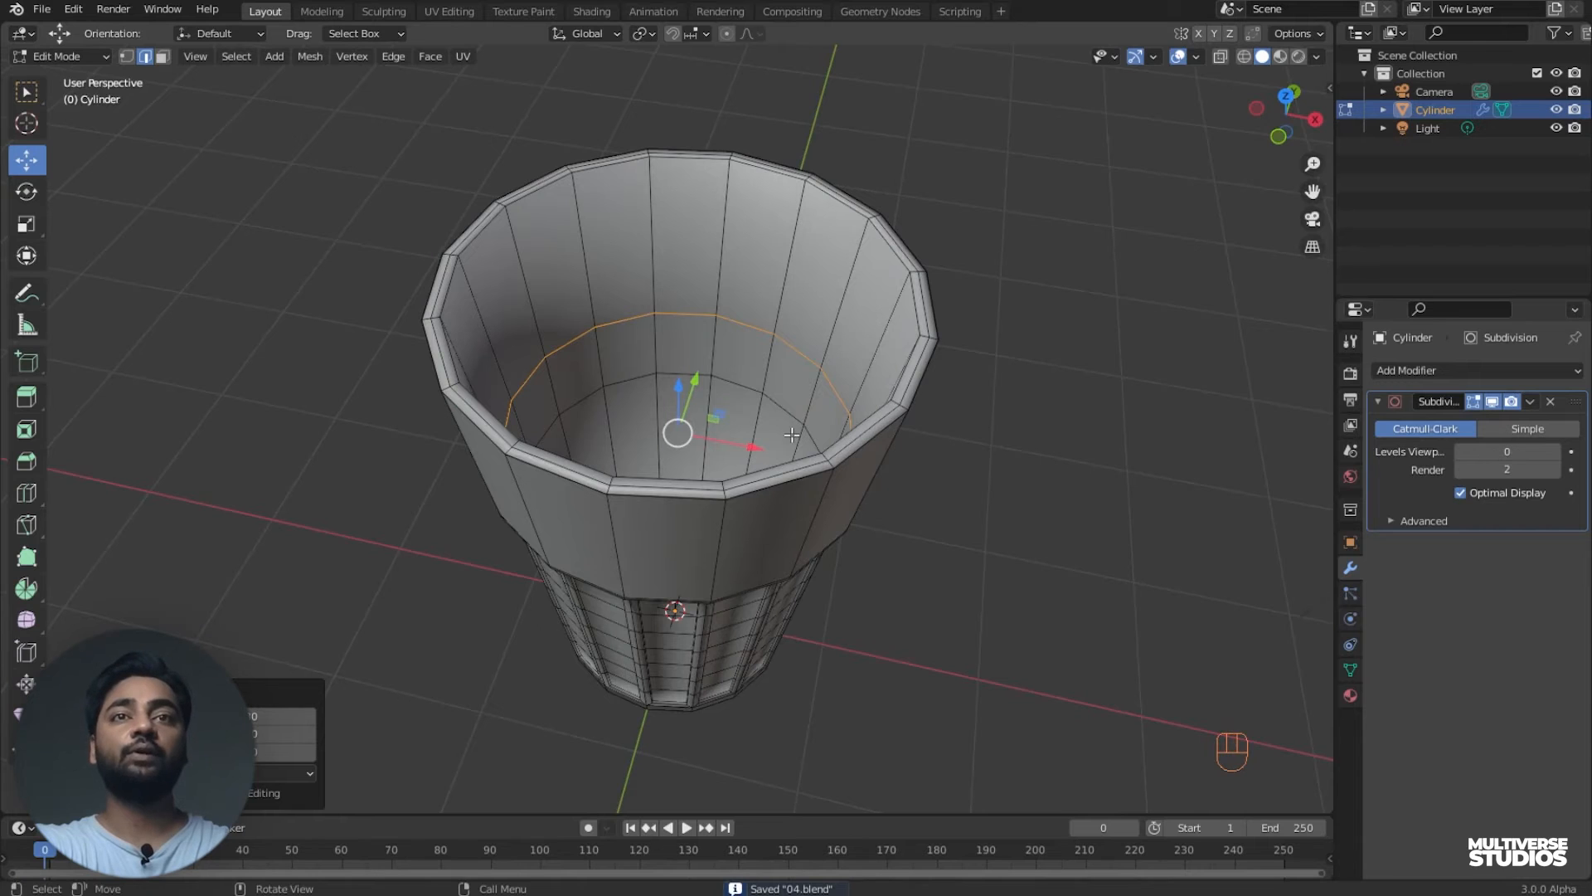
click(28, 91)
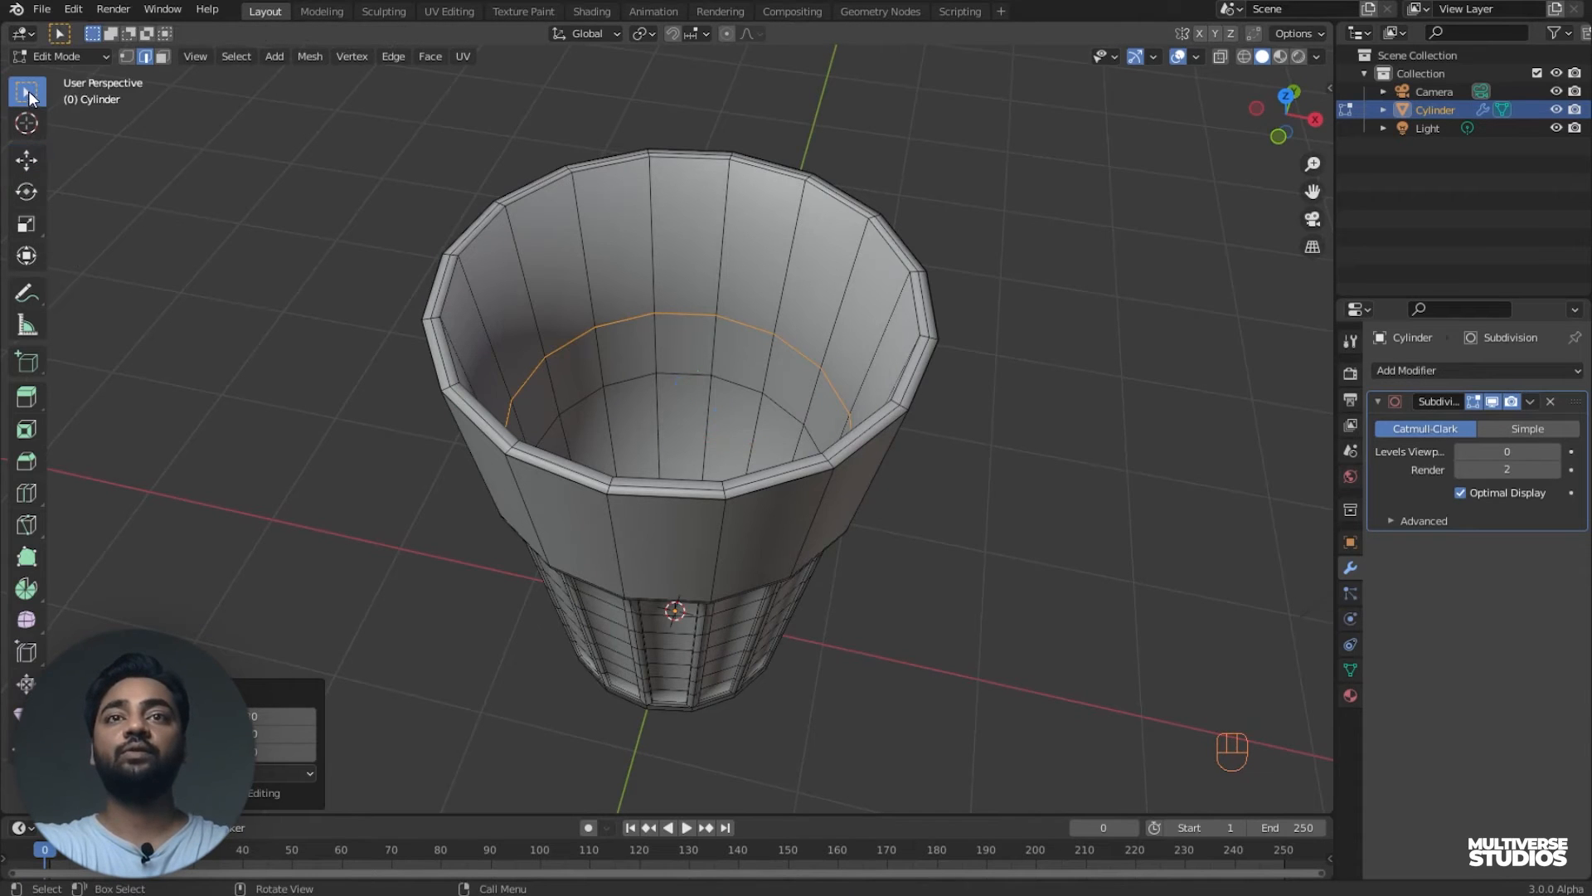
middle_drag(803, 419, 699, 397)
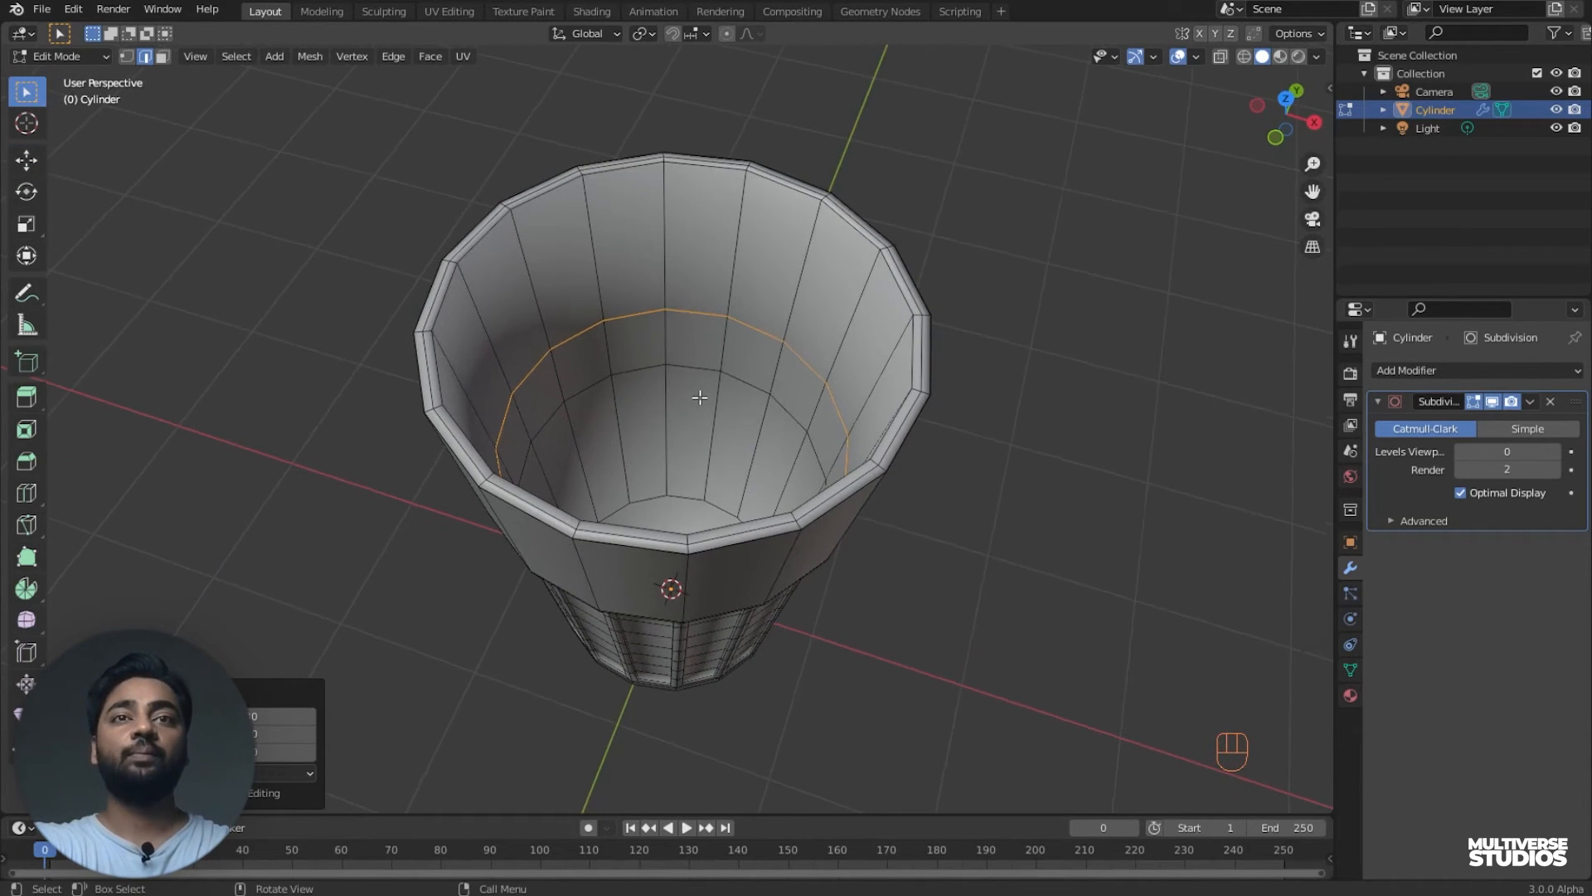
click(699, 397)
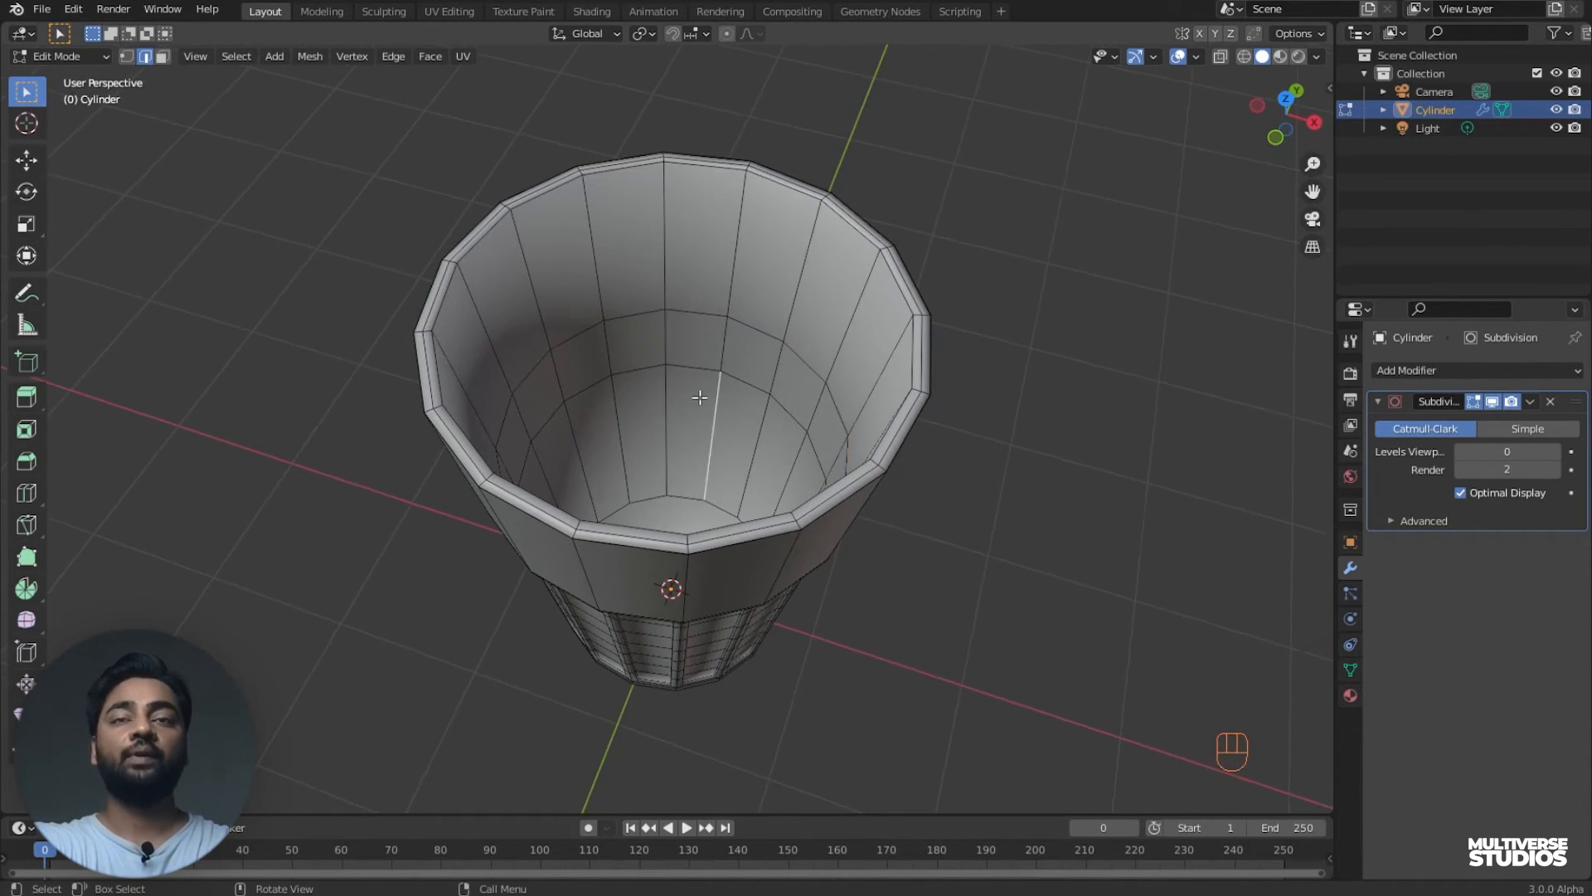
click(163, 56)
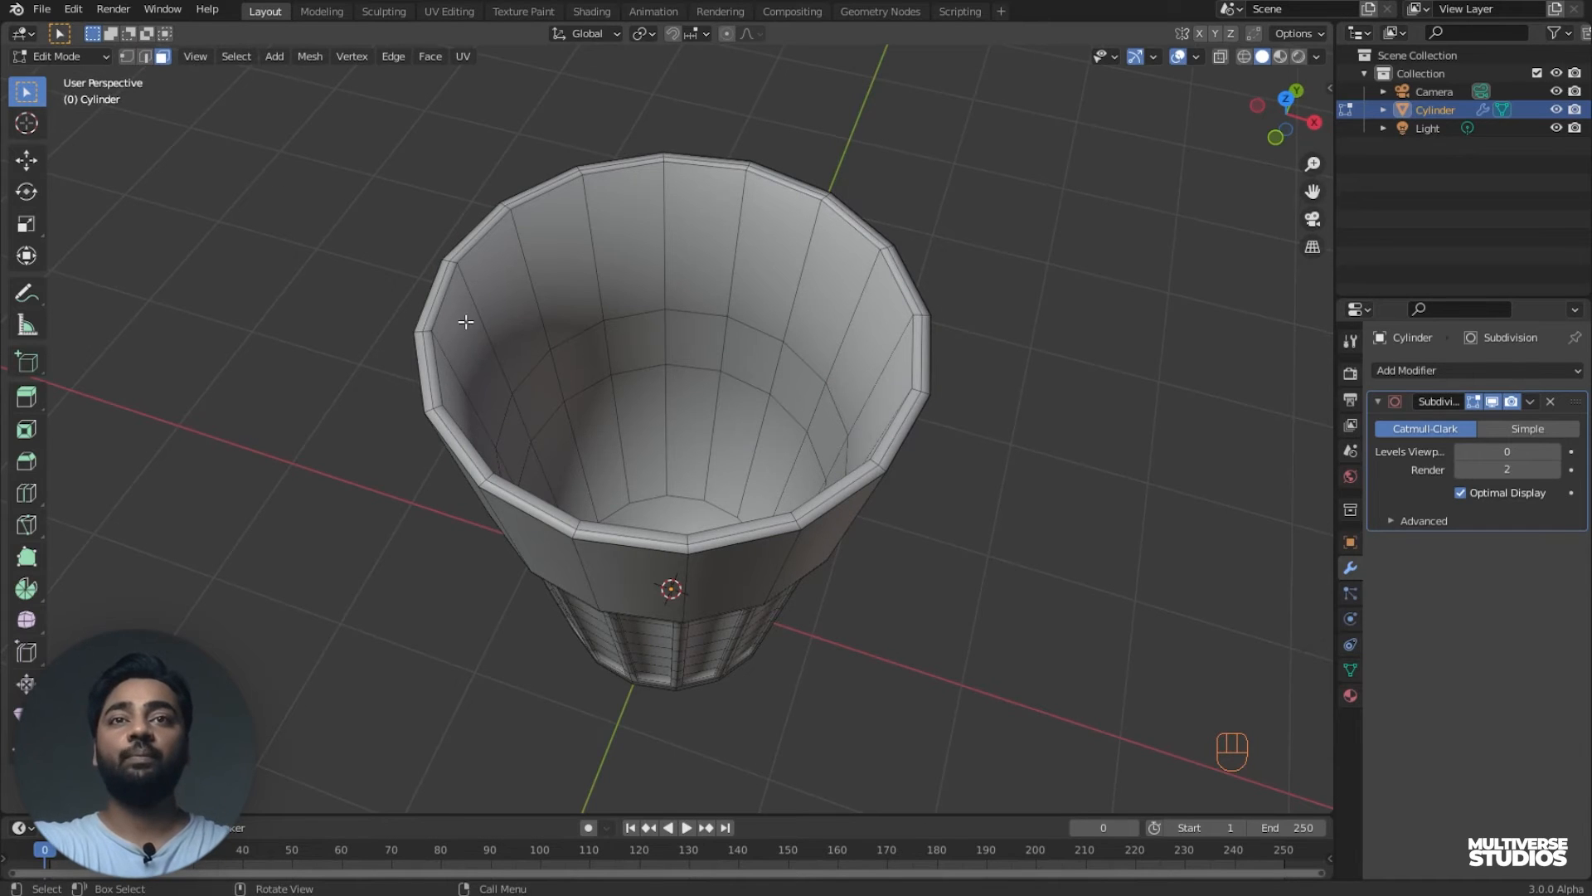
key(alt)
alt+click(694, 413)
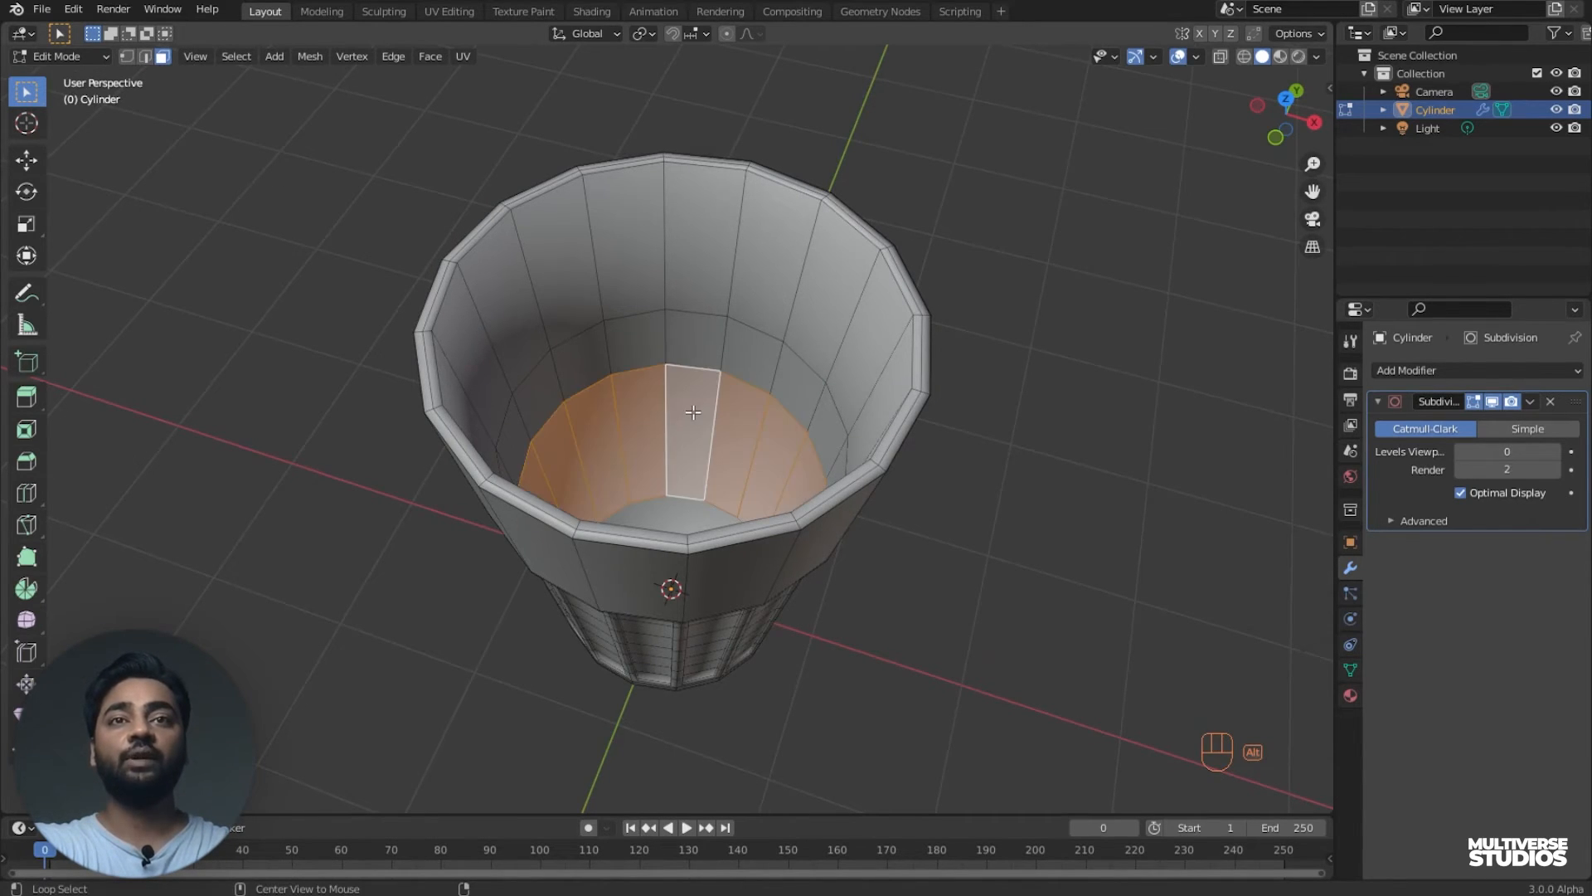
middle_drag(693, 412, 689, 458)
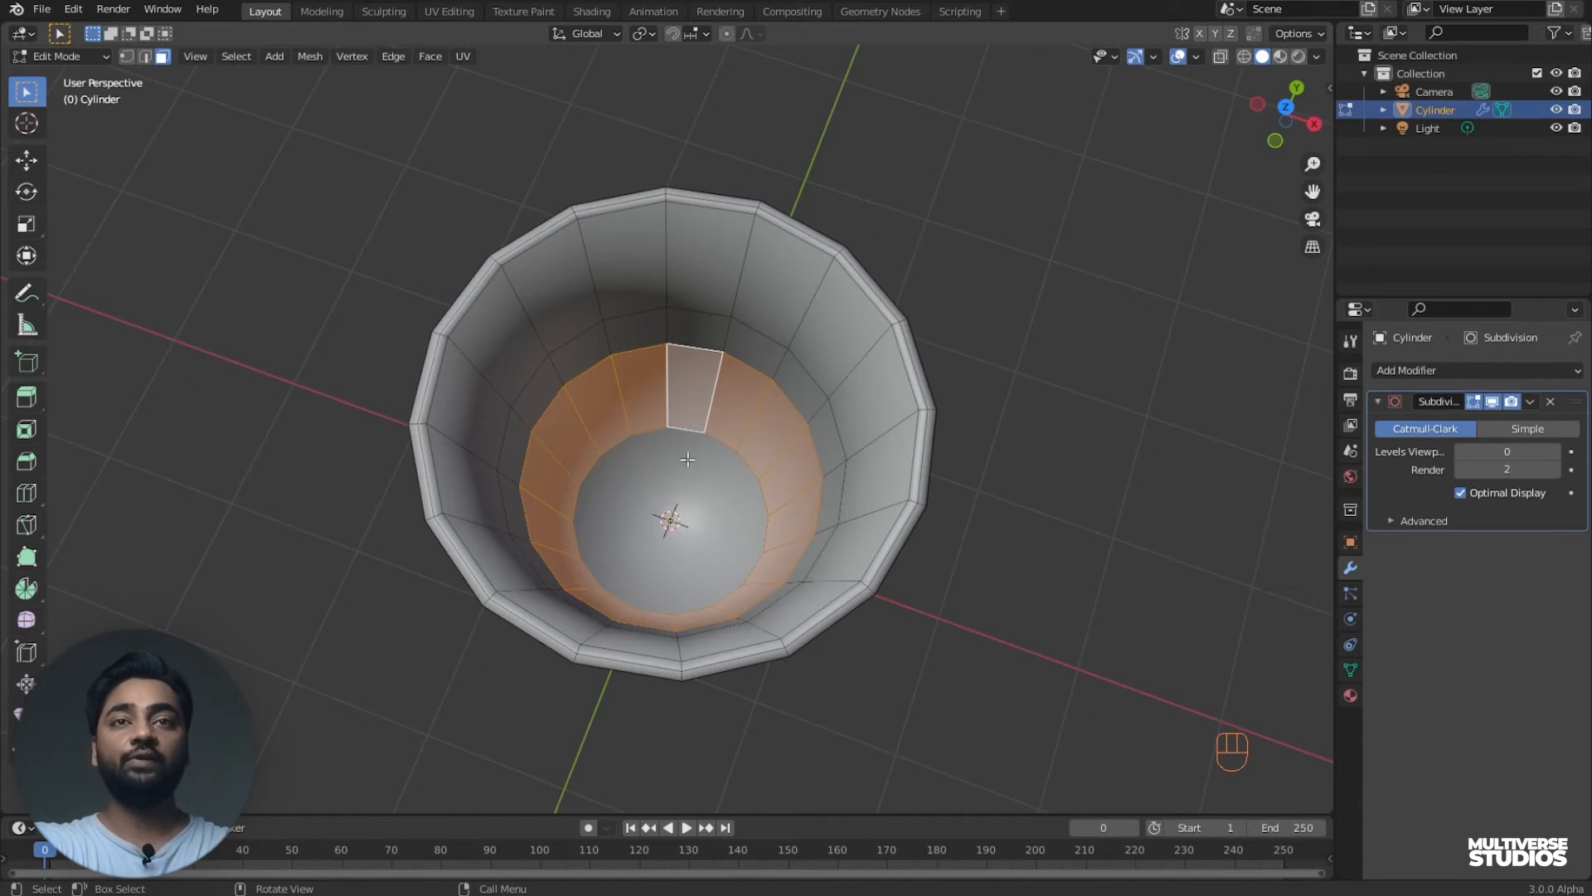
shift+click(649, 475)
middle_drag(650, 475, 758, 414)
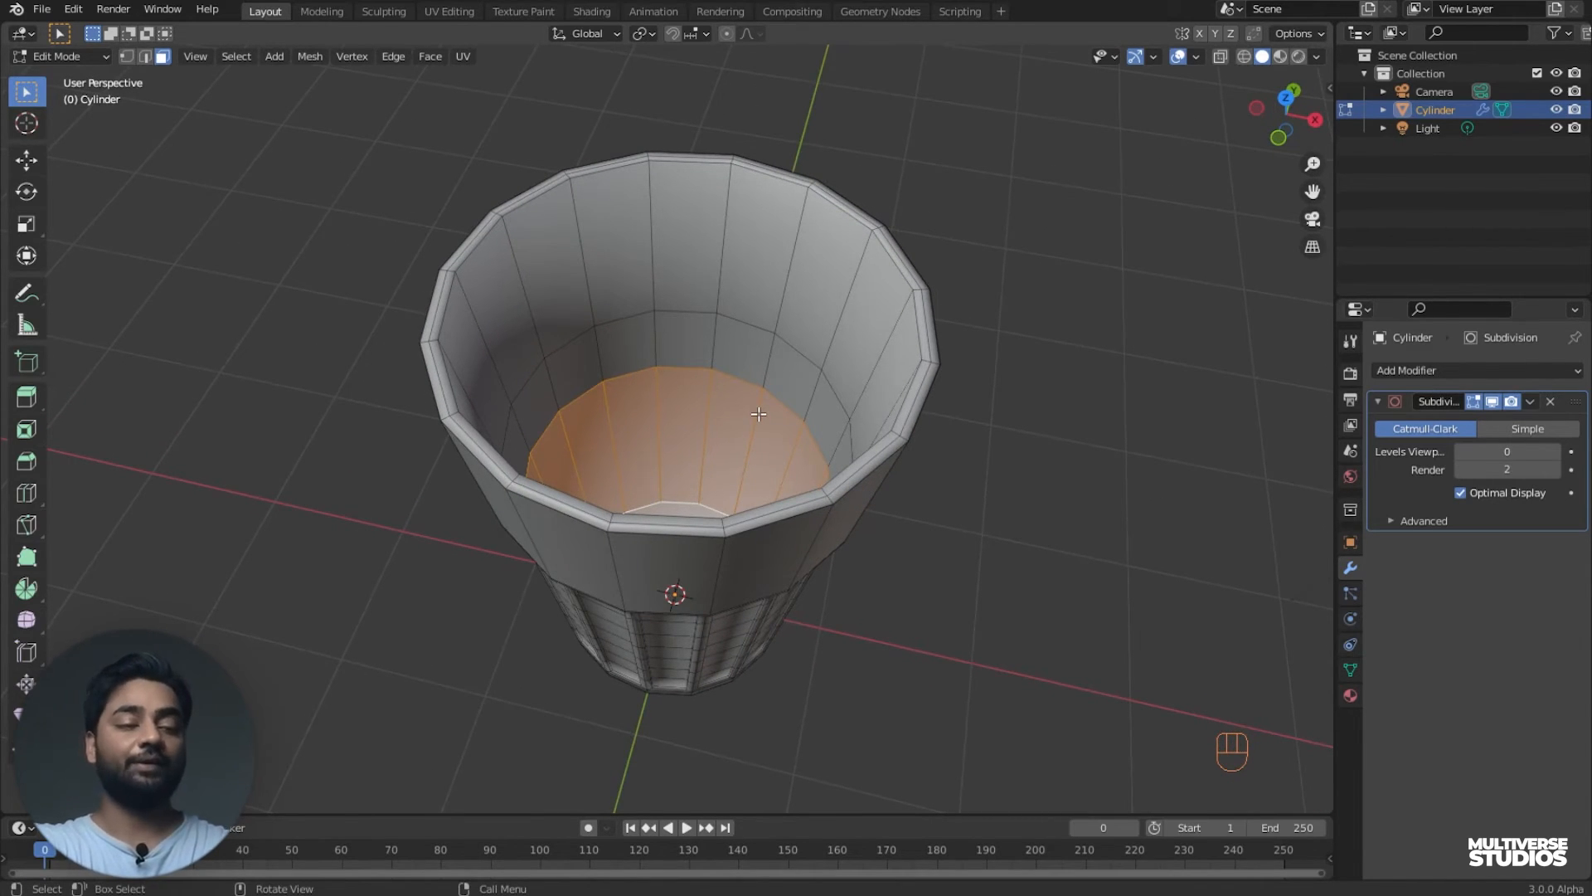
- In front view with X-ray on, duplicate the selected inner faces, place the copy about 2.09 m higher and save the file
key(KP_1)
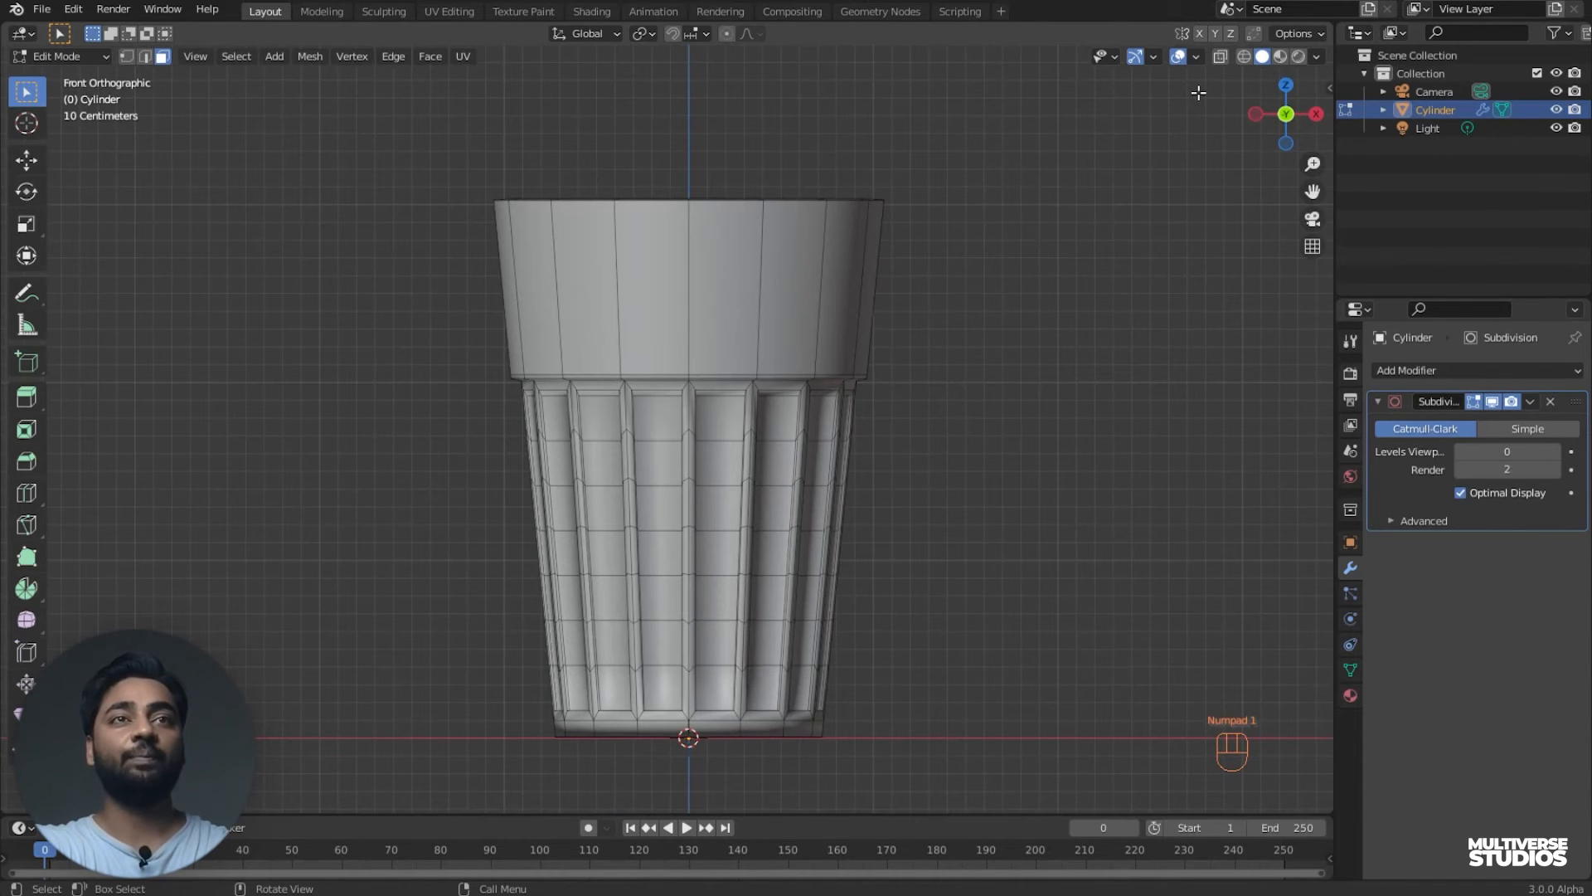
scroll(1043, 267, down, 2)
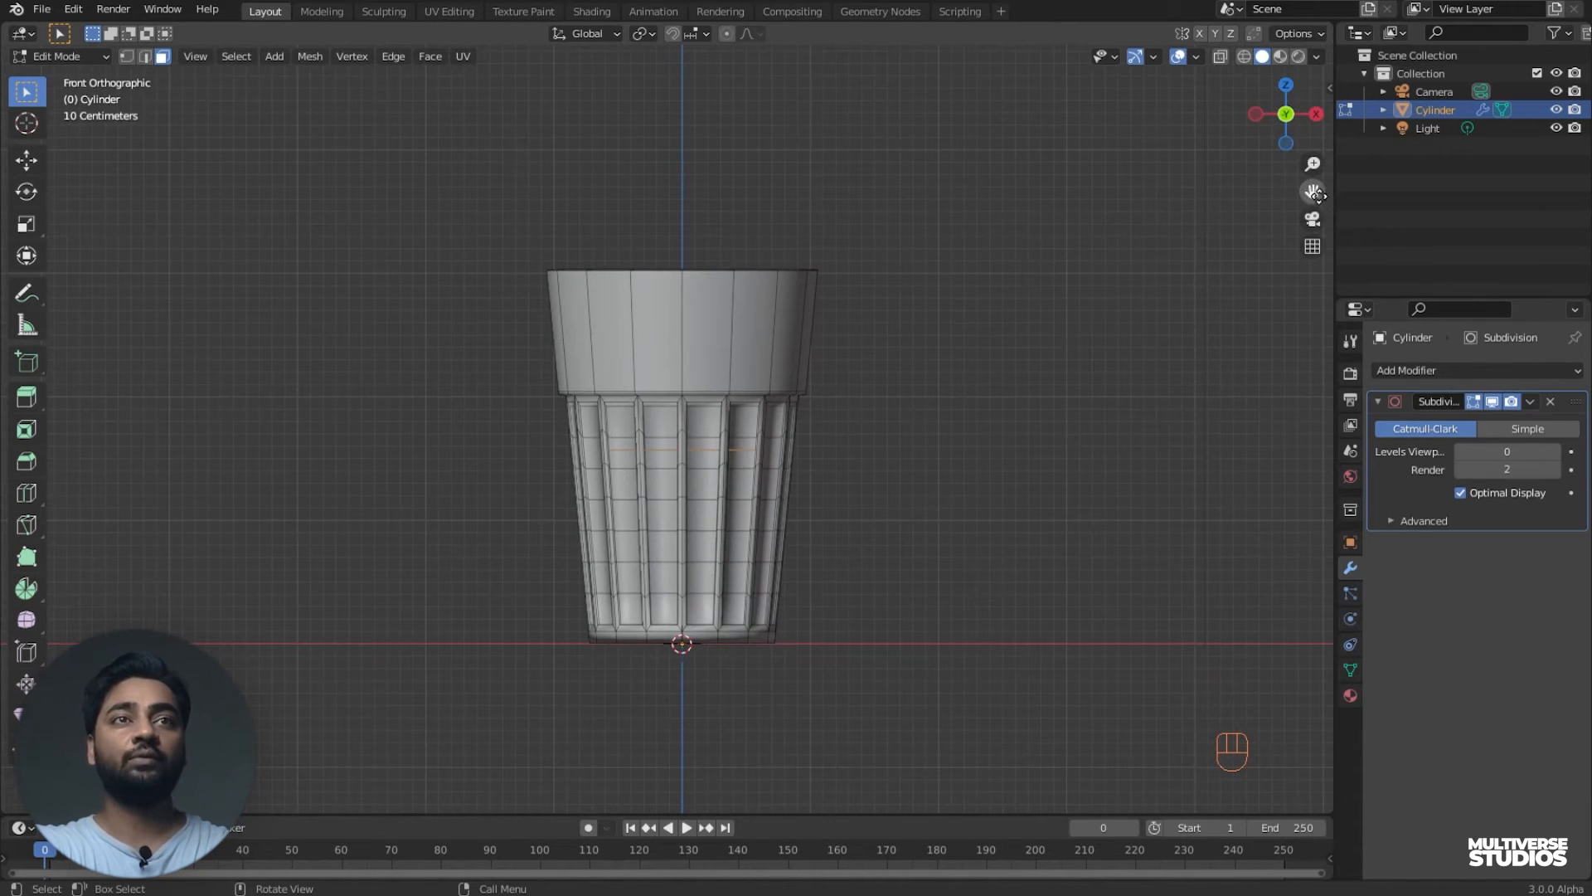
drag(1311, 191, 1306, 271)
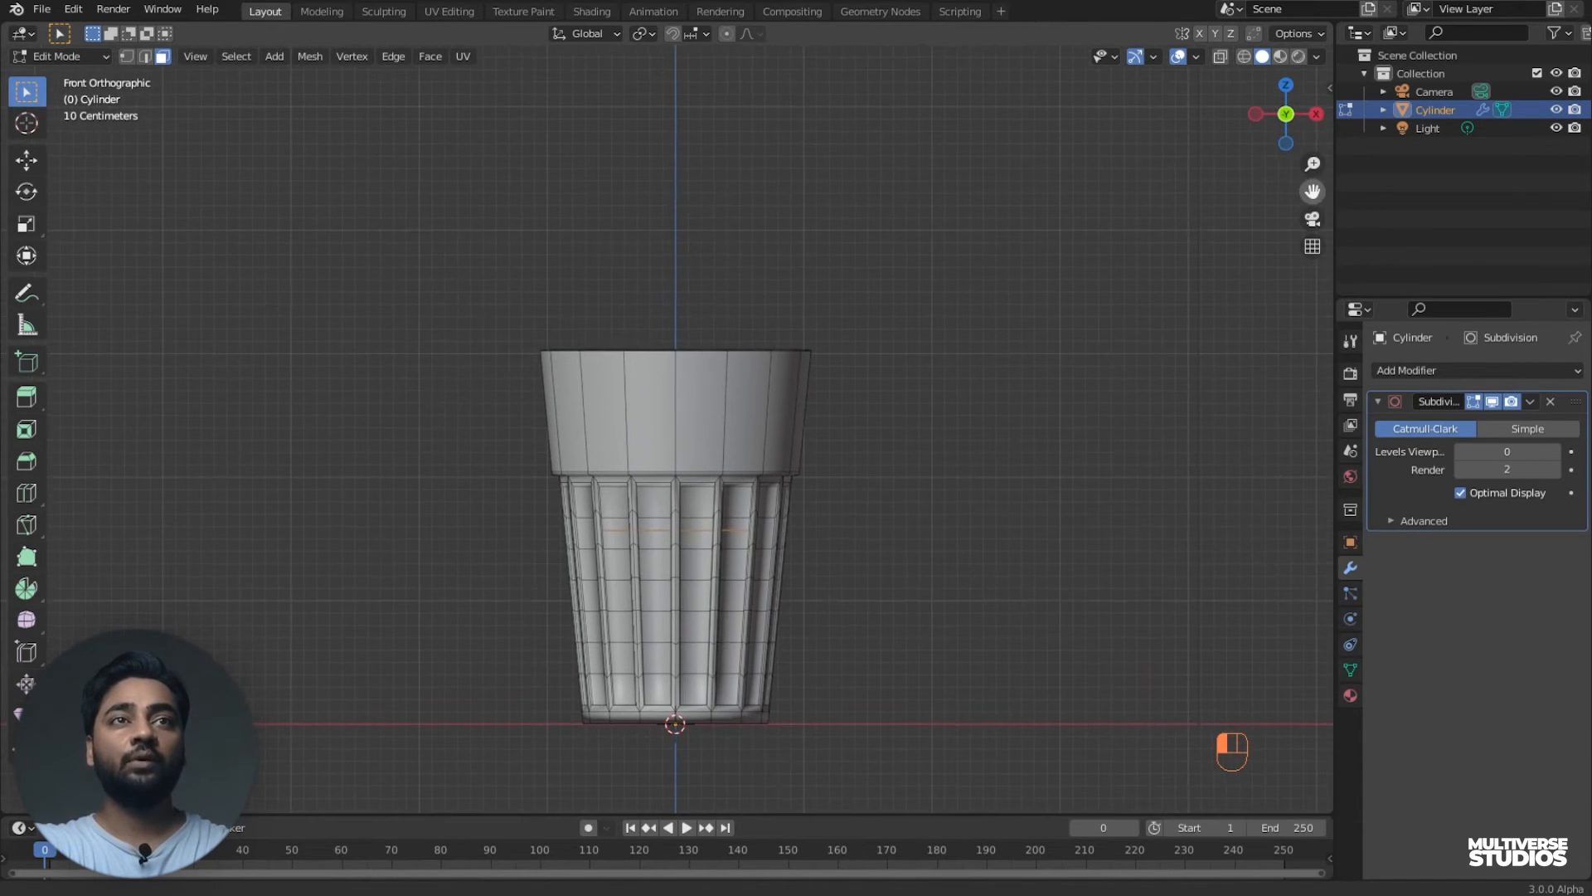
click(1221, 56)
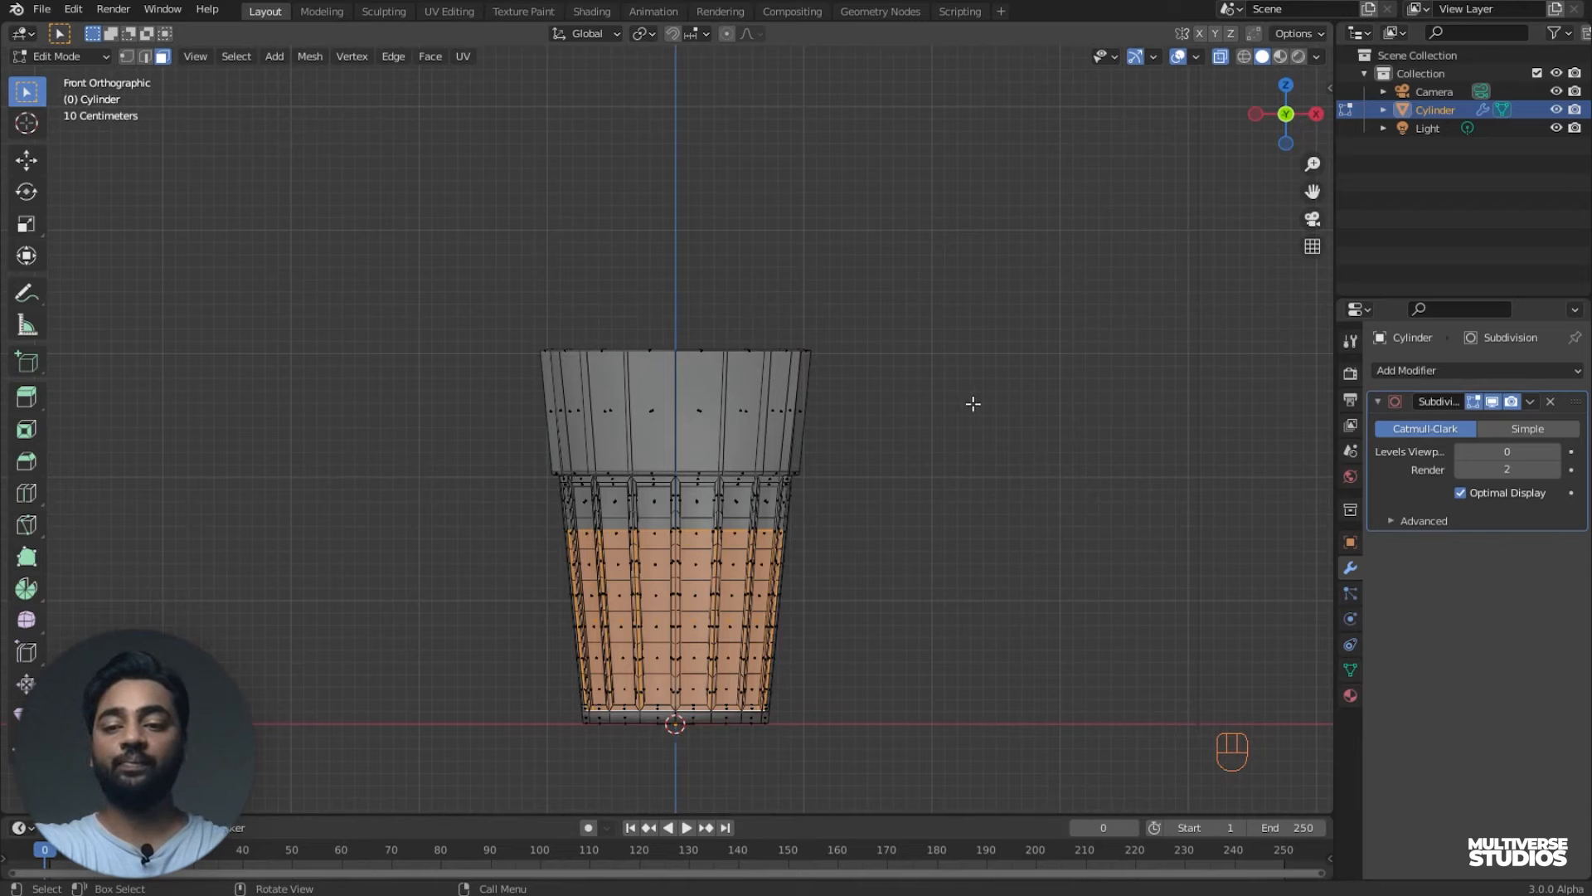
key(ctrl+s)
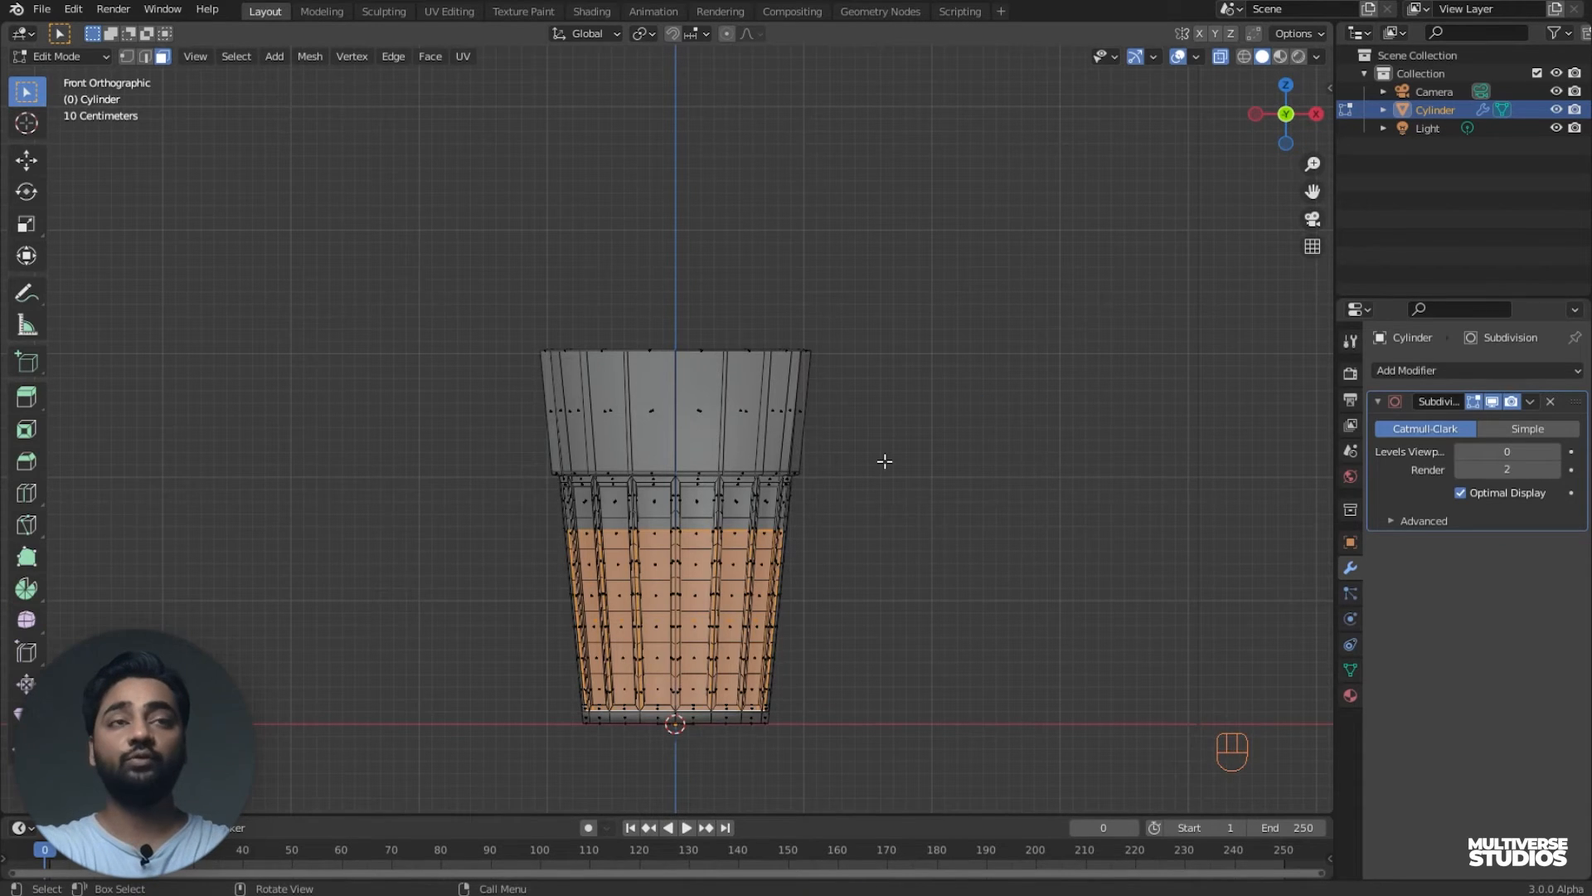
key(shift)
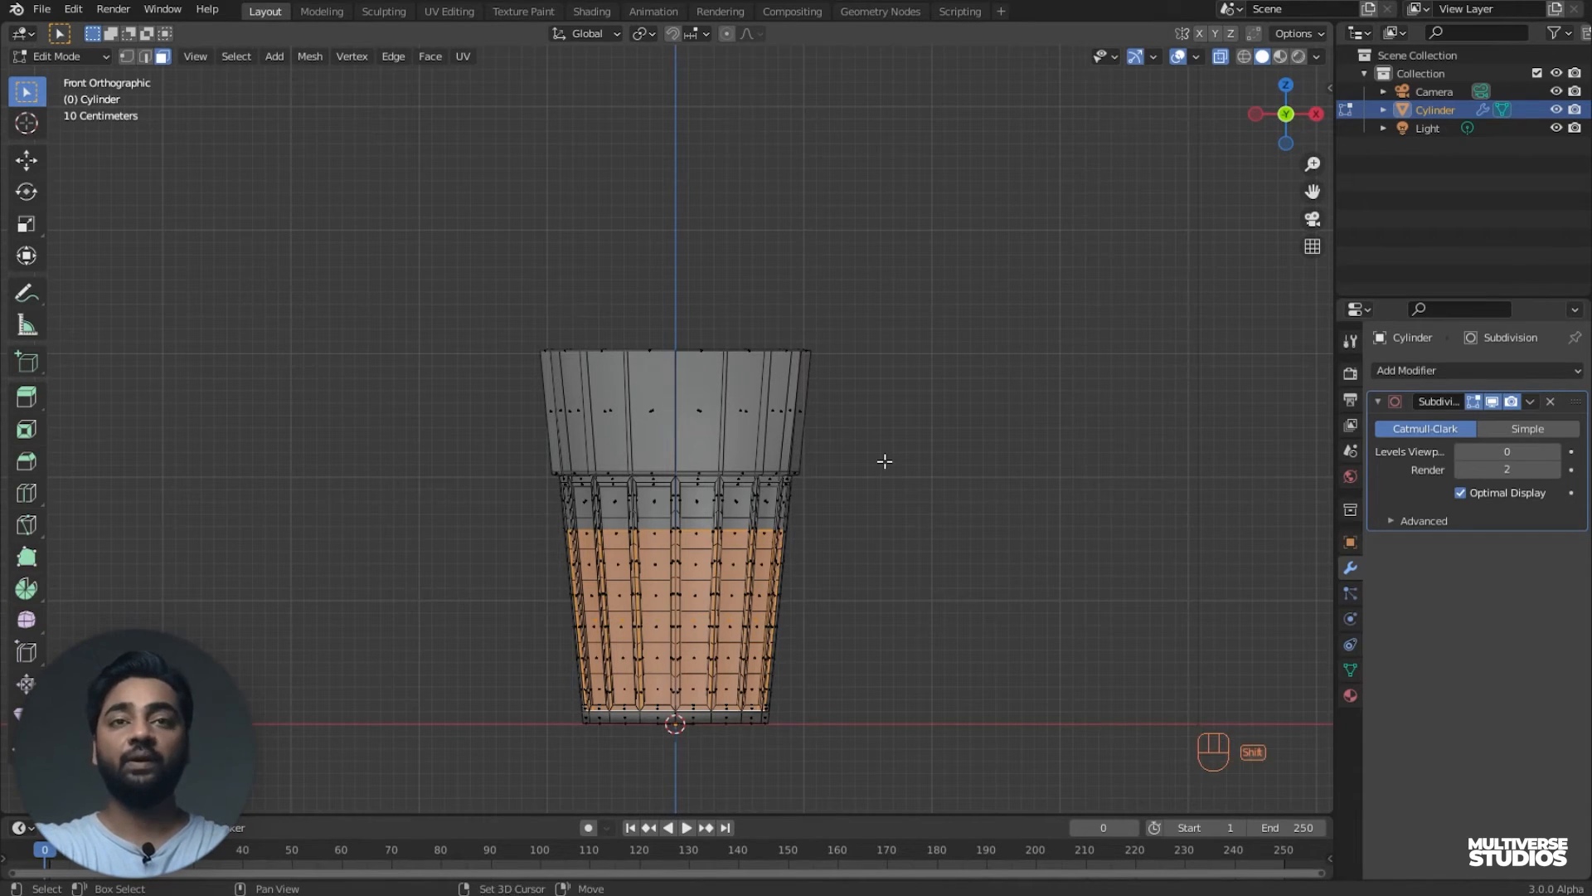
key(shift+d)
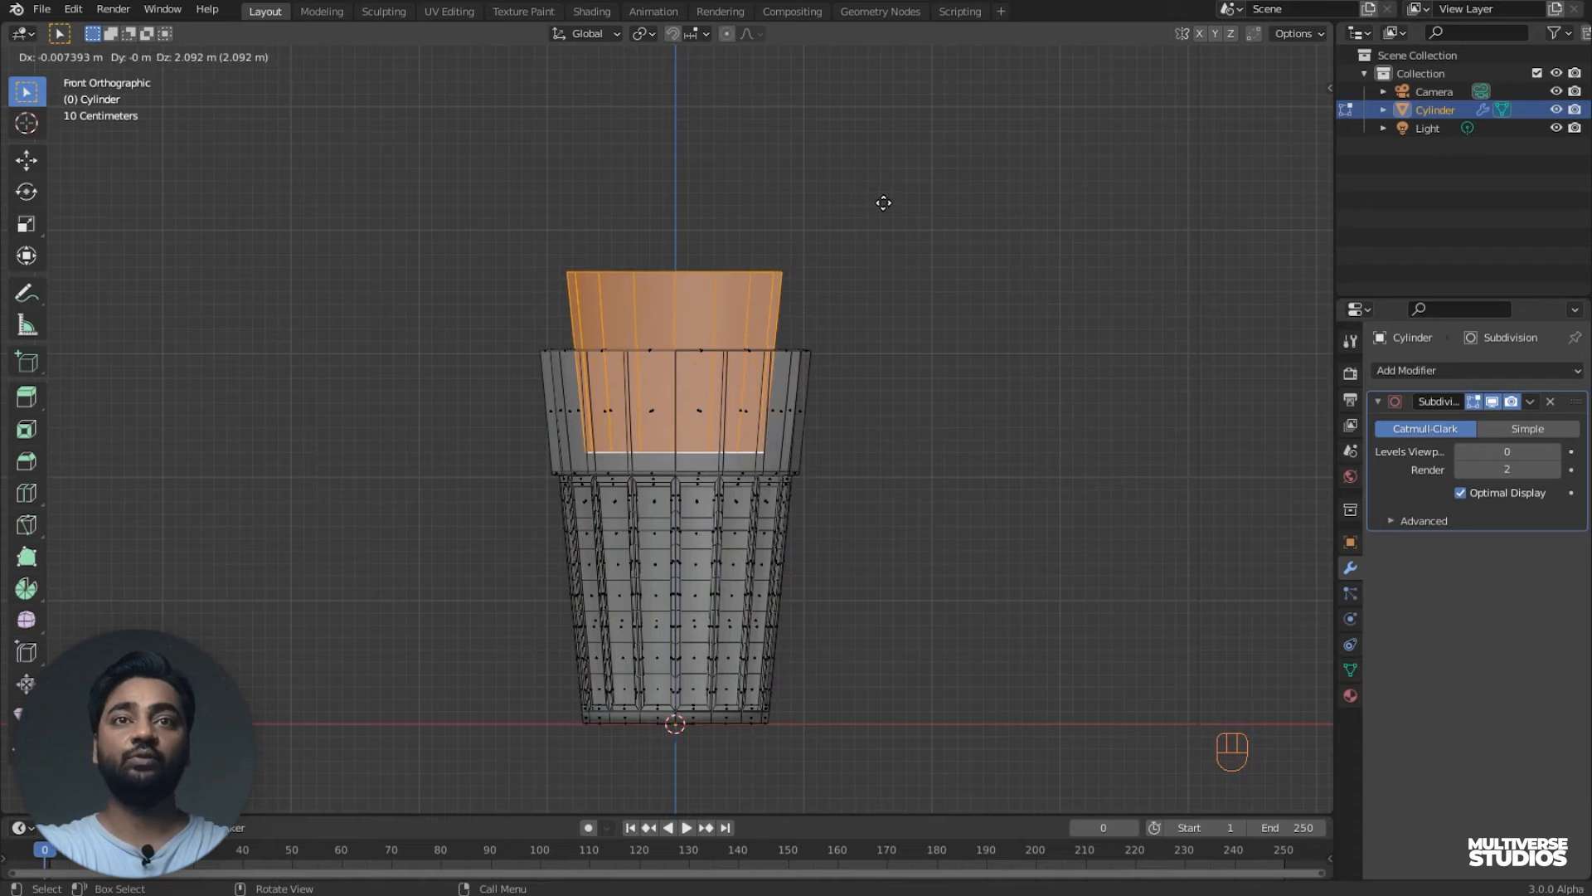
click(883, 203)
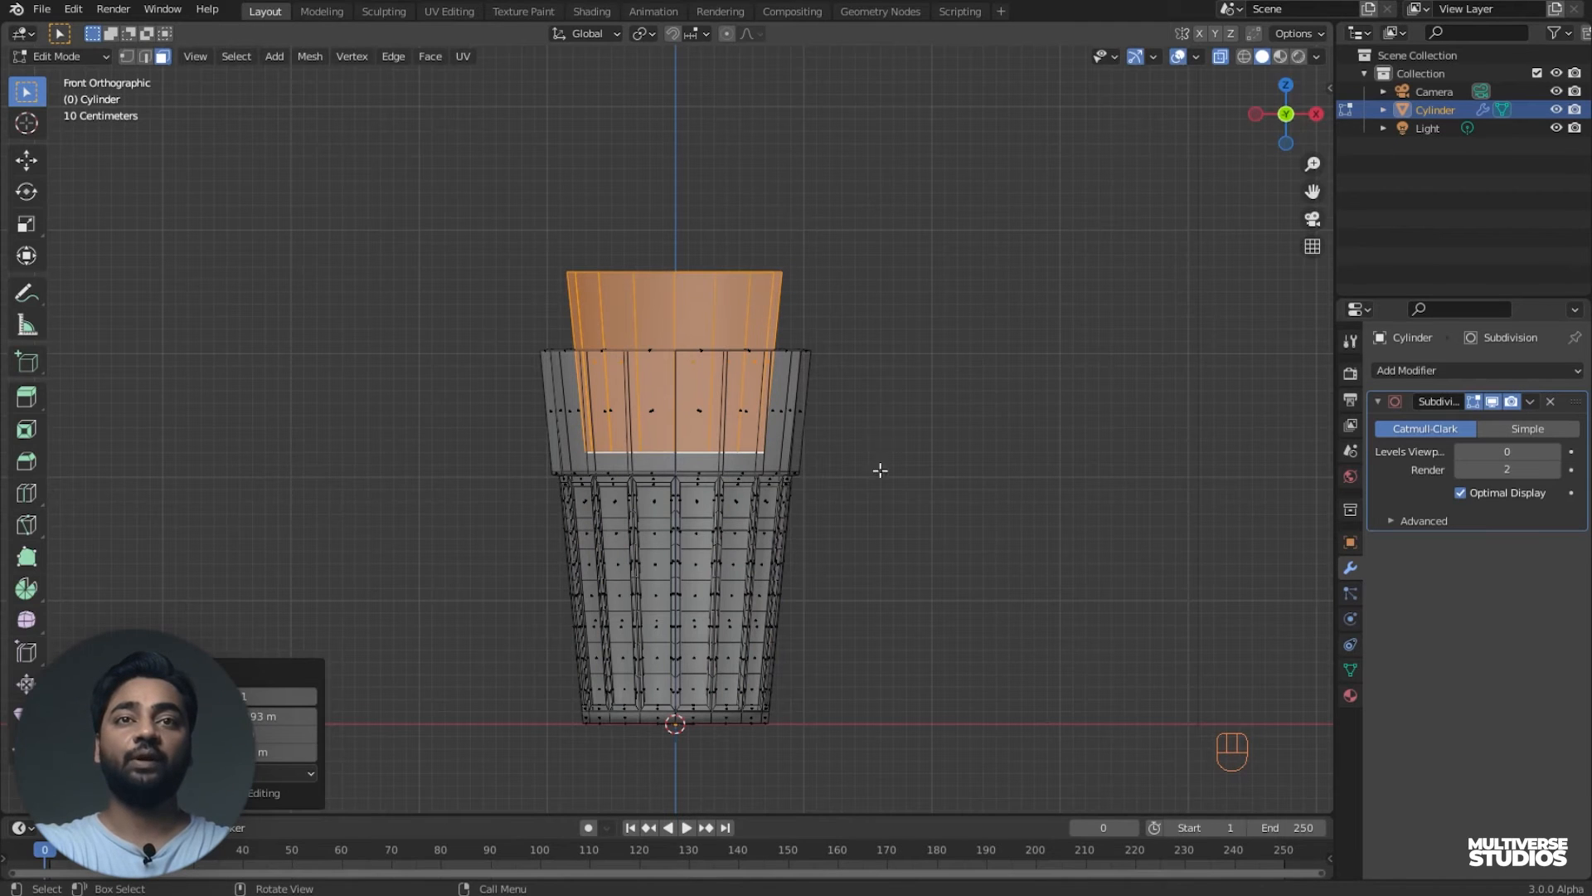
middle_drag(879, 465, 842, 412)
key(ctrl+s)
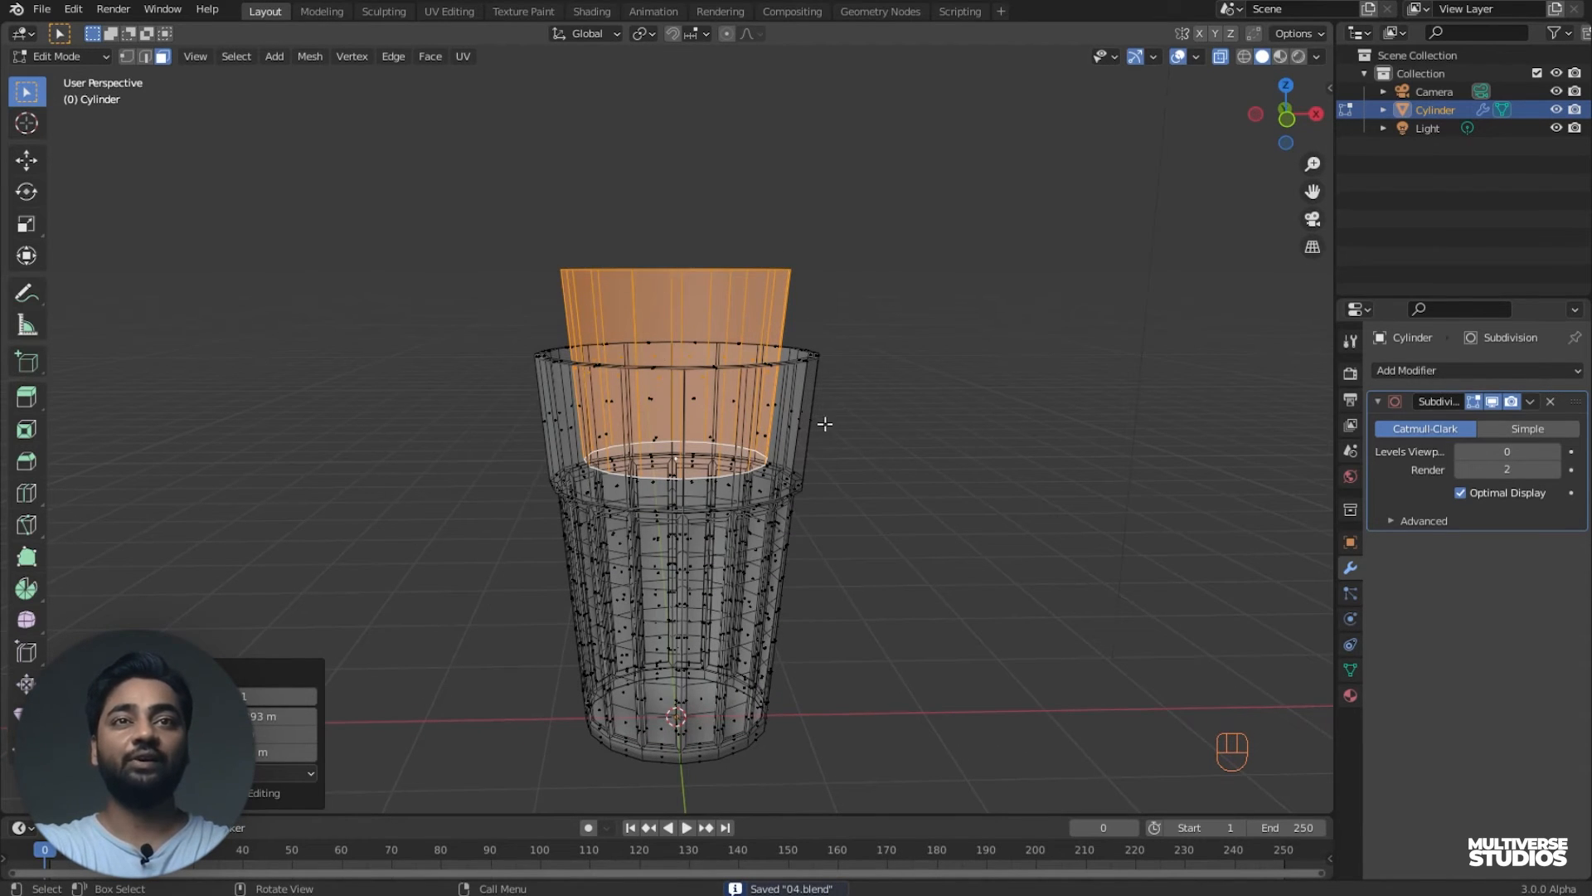
- Separate the duplicated inner faces from the glass mesh by selection, as an object of their own
middle_drag(842, 480, 896, 452)
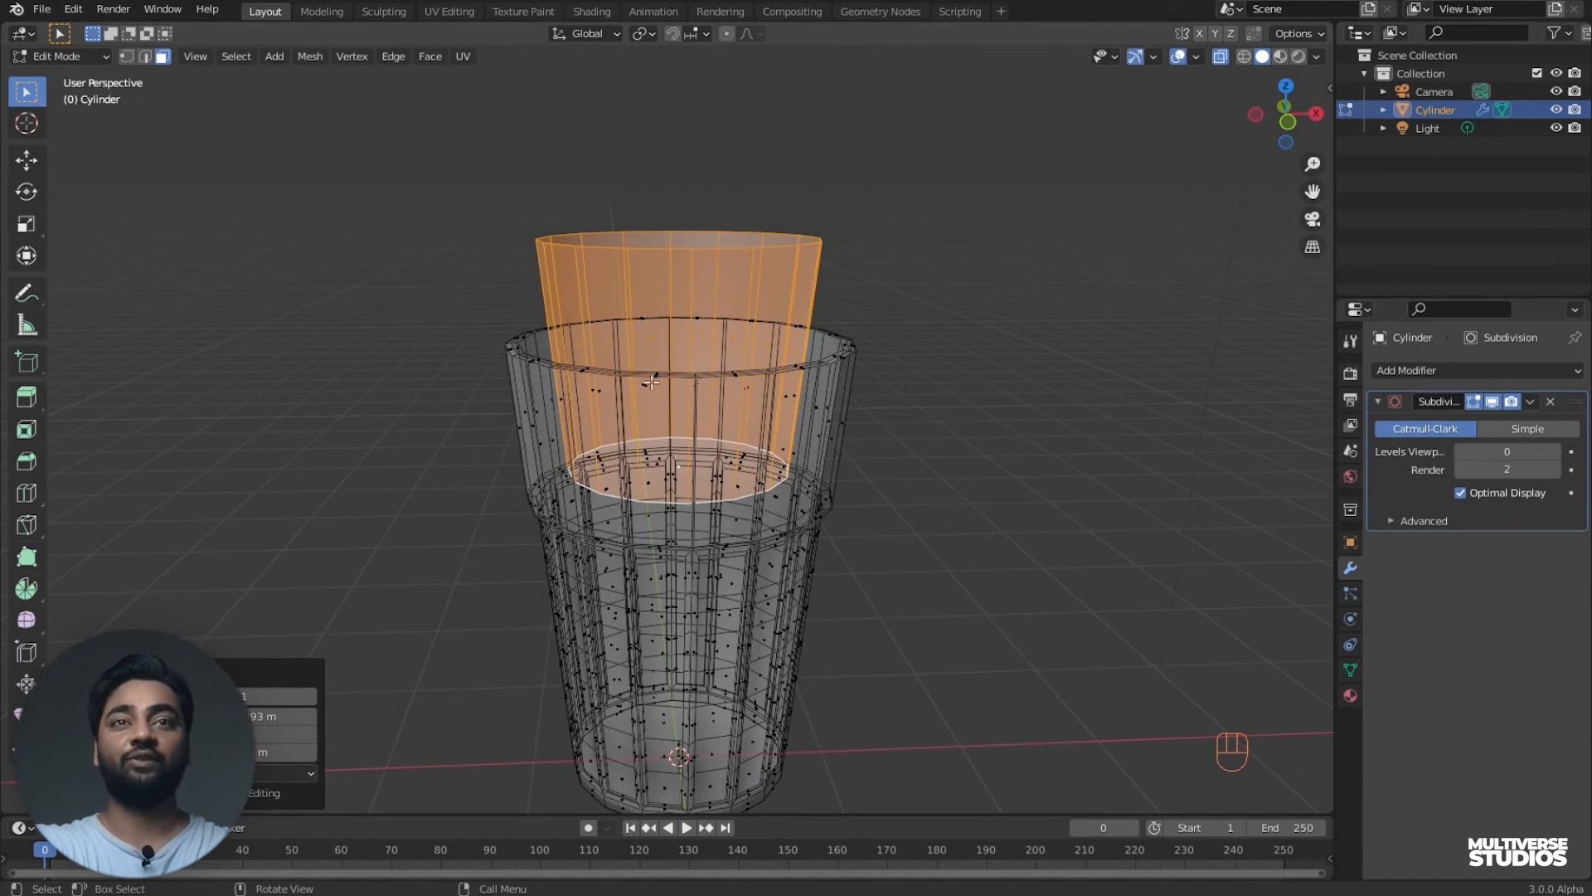
middle_drag(749, 443, 750, 400)
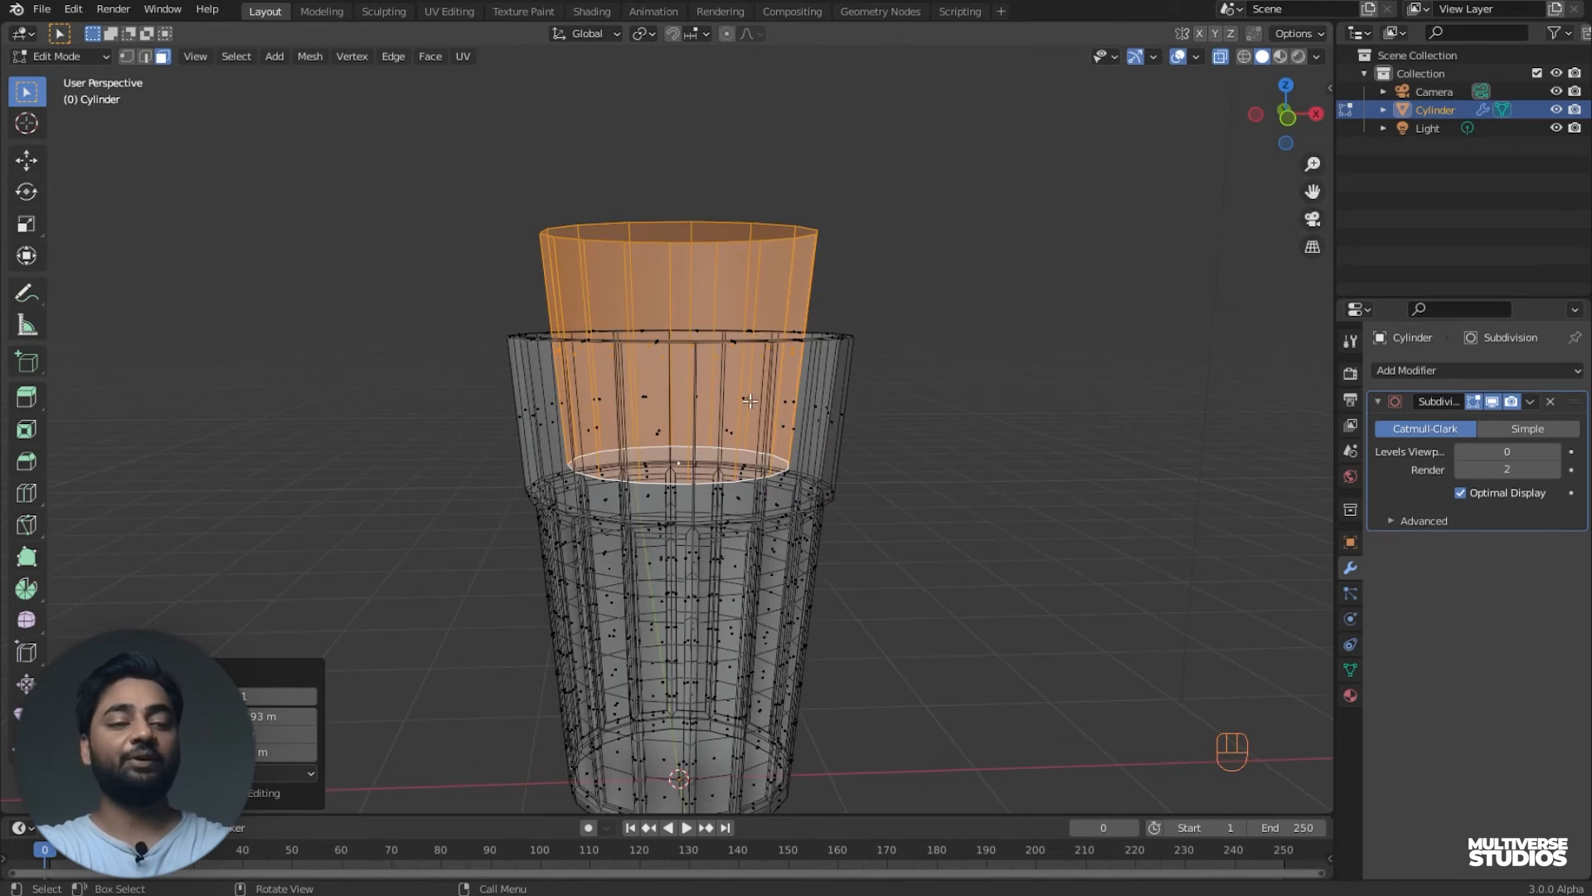
key(KP_1)
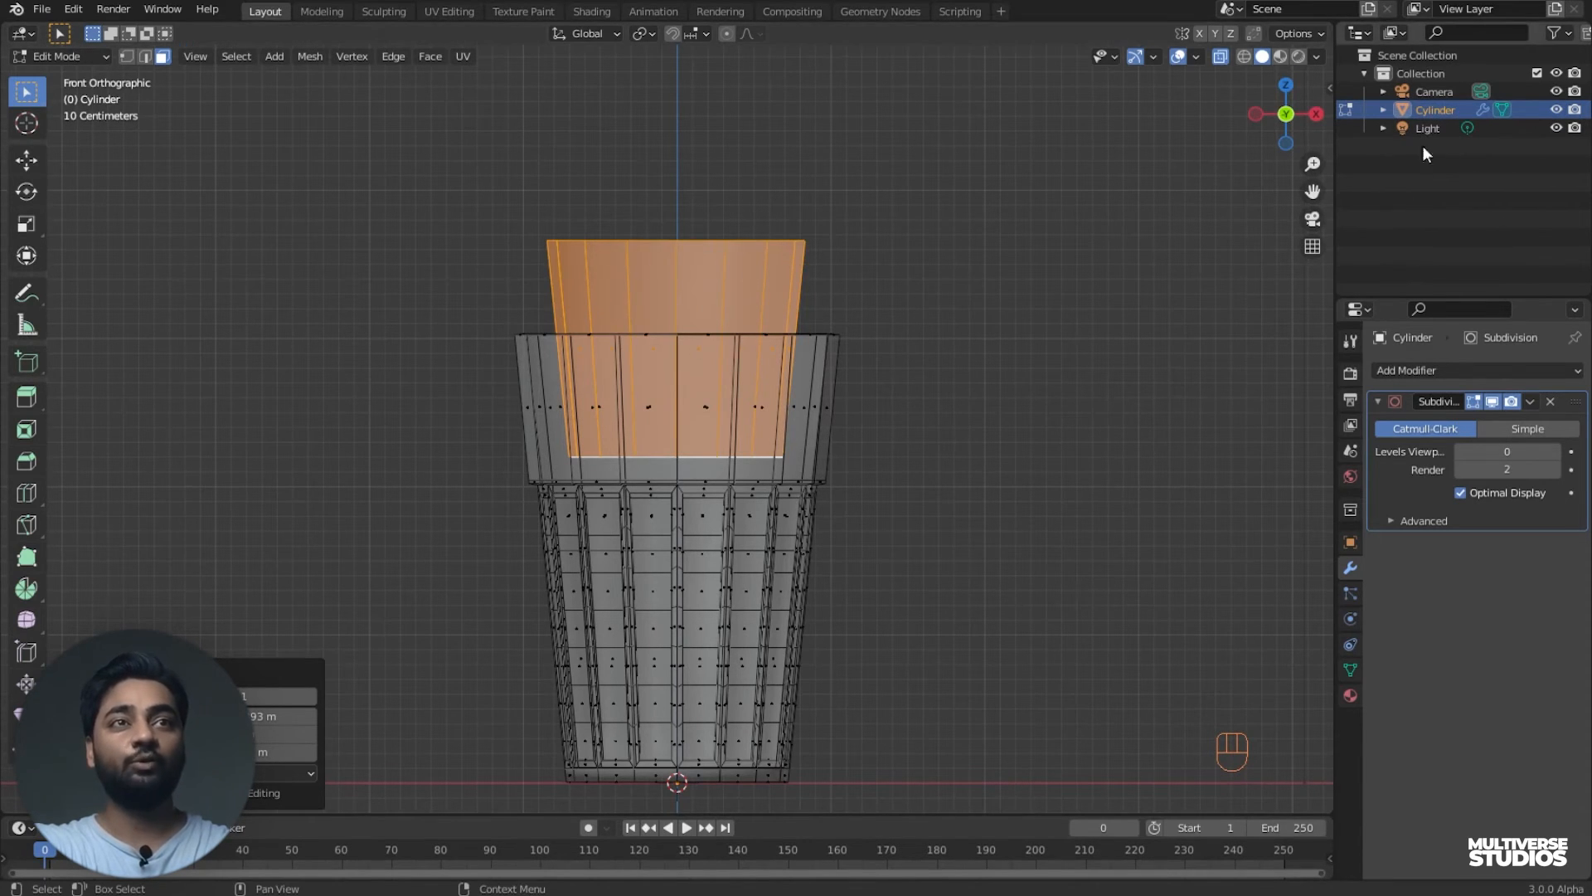
right_click(709, 288)
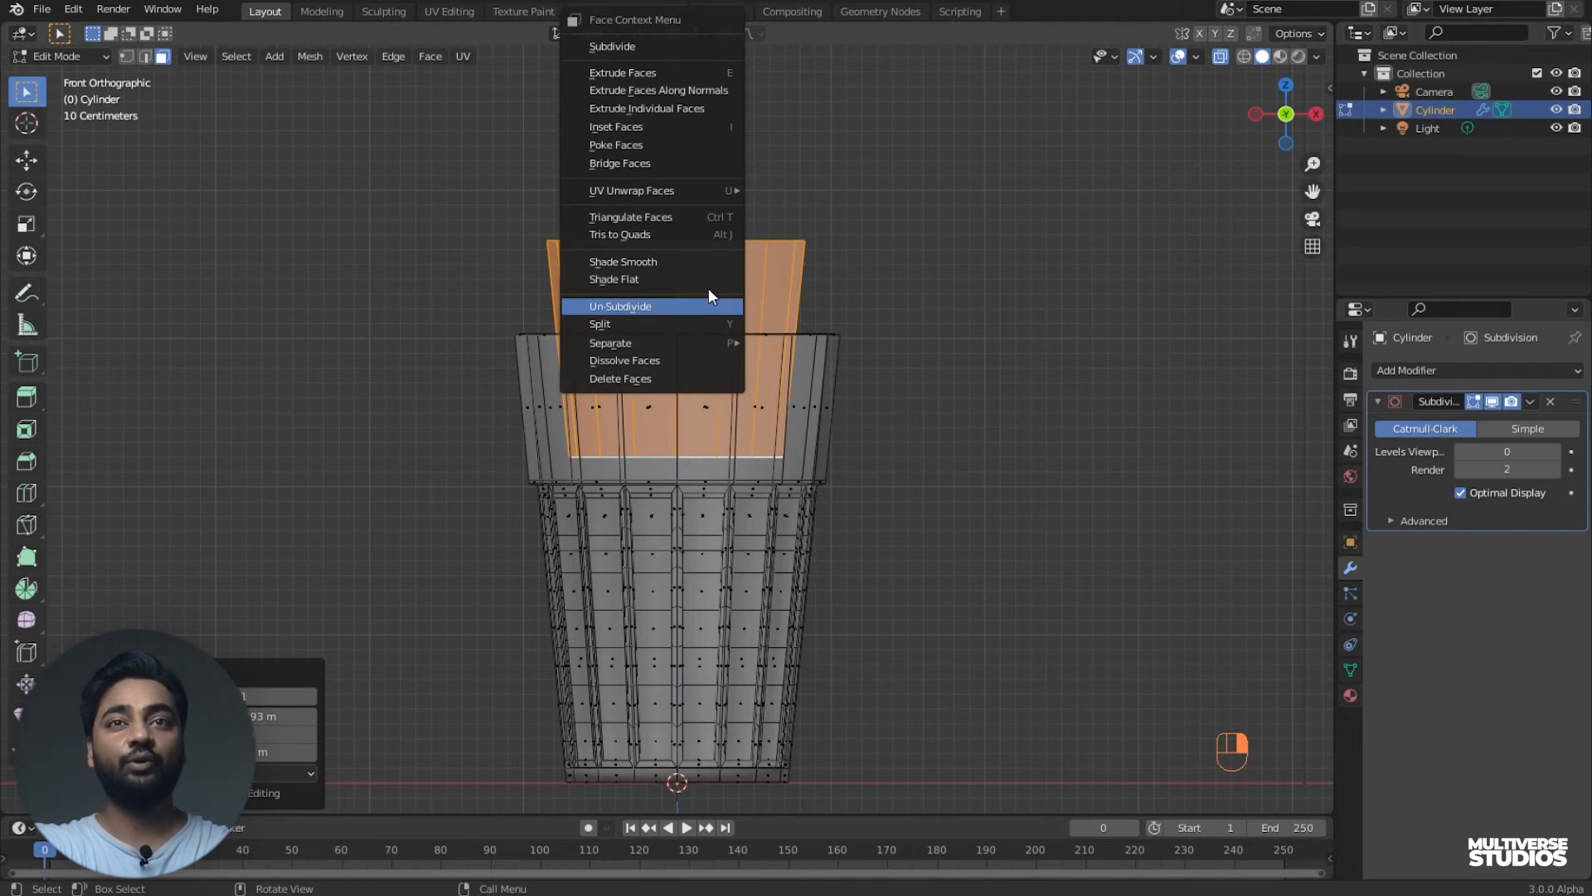
mouse_move(648, 348)
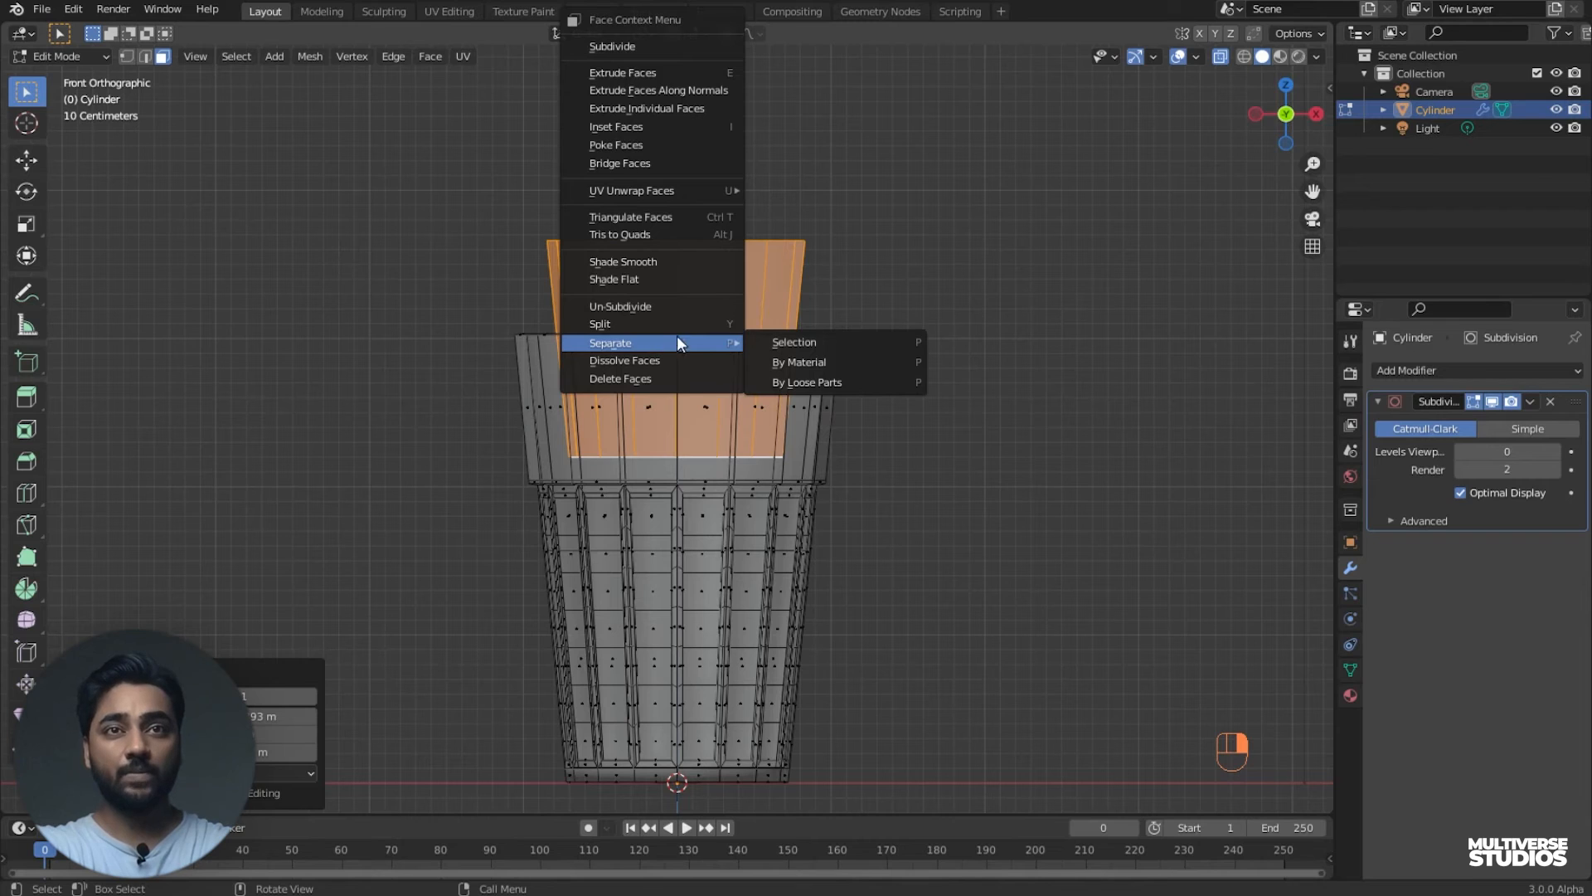
click(814, 343)
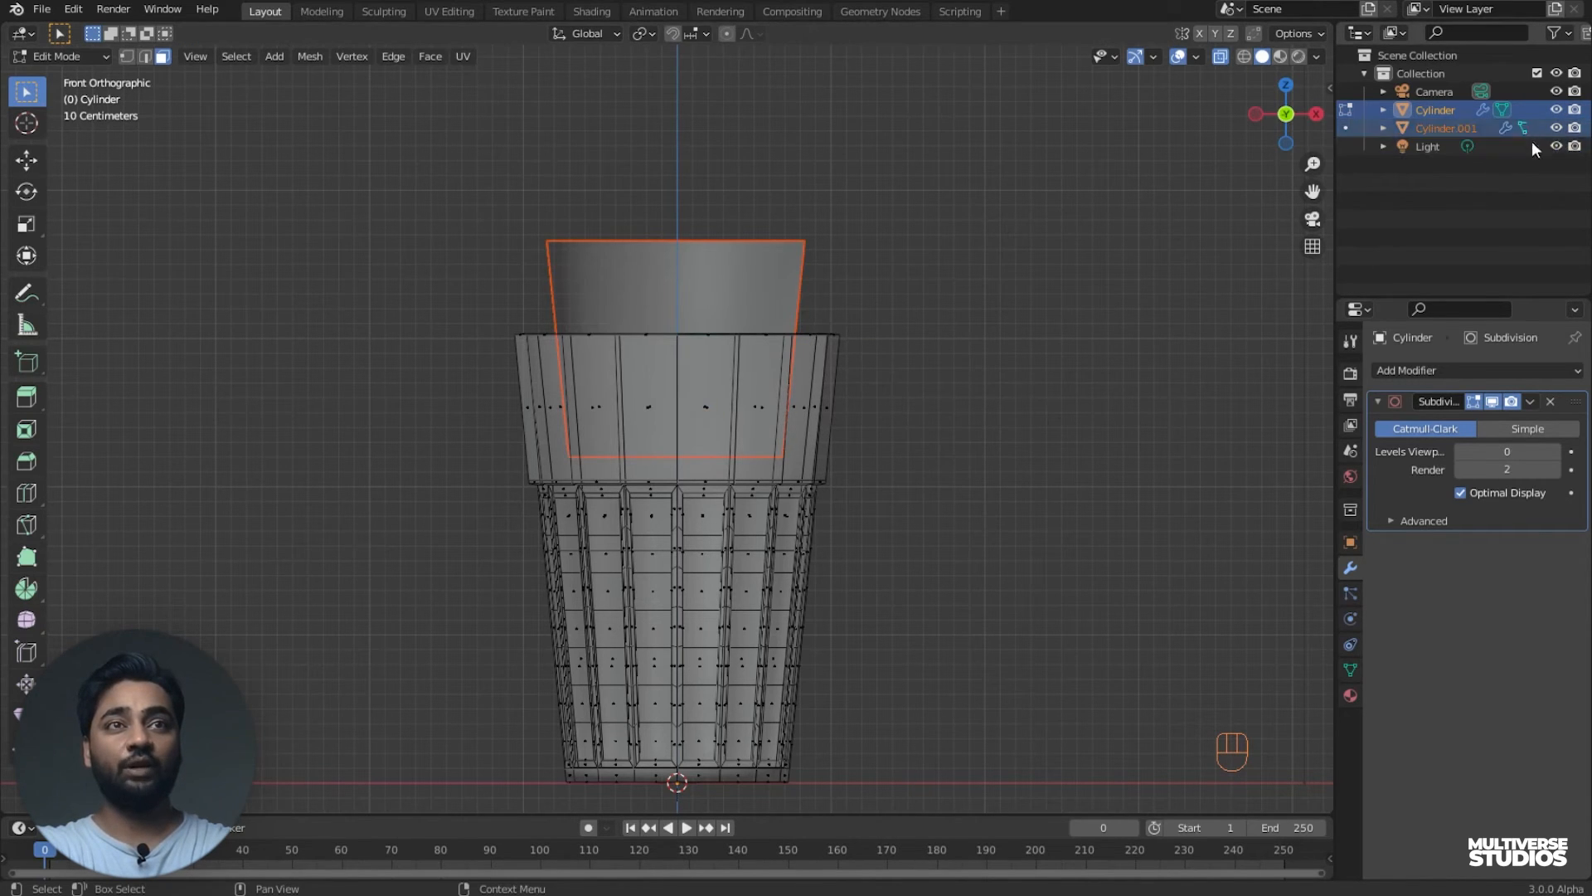
- Identify the separated inner piece in the object list and rename it "tea"
click(1433, 127)
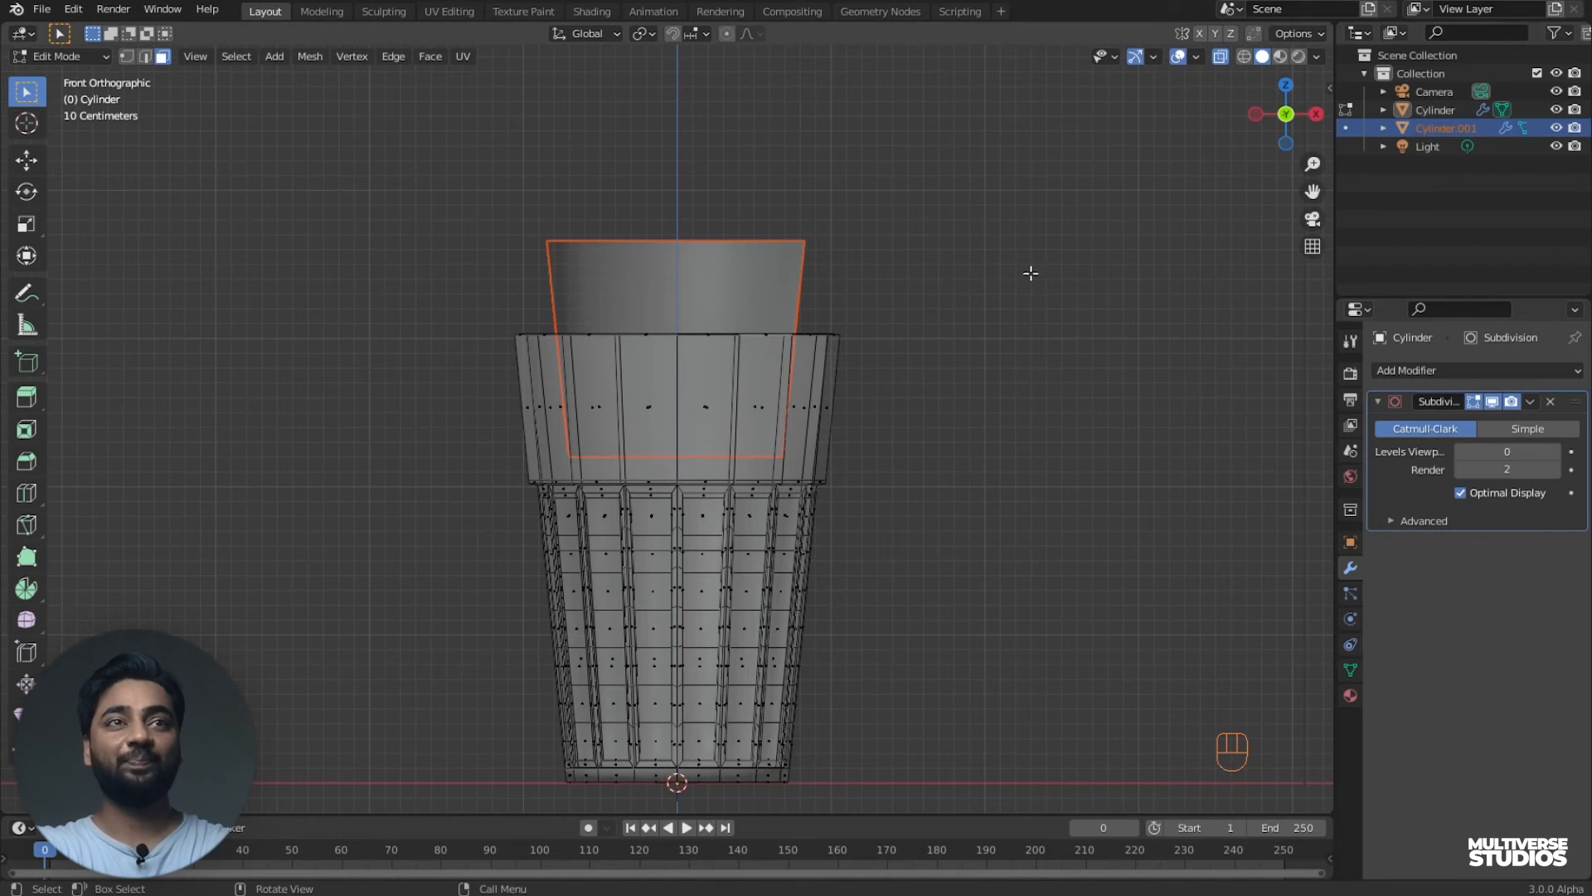
scroll(1065, 260, up, 1)
click(1431, 112)
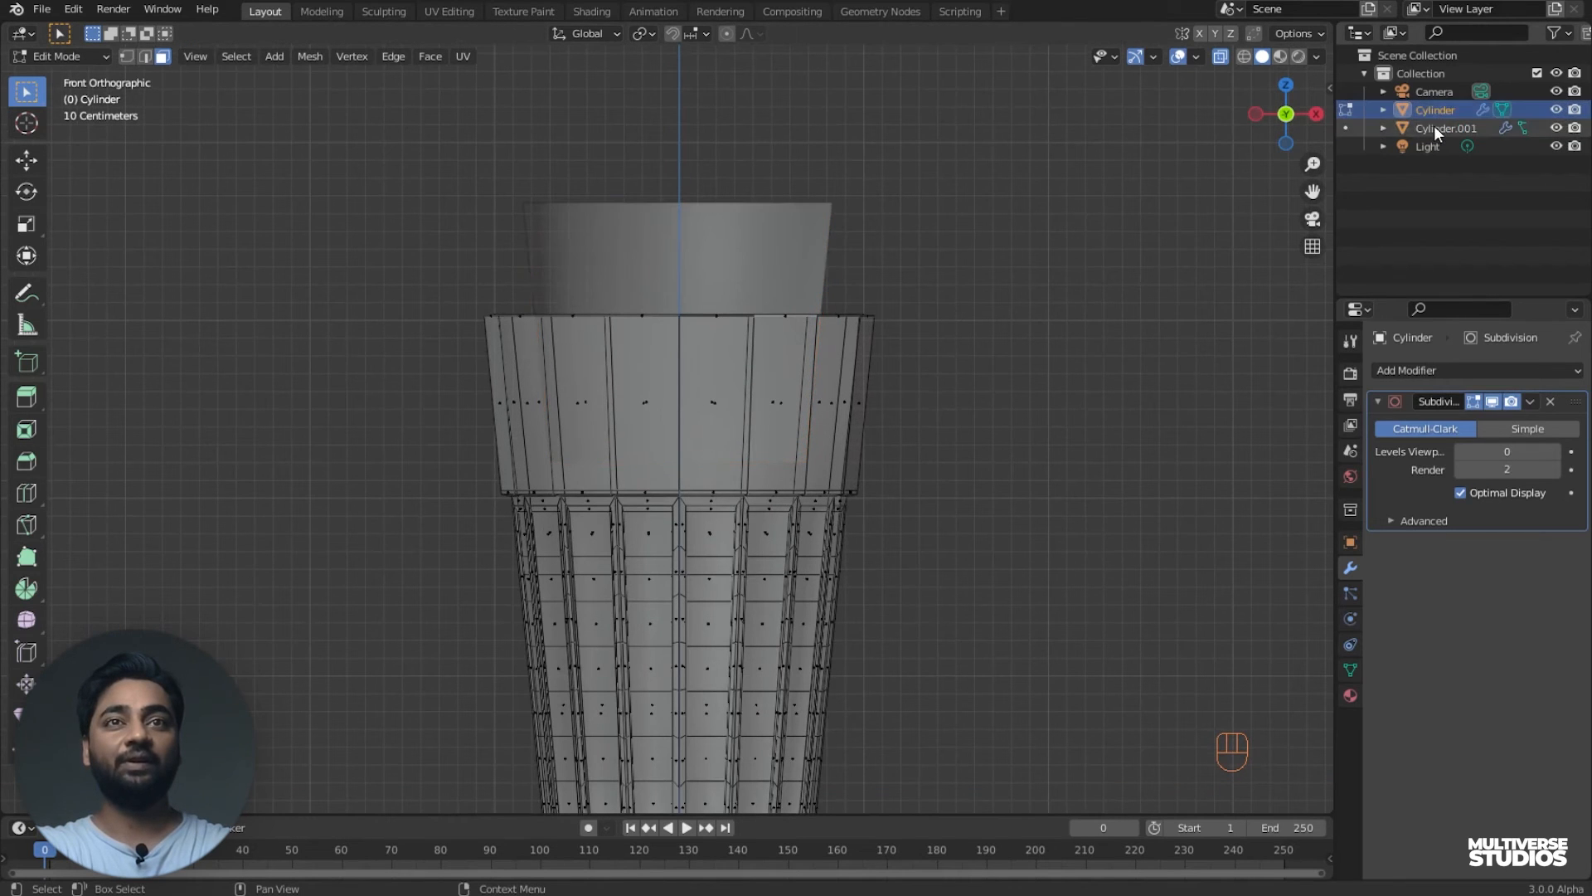
click(1434, 127)
middle_drag(837, 331, 792, 383)
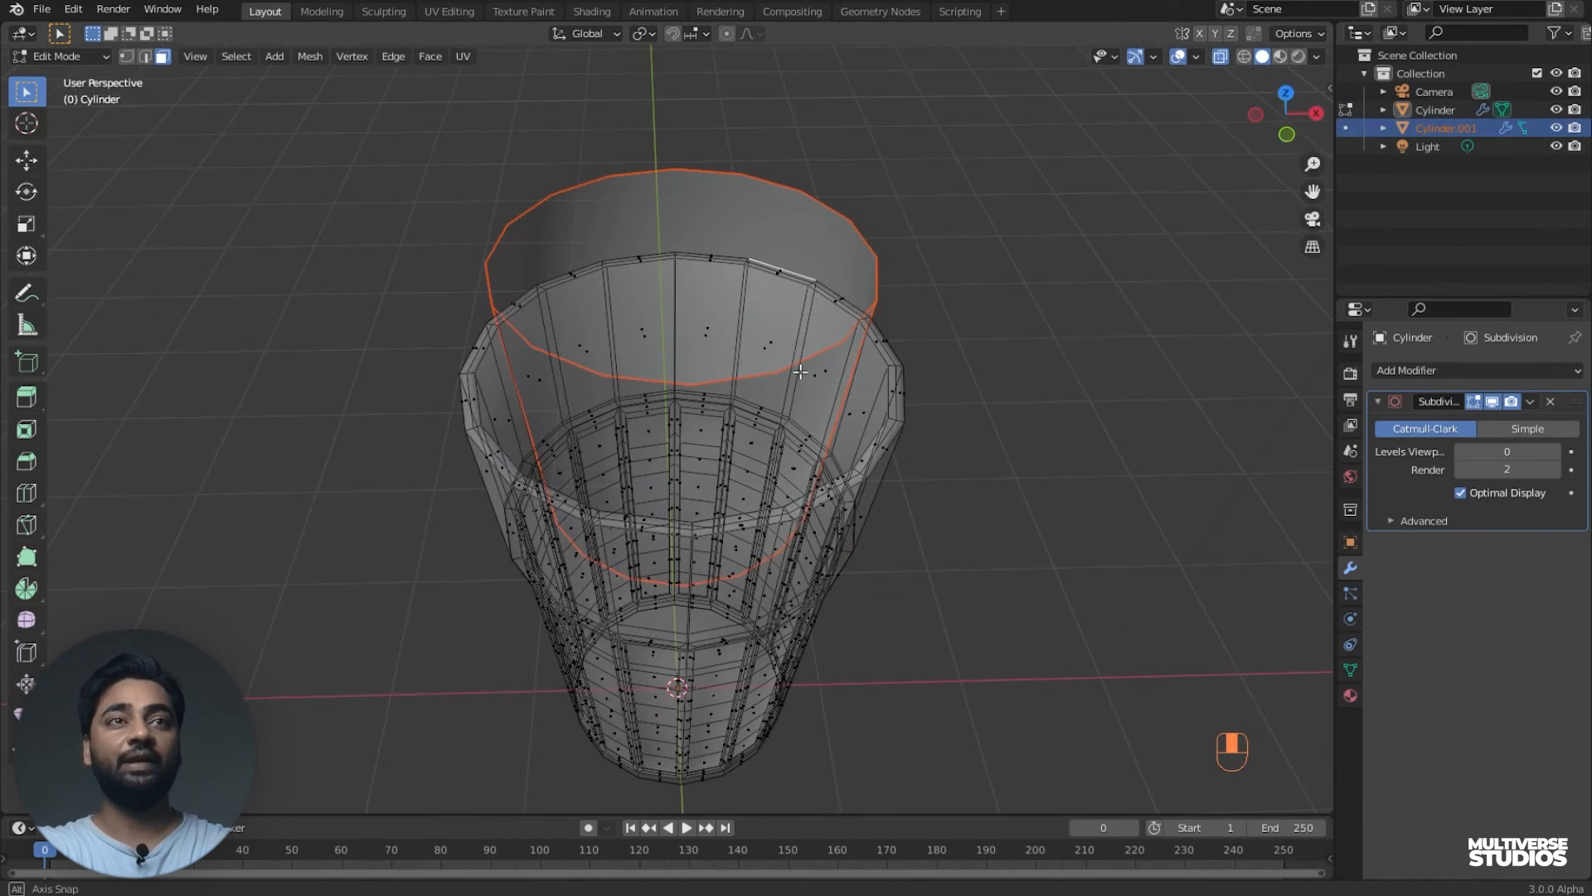
double_click(1433, 124)
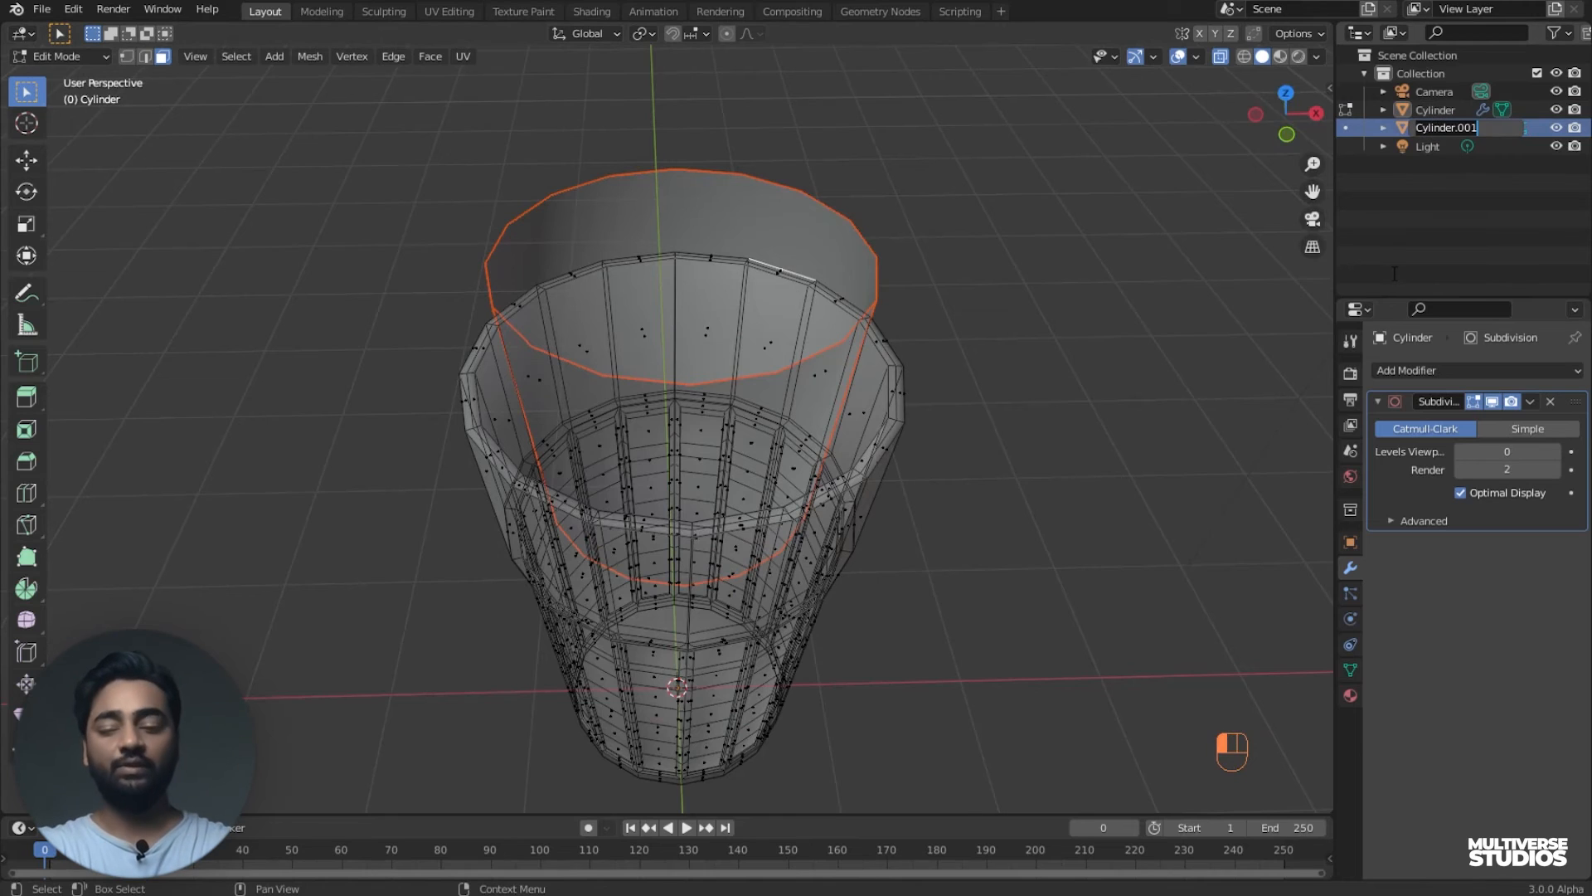
key(BackSpace)
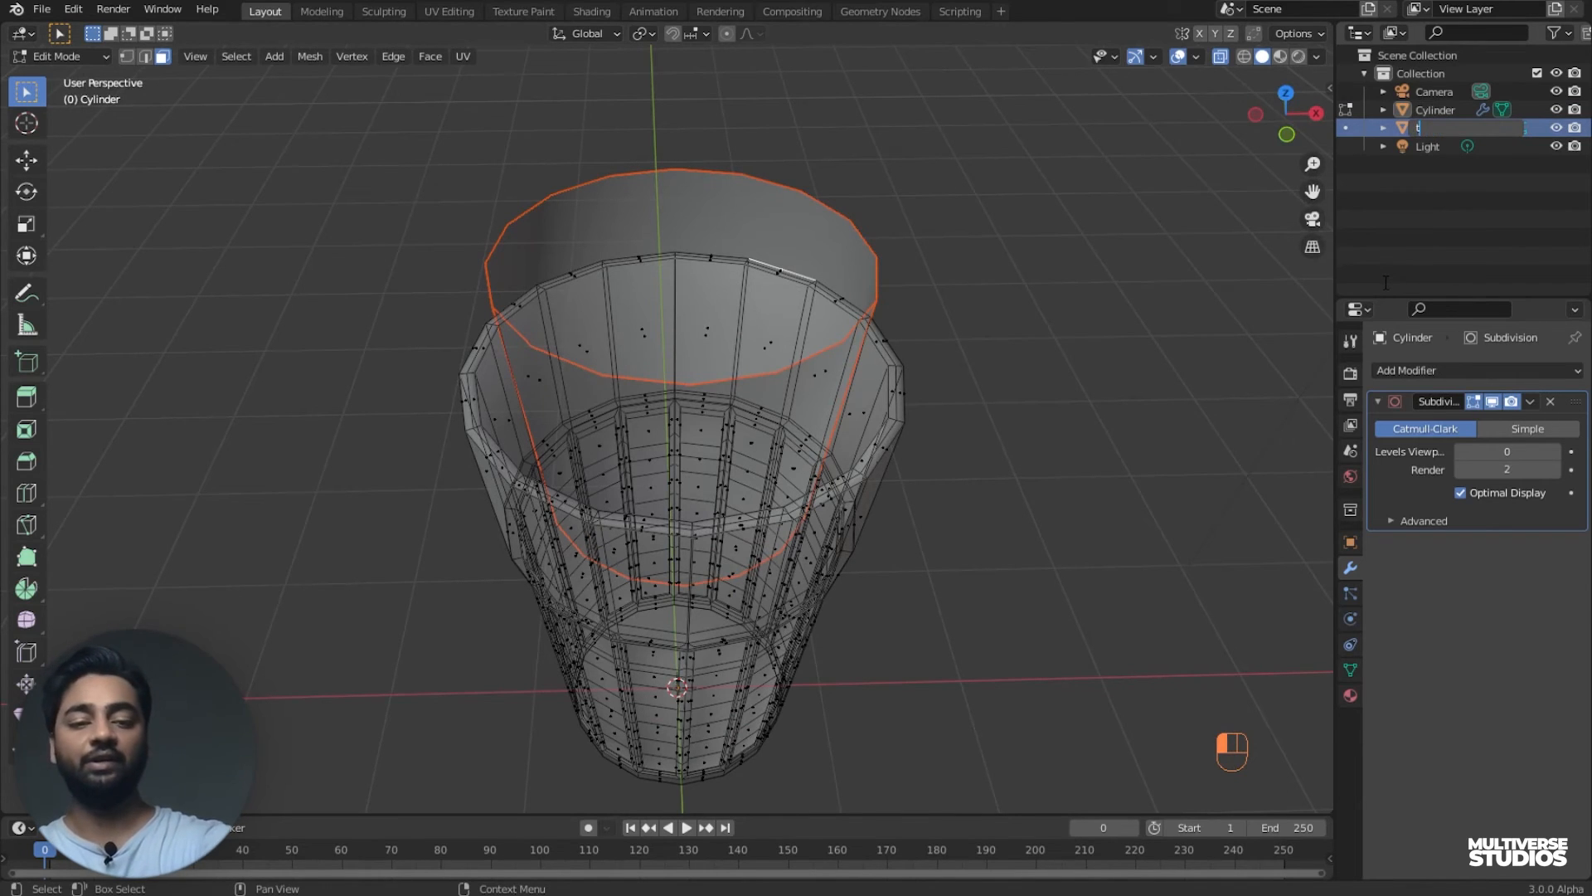
text(tea)
key(Return)
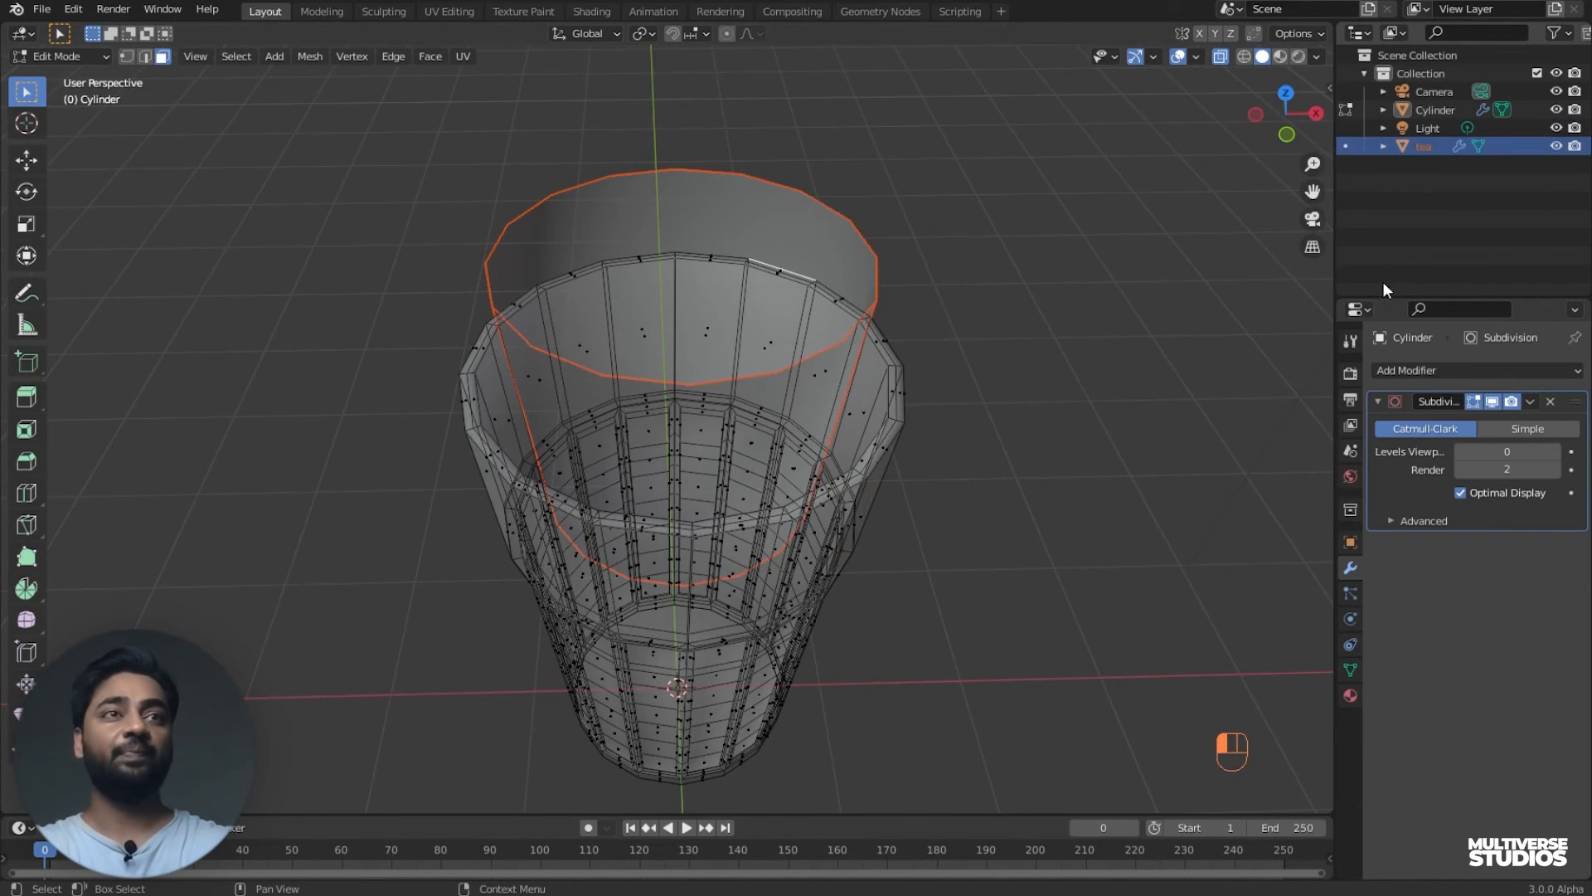
- Rename the original Cylinder object "glass" and save the file
double_click(1445, 109)
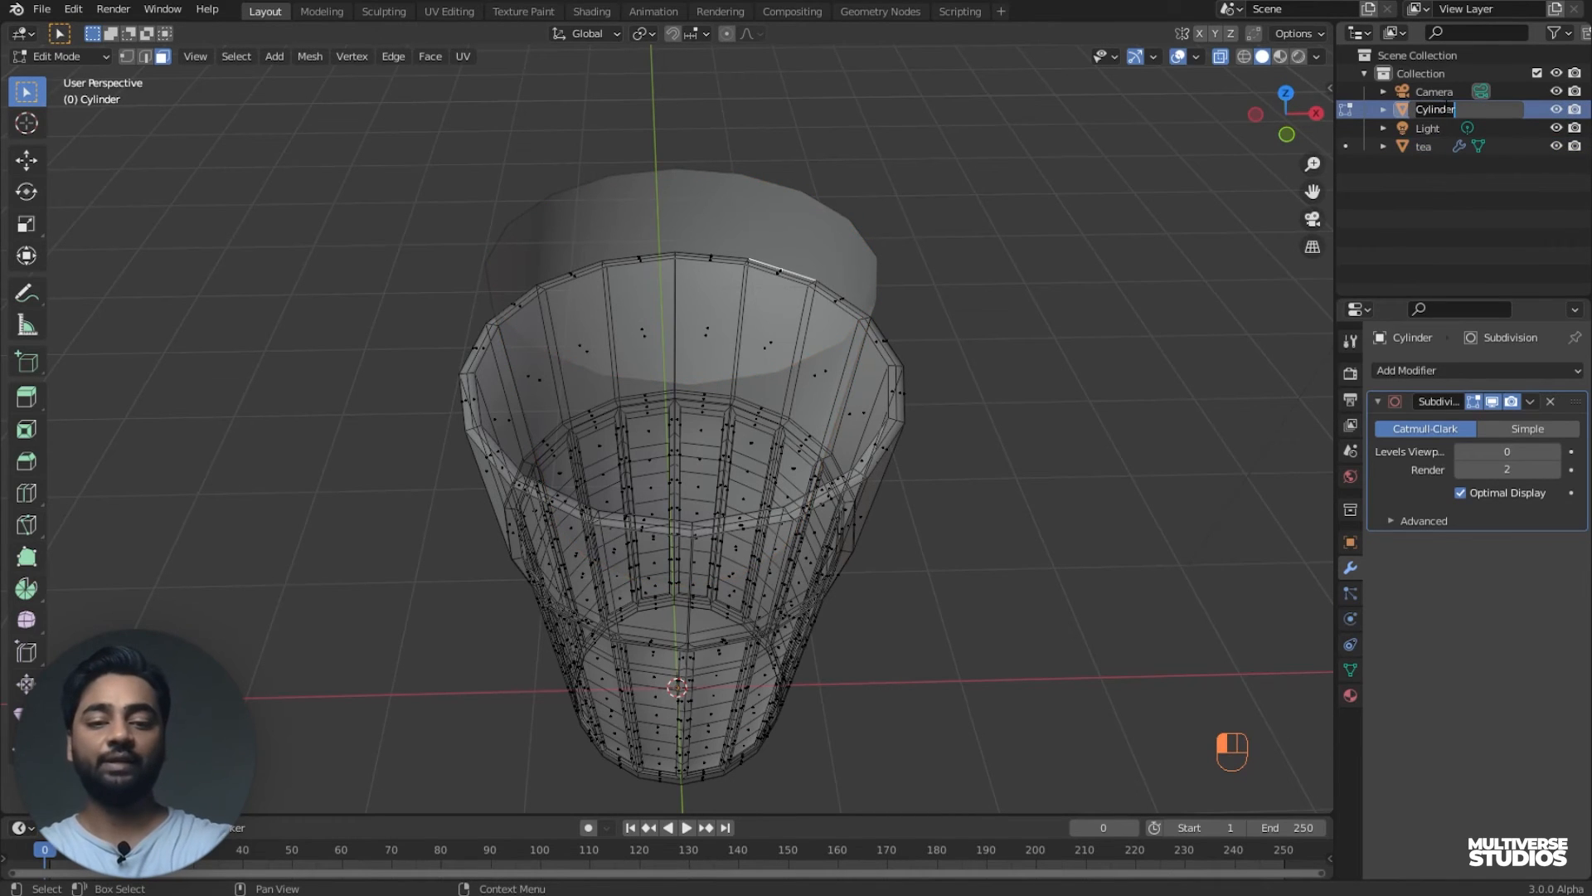
text(glass)
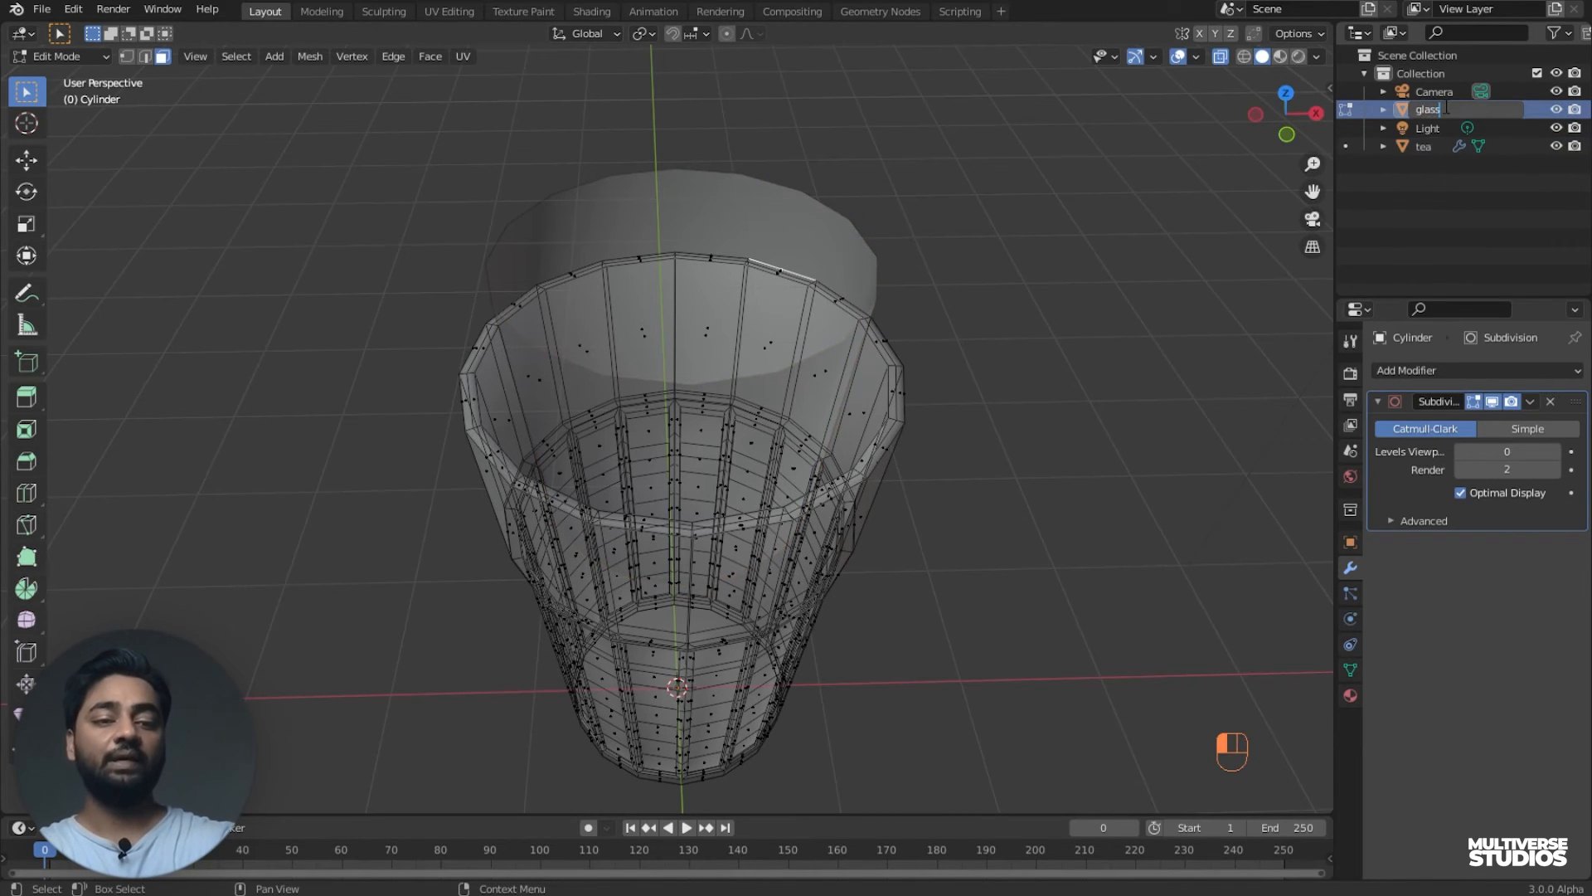
key(Return)
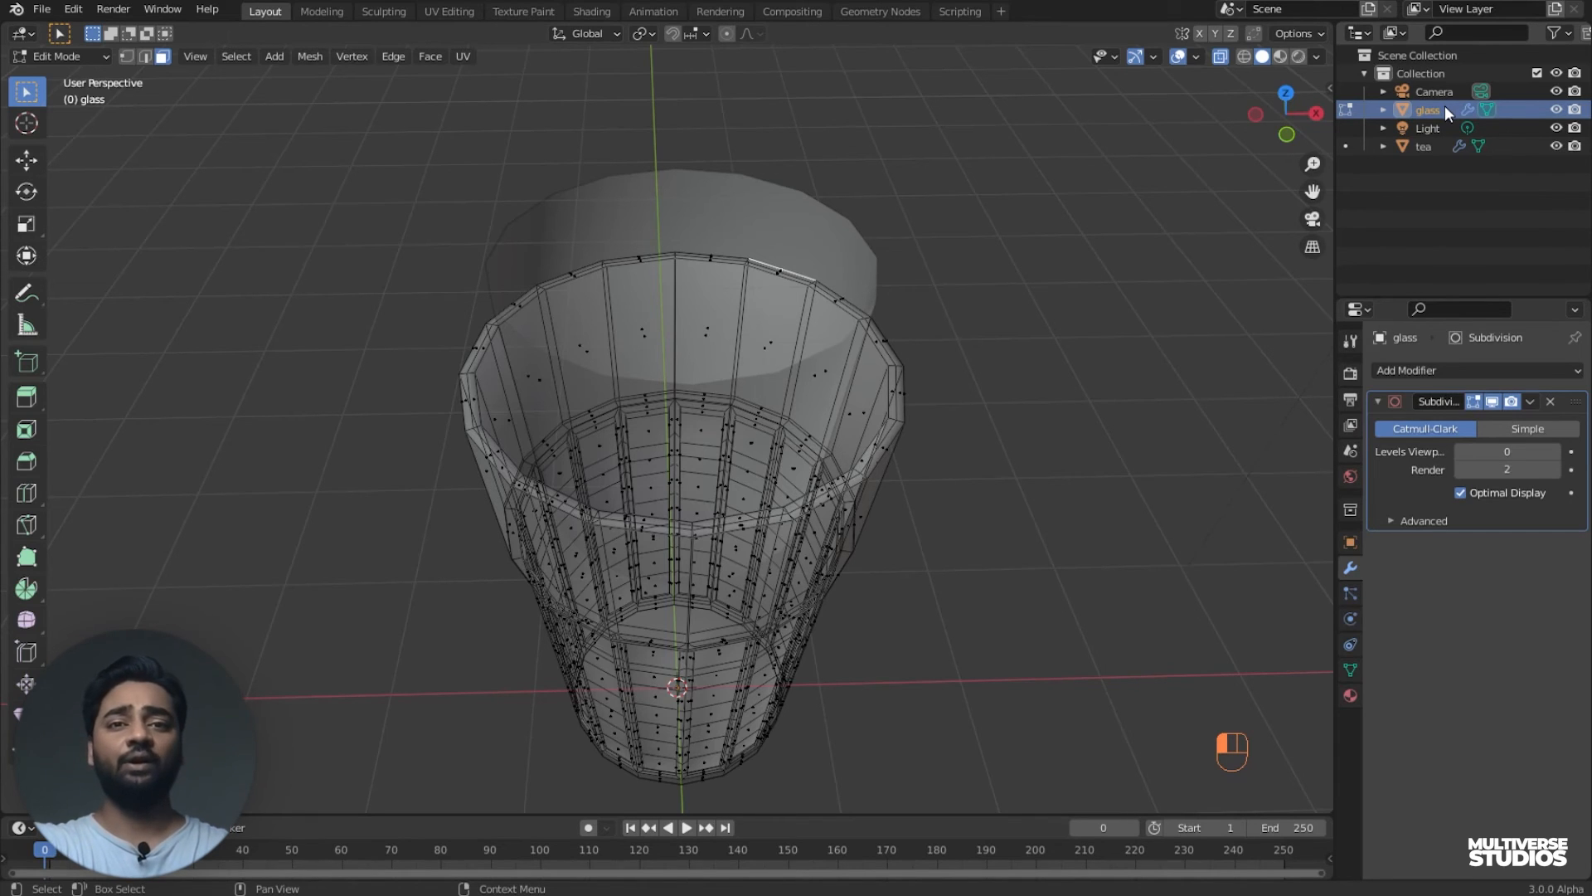
key(ctrl+s)
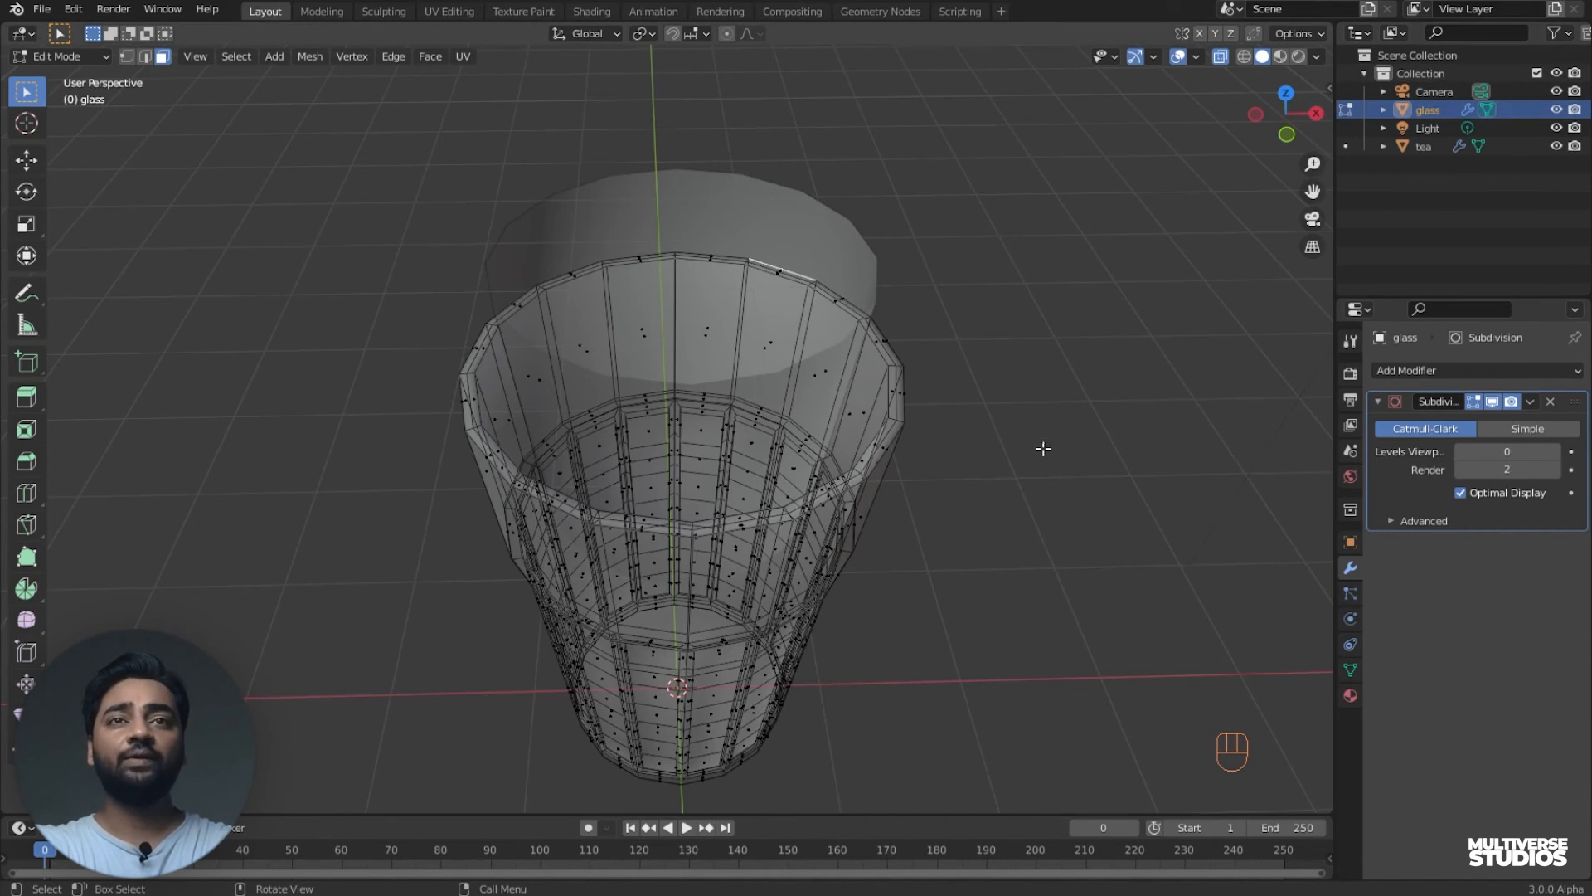
- Switch to edge selection and change mesh editing from the glass to the raised tea object
middle_drag(1006, 390, 978, 365)
click(1423, 145)
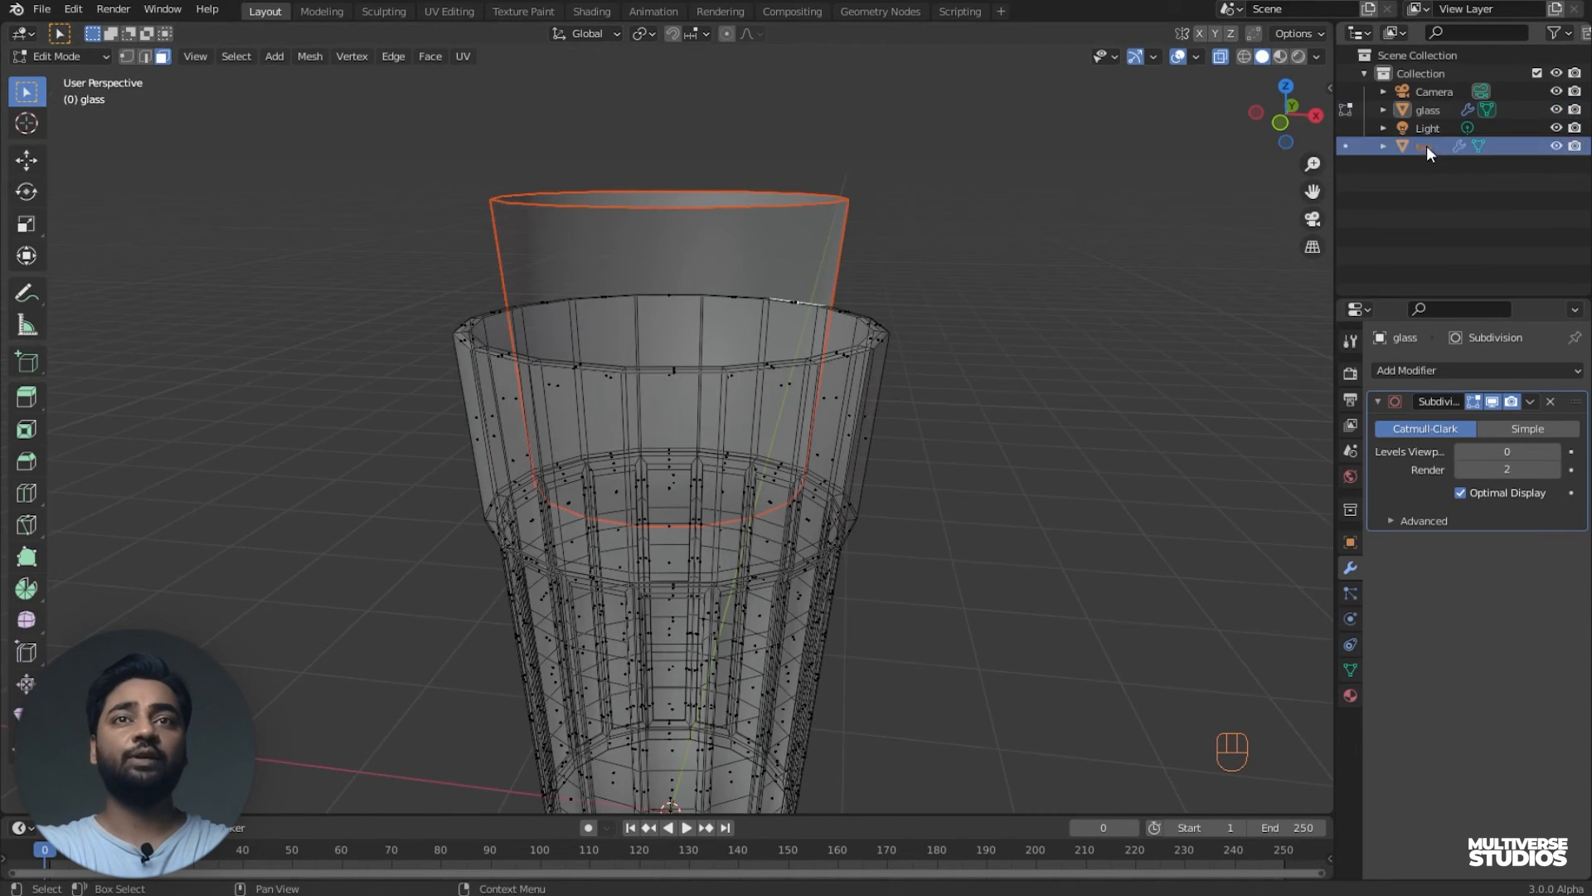
middle_drag(837, 272, 867, 311)
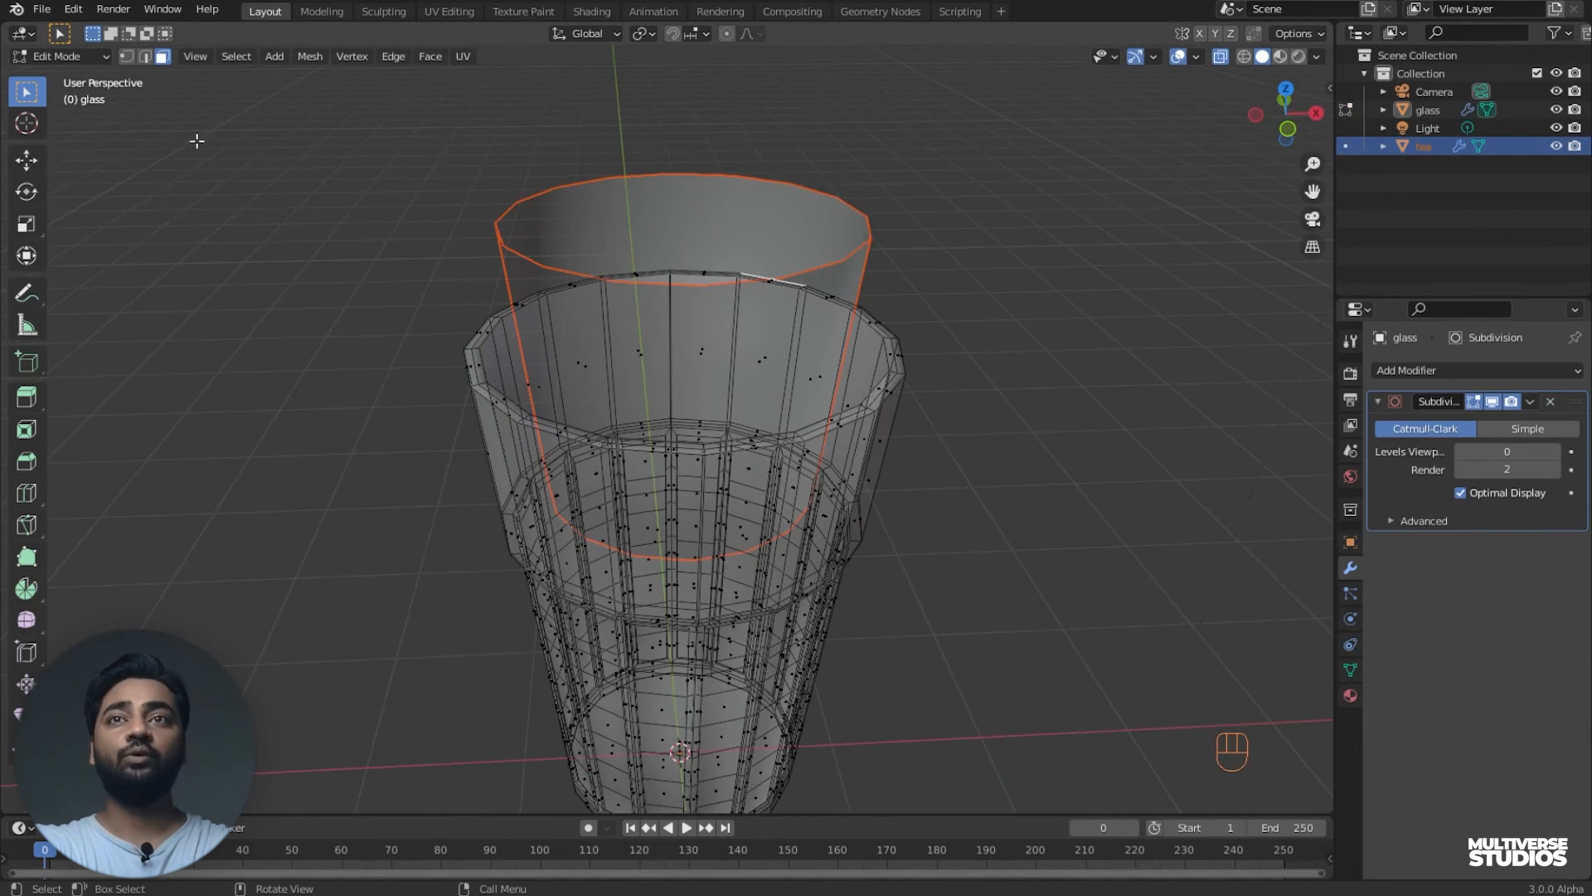
click(146, 55)
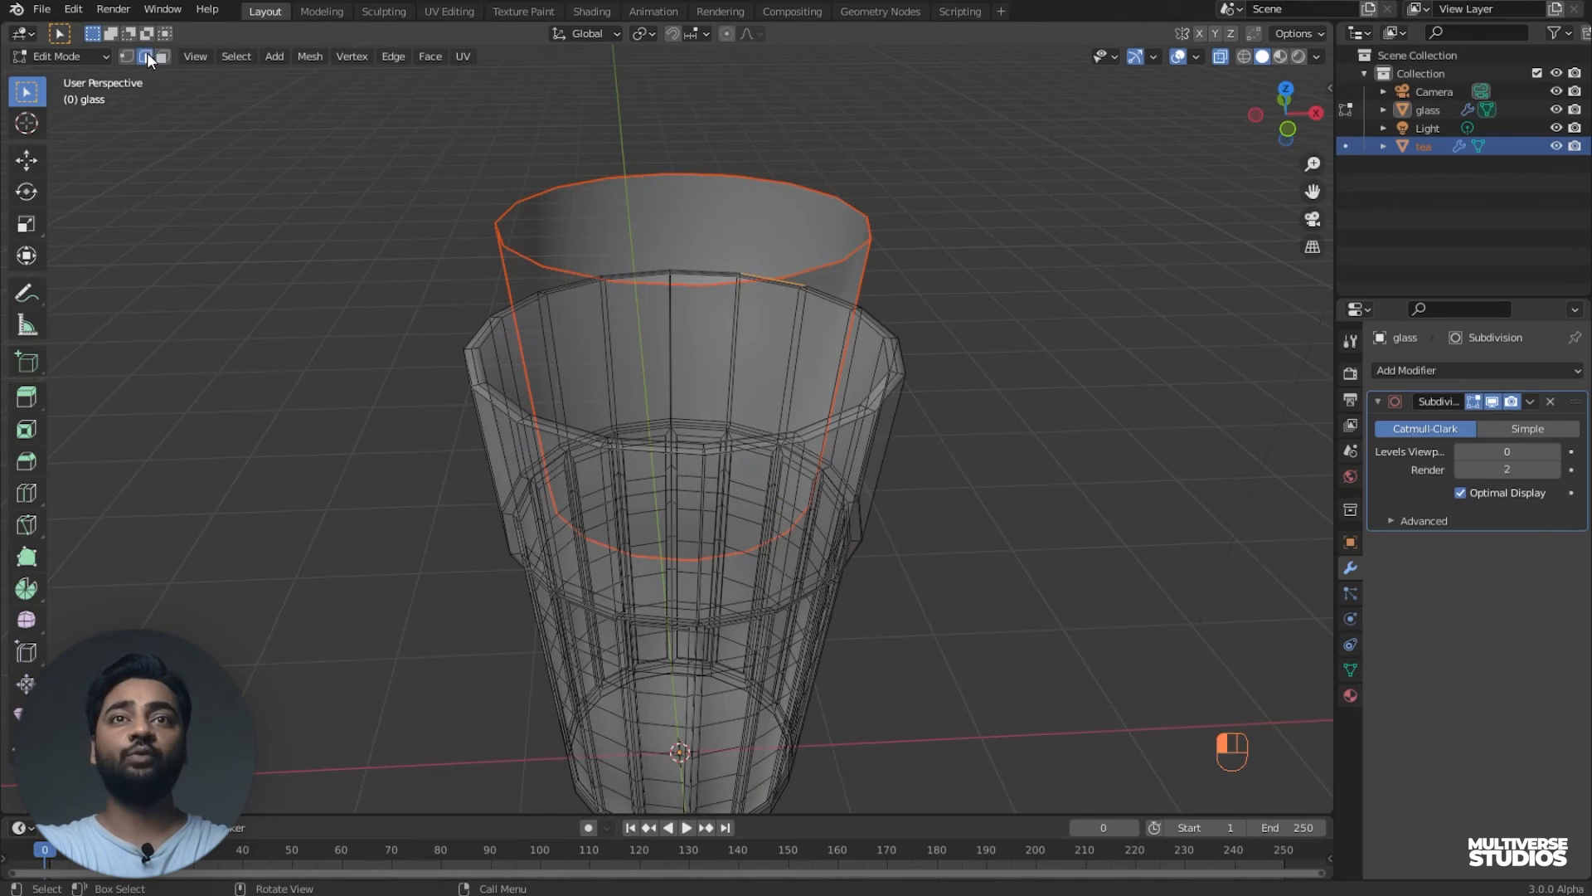
middle_drag(845, 266, 839, 288)
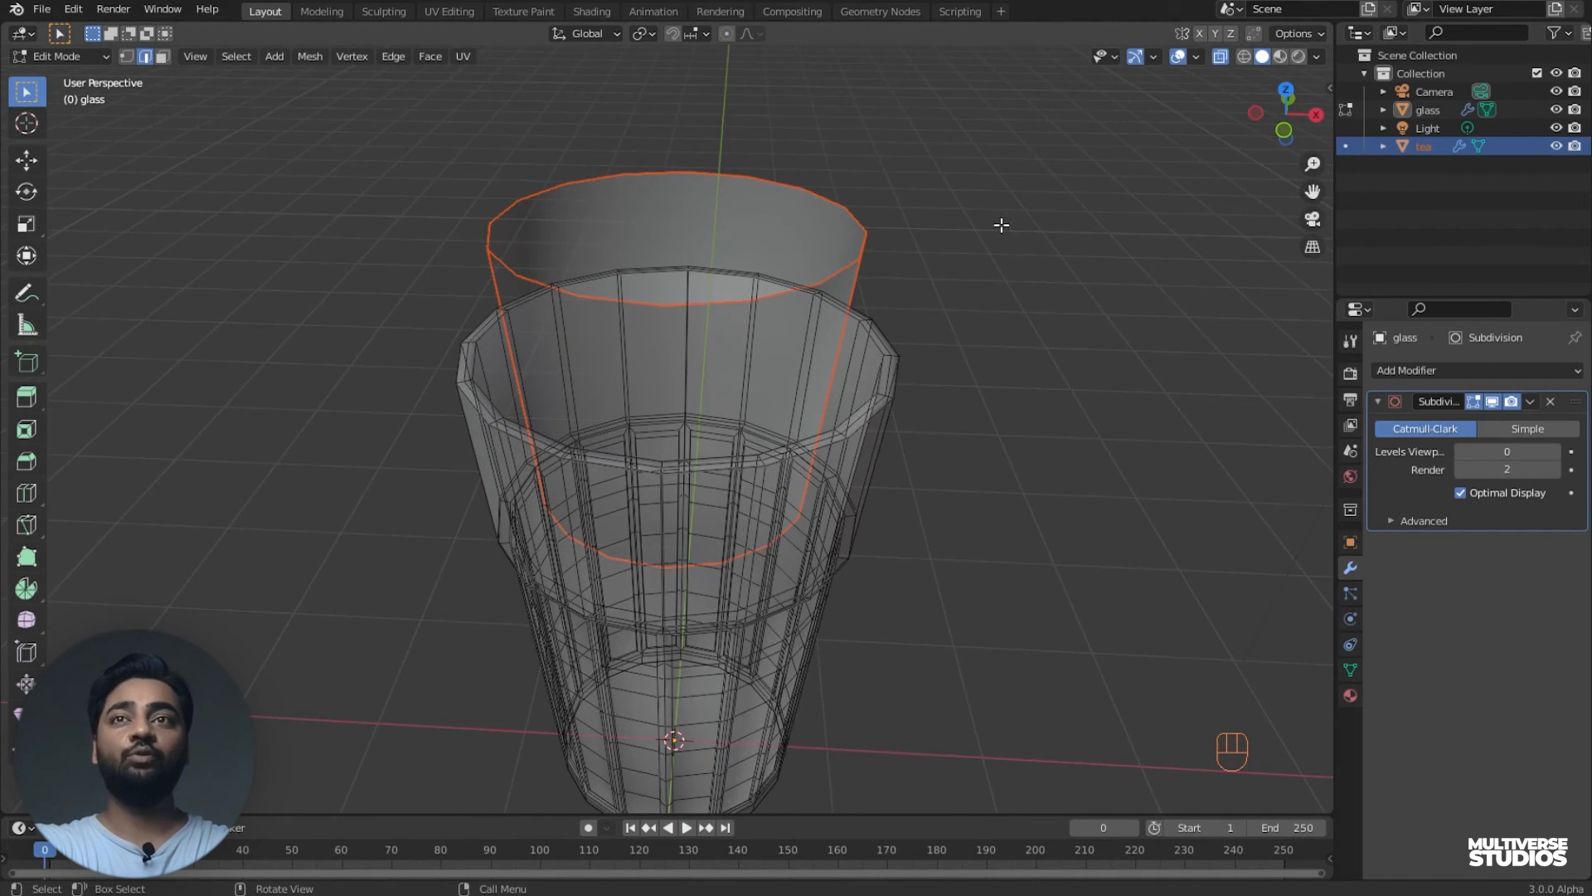
click(58, 57)
click(68, 77)
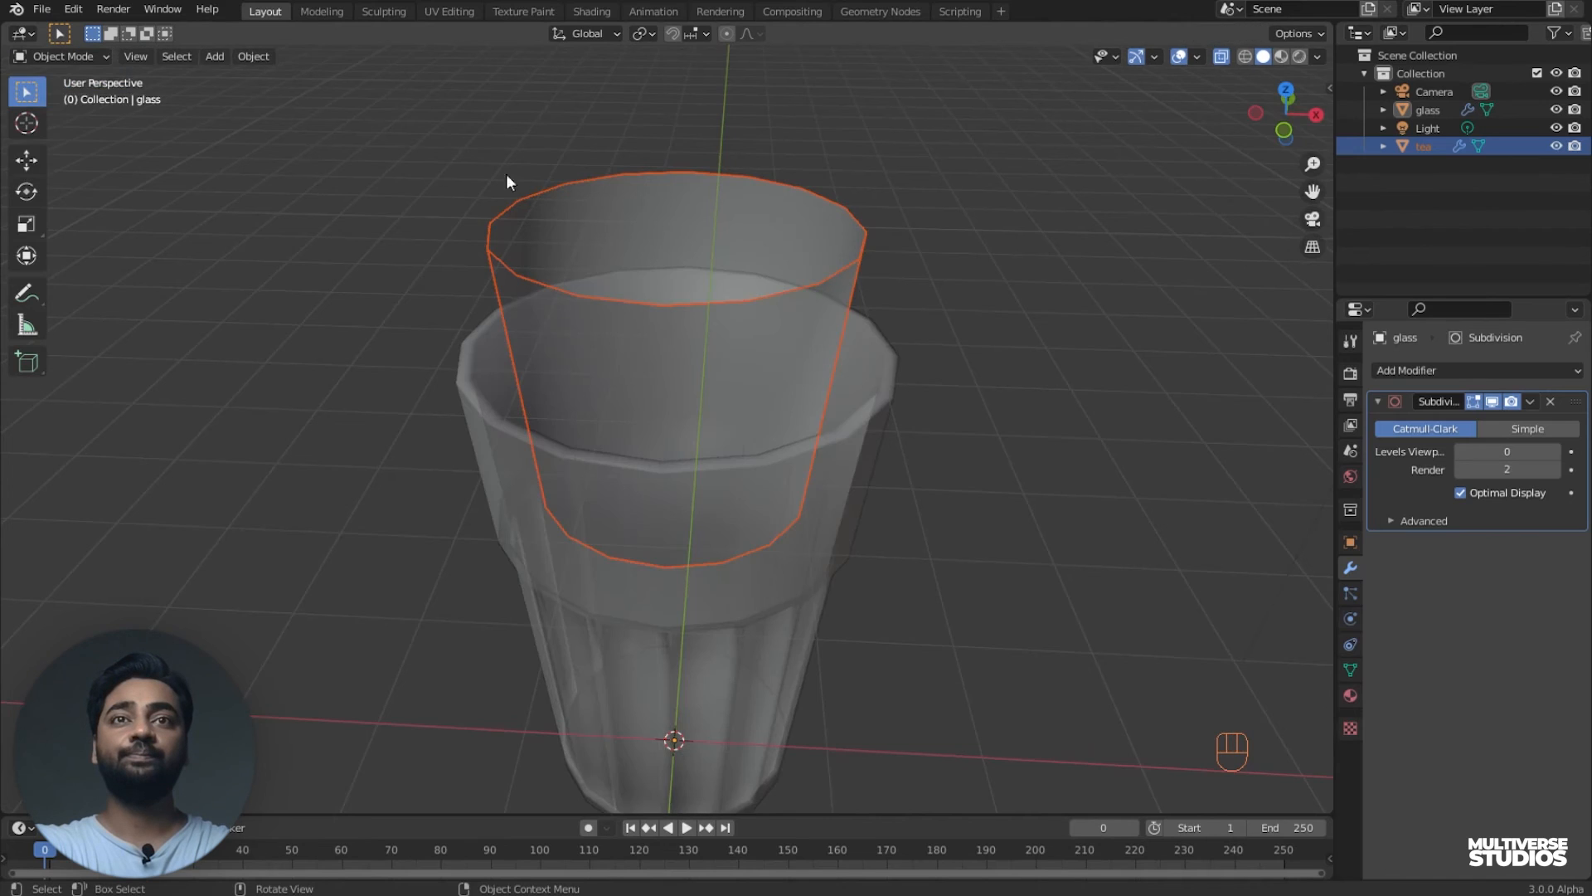
click(591, 197)
click(32, 61)
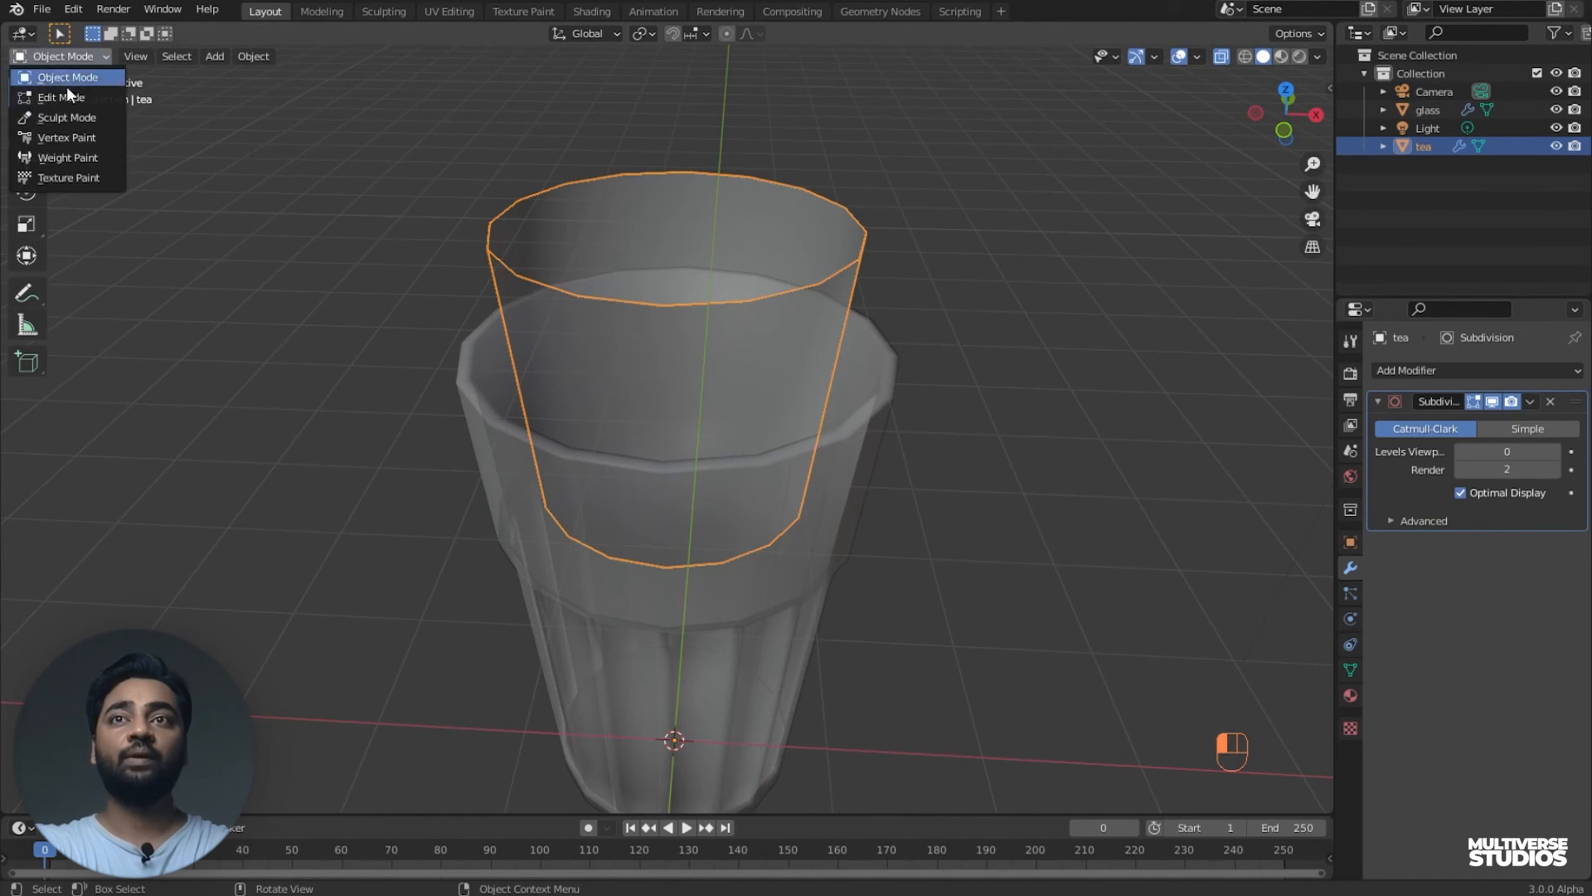
click(66, 95)
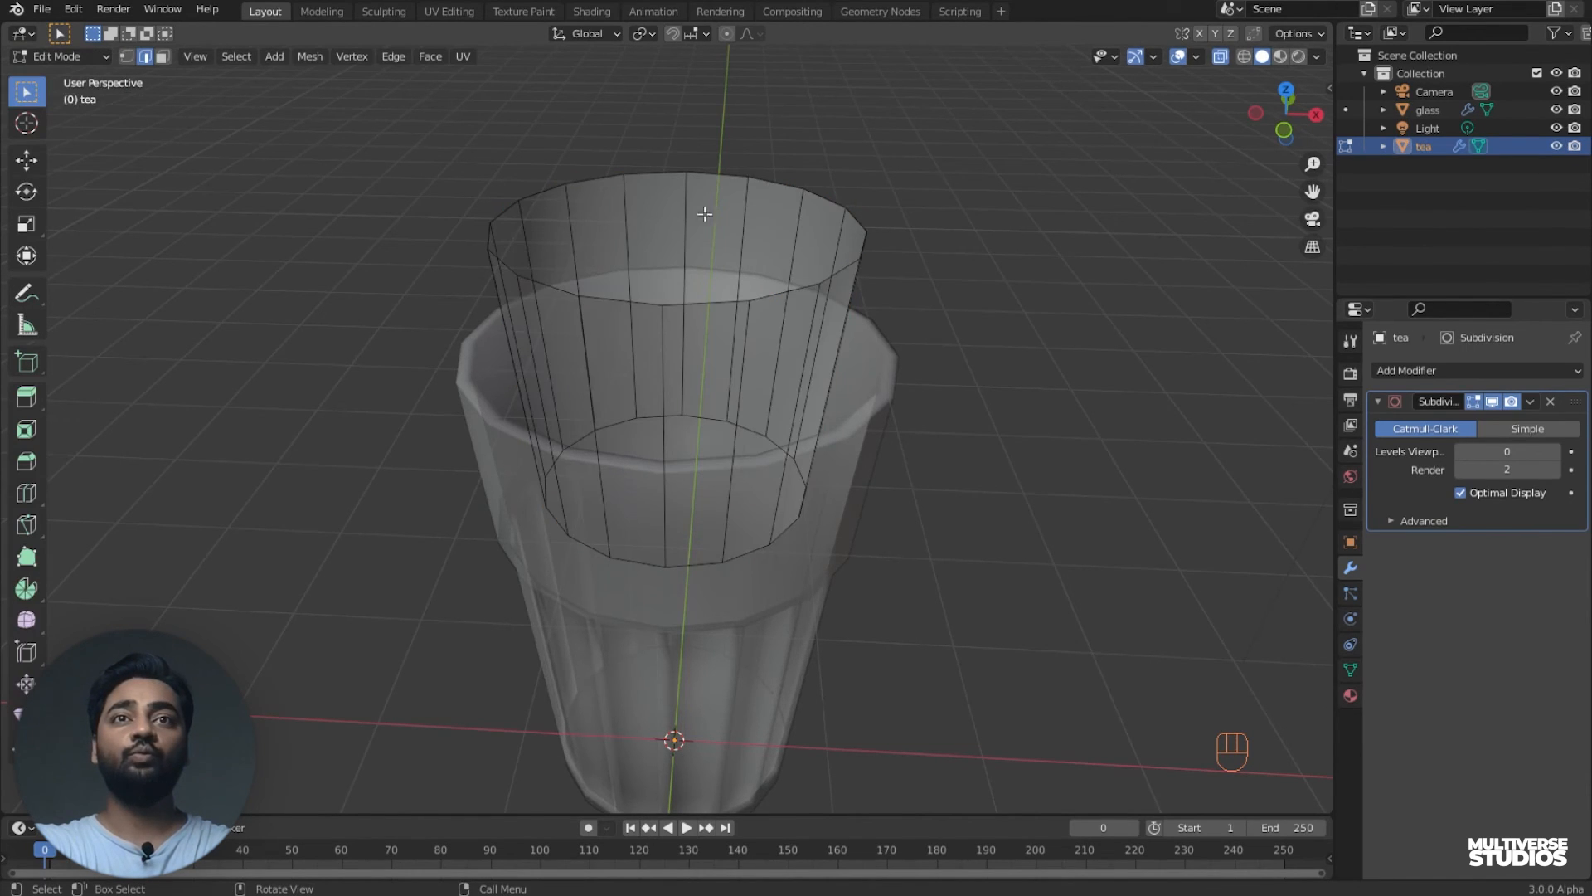
- Fill the tea mesh's open upper edge loop with a face, turn X-ray off and save the file
alt+click(652, 175)
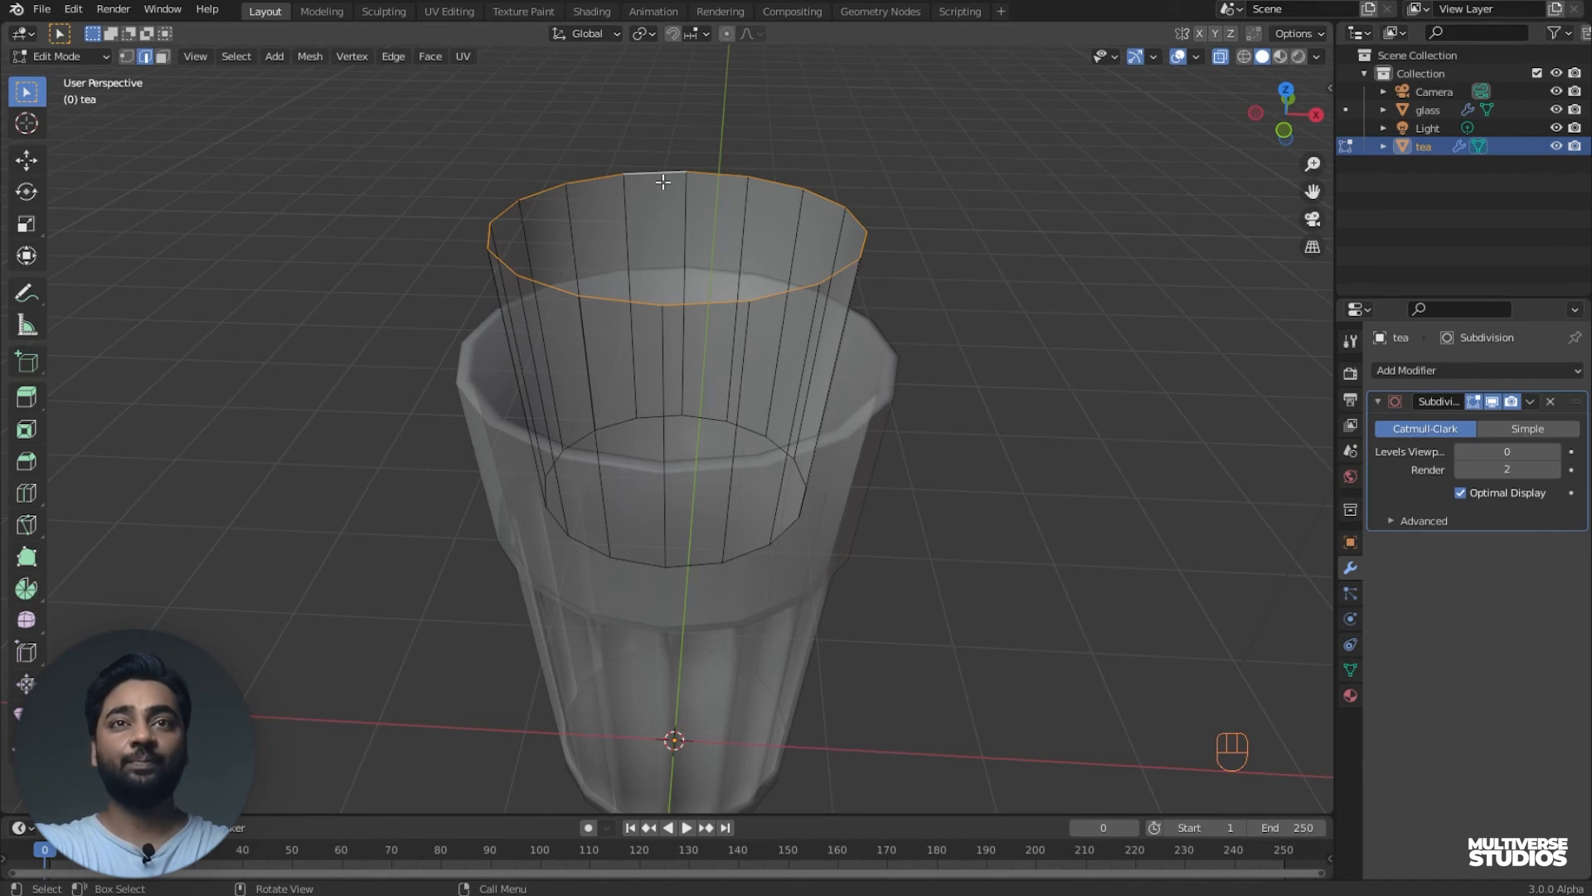
key(f)
middle_drag(1025, 214, 1113, 131)
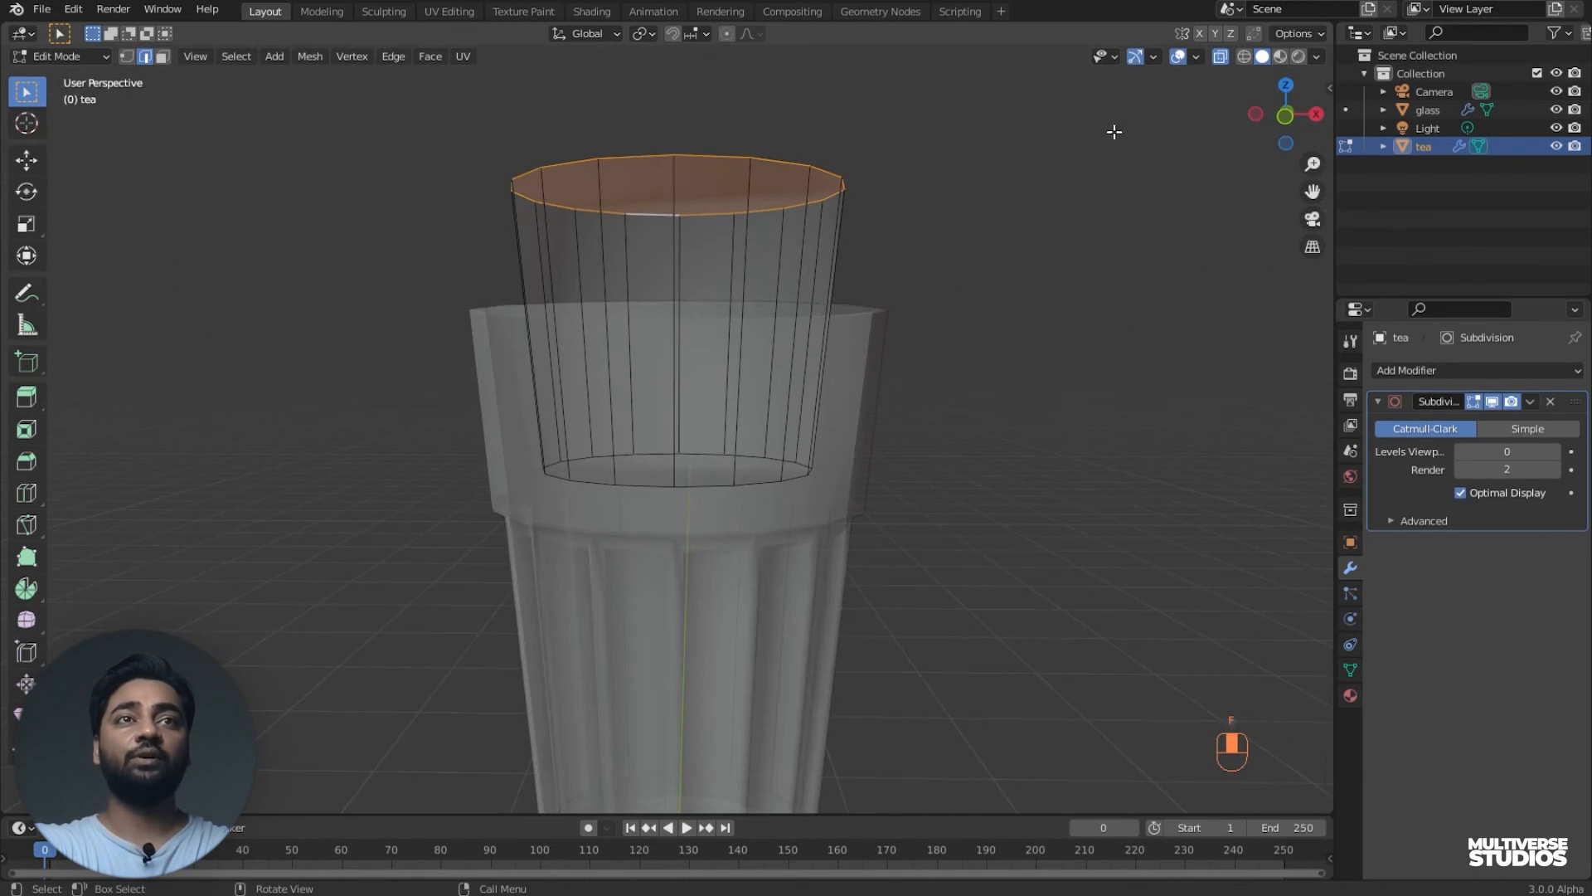
click(1221, 56)
middle_drag(1020, 274, 1013, 431)
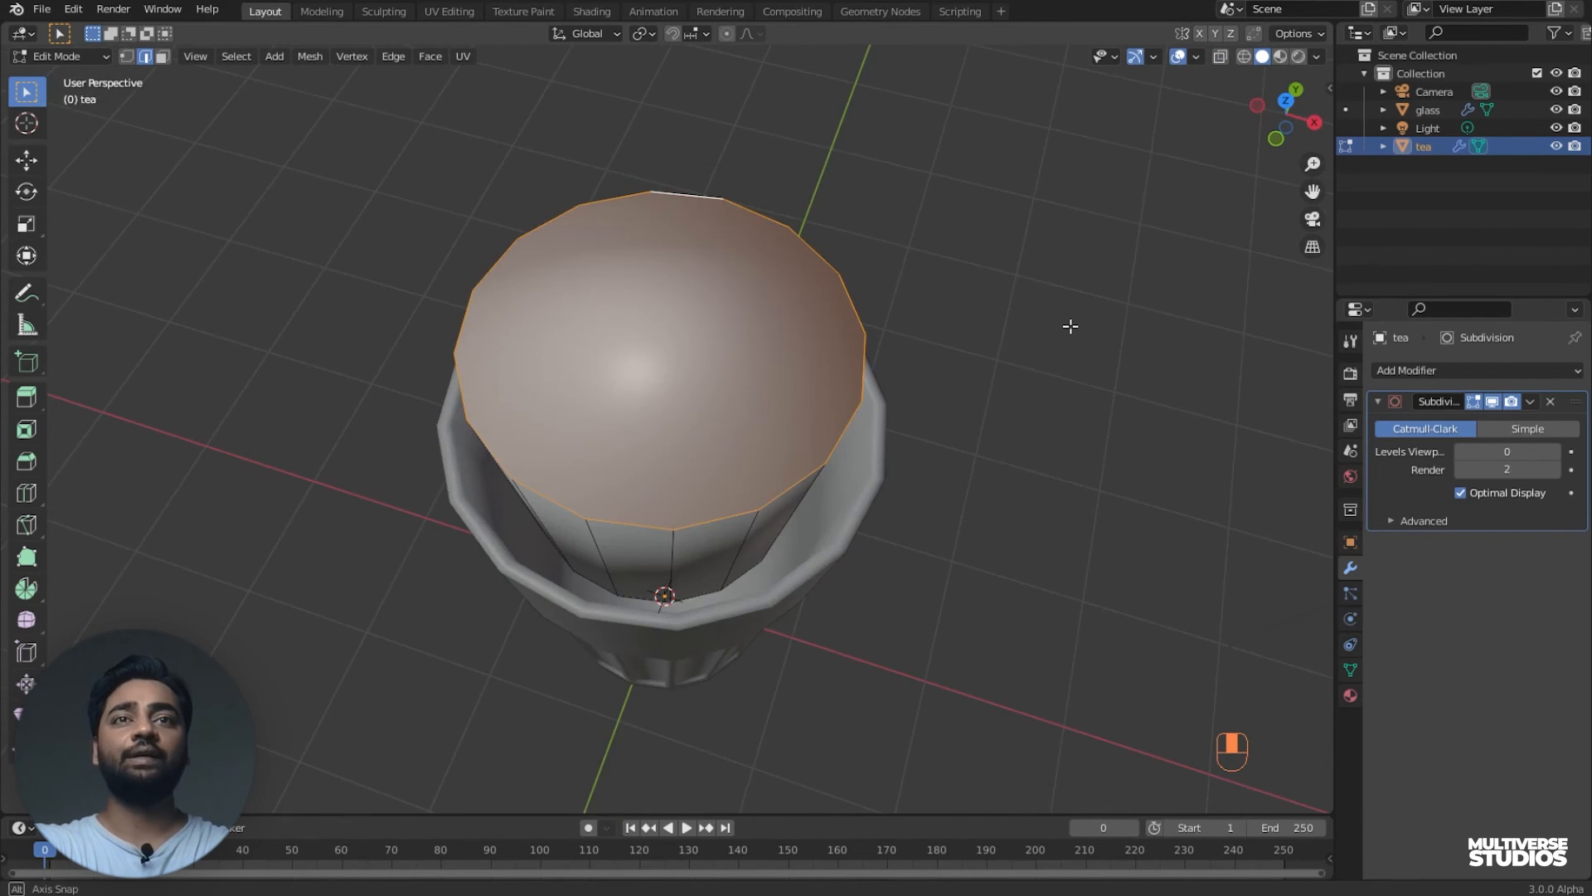
middle_drag(1070, 326, 1031, 348)
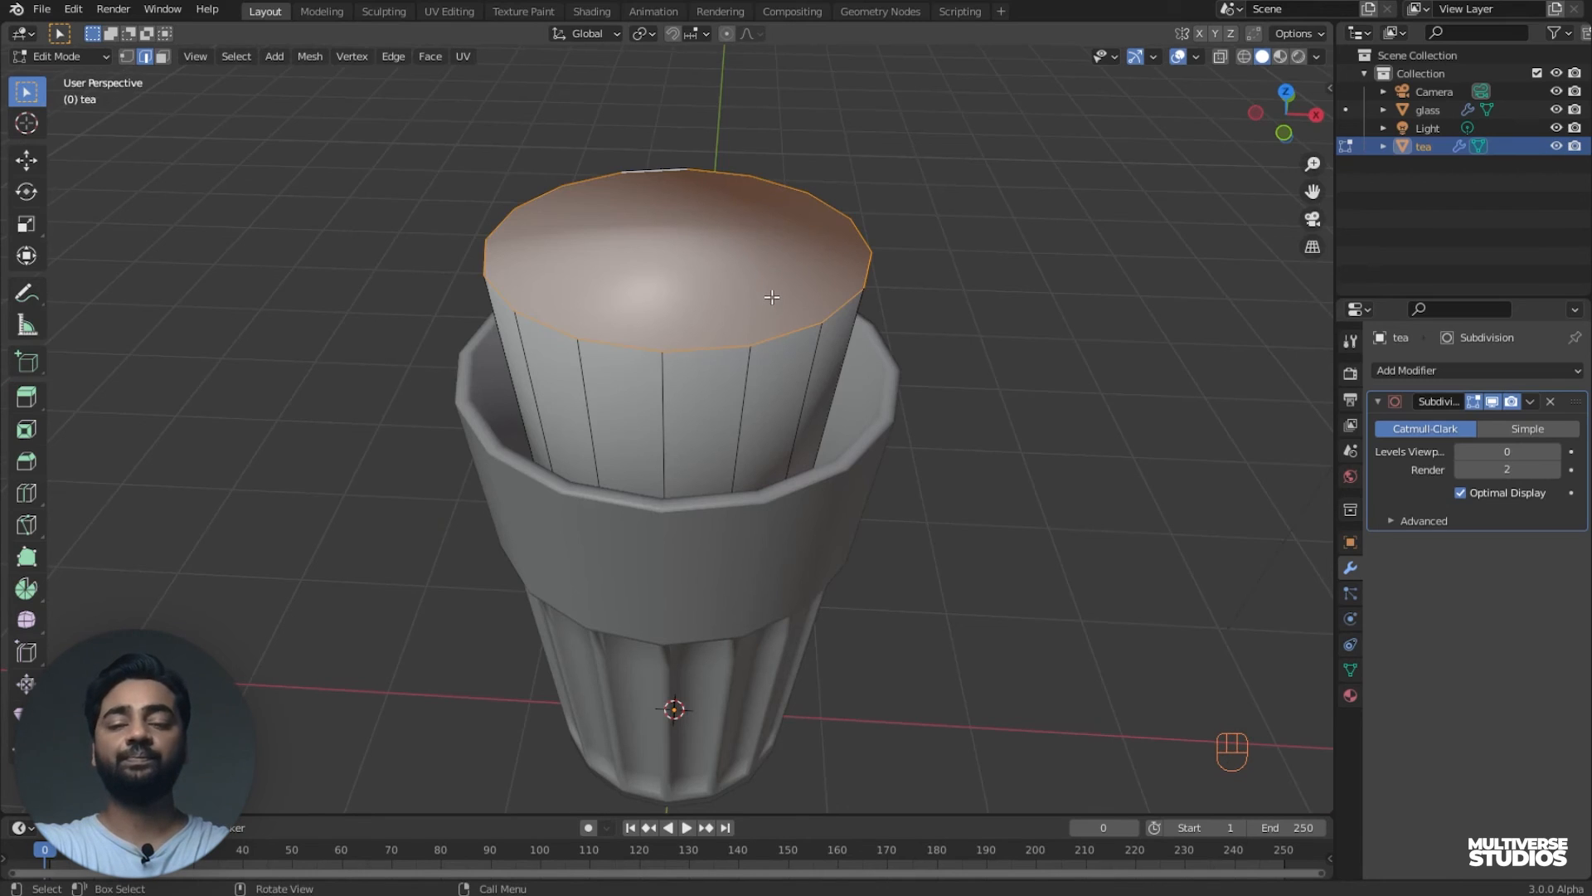
key(ctrl+s)
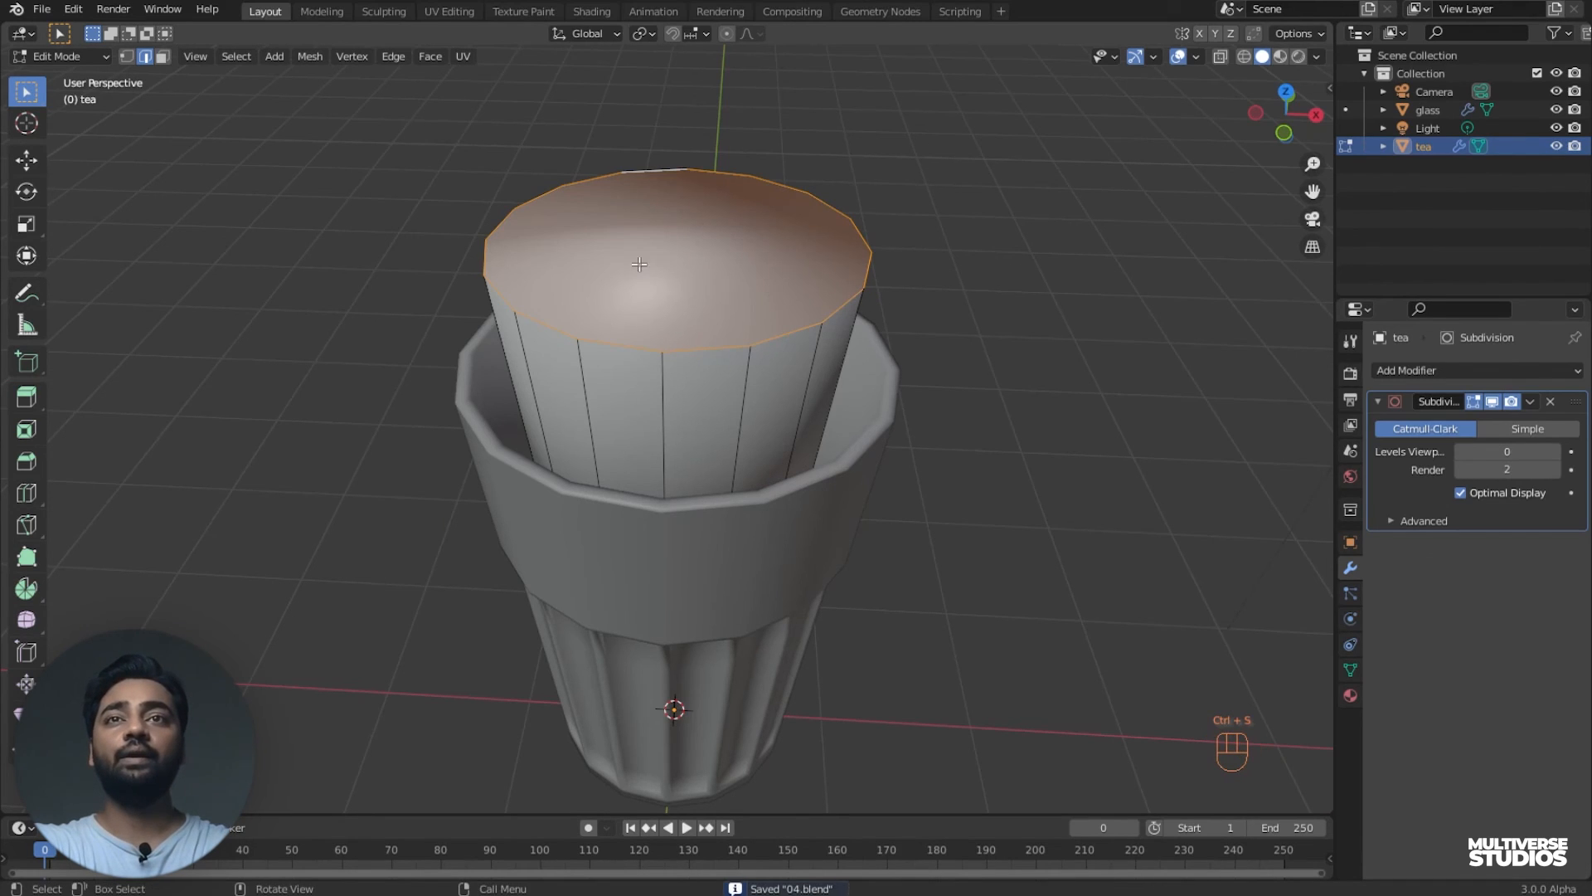
- In front view and Object Mode, move the tea object down along Z into the lower part of the glass
middle_drag(523, 275, 685, 204)
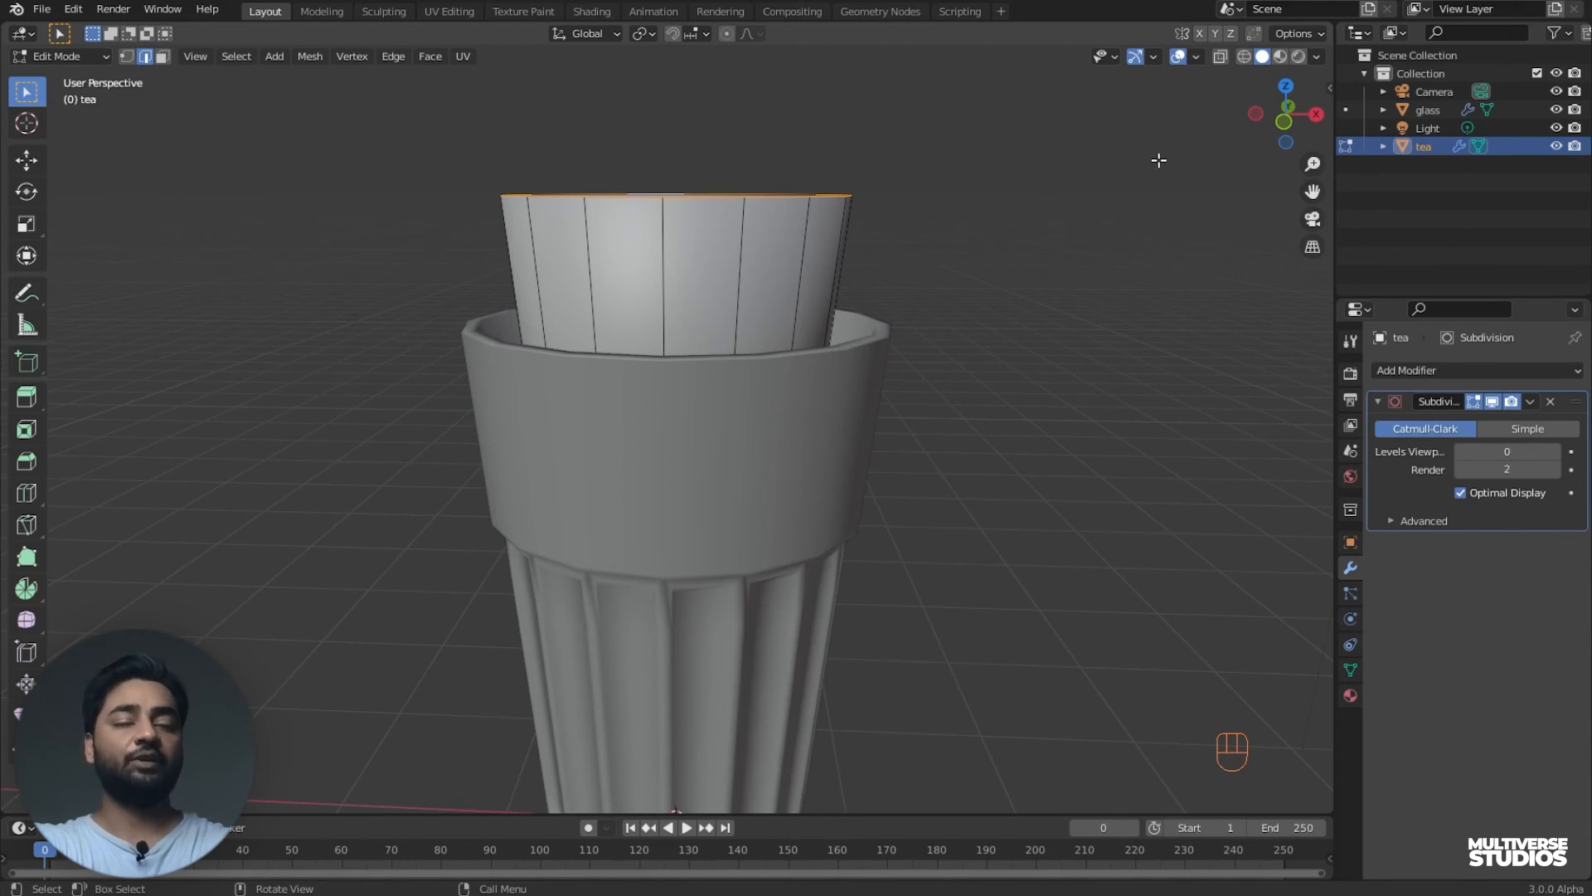
key(KP_1)
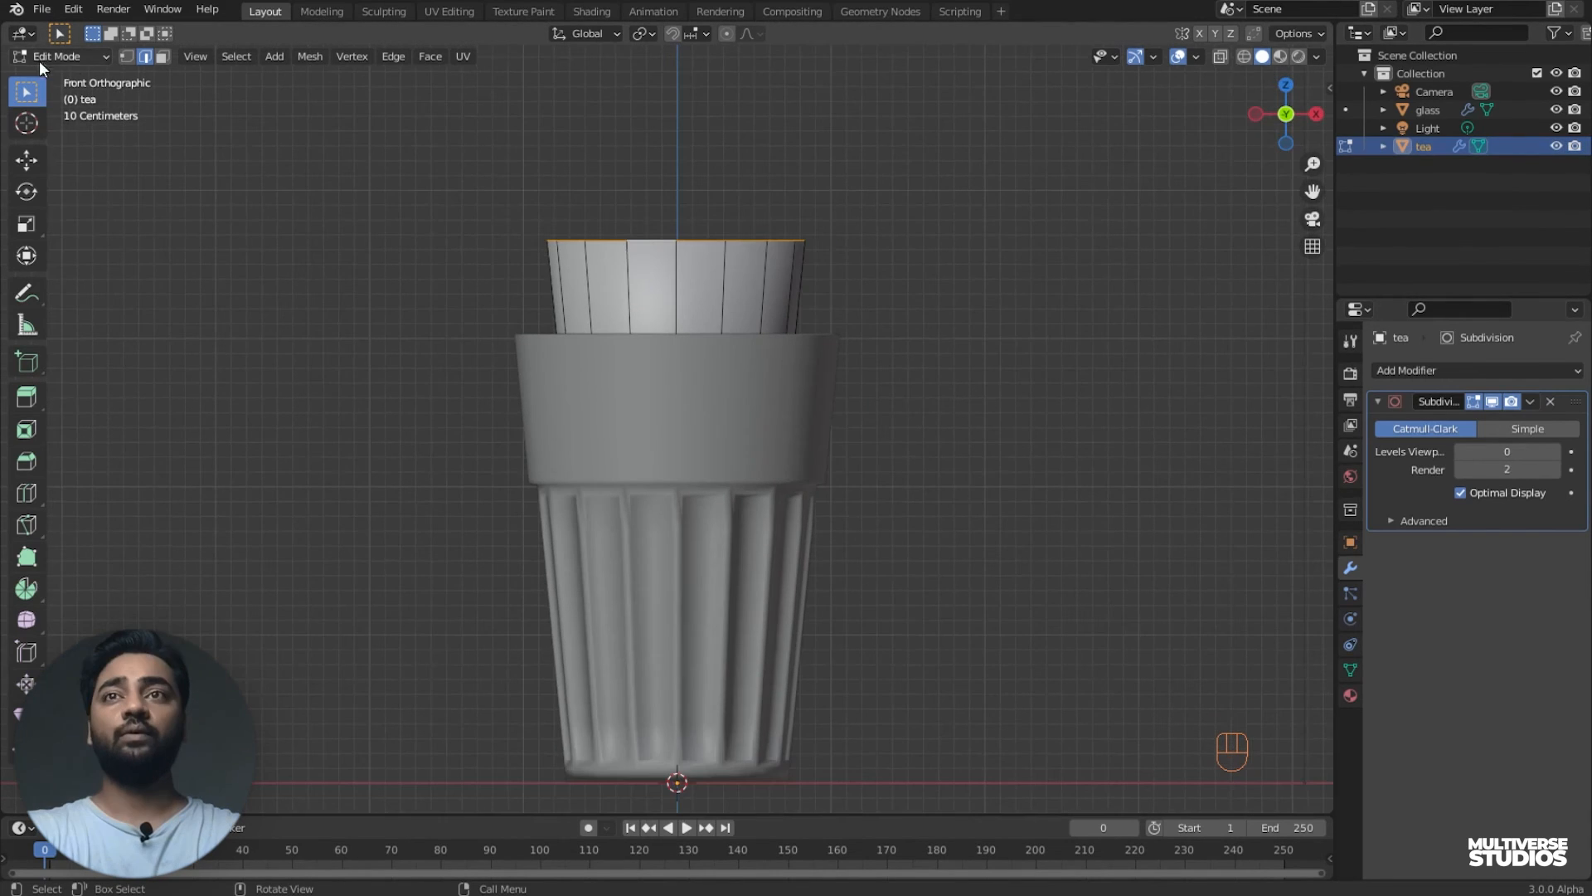
scroll(1292, 117, down, 1)
key(Tab)
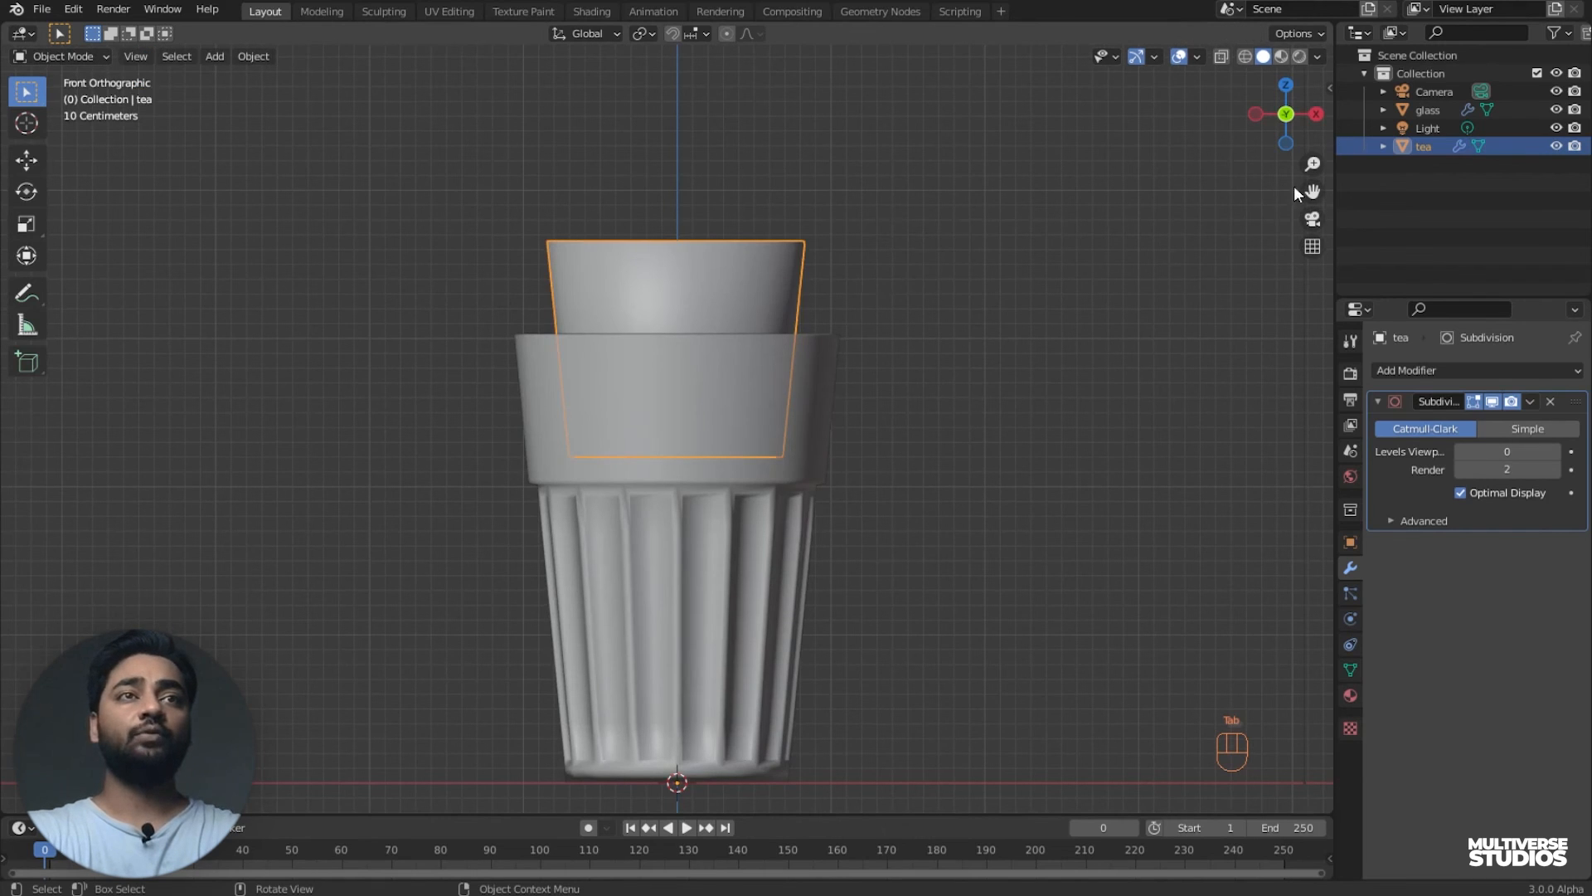
drag(1312, 191, 1316, 112)
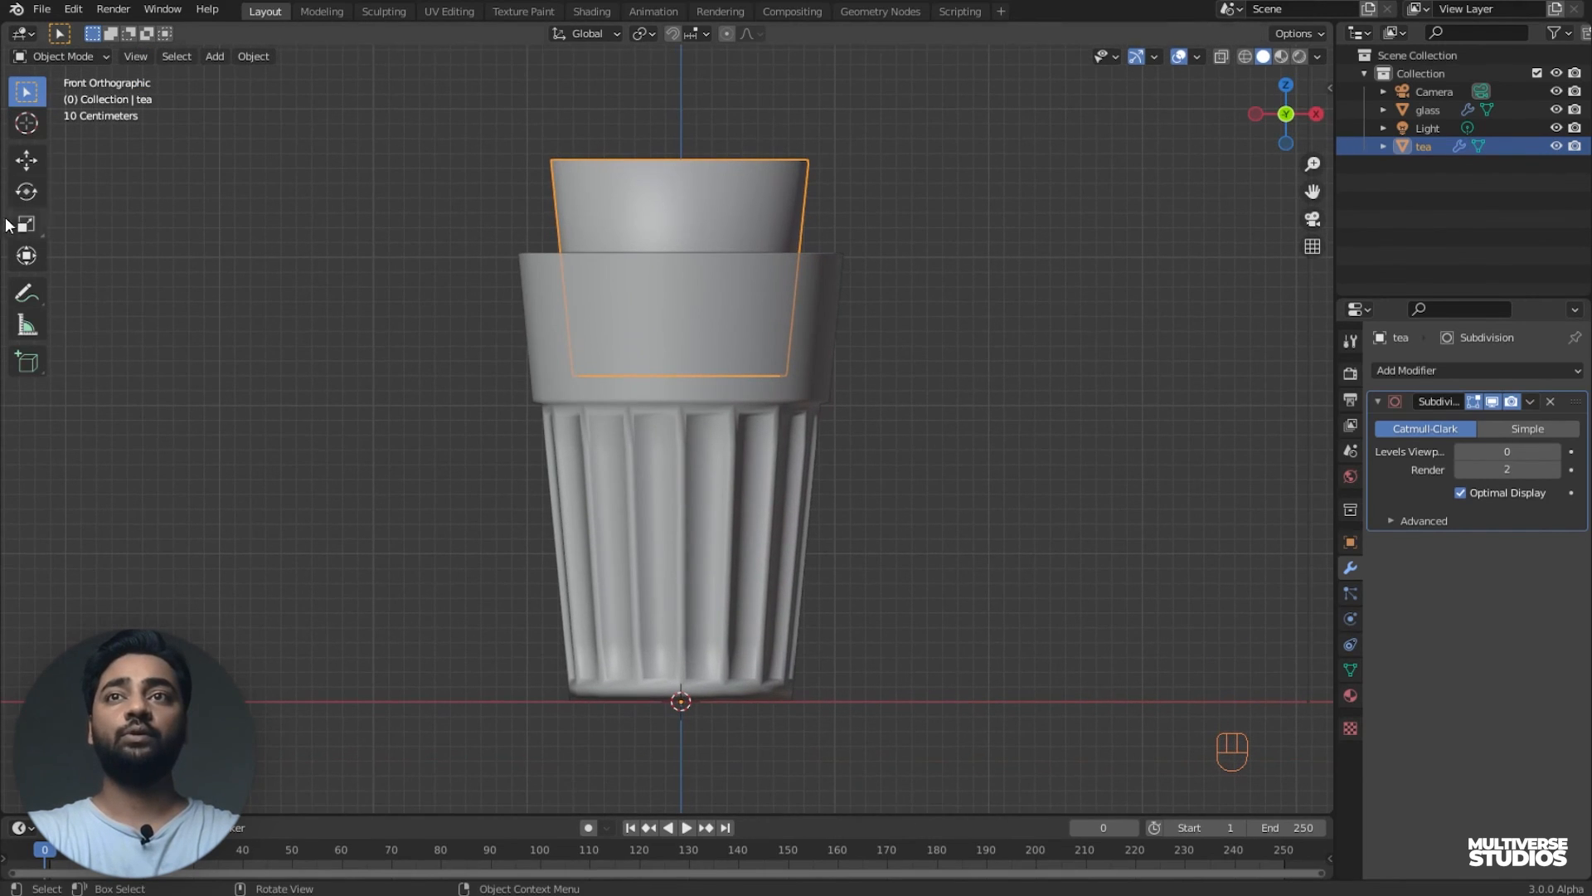
click(38, 160)
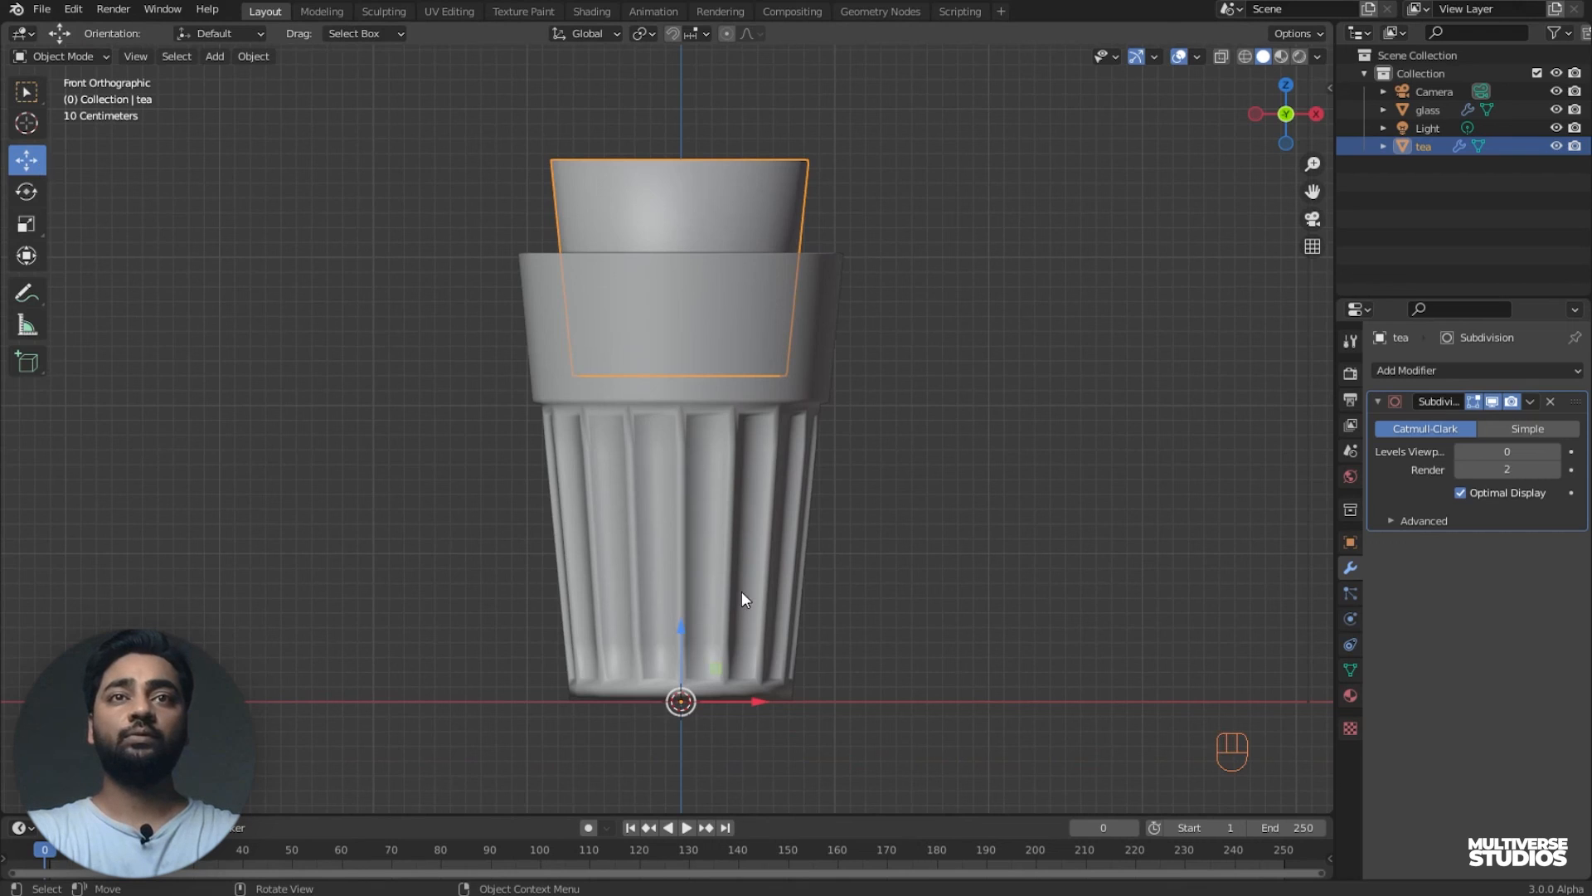
drag(680, 624, 958, 109)
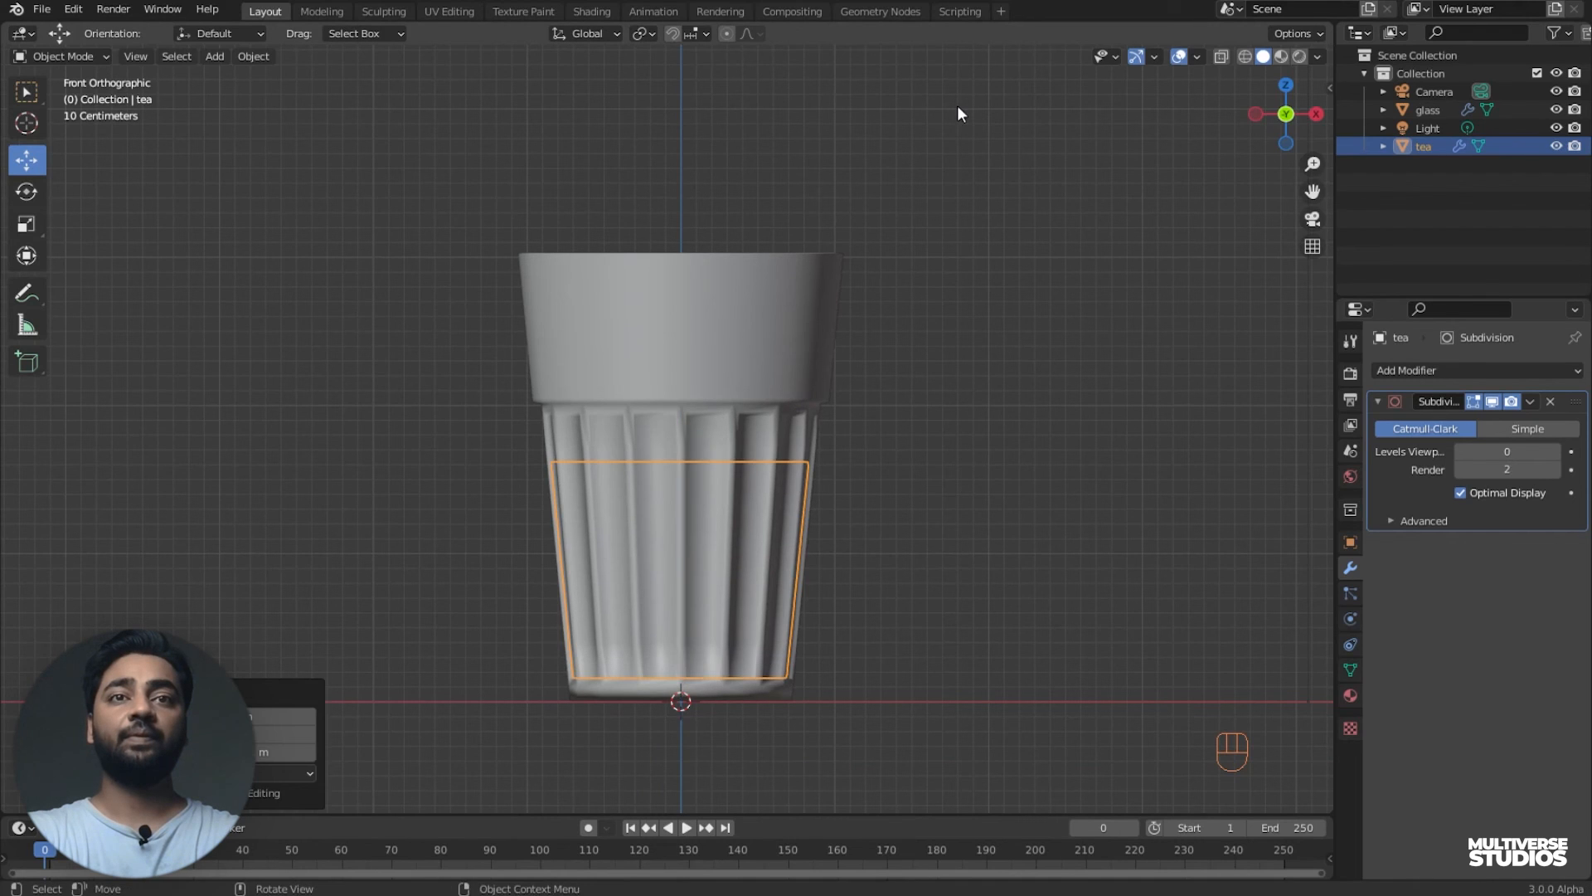
- Apply Shade Smooth to the tea object and clear the selection
scroll(1096, 386, up, 4)
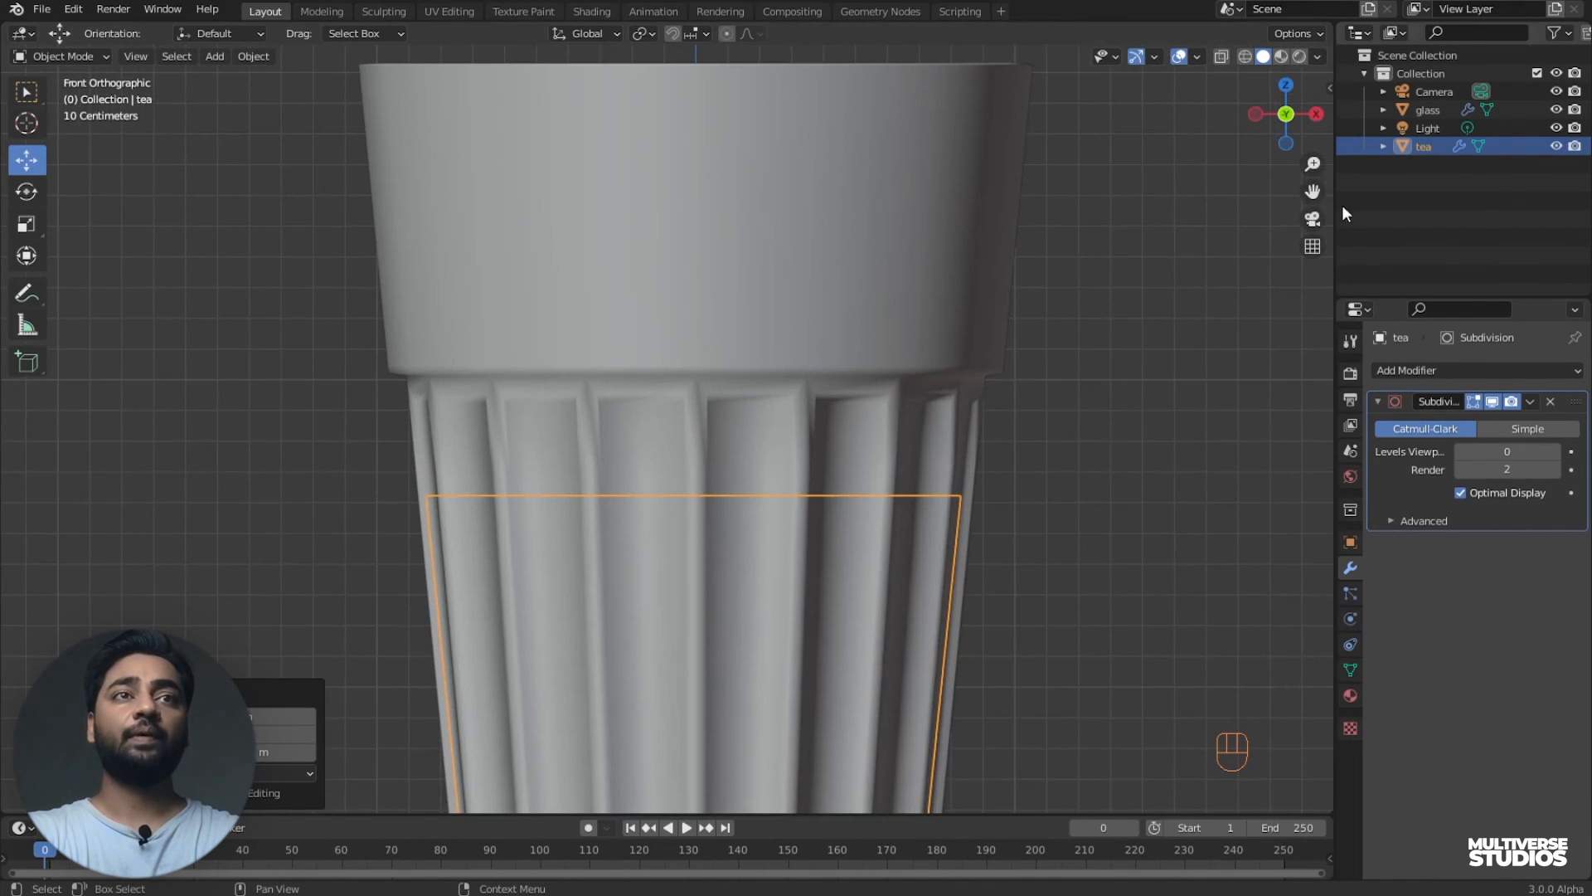
drag(1312, 191, 1300, 1)
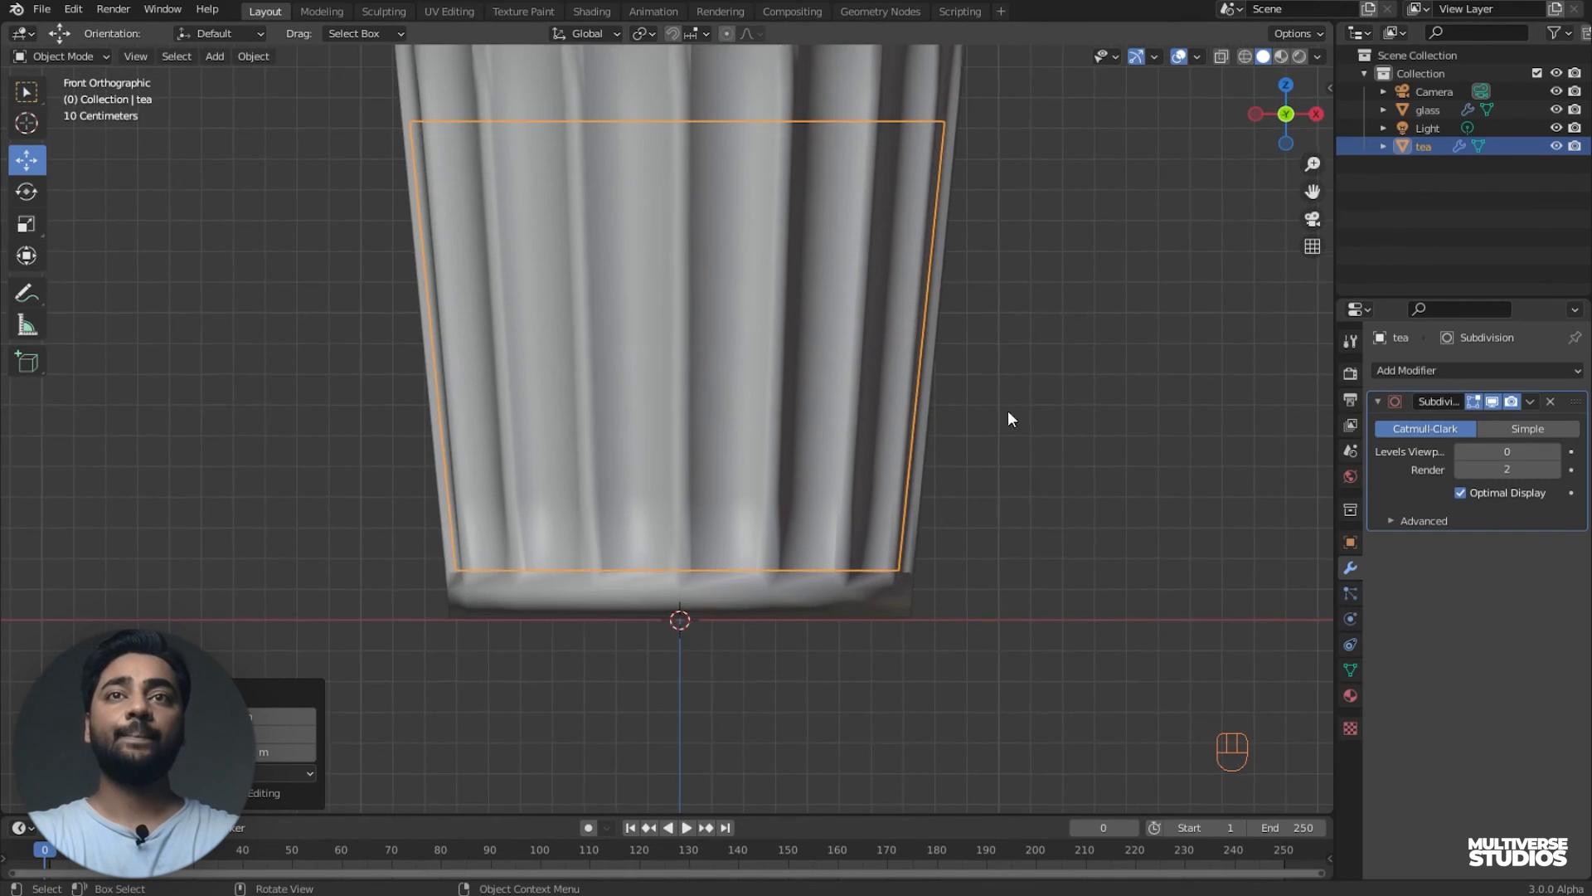
scroll(1082, 296, up, 1)
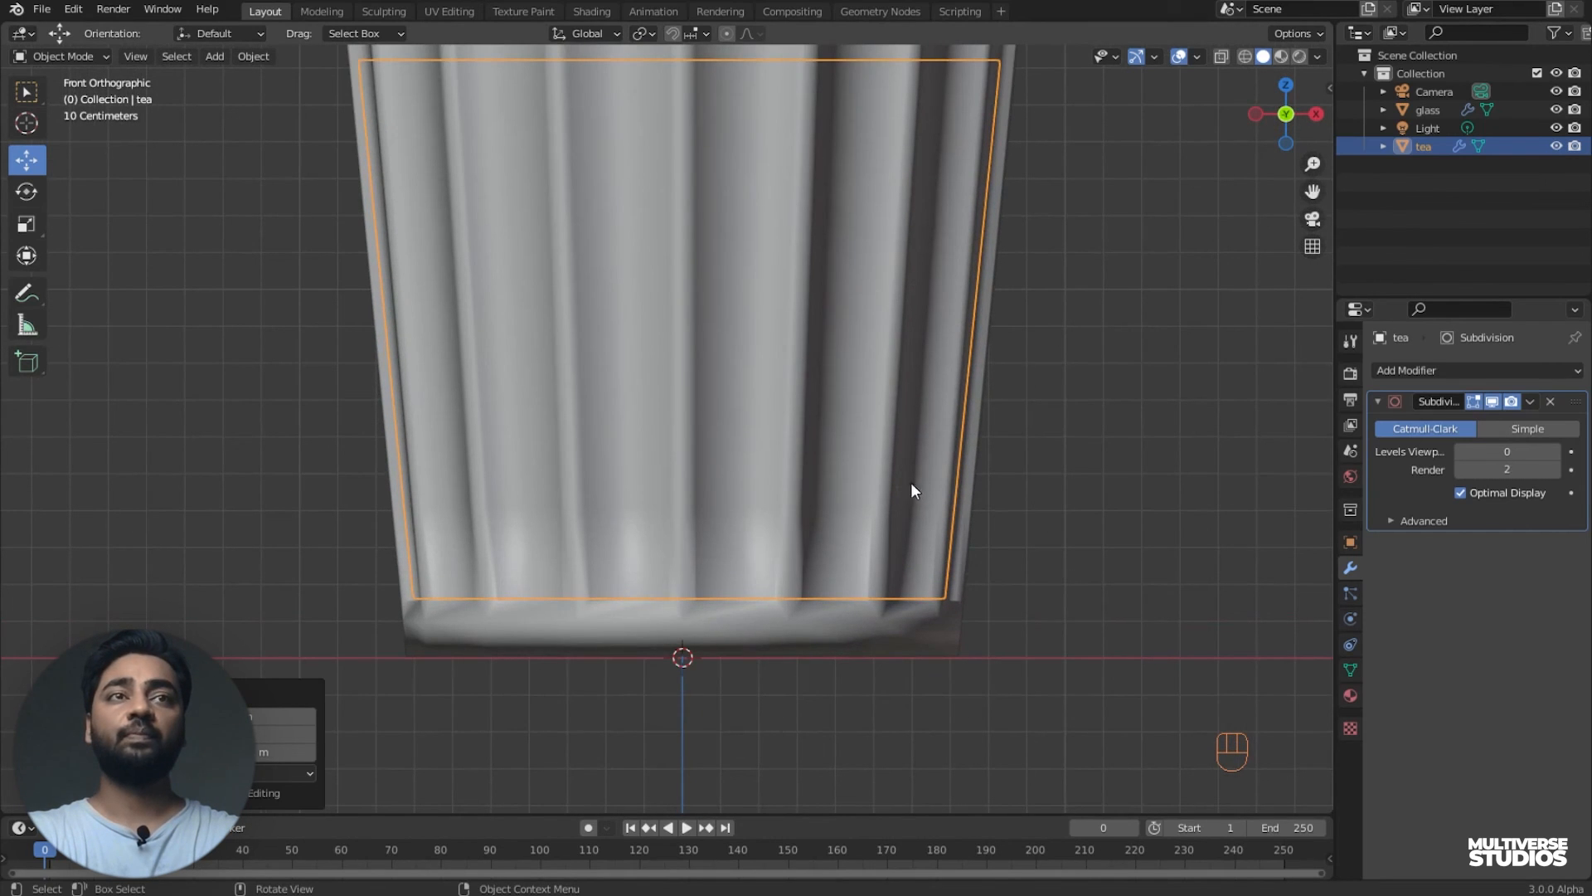
right_click(857, 266)
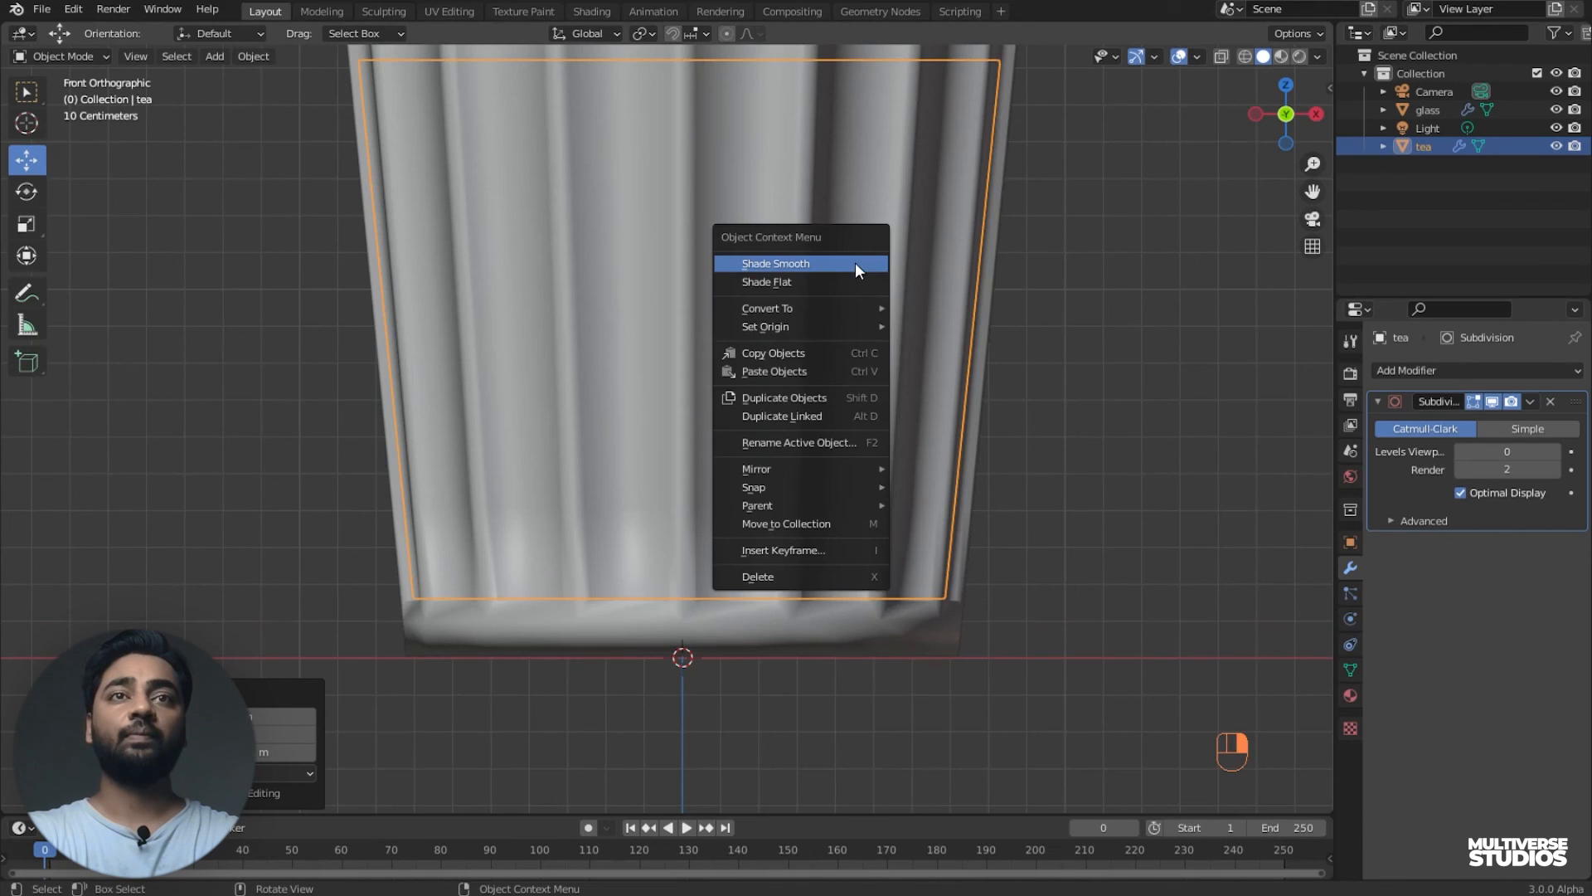
click(855, 262)
click(1097, 292)
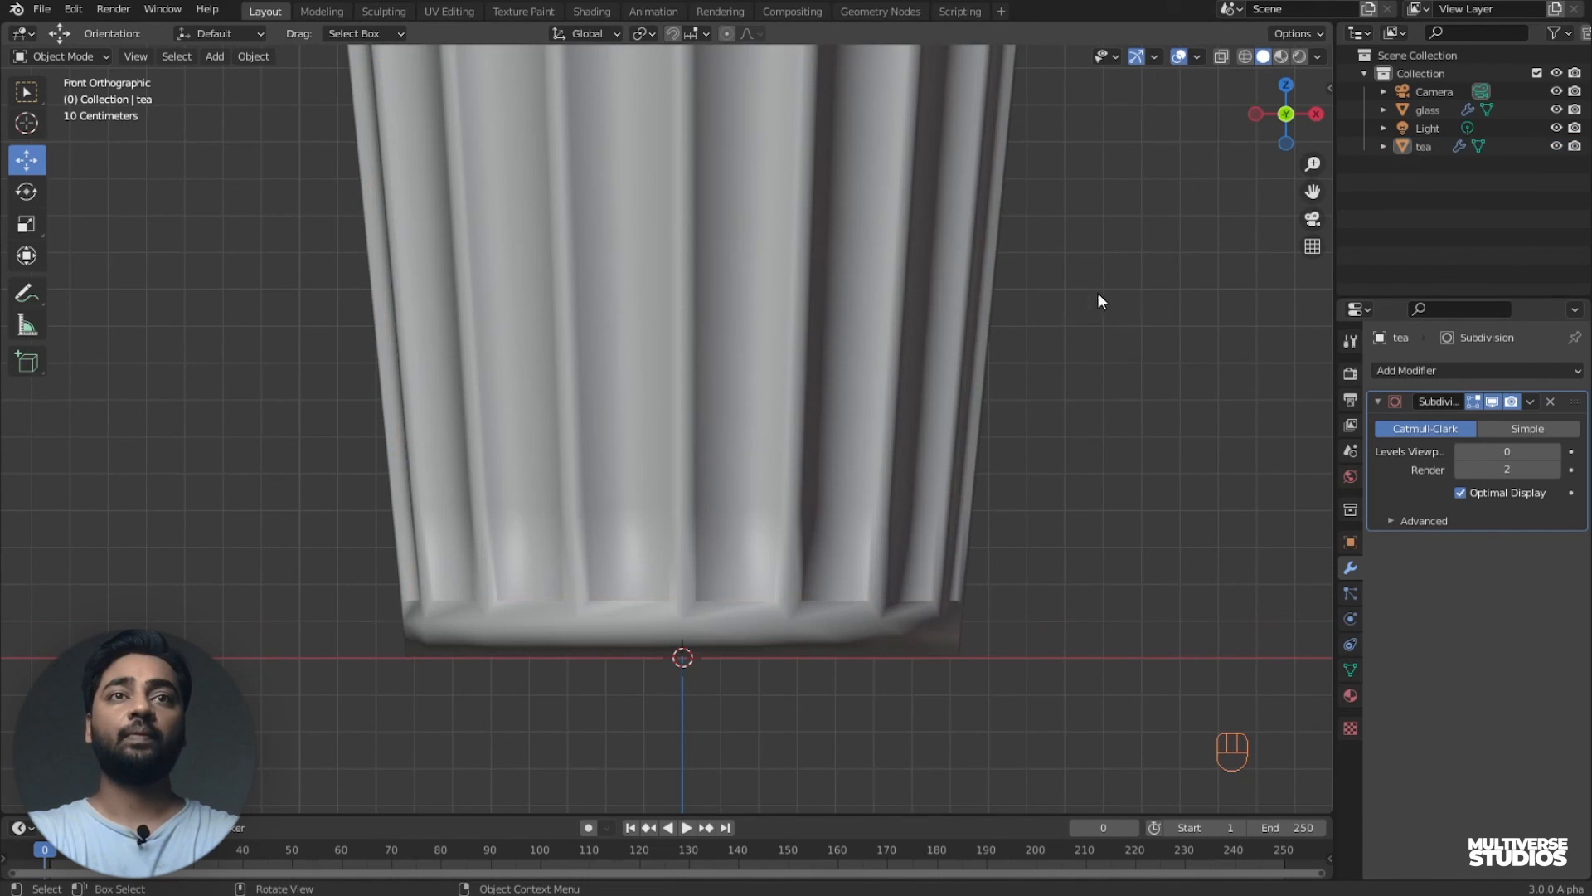
- Apply Shade Flat to the glass object
click(867, 297)
right_click(868, 296)
click(854, 316)
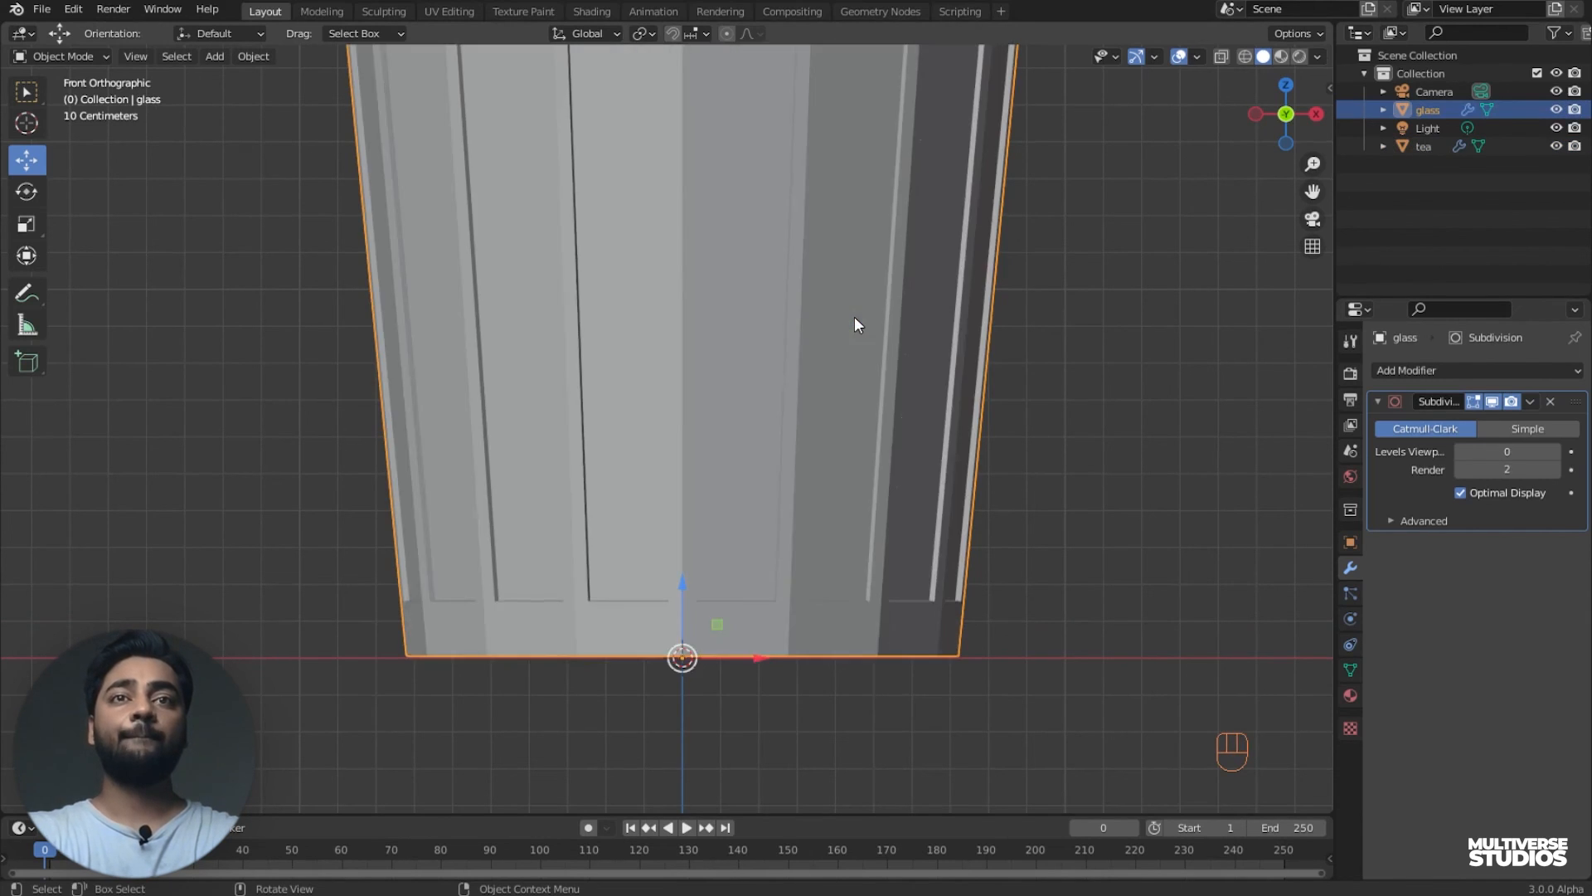
- With X-ray on, lower the tea object slightly along Z toward the glass's inner floor and save the file
scroll(879, 336, down, 4)
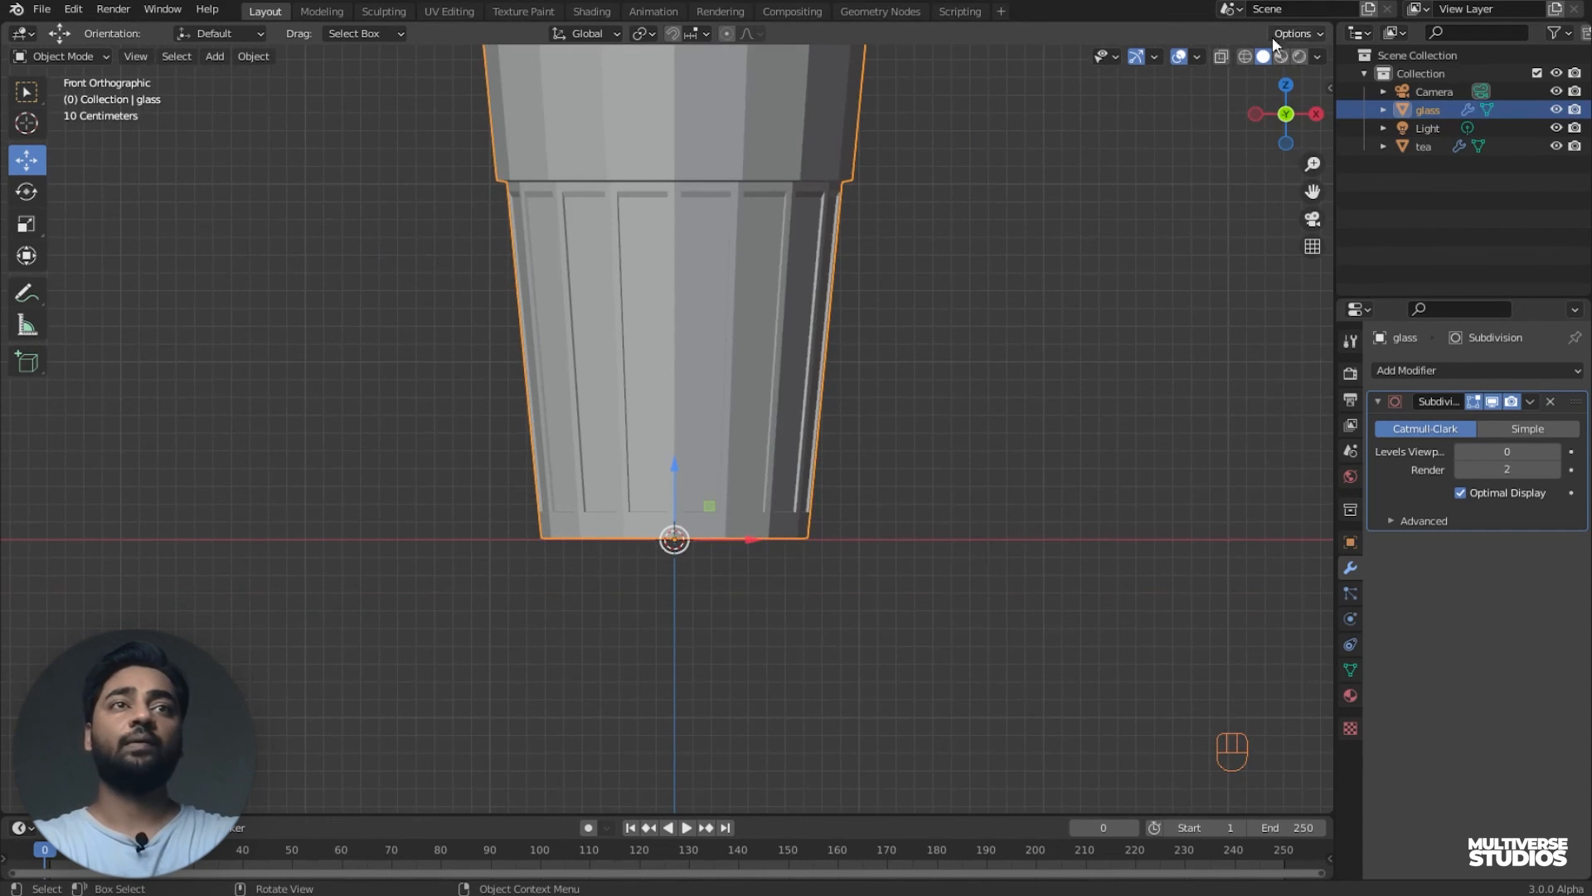
click(1222, 56)
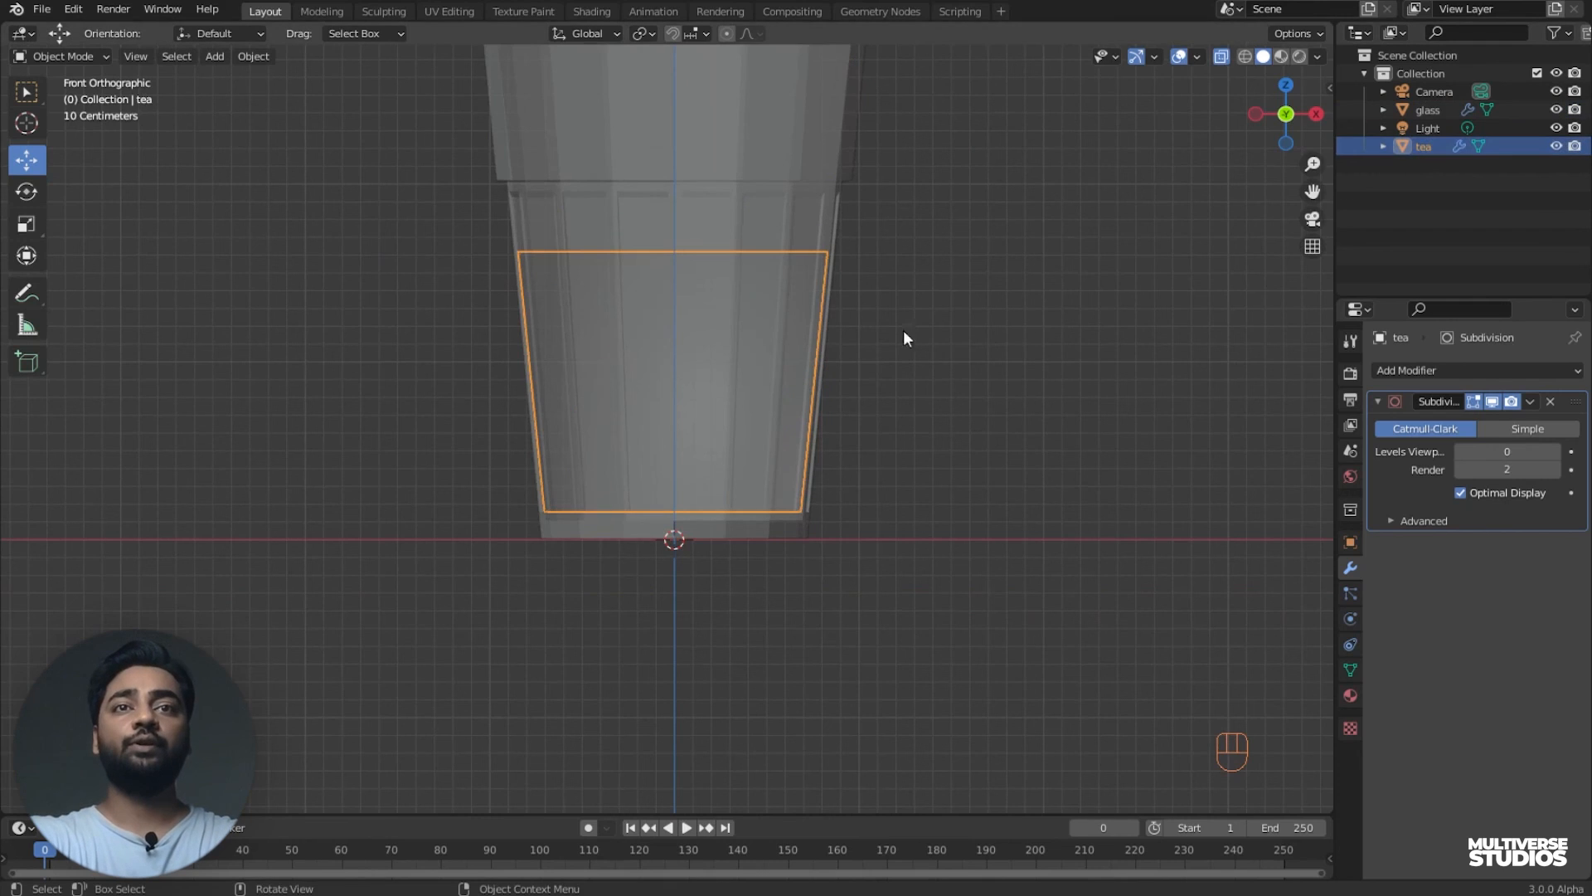
scroll(803, 419, up, 5)
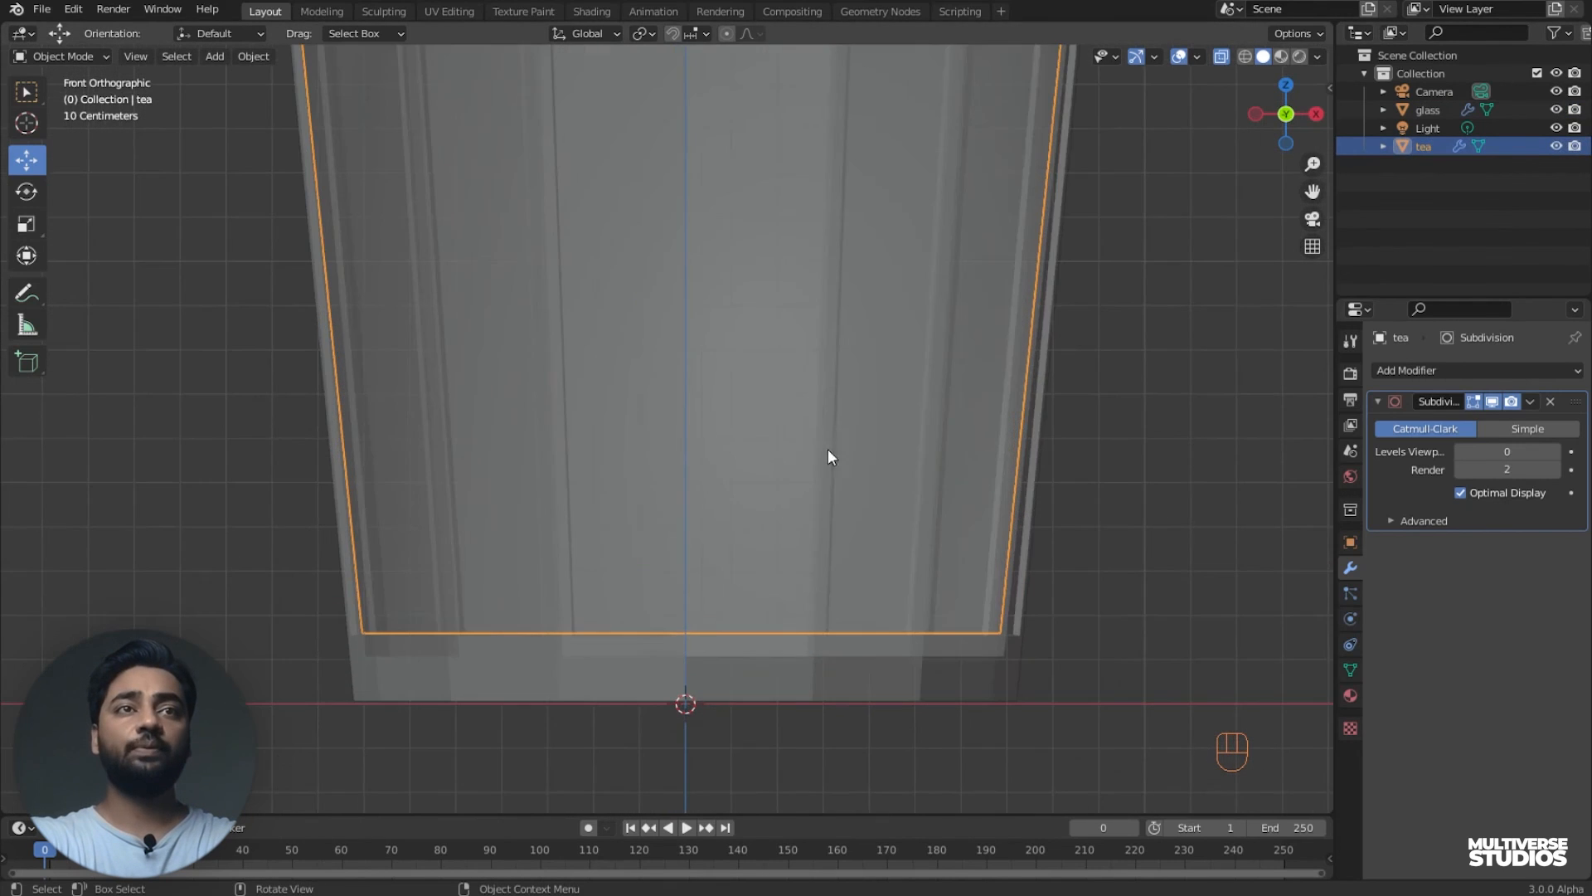
drag(1312, 191, 1288, 54)
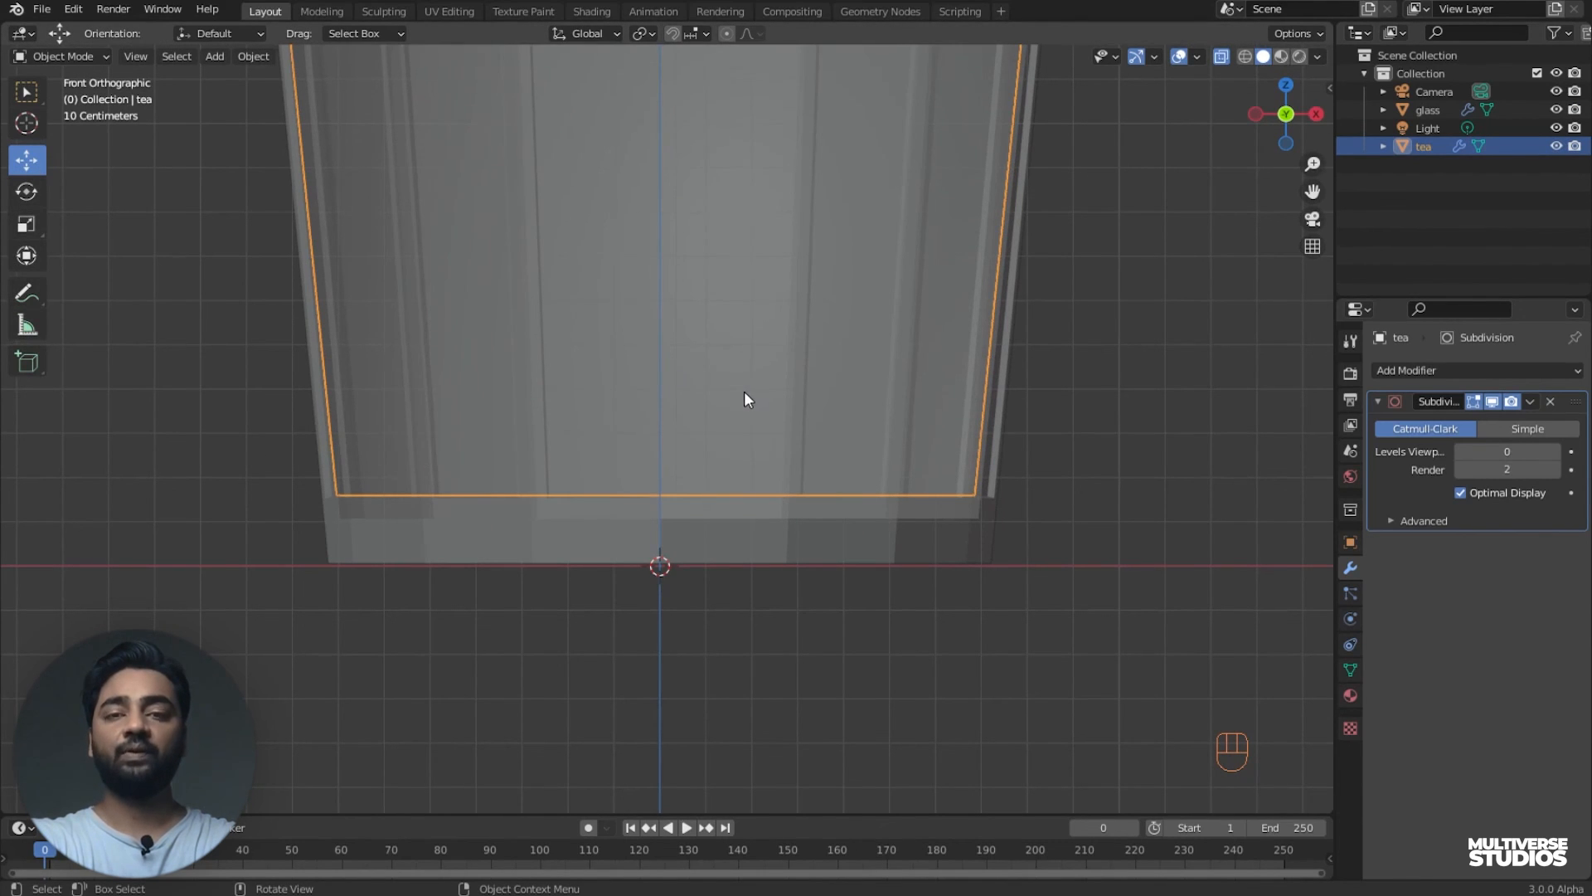
key(g)
key(z)
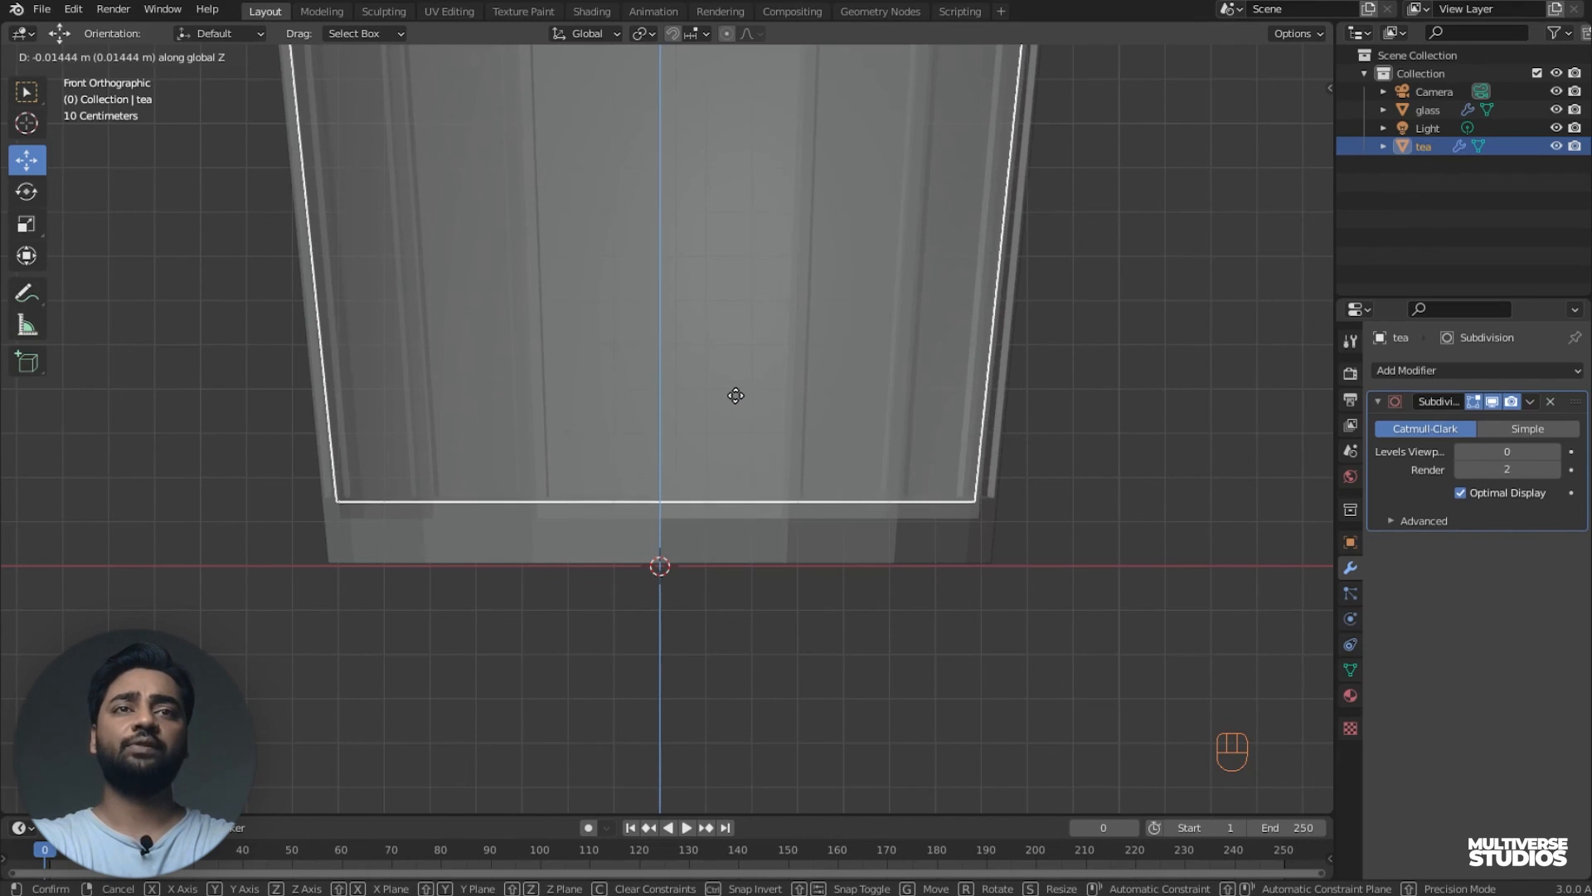
click(738, 404)
scroll(800, 386, down, 4)
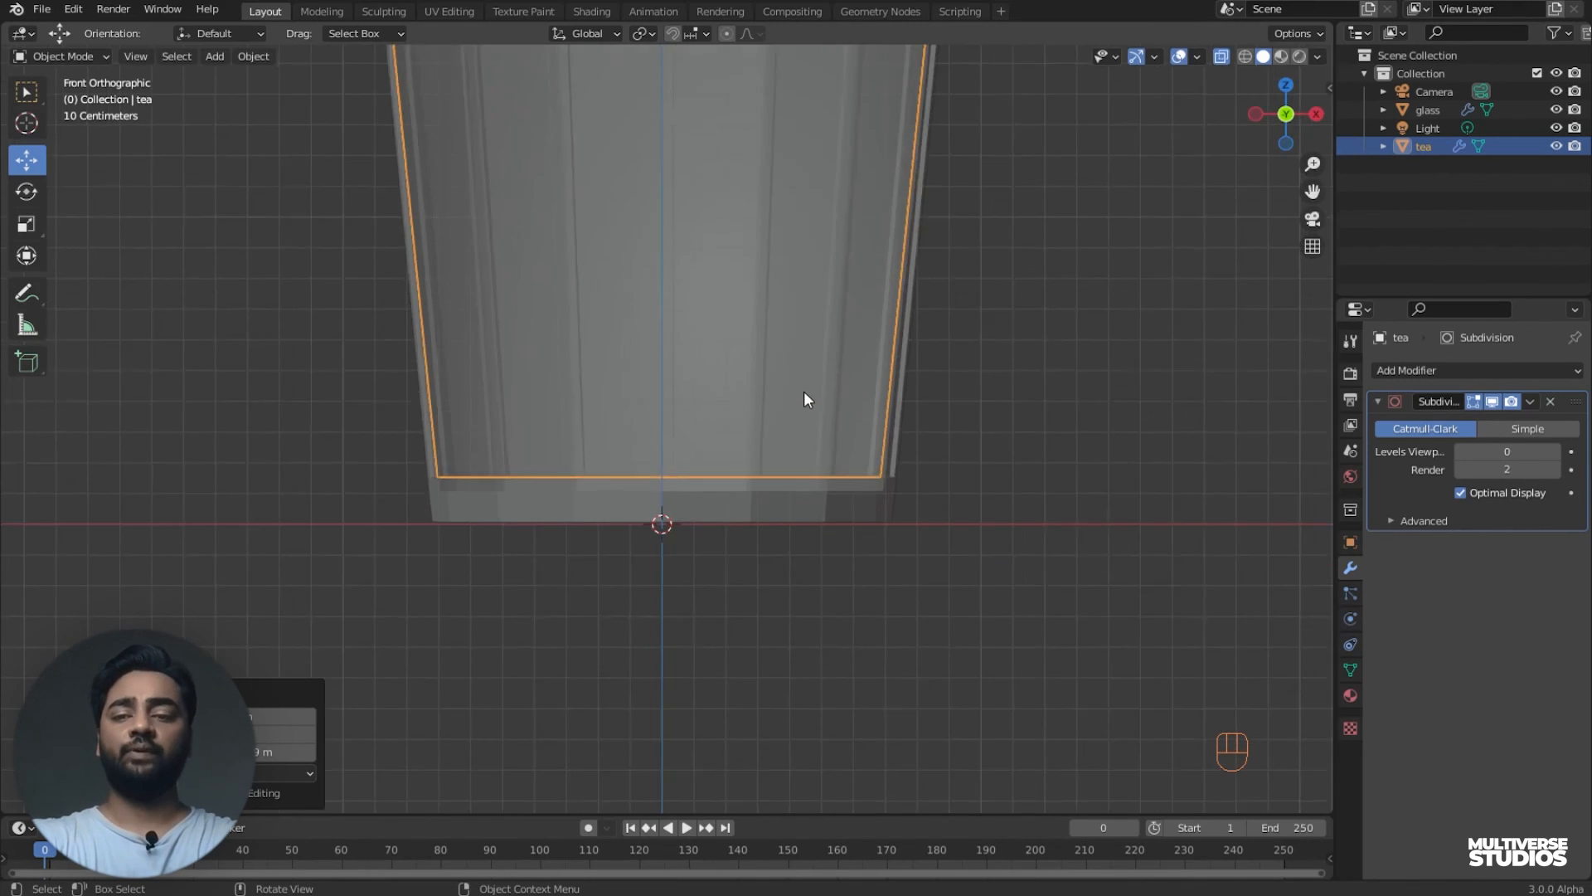
key(ctrl+s)
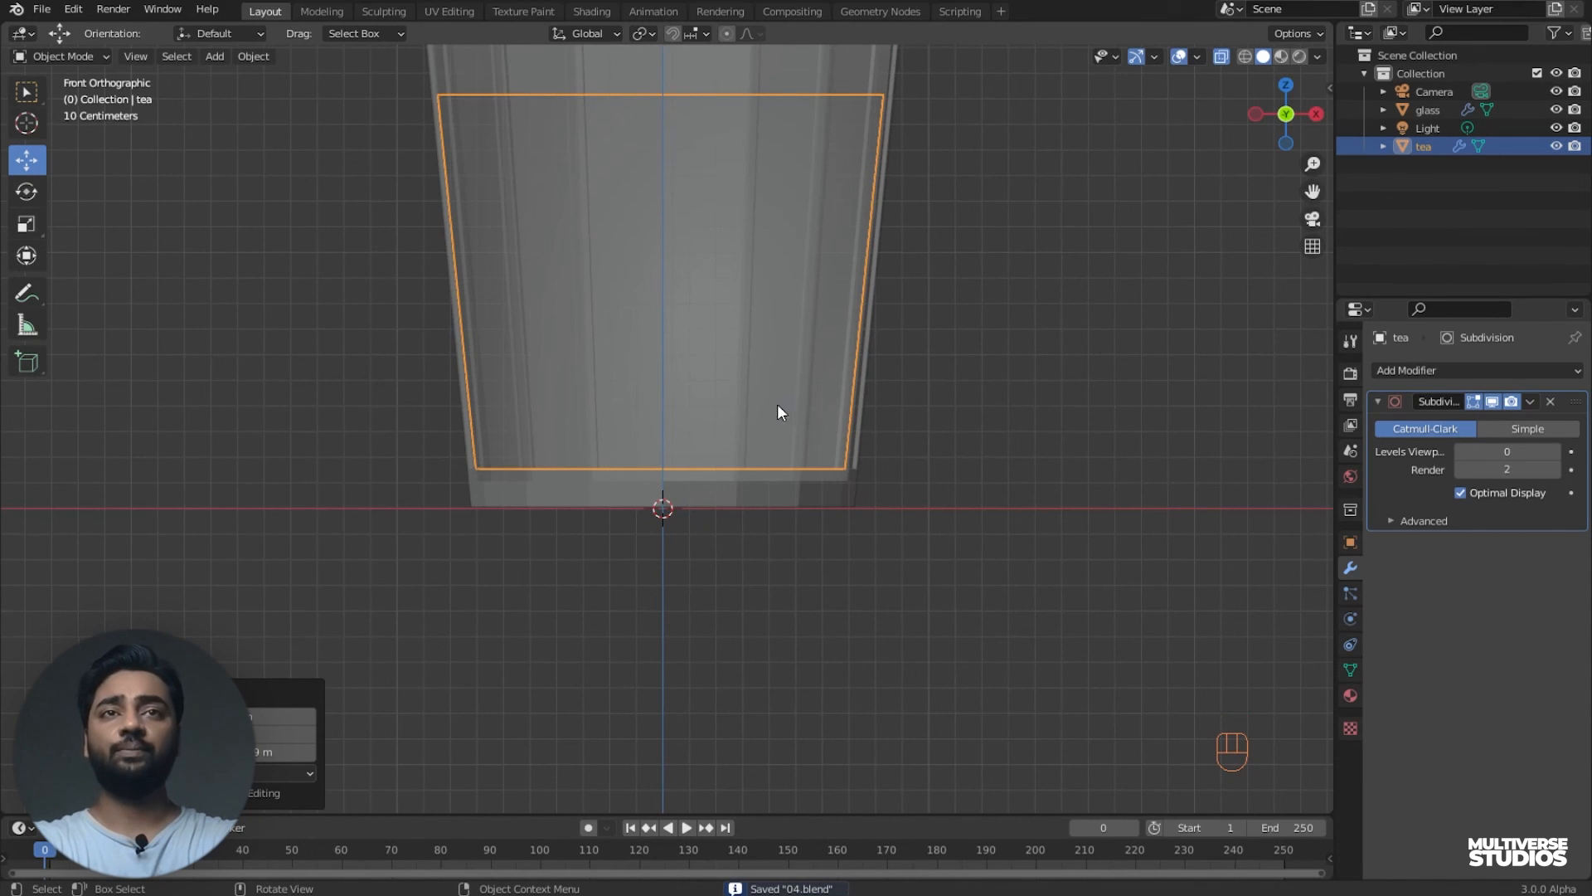
- Turn X-ray off, inspect the tea inside the glass from above and save the file
middle_drag(760, 406, 760, 578)
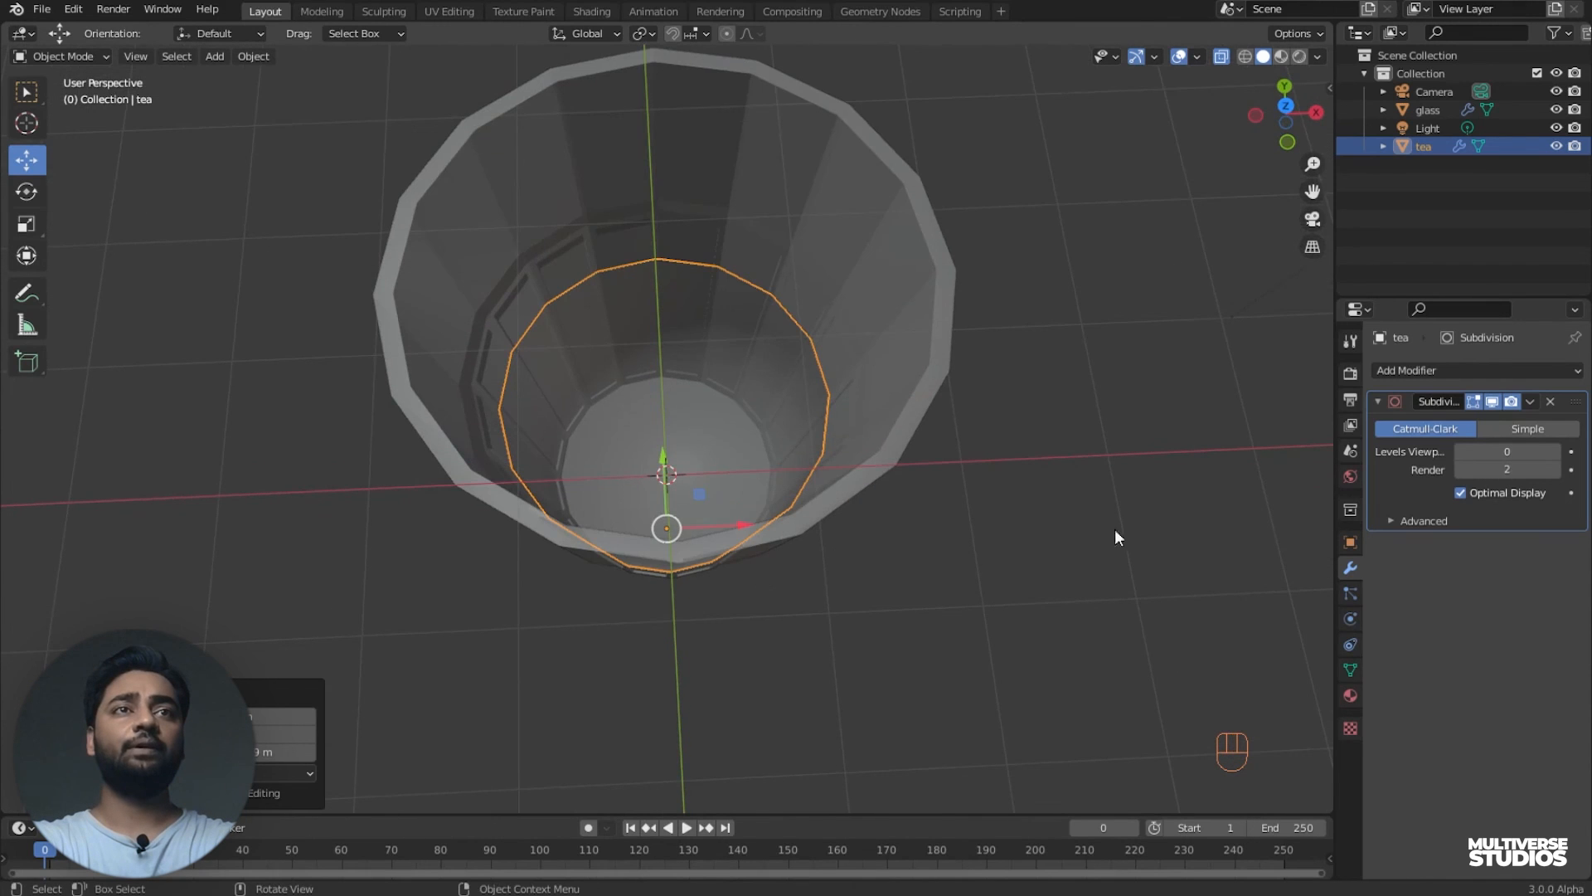
click(1220, 56)
middle_drag(1123, 249, 868, 347)
middle_drag(791, 461, 843, 388)
key(ctrl+s)
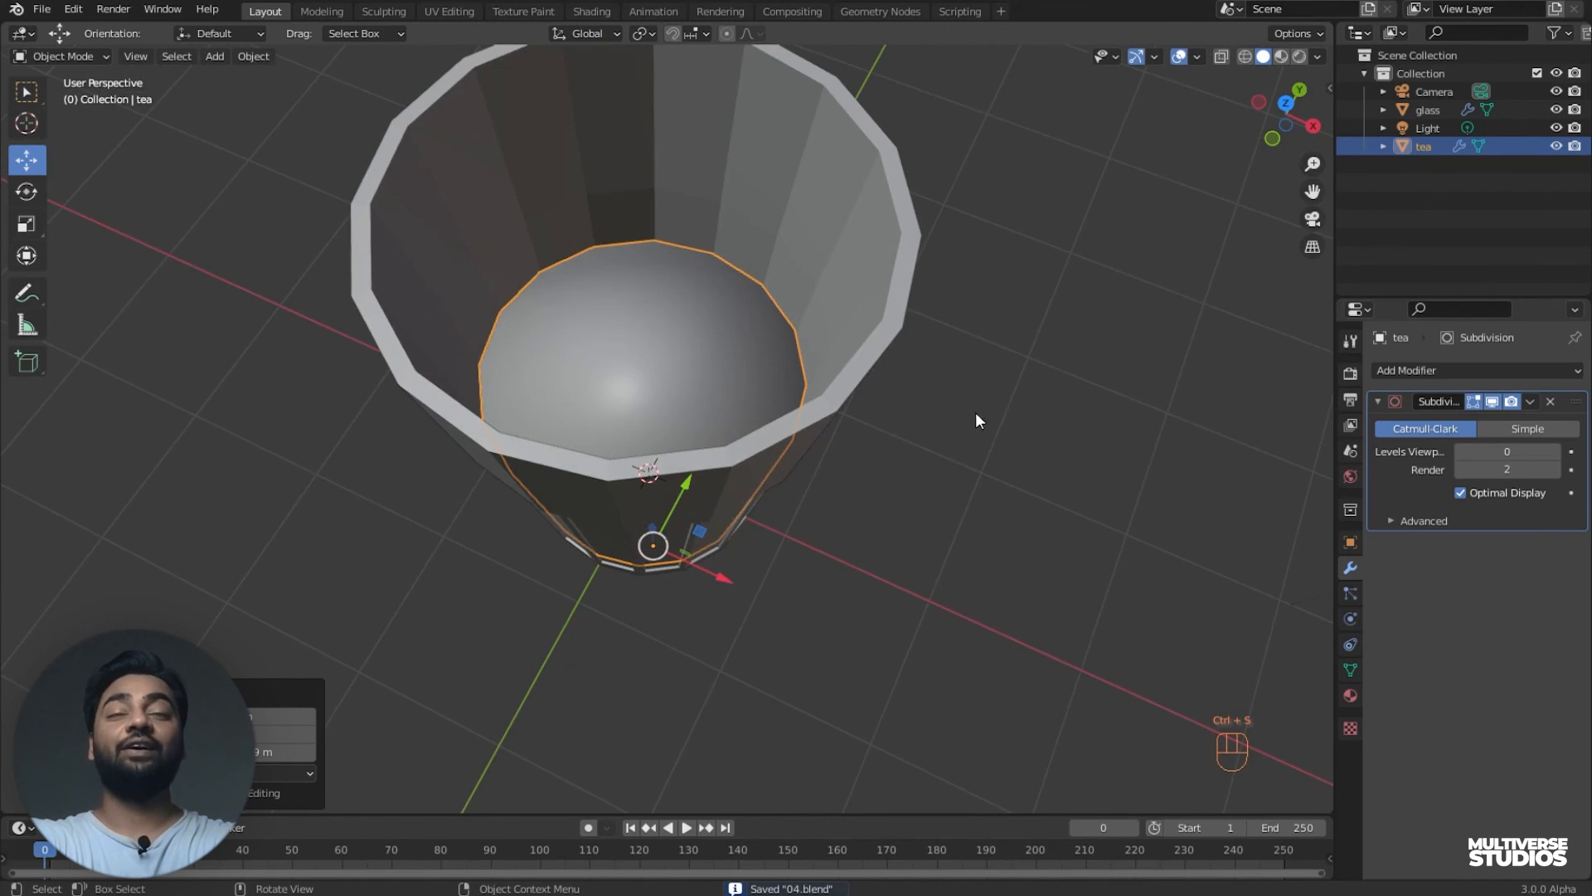
scroll(975, 411, down, 3)
mouse_move(959, 439)
middle_down()
mouse_move(968, 414)
mouse_move(947, 429)
middle_up()
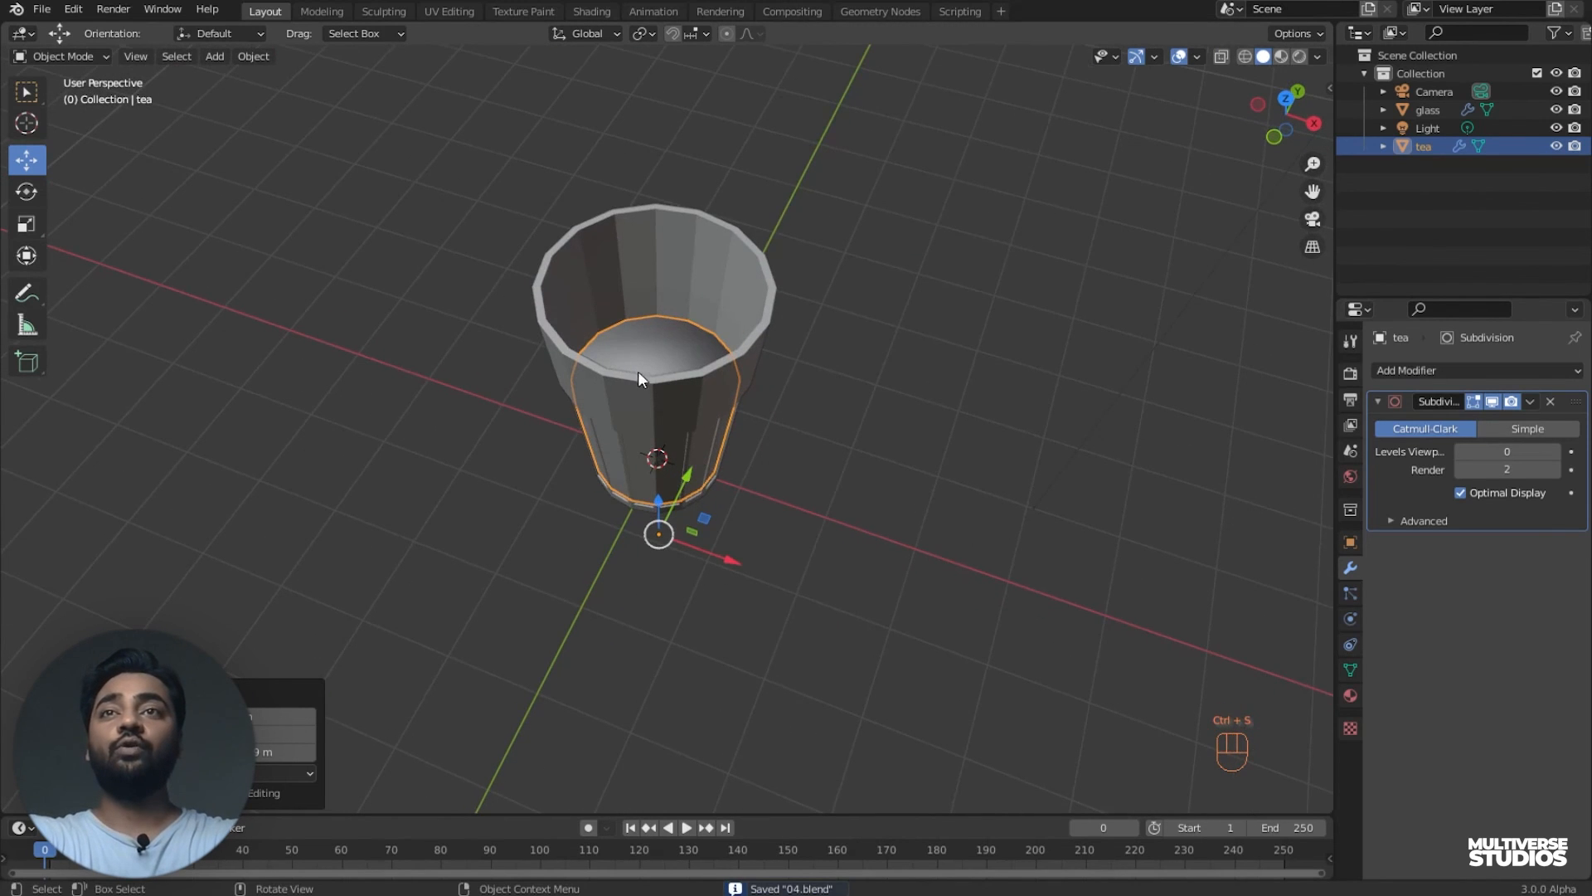